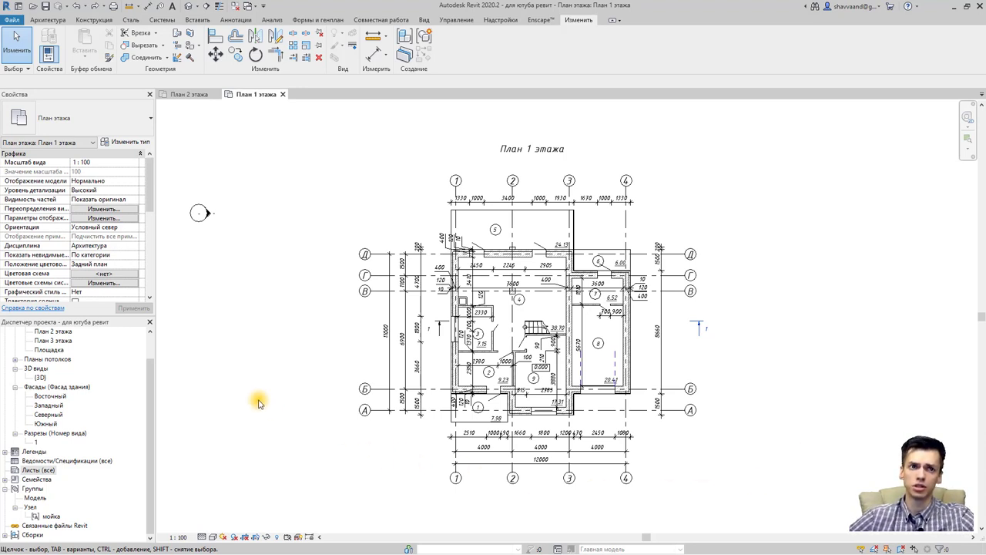
Start a new sheet from the Листы (все) node in the Project Browser
click(82, 318)
mouse_move(173, 325)
mouse_down()
mouse_move(289, 293)
mouse_move(68, 528)
mouse_move(71, 540)
mouse_up()
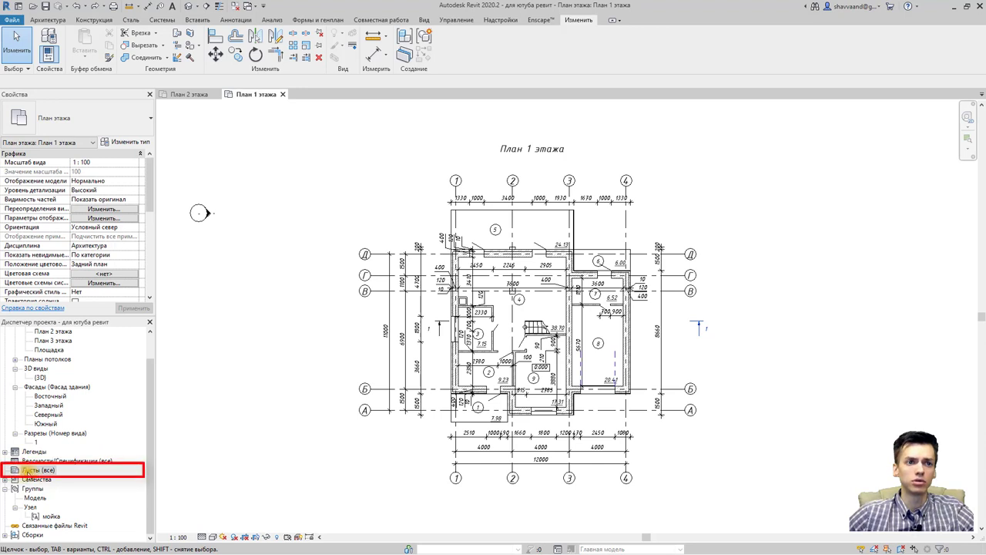
right_click(35, 471)
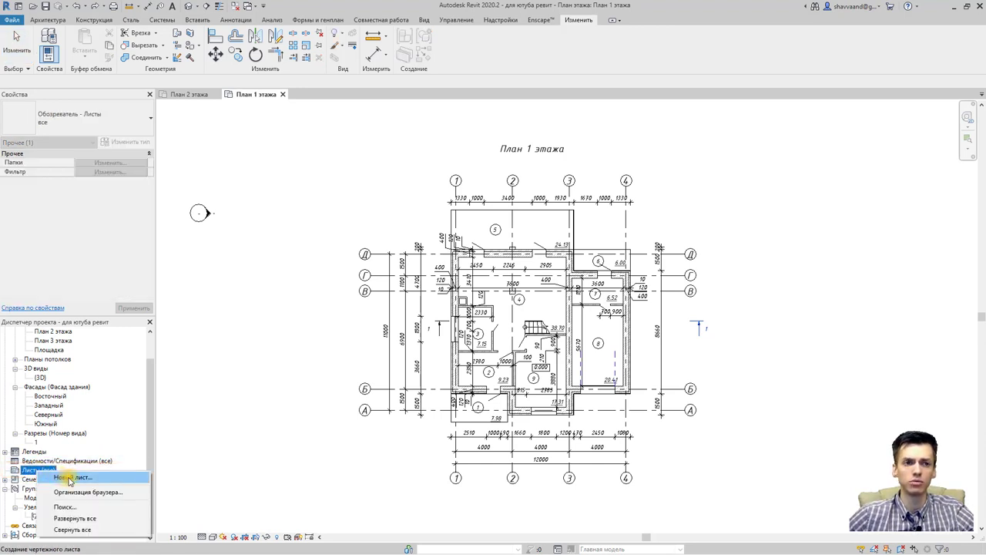
click(70, 479)
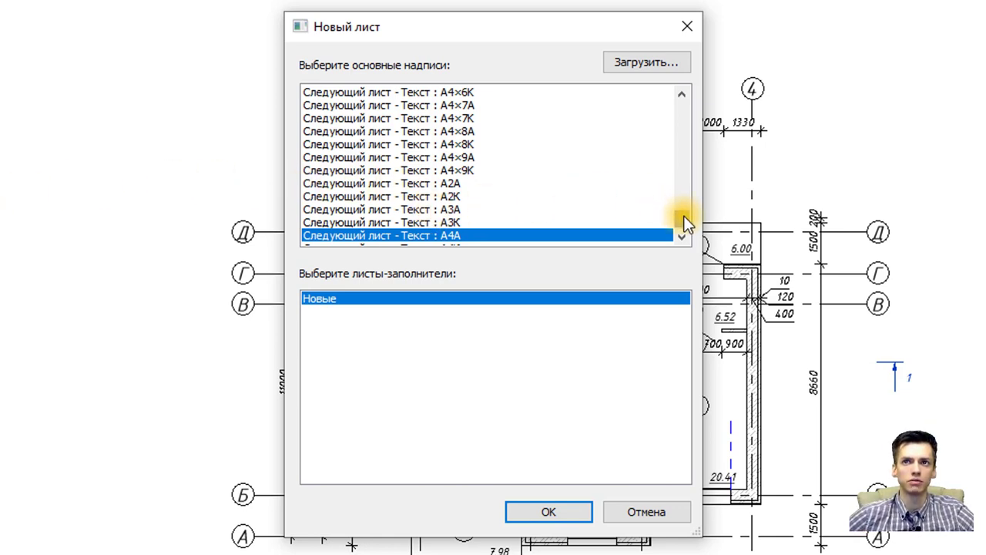
Scroll the New Sheet title block list and pick Первый лист : A0A
drag(684, 224, 683, 107)
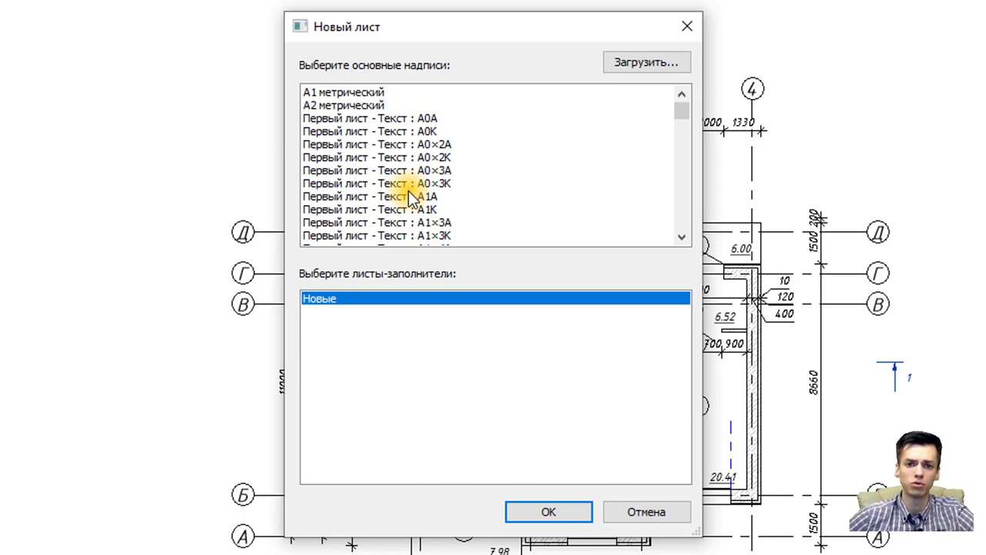
scroll(409, 190, down, 2)
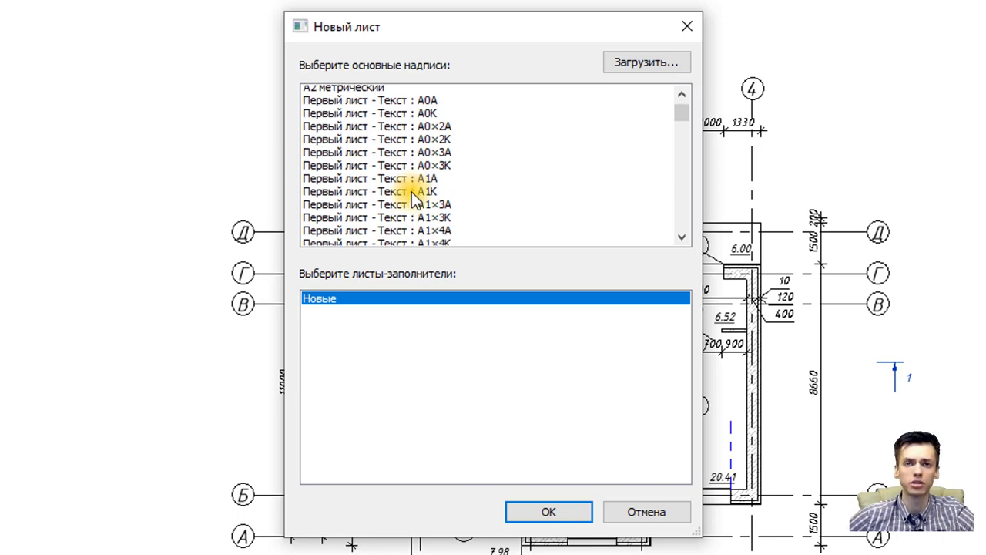
scroll(411, 192, down, 1)
scroll(412, 192, down, 1)
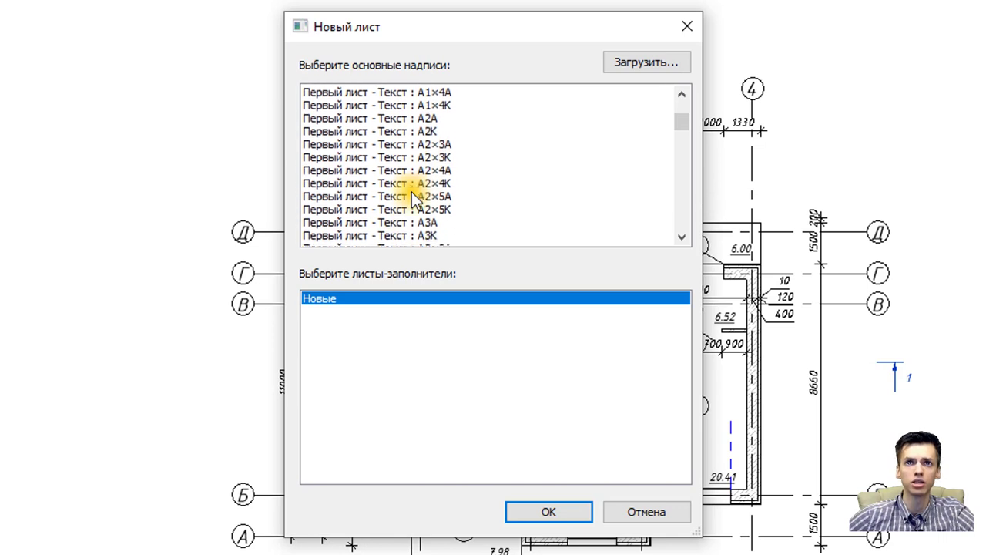
scroll(412, 192, down, 2)
scroll(411, 189, down, 2)
scroll(411, 193, down, 2)
scroll(411, 192, down, 2)
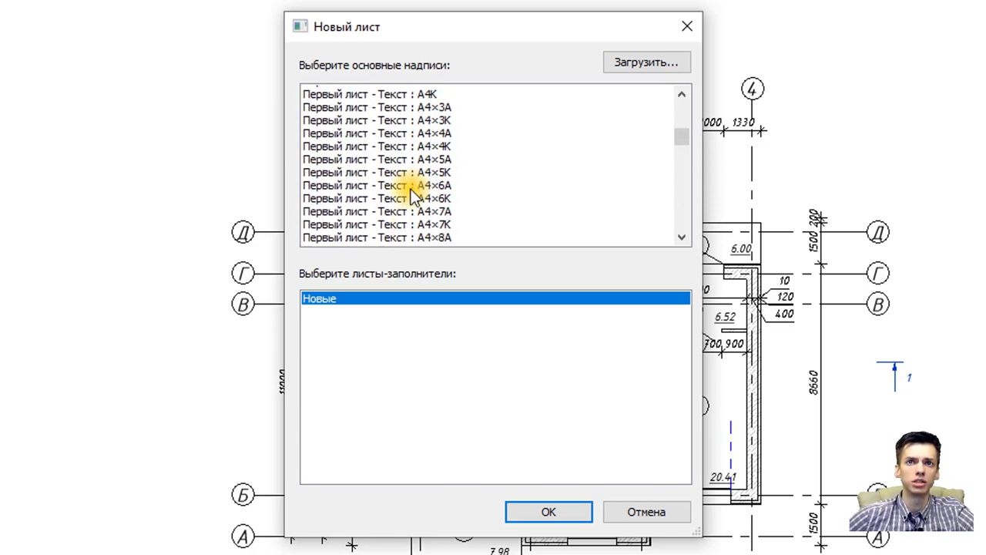
scroll(411, 192, down, 2)
scroll(412, 193, down, 2)
scroll(407, 189, down, 2)
scroll(396, 160, down, 5)
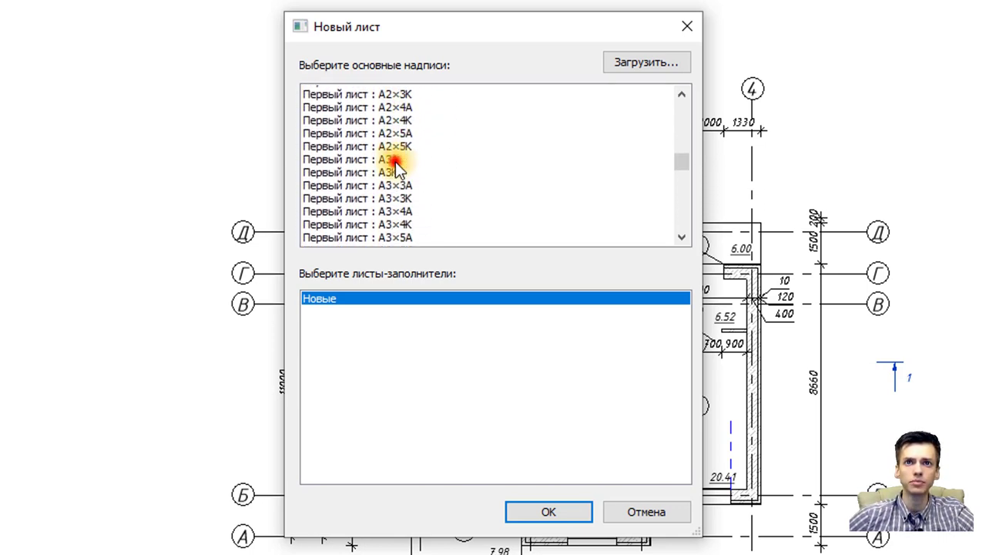
scroll(391, 163, down, 3)
scroll(370, 168, down, 4)
scroll(359, 174, down, 2)
scroll(354, 176, down, 2)
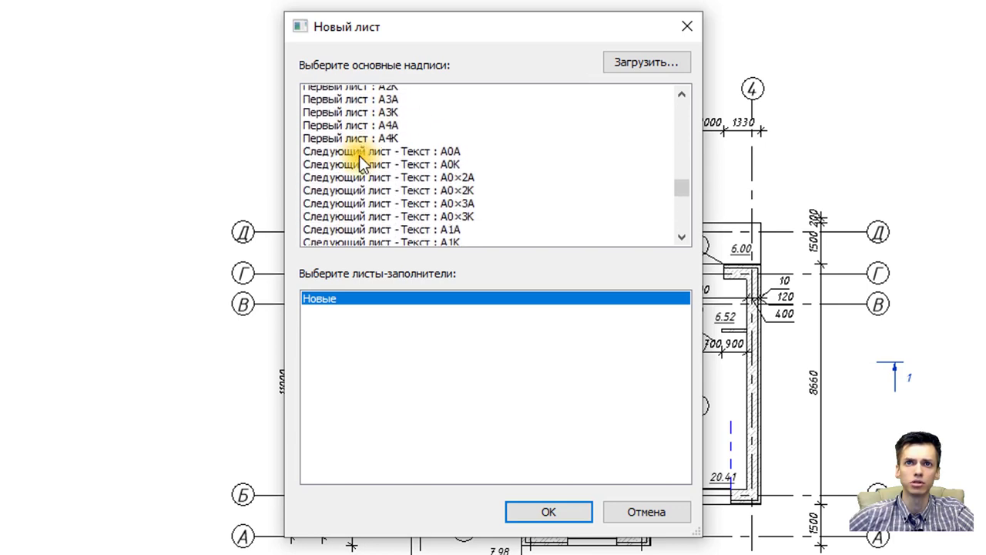
scroll(361, 166, down, 2)
scroll(385, 168, down, 4)
drag(680, 193, 688, 148)
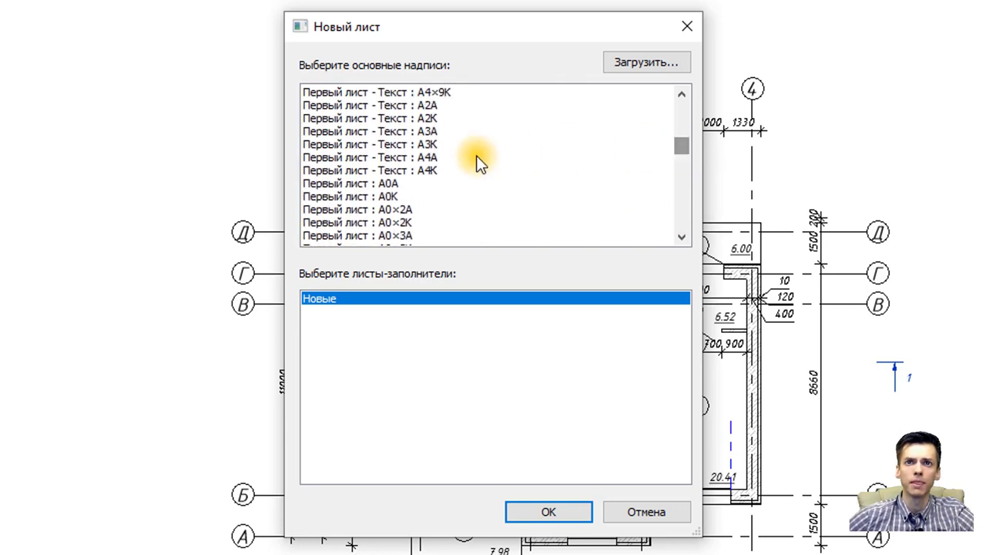
click(381, 184)
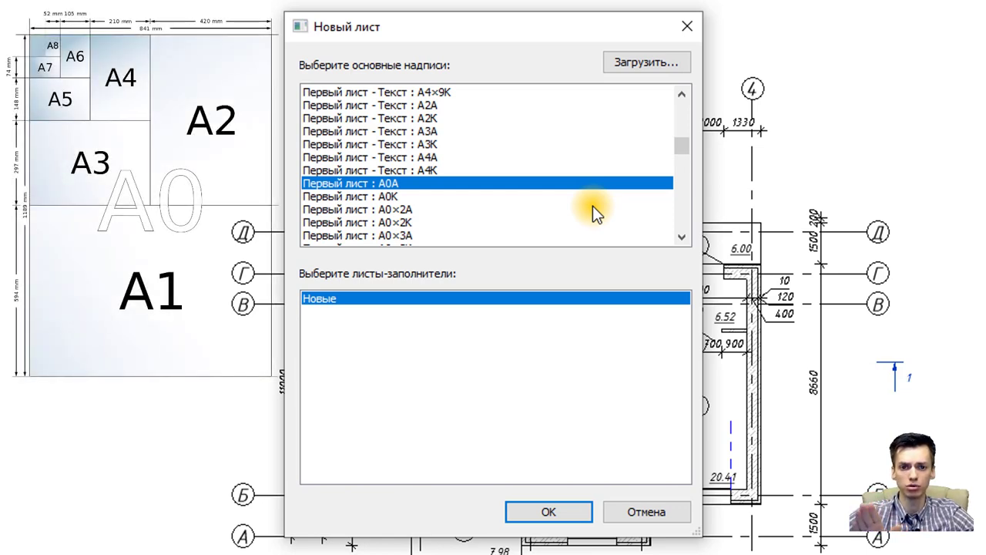
scroll(516, 193, down, 1)
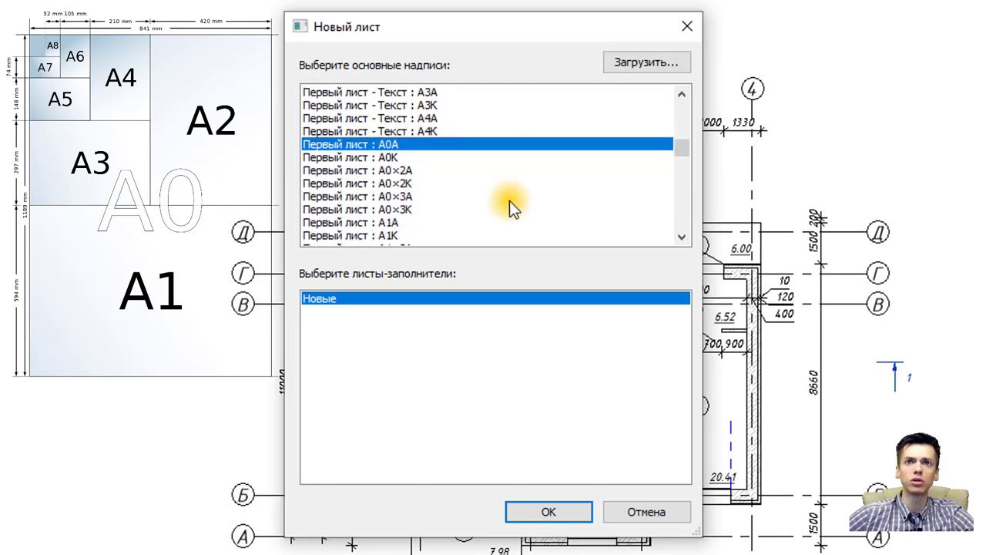
scroll(501, 202, down, 1)
scroll(497, 204, down, 2)
scroll(490, 206, down, 1)
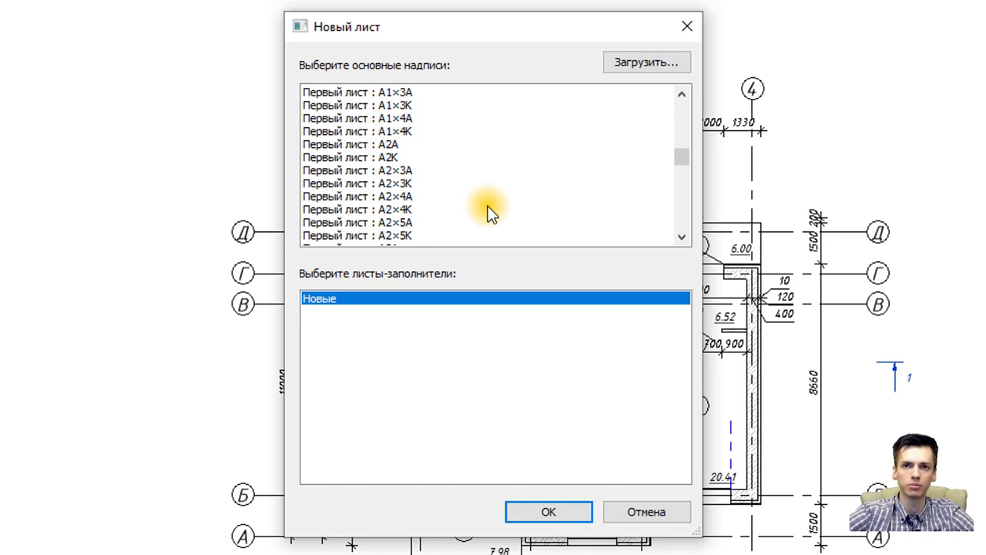
Change the chosen title block from A0A to Первый лист : A3A
scroll(485, 210, up, 2)
scroll(462, 218, up, 1)
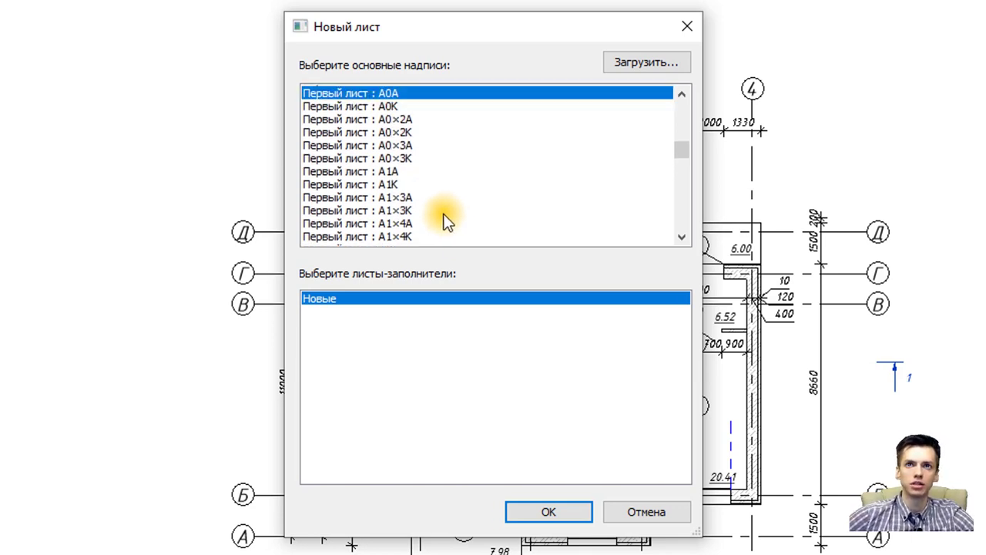
scroll(439, 212, up, 1)
scroll(431, 211, up, 1)
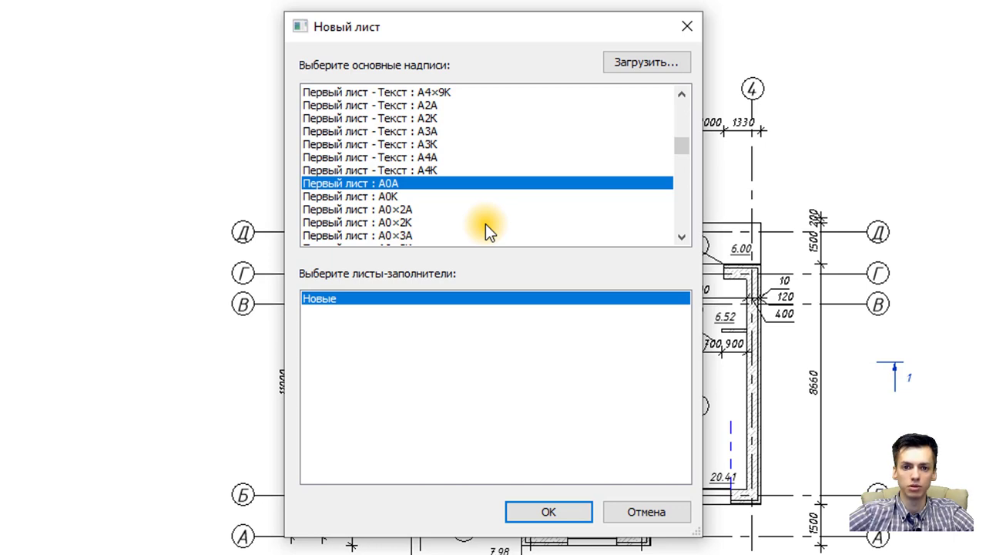
scroll(452, 159, down, 2)
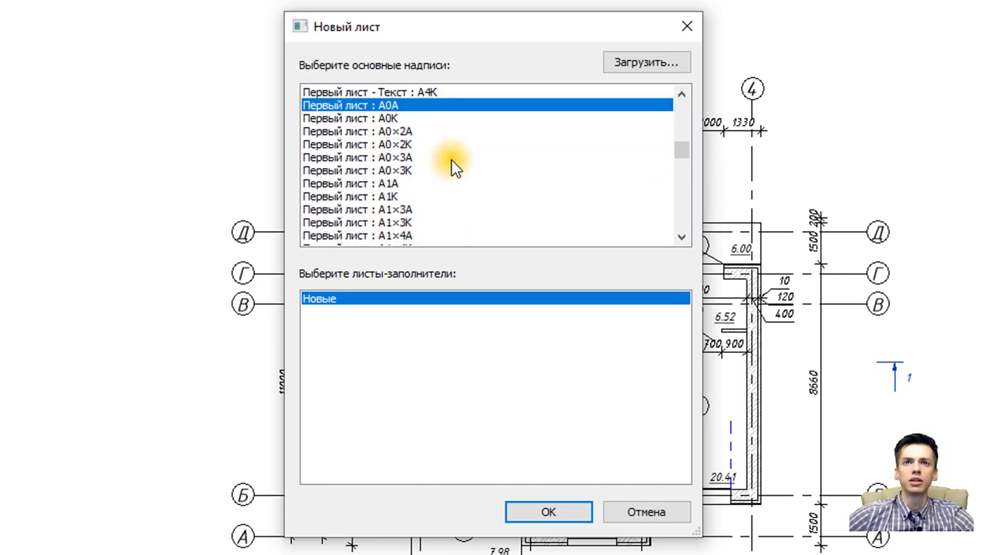
scroll(451, 165, down, 1)
scroll(448, 165, down, 1)
scroll(462, 177, down, 1)
scroll(462, 179, down, 1)
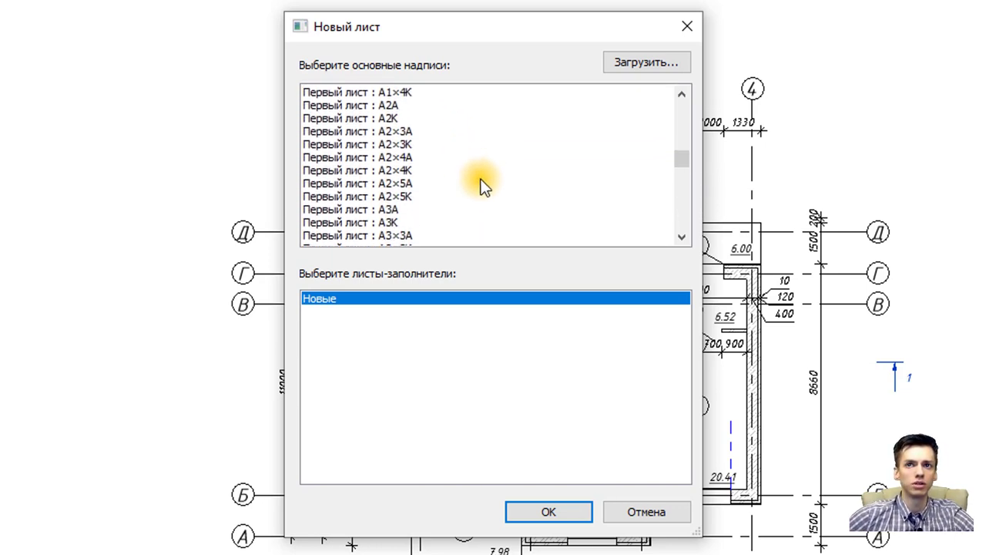
click(406, 210)
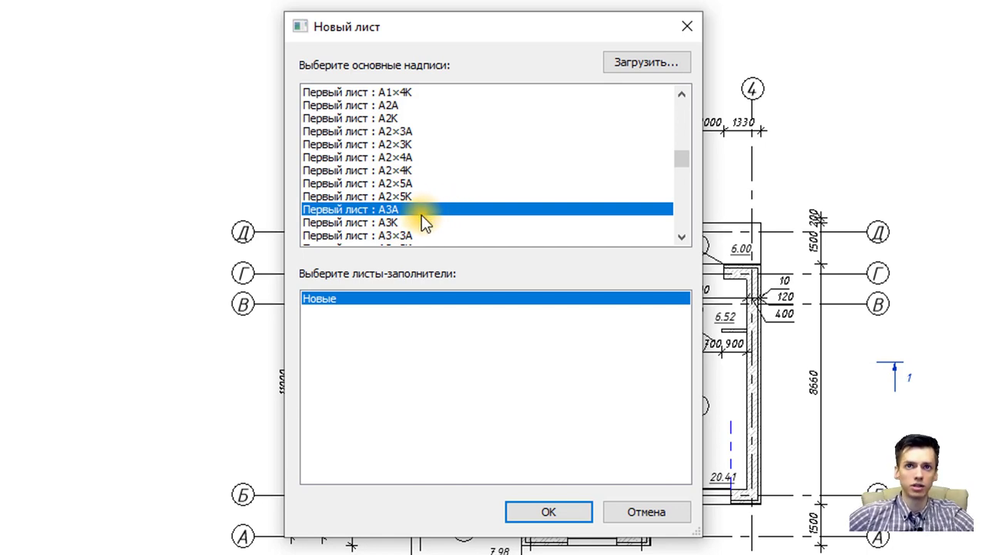
Create sheet A101 with the Первый лист : A3A title block and select that title block
click(548, 512)
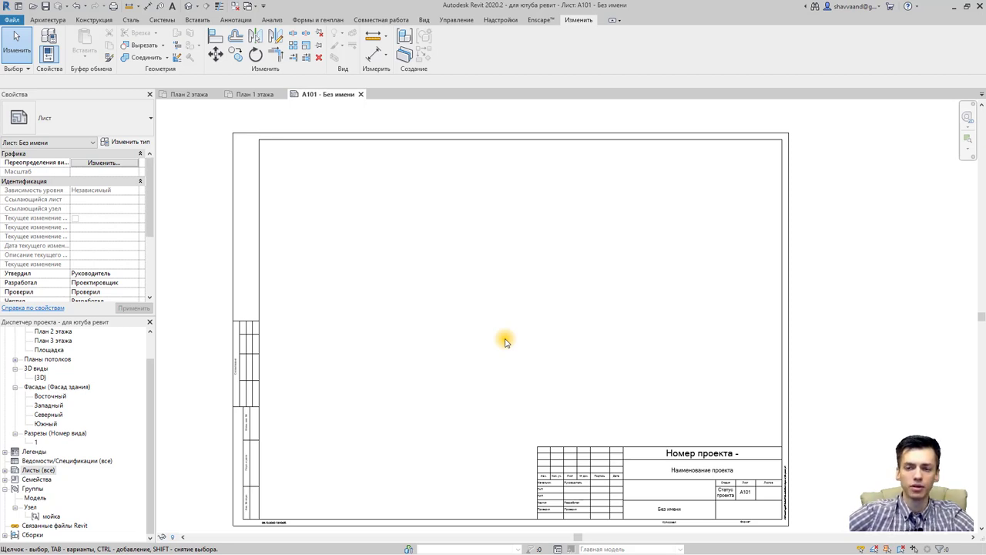
click(583, 450)
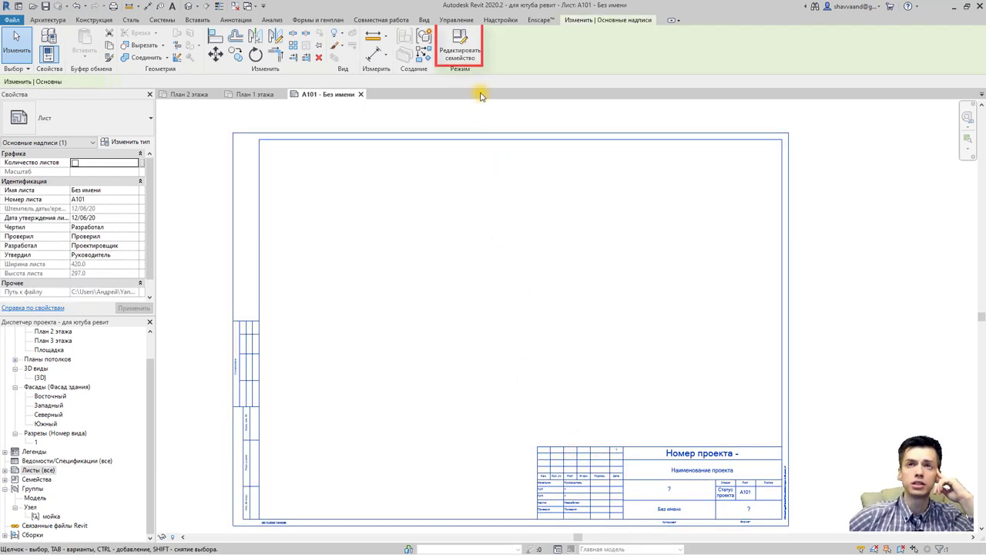
Open the Первый лист.rfa title block family and zoom to its Номер проекта - АР stamp
click(462, 54)
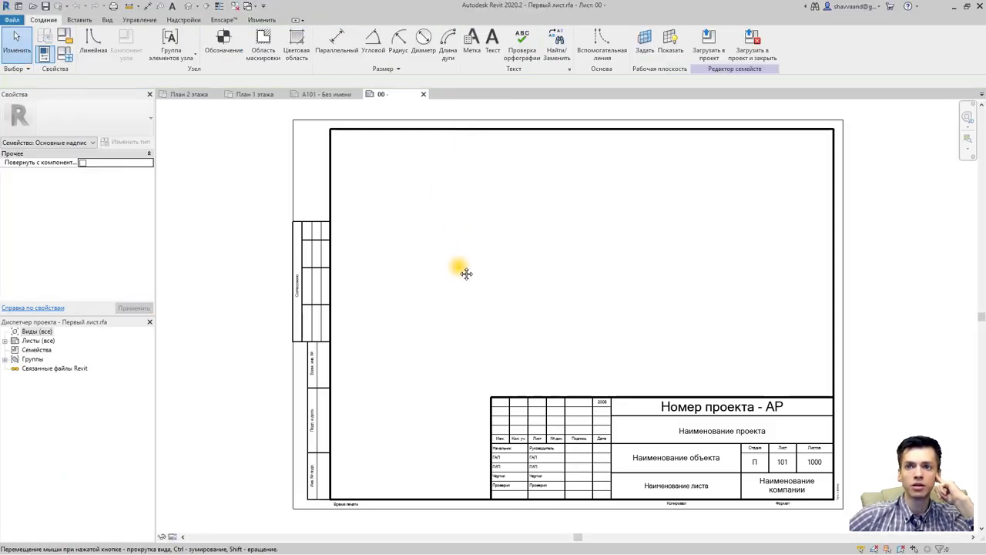
middle_drag(460, 266, 450, 275)
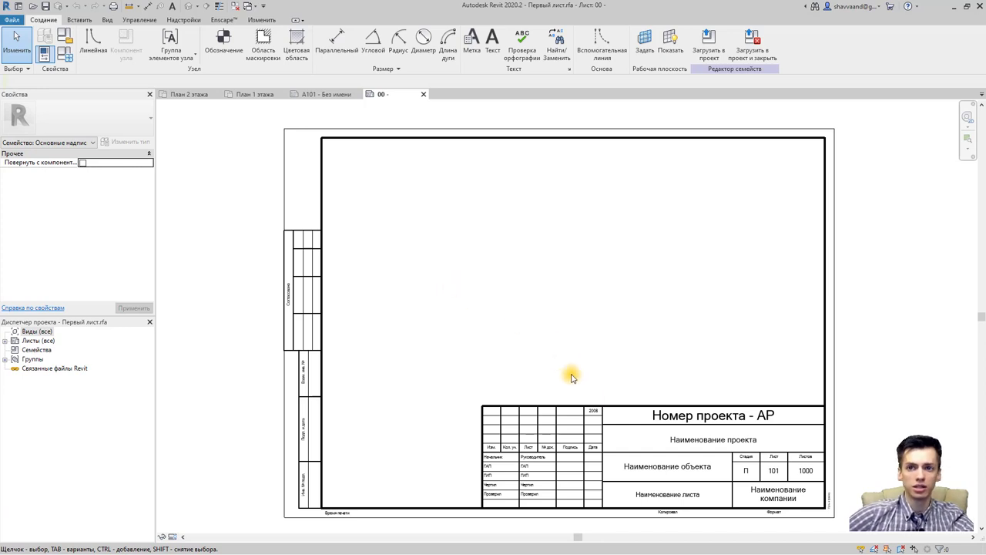
mouse_move(568, 375)
middle_down()
mouse_move(528, 370)
mouse_move(531, 398)
middle_up()
scroll(531, 398, up, 2)
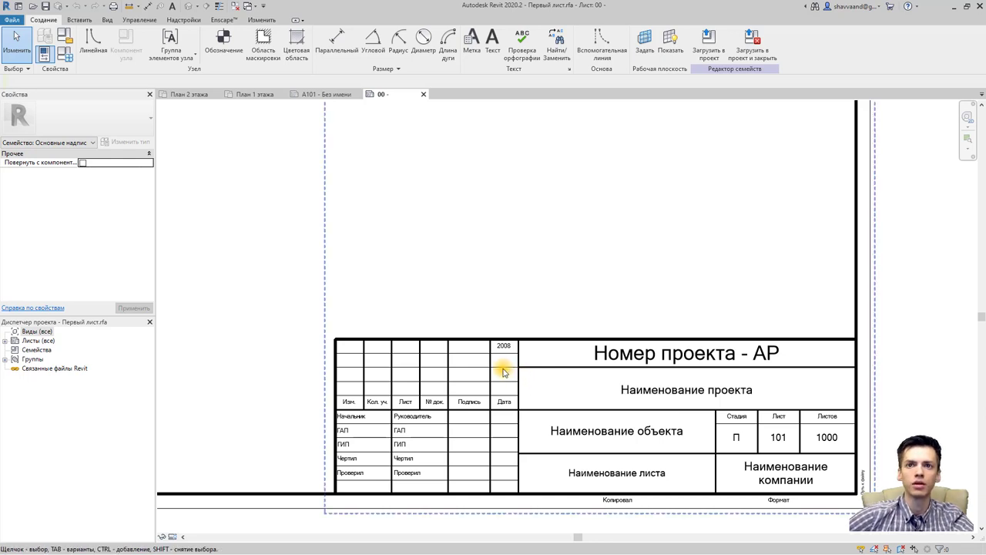
Select the Угловой штамп - Форма 3 detail group and enter group editing
click(518, 374)
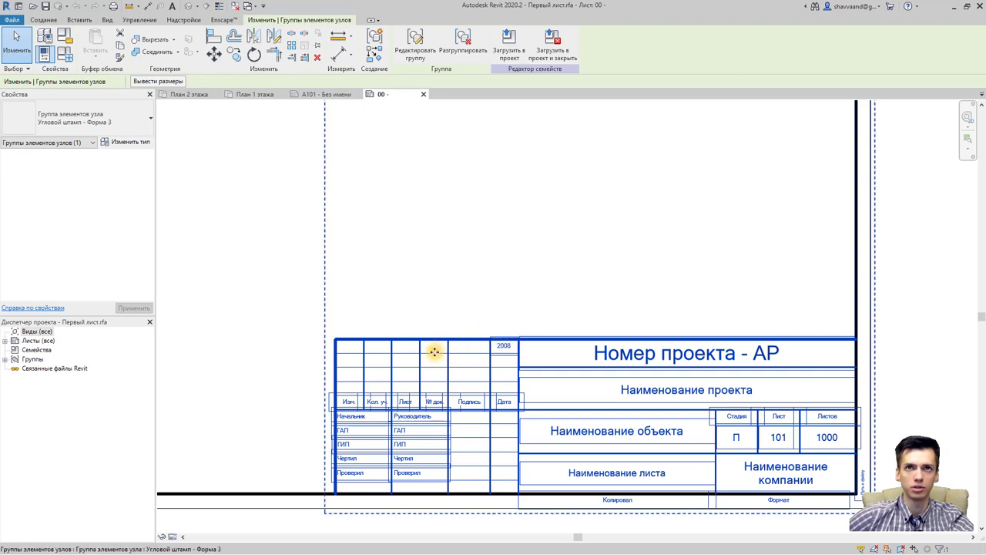
click(410, 45)
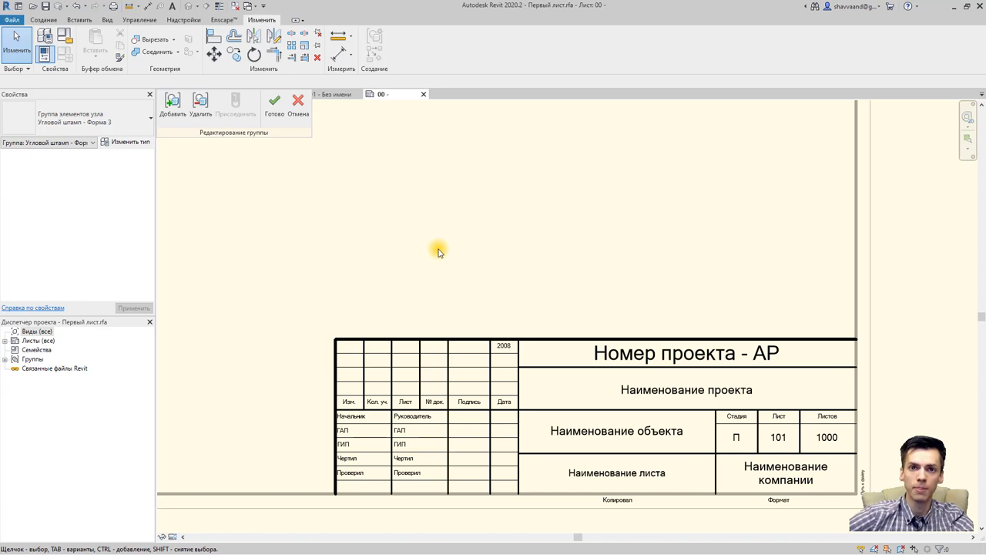
Select the ten vertical stamp dividers, including the Дата, Стадия and 101/1000 lines
scroll(341, 339, up, 2)
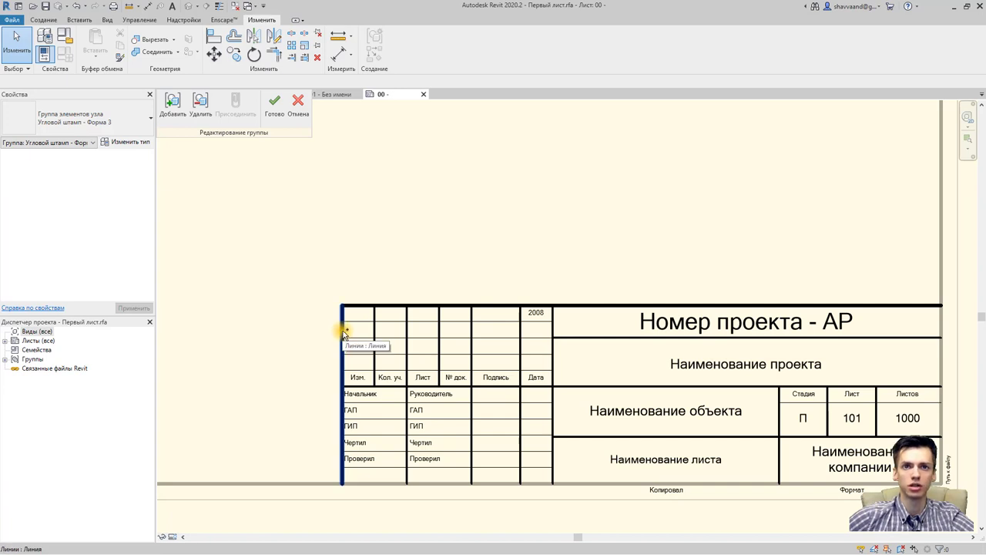
click(343, 331)
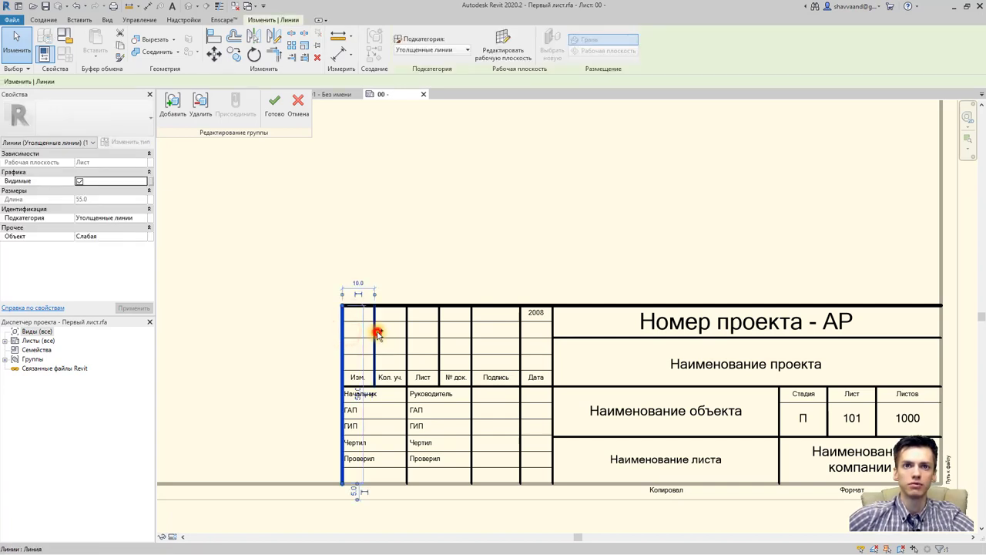
ctrl+click(375, 331)
ctrl+click(407, 332)
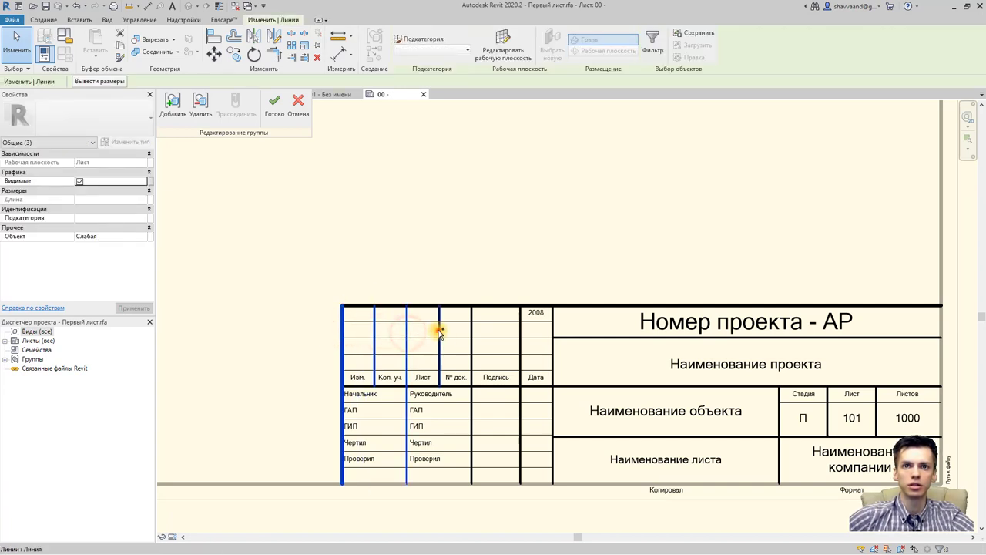
ctrl+click(439, 331)
ctrl+click(472, 333)
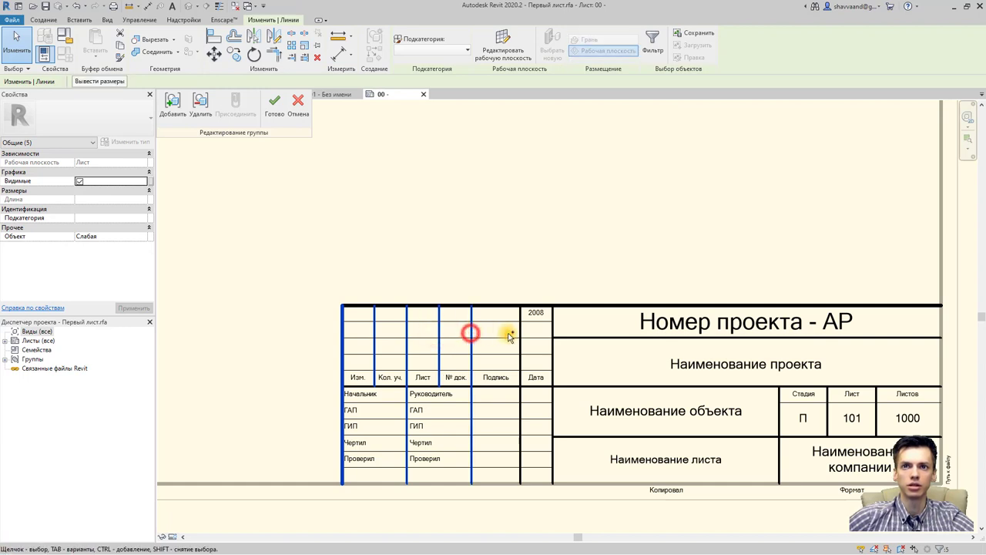
ctrl+click(521, 331)
ctrl+click(552, 344)
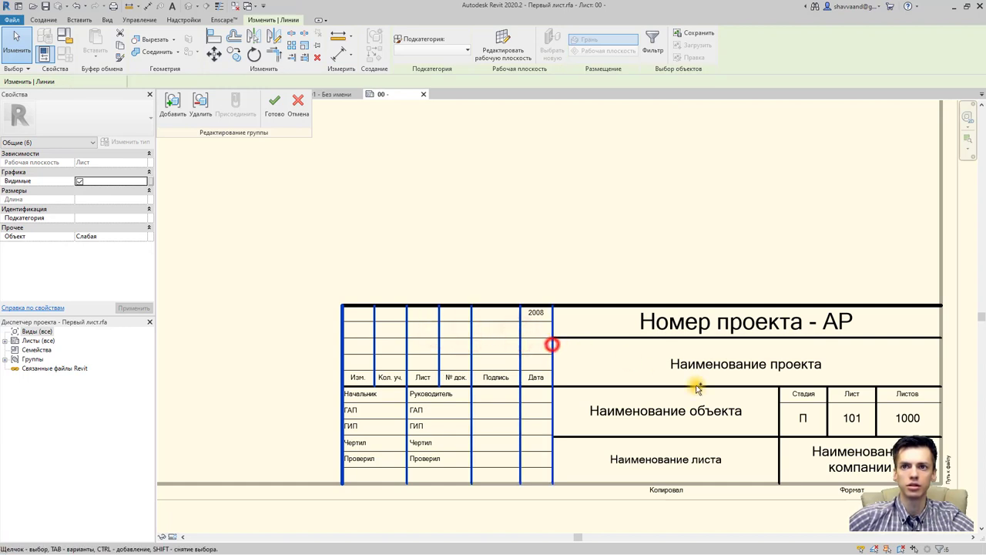
ctrl+click(779, 414)
ctrl+click(826, 413)
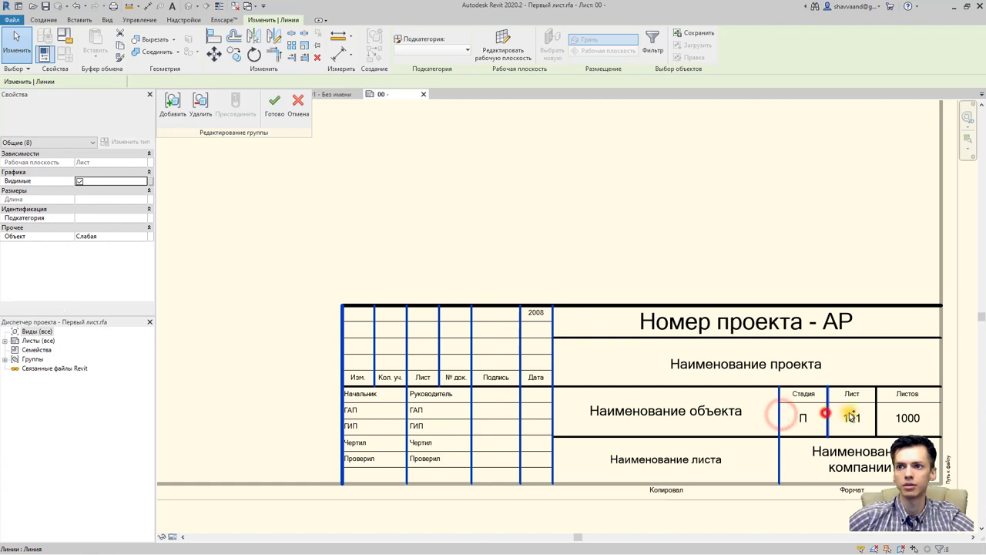
ctrl+click(877, 414)
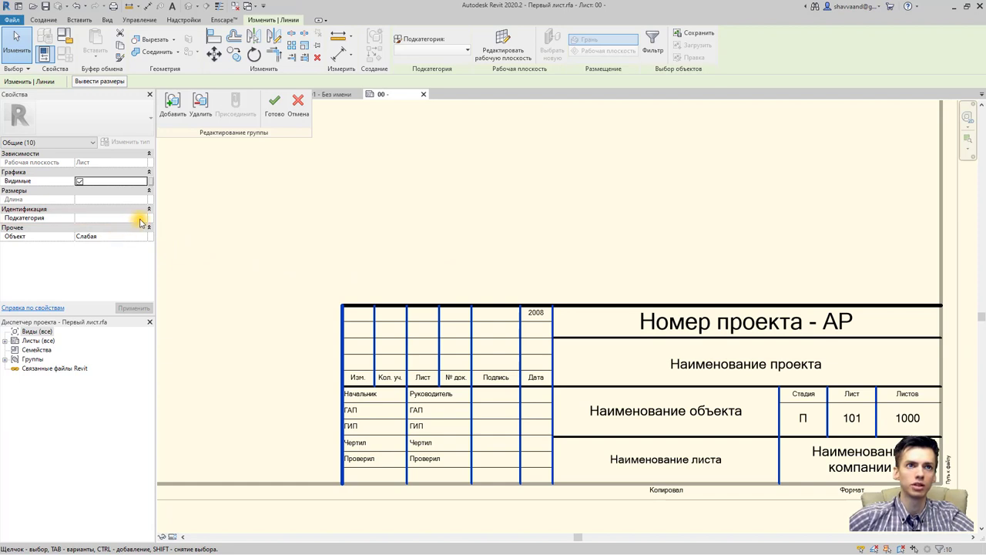
Set the selected vertical dividers to the Утолщенные линии subcategory
click(142, 219)
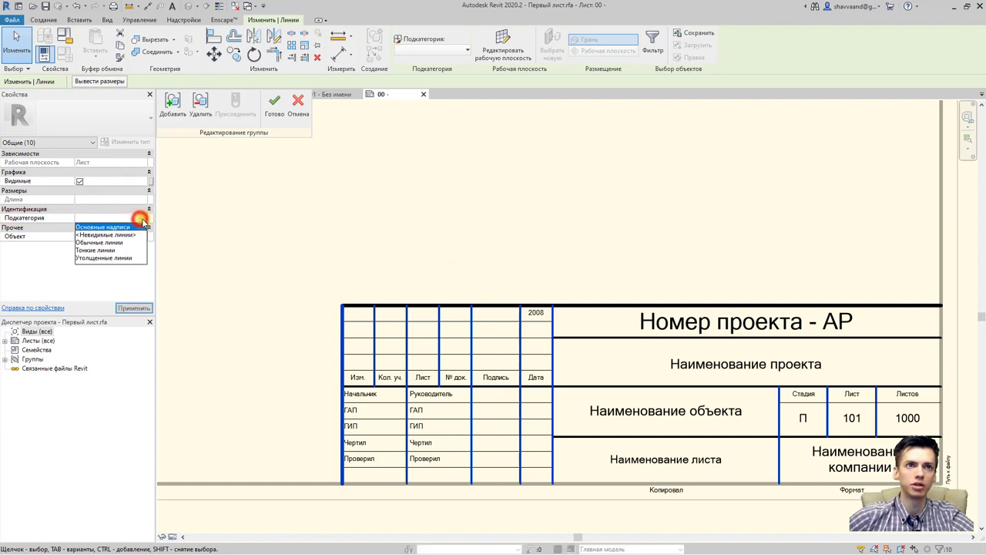
click(108, 258)
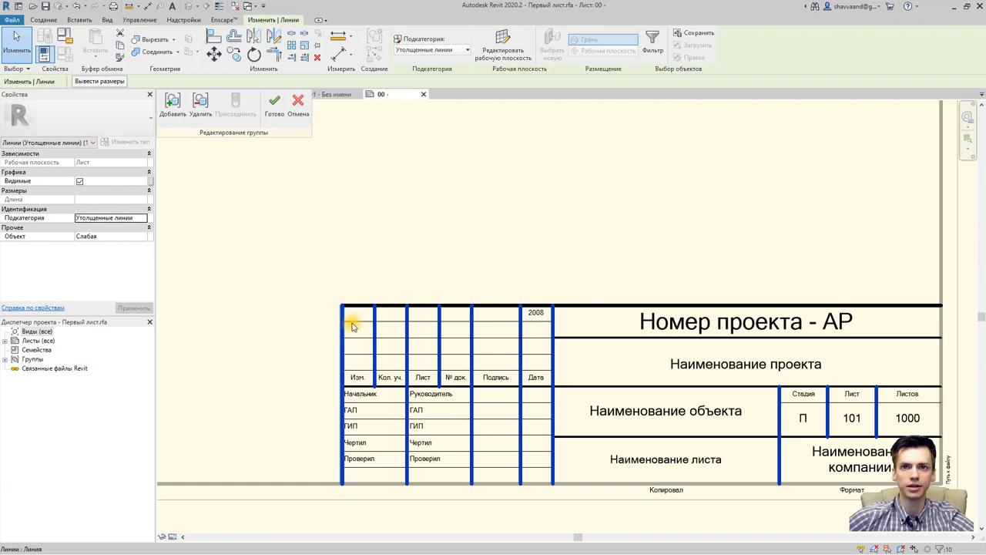
click(359, 371)
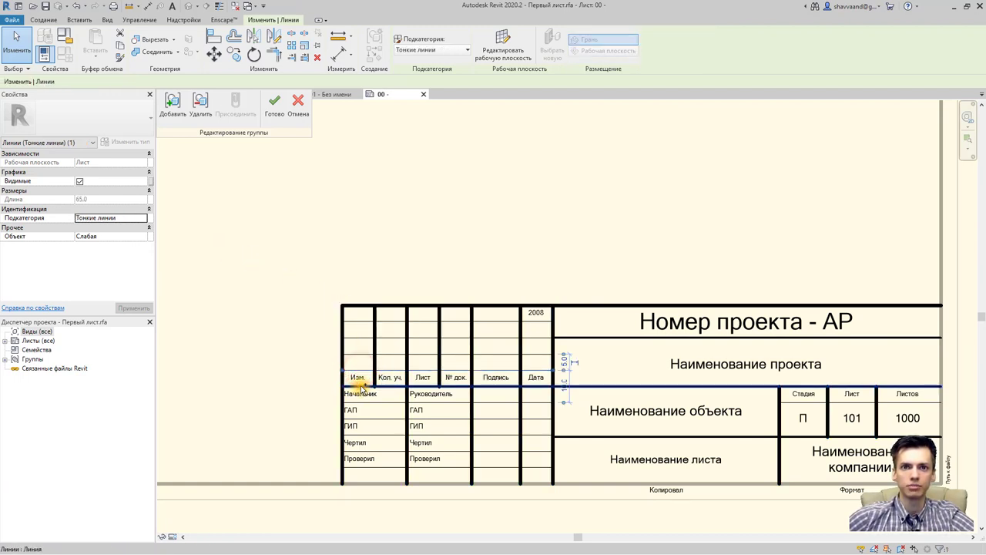
Make the rules under Изм., Наименование объекта and Номер проекта - АР Утолщенные линии
click(359, 384)
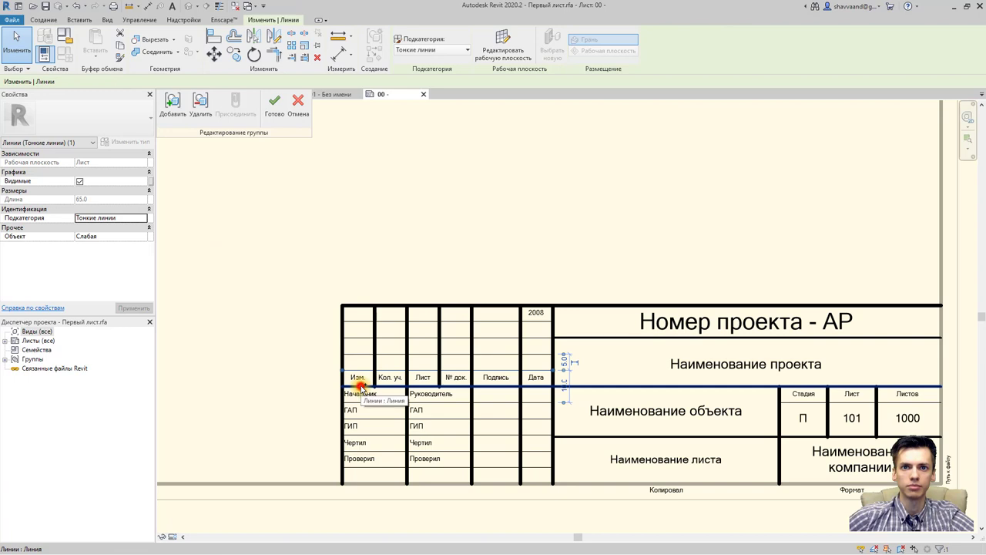
ctrl+click(606, 437)
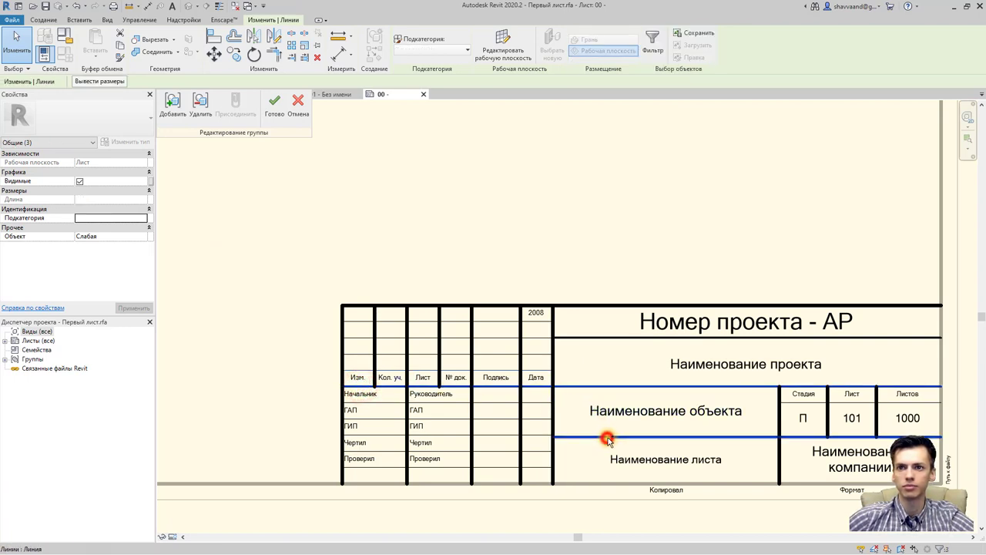
ctrl+click(653, 338)
ctrl+click(802, 404)
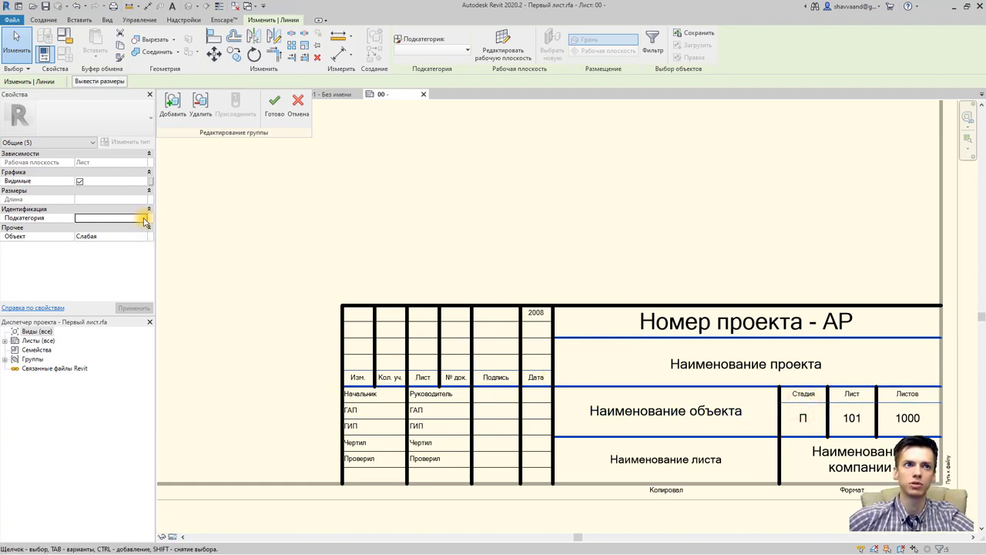
click(145, 219)
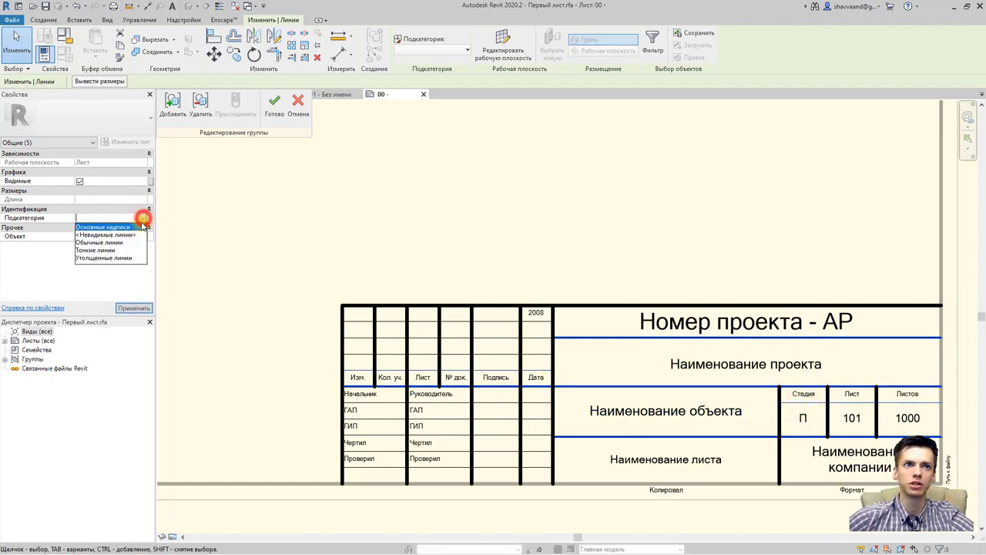
click(110, 258)
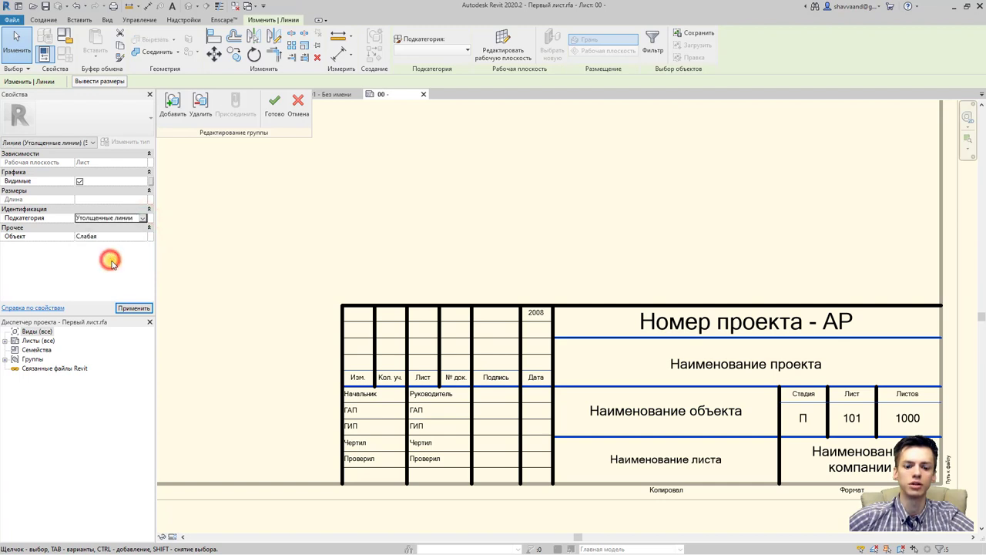
click(295, 288)
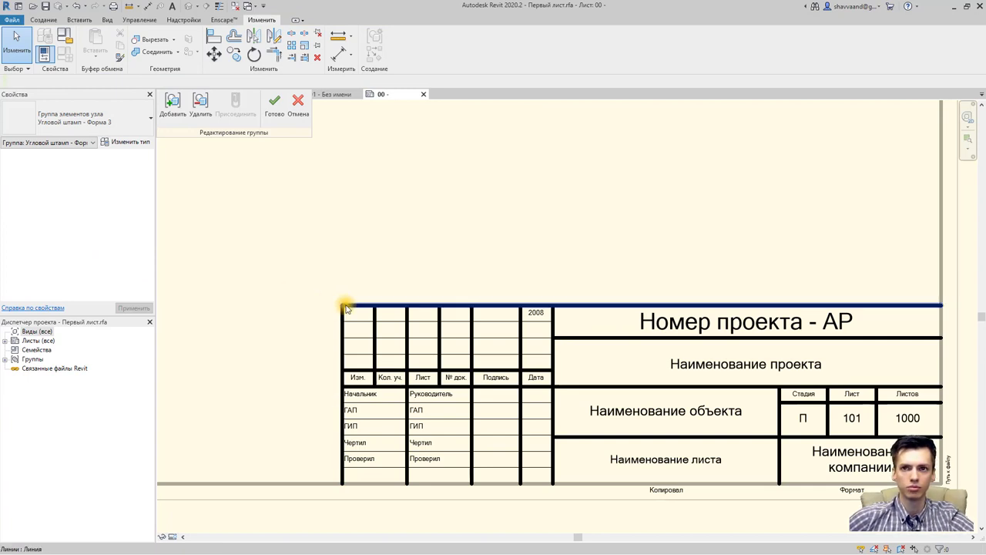
middle_drag(346, 308, 313, 299)
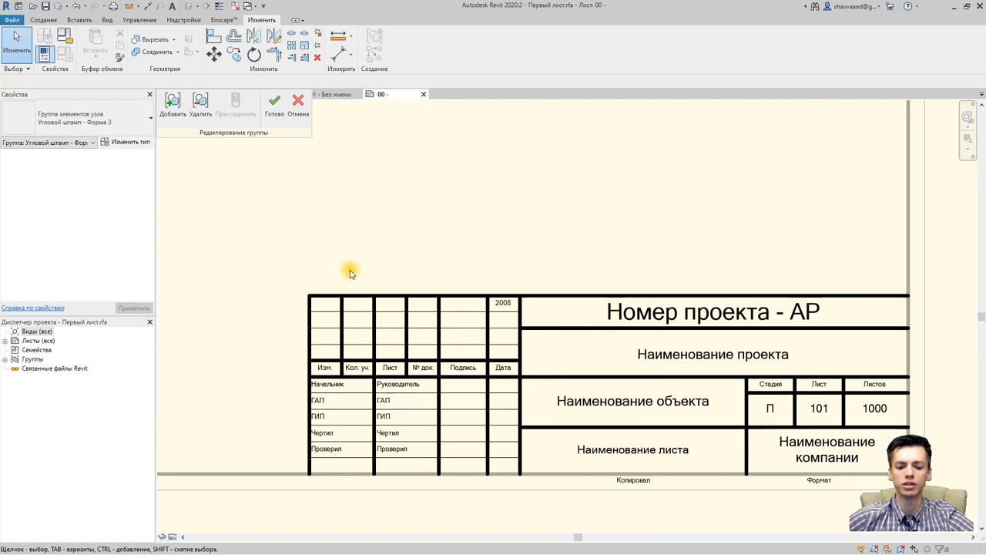
Delete the Копировал and Формат text notes beneath the stamp
click(630, 481)
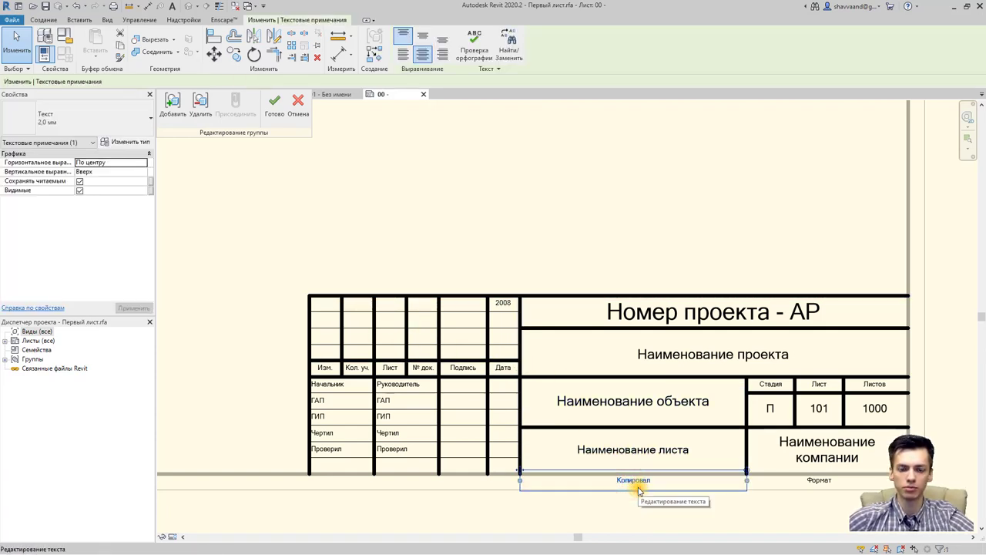
click(638, 491)
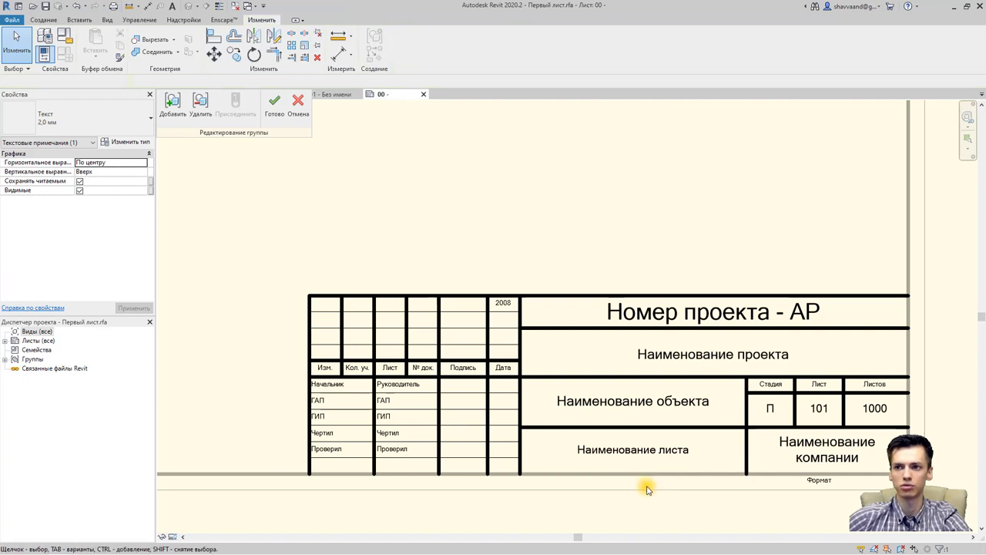
click(817, 485)
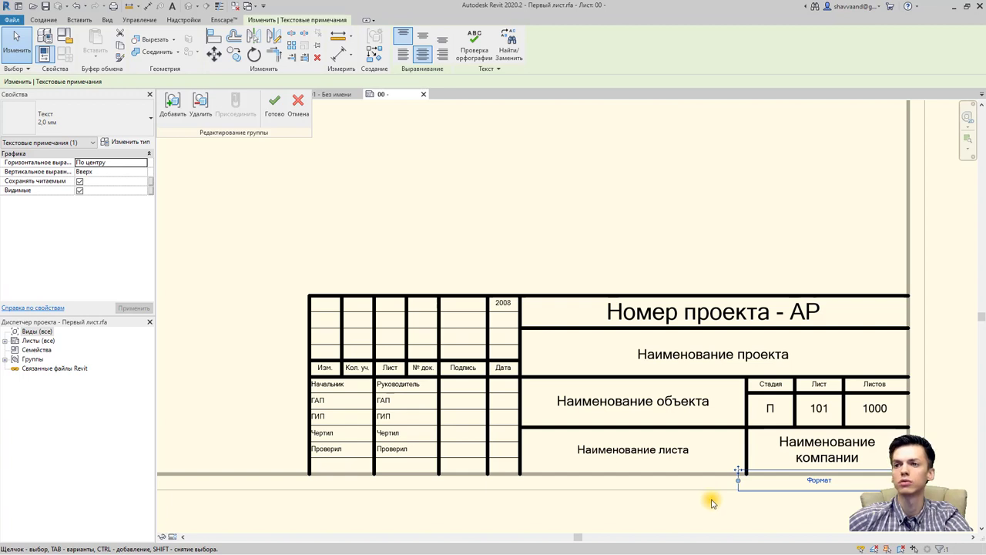
click(745, 500)
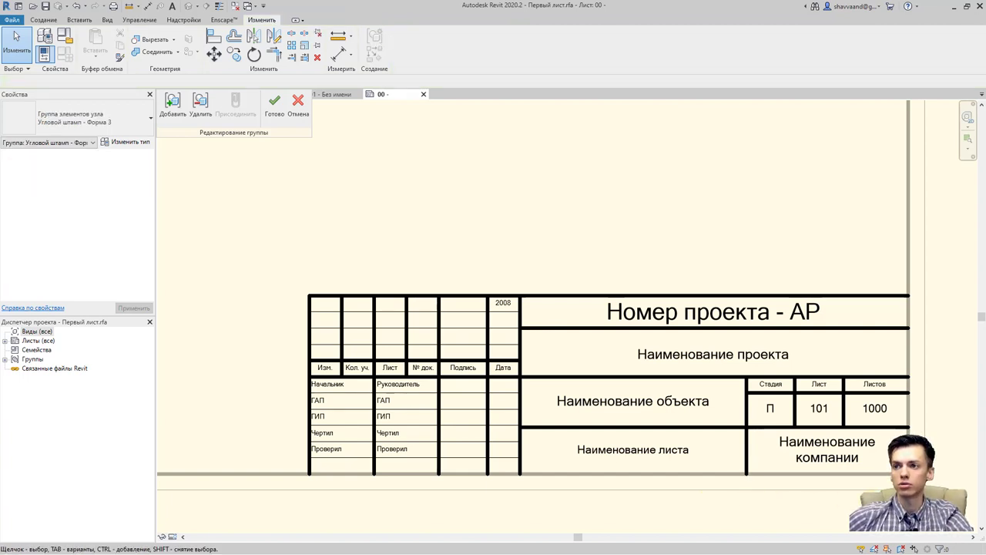
Clear the file-path label selection and delete the 2008 label in the date column
click(915, 477)
mouse_move(913, 499)
middle_down()
mouse_move(851, 504)
mouse_move(859, 490)
middle_up()
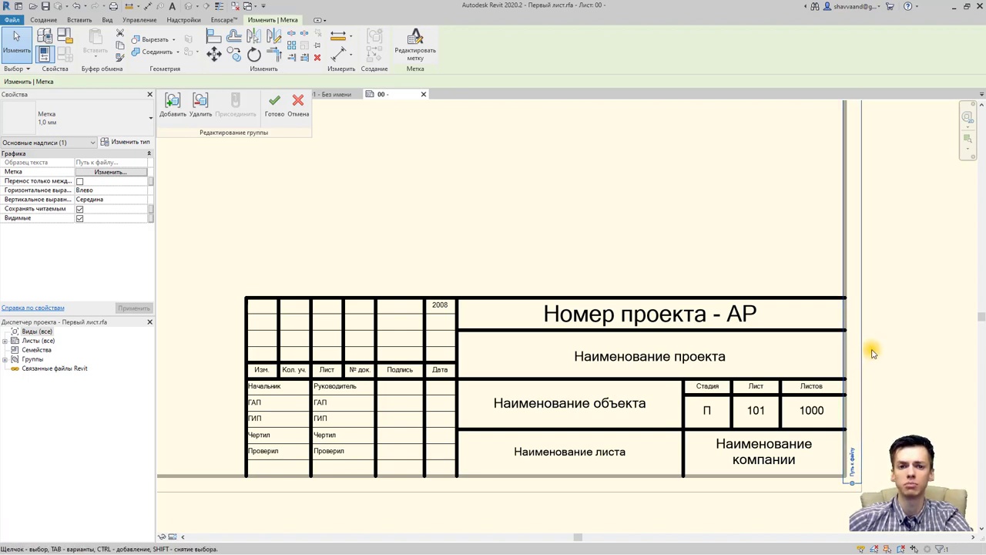
click(882, 393)
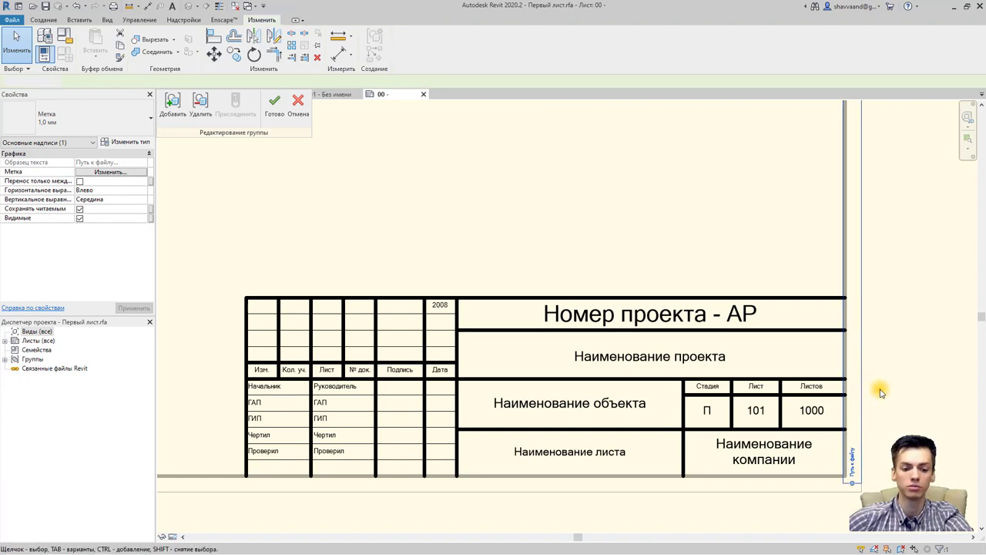
click(441, 314)
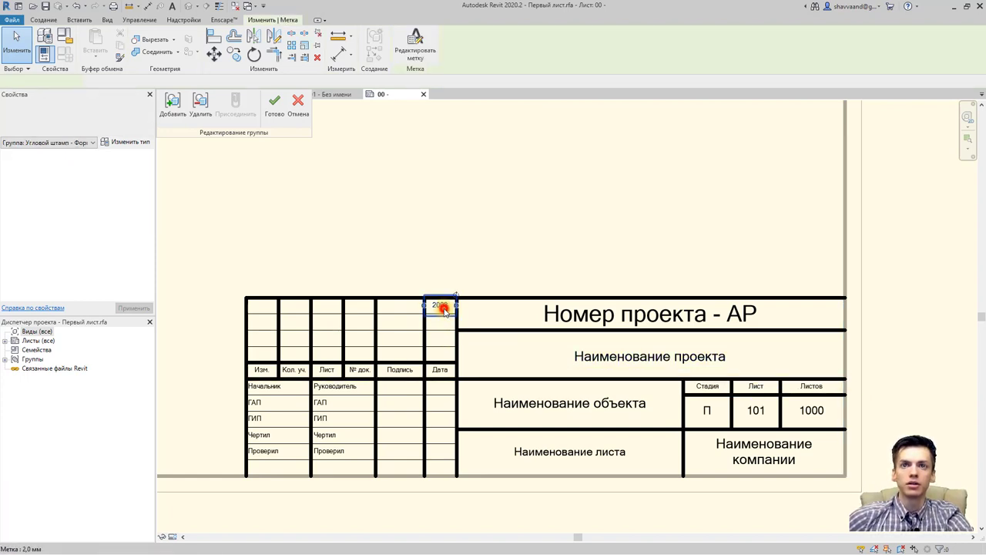
key(Escape)
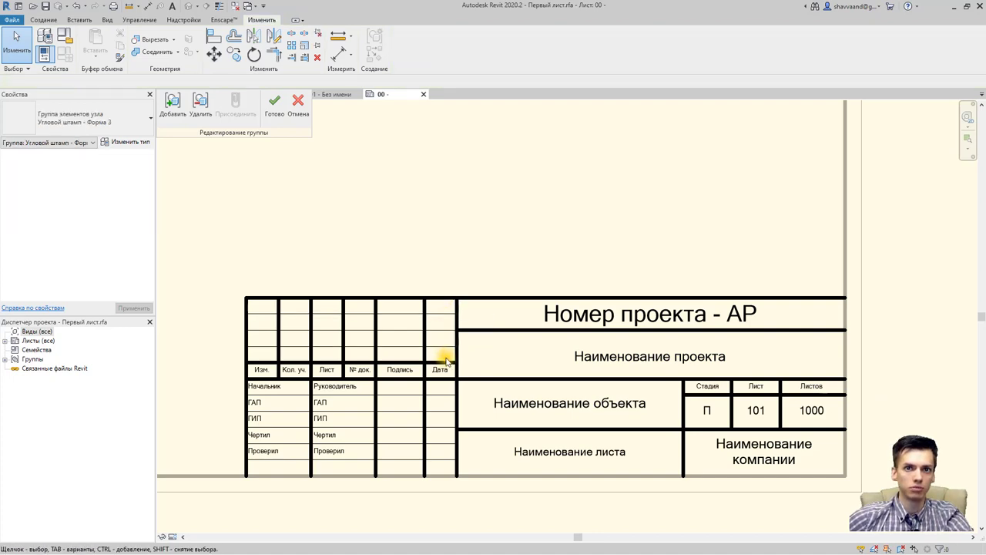
scroll(443, 355, up, 2)
middle_drag(456, 401, 464, 400)
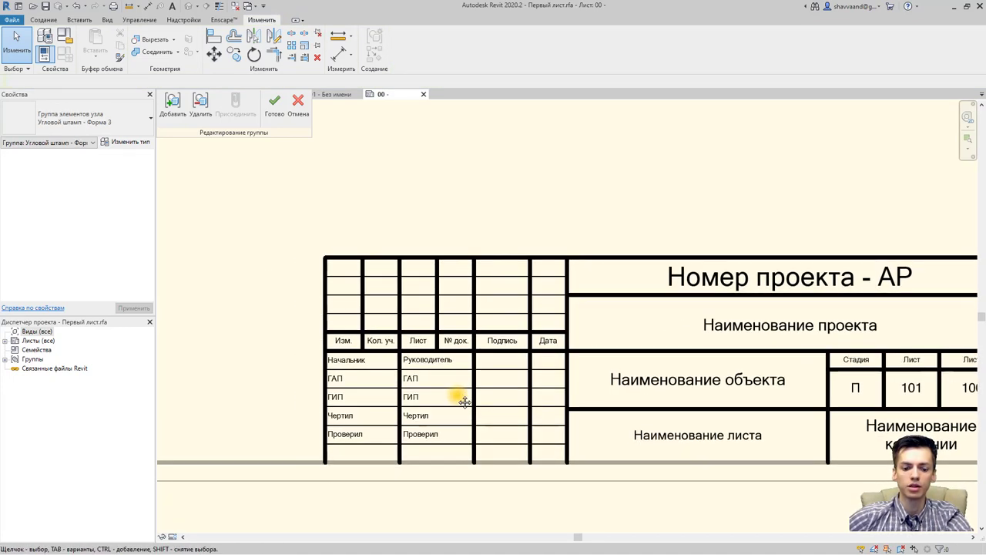
scroll(445, 397, up, 1)
scroll(432, 397, up, 1)
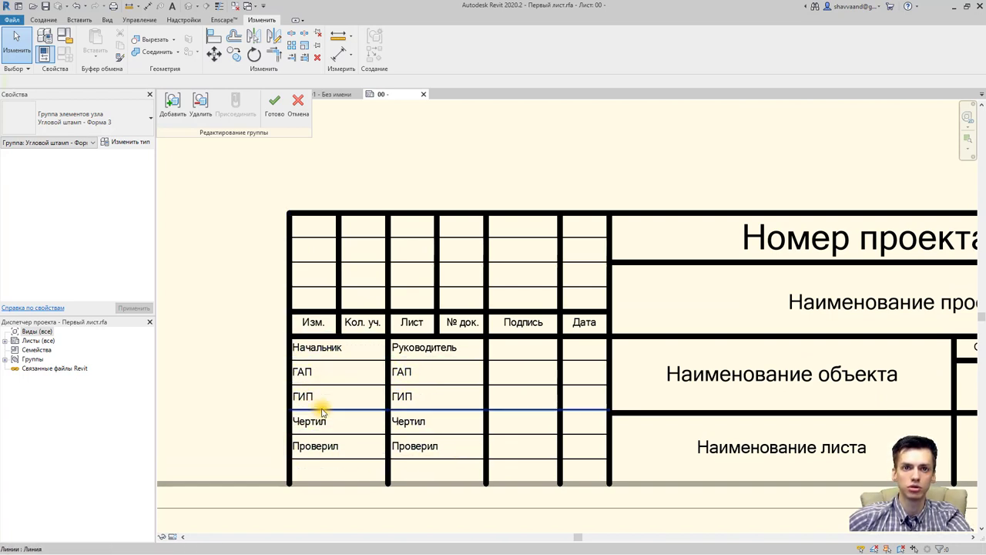
Delete the ГИП, ГАП and Руководитель labels from the right stamp column
click(413, 400)
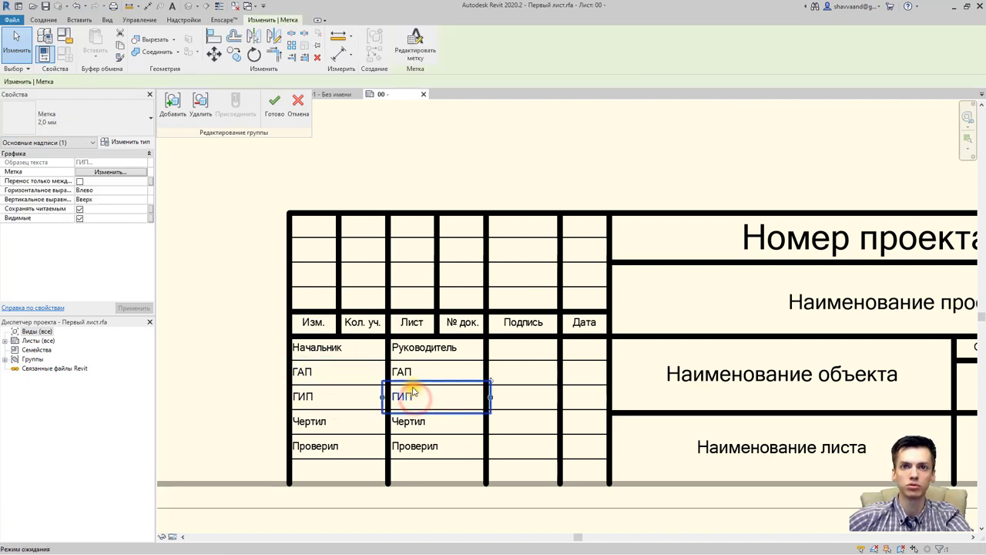
key(Delete)
click(411, 374)
key(Delete)
click(419, 347)
key(Delete)
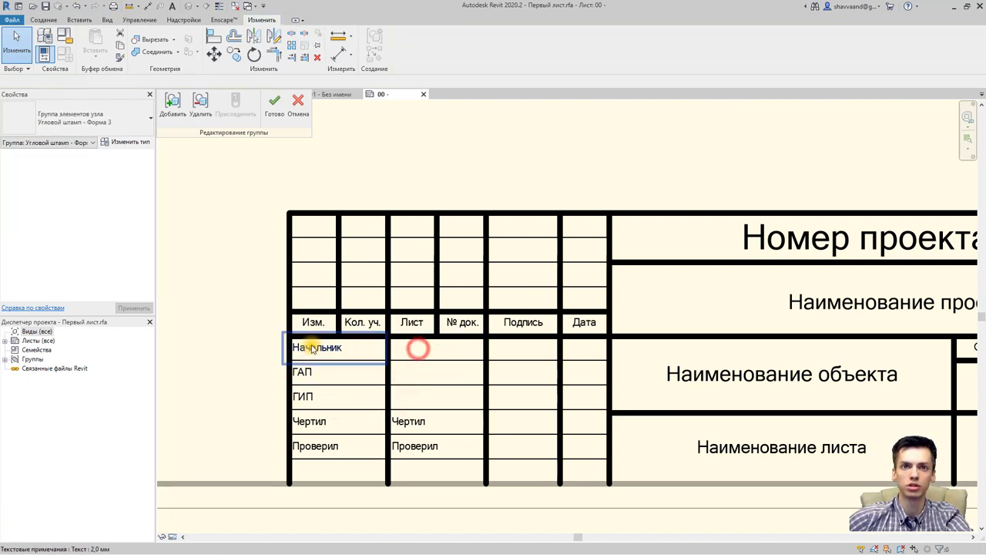
Delete the Начальник, ГАП and ГИП notes from the left stamp column
click(310, 348)
key(Delete)
click(303, 371)
key(Delete)
click(305, 397)
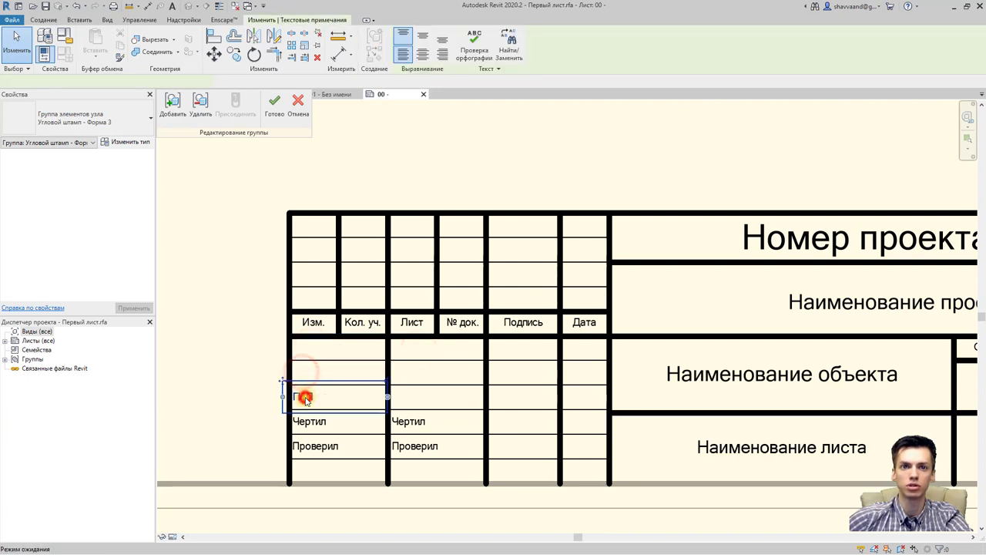
key(Delete)
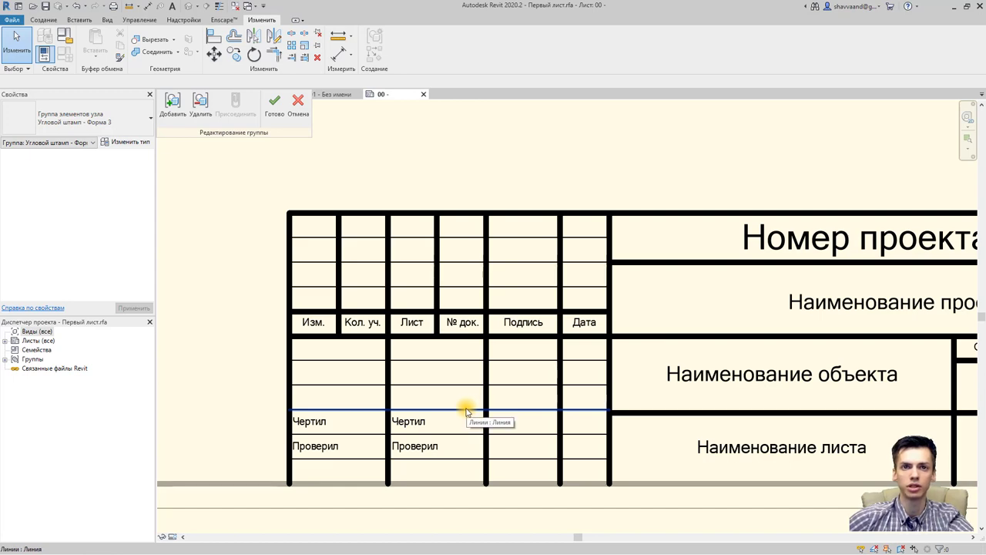
scroll(456, 407, down, 1)
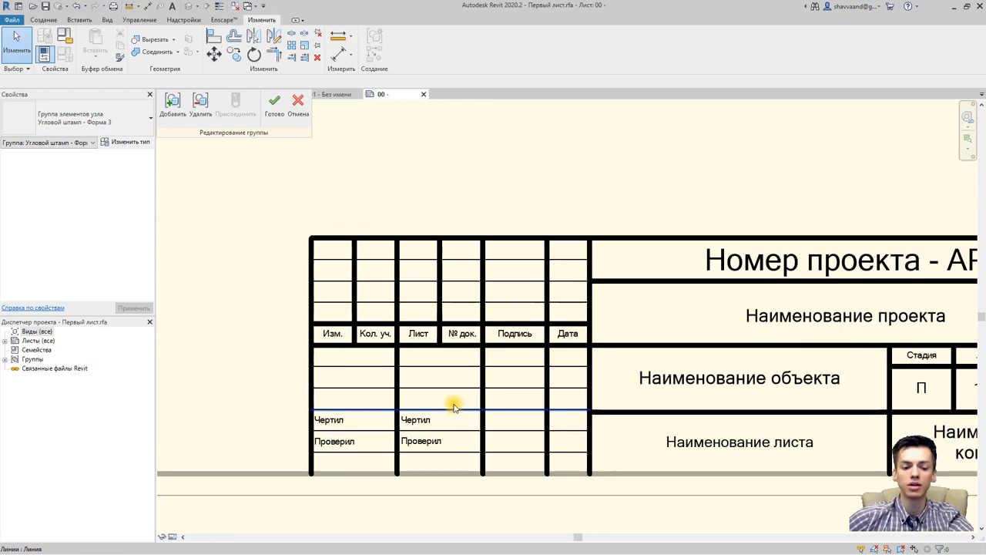
scroll(445, 401, down, 1)
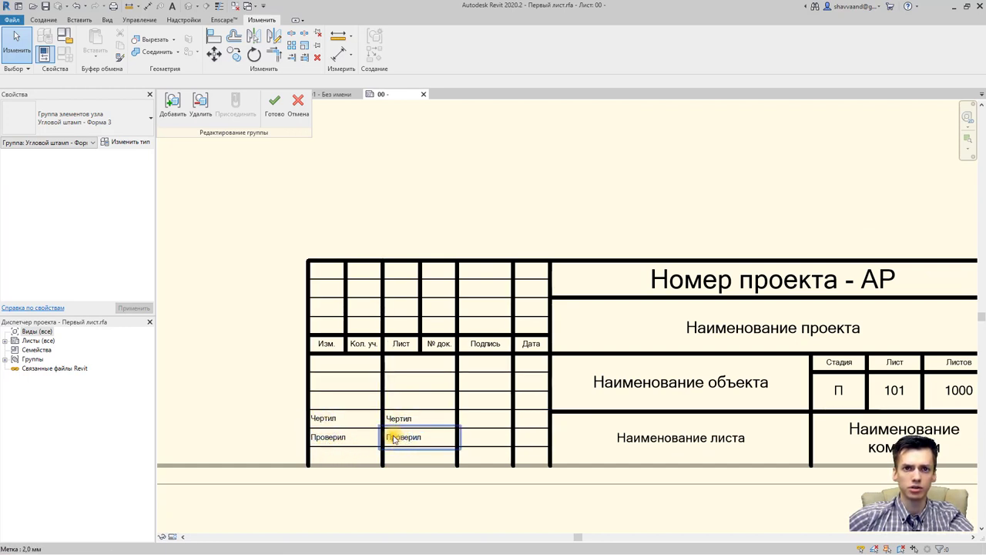
Select the Изм., Лист, Подпись and Дата heading notes together
click(324, 416)
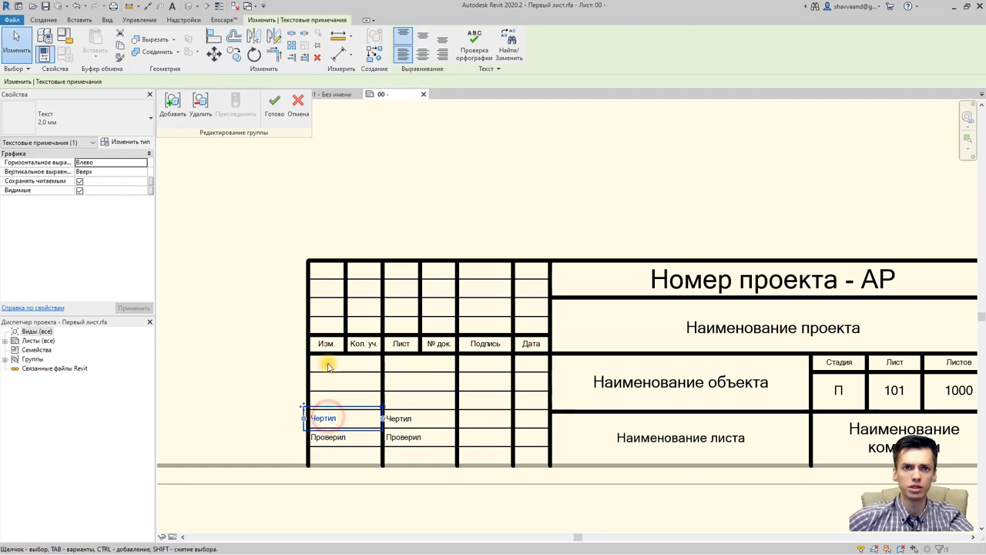
click(267, 399)
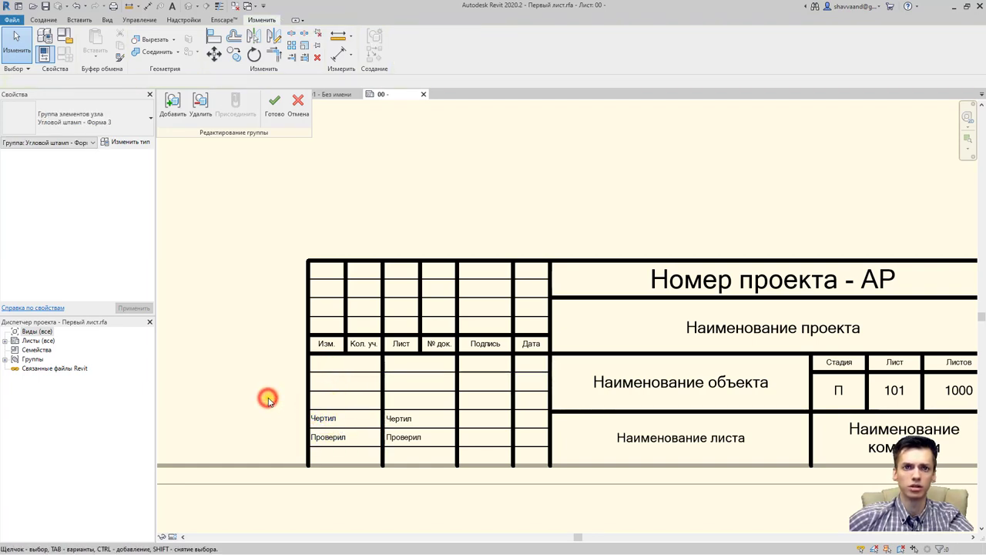
click(325, 346)
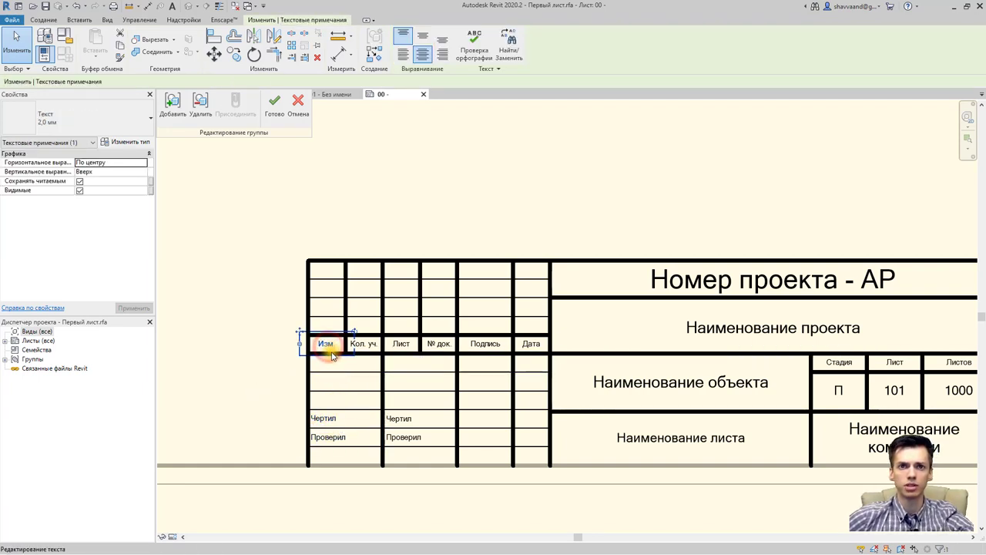
ctrl+click(399, 348)
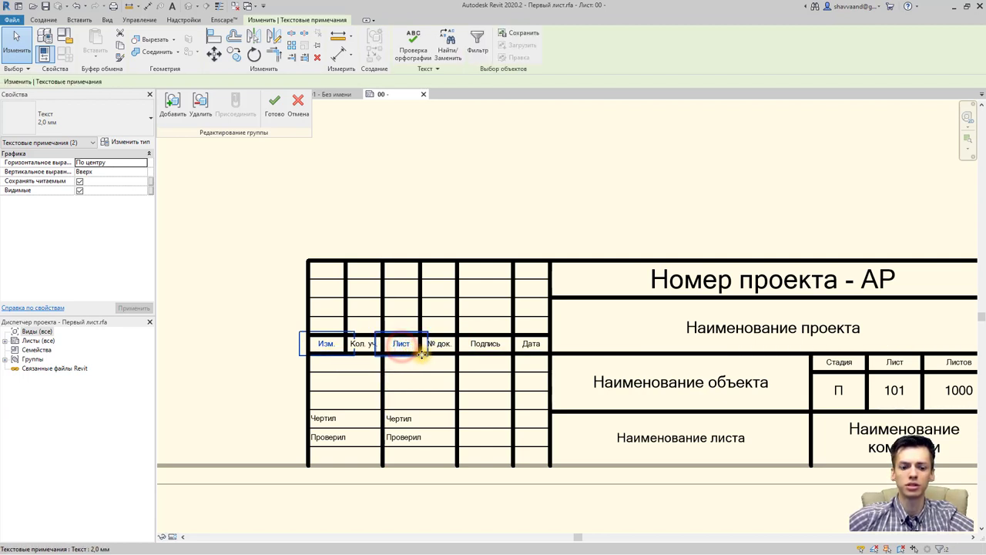
ctrl+click(436, 347)
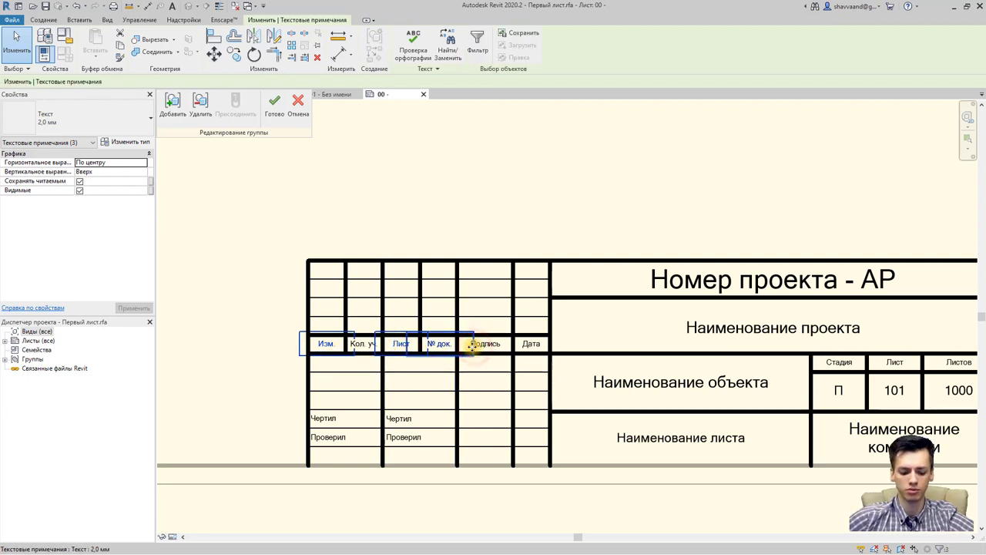
shift+click(449, 345)
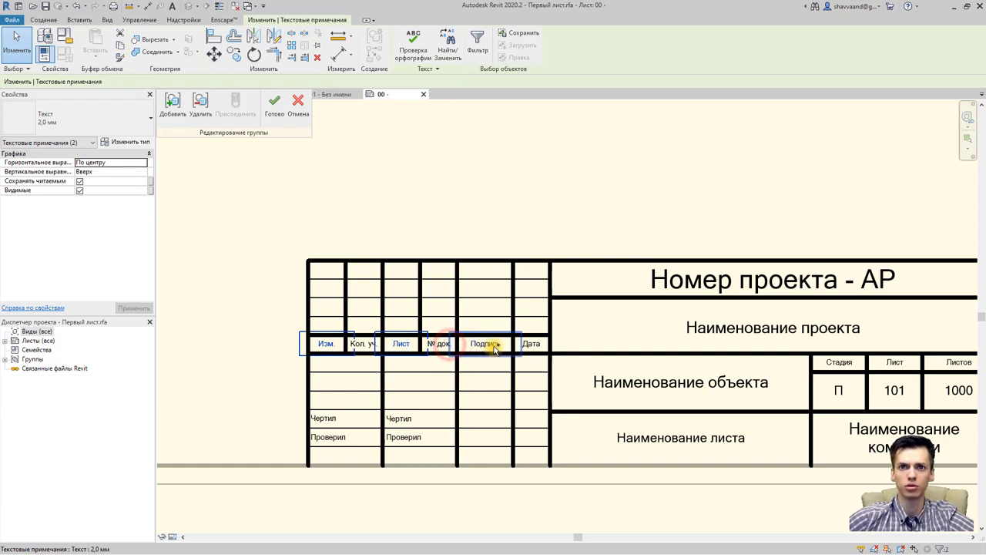
ctrl+click(494, 347)
ctrl+click(539, 346)
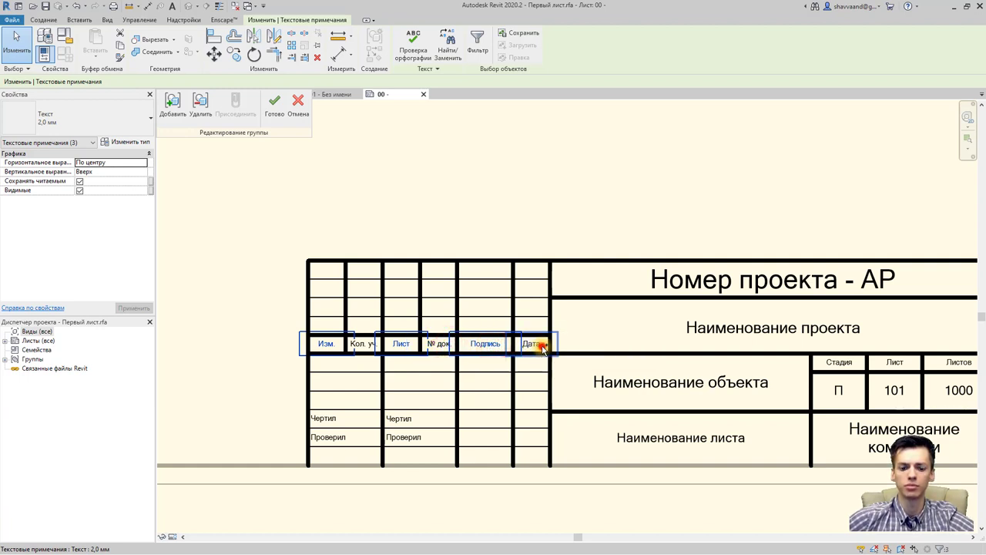
Add the Стадия, Лист and Листов headings and assign them the 2,0 мм text type
ctrl+click(839, 364)
drag(578, 535, 611, 538)
ctrl+click(804, 362)
ctrl+click(867, 362)
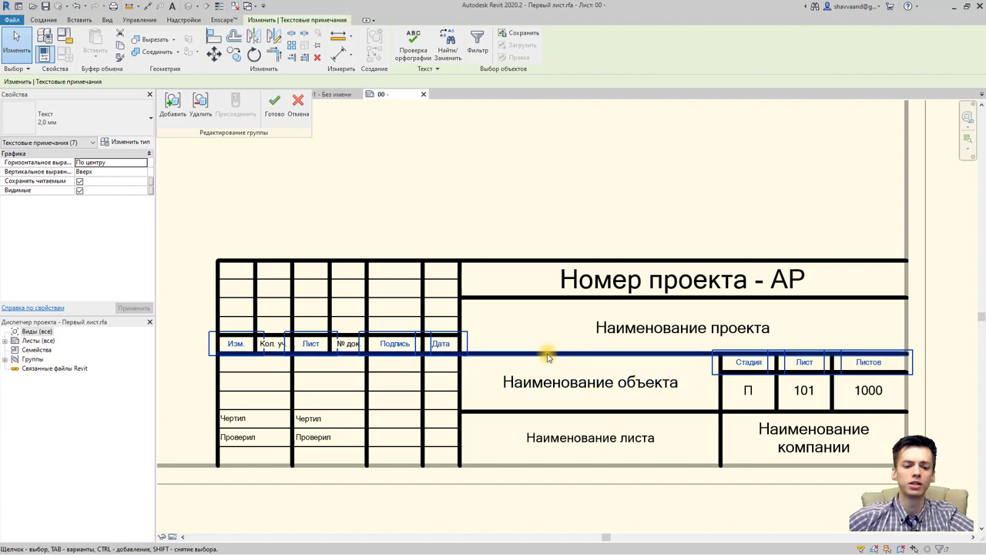
click(135, 131)
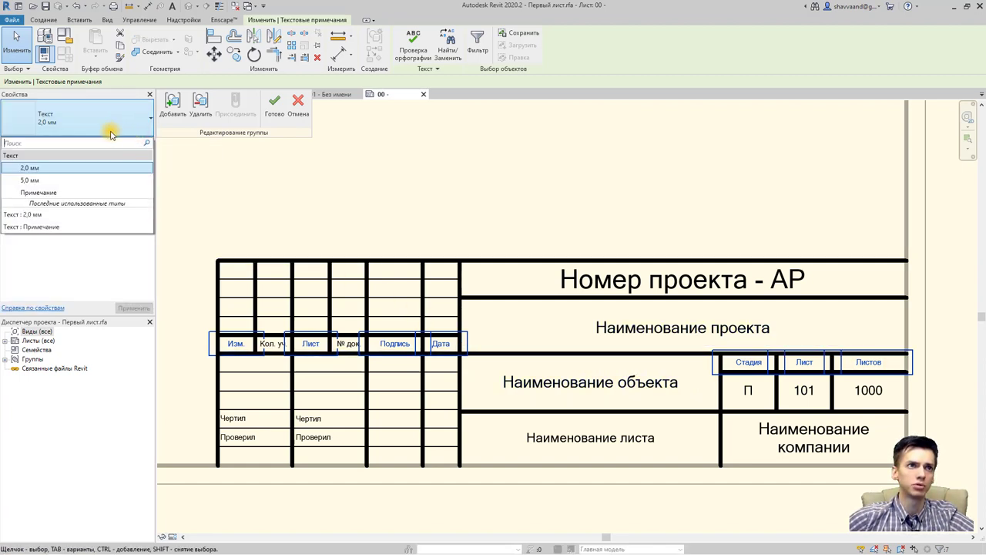
click(107, 128)
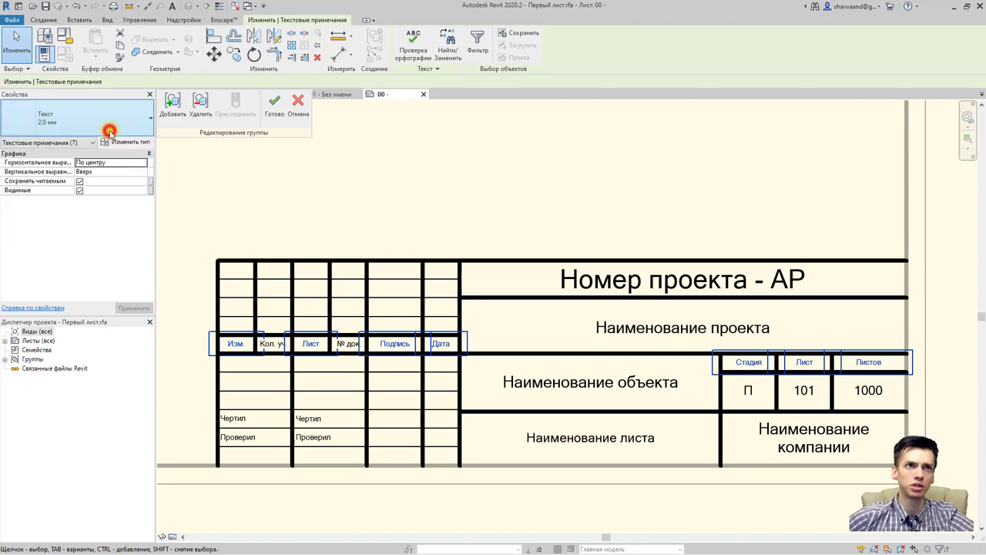
Set the 2,0 мм text type's background to Transparent and its font to ISOCPEUR
click(131, 142)
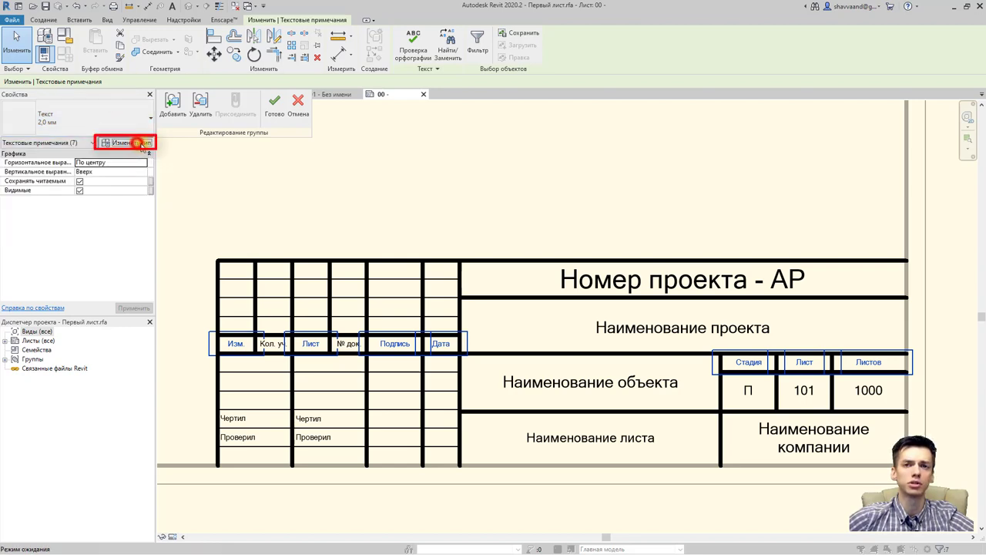
drag(627, 130, 574, 130)
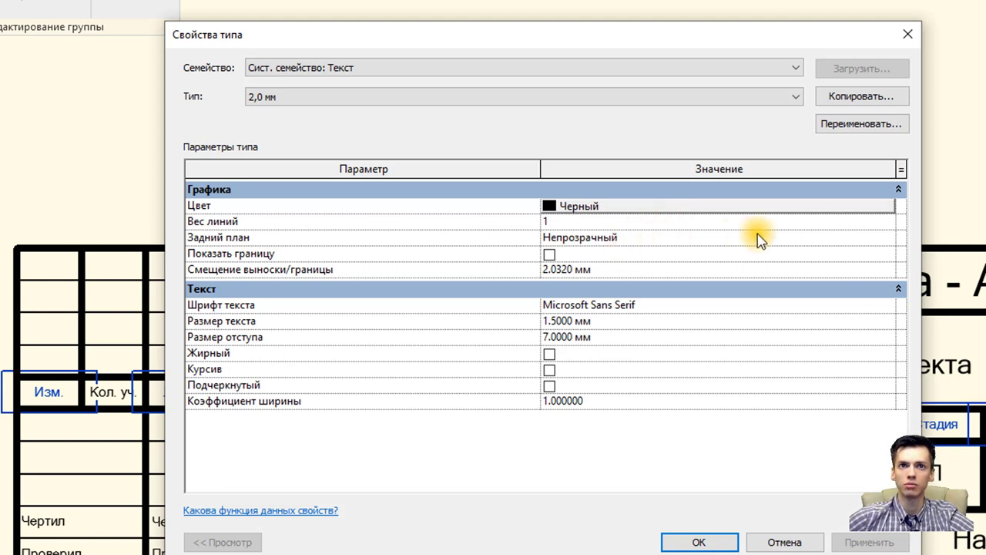
click(890, 240)
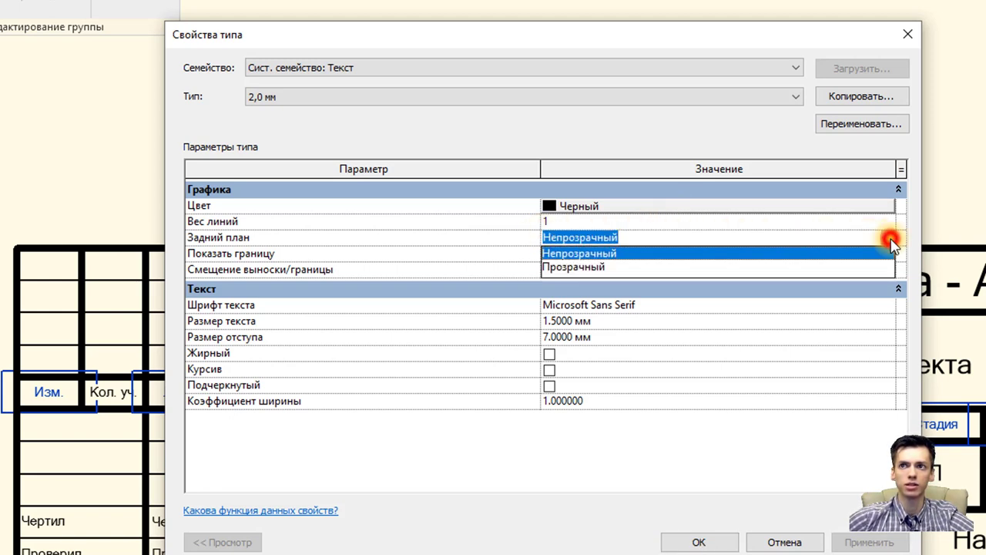
click(643, 267)
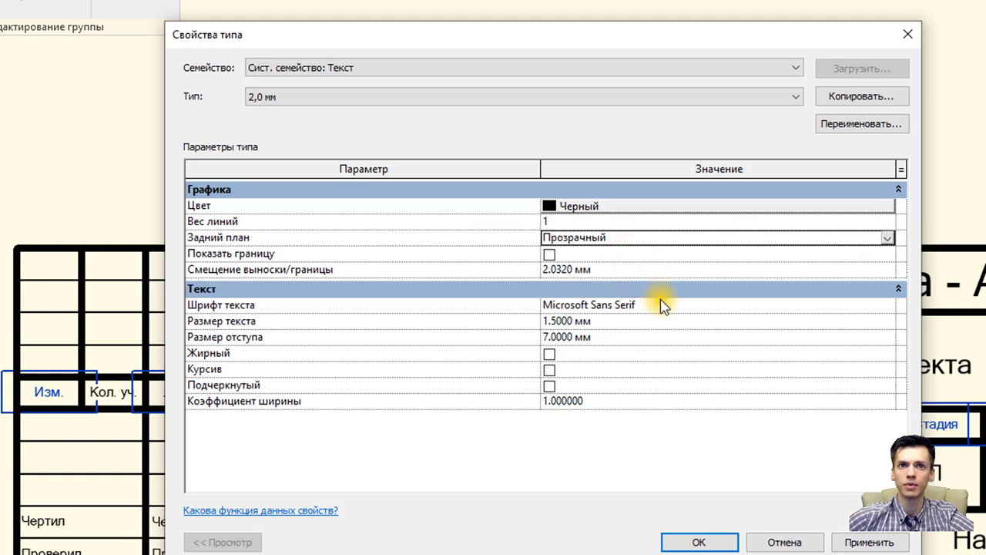
click(655, 305)
text(I)
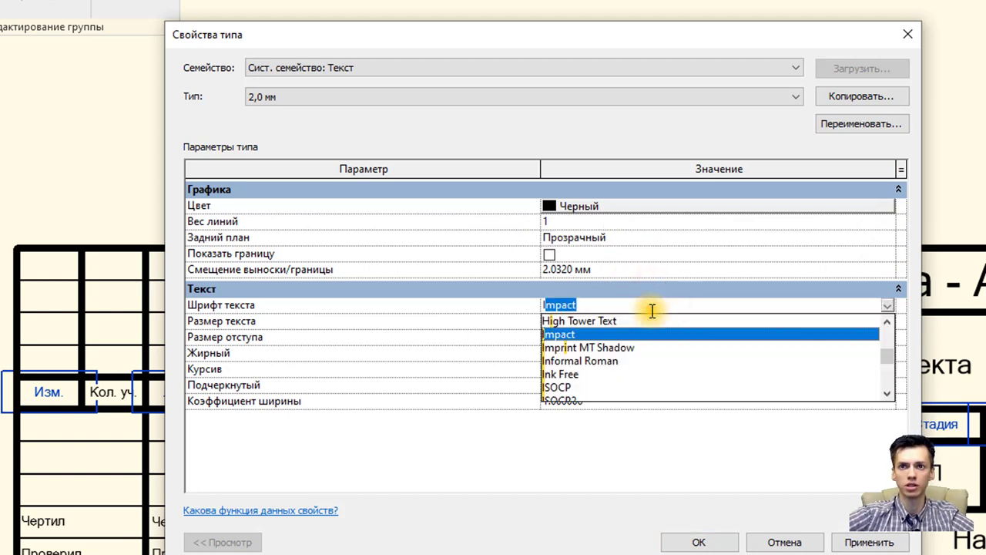
text(St)
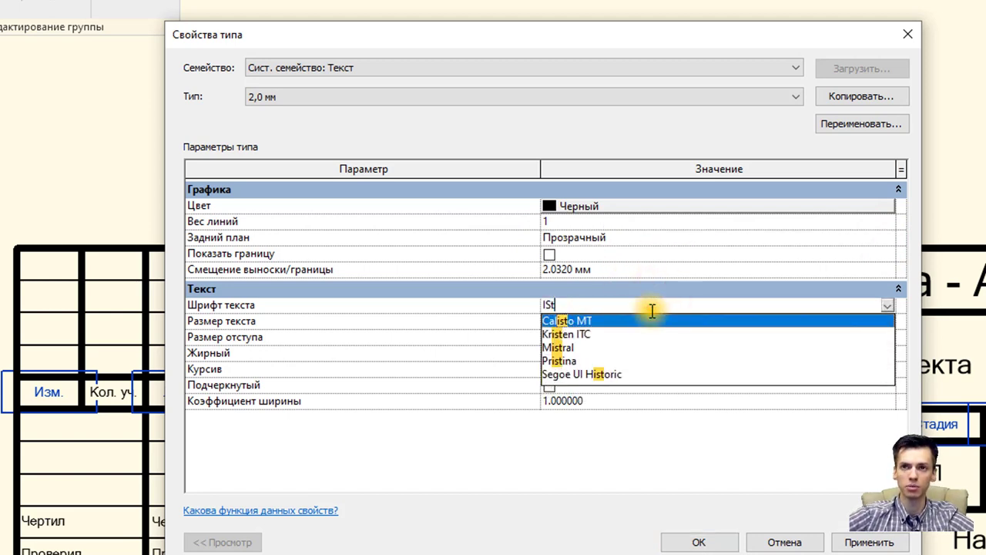
key(BackSpace)
text(O)
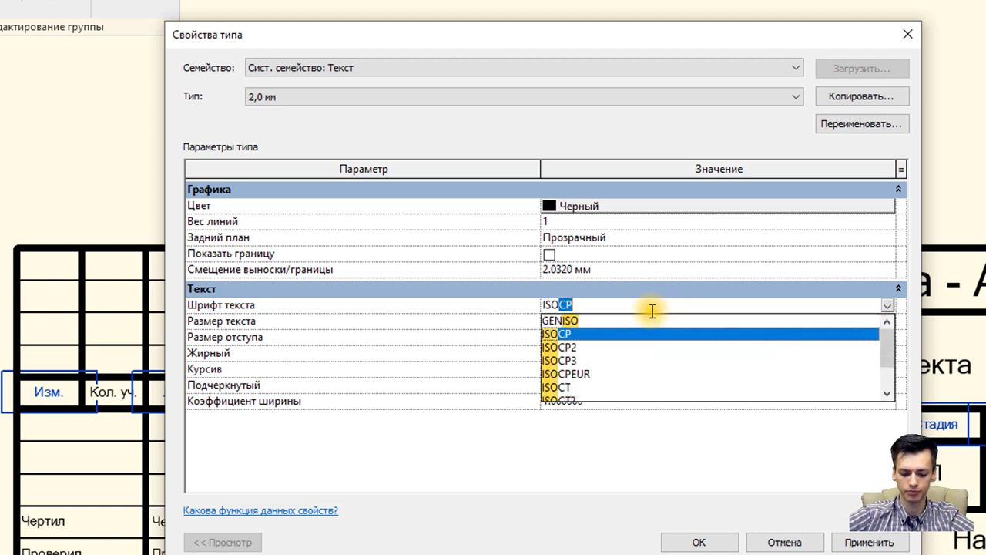
text(C)
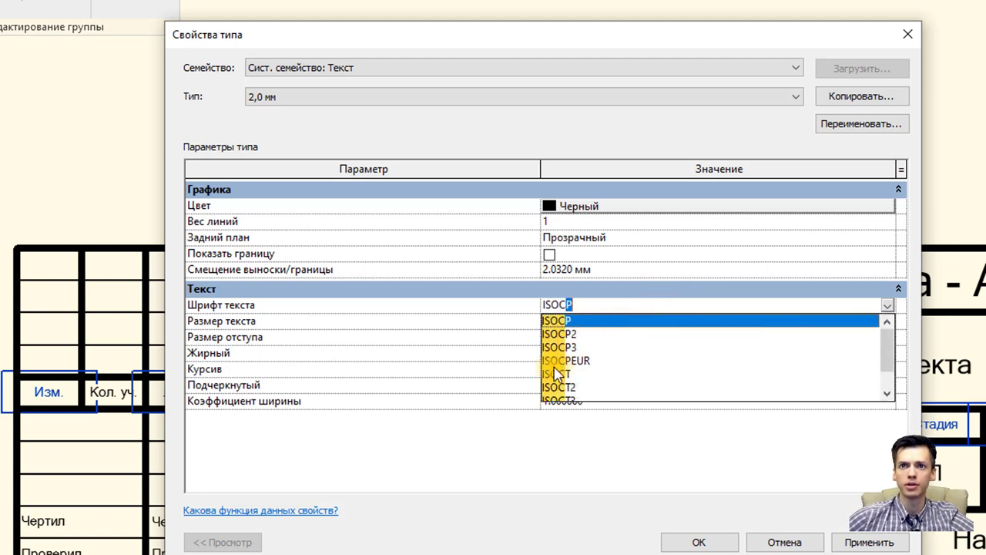
click(557, 360)
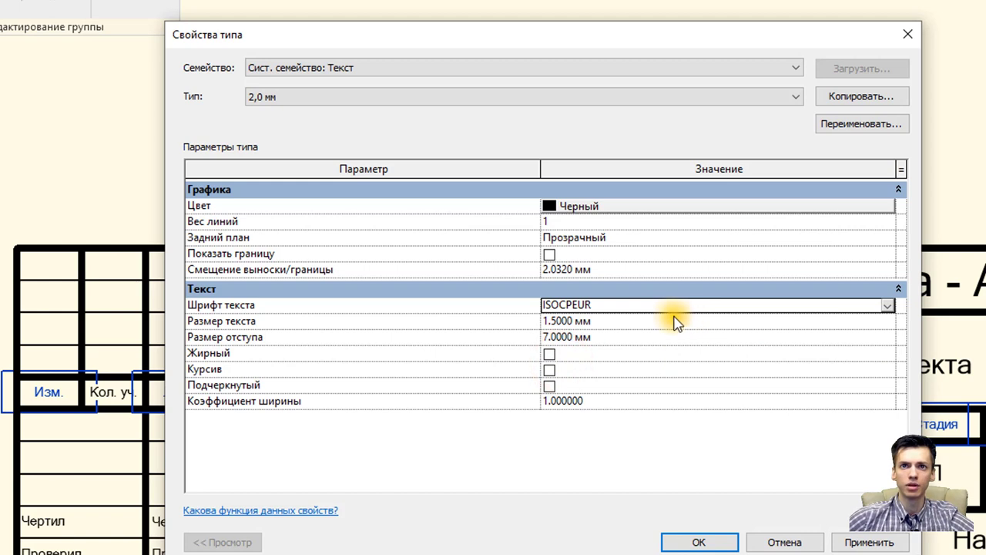
click(668, 321)
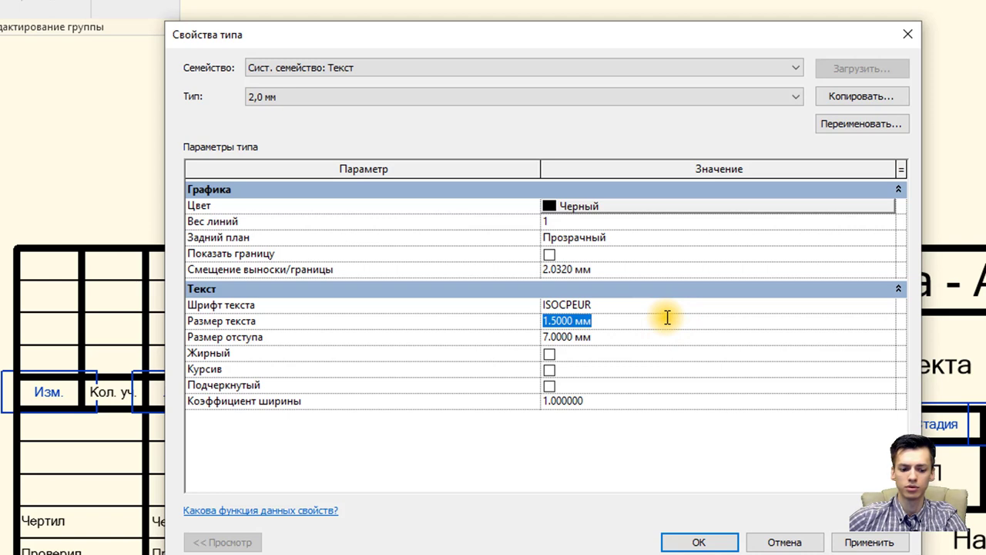
Change the heading text type to 2.5 мм italic and apply the changes
text(2.5)
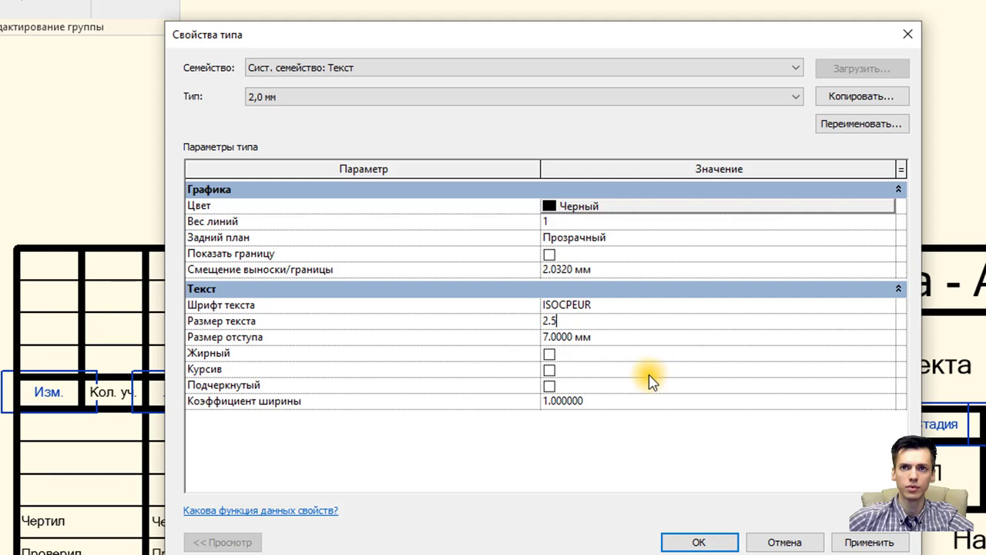
click(548, 371)
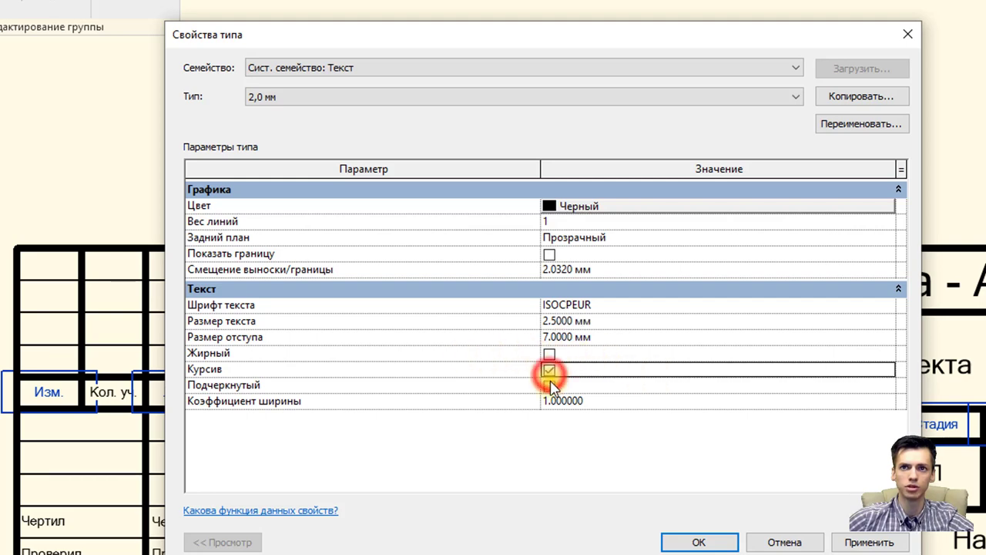
click(698, 542)
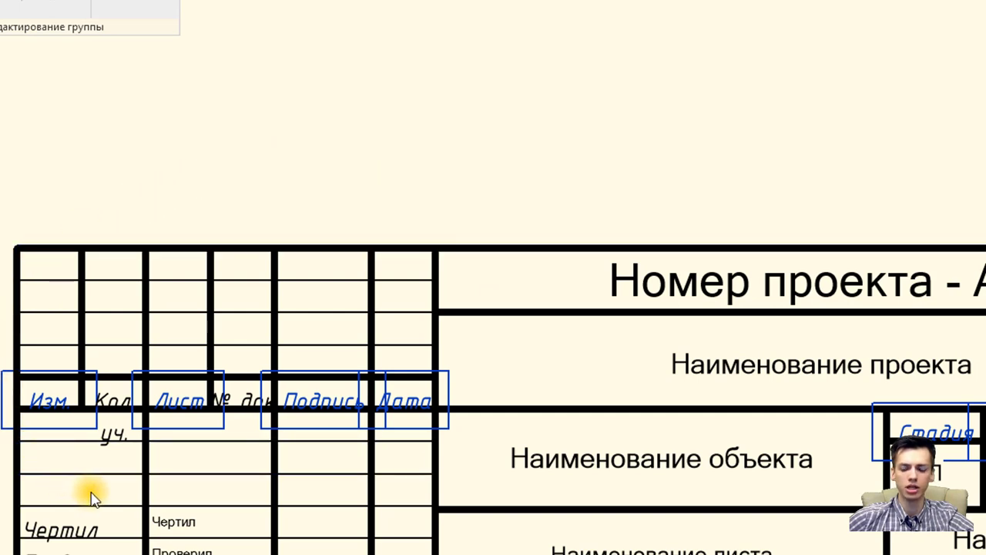
Nudge the selected heading notes slightly upward with the Up arrow key
key(Up)
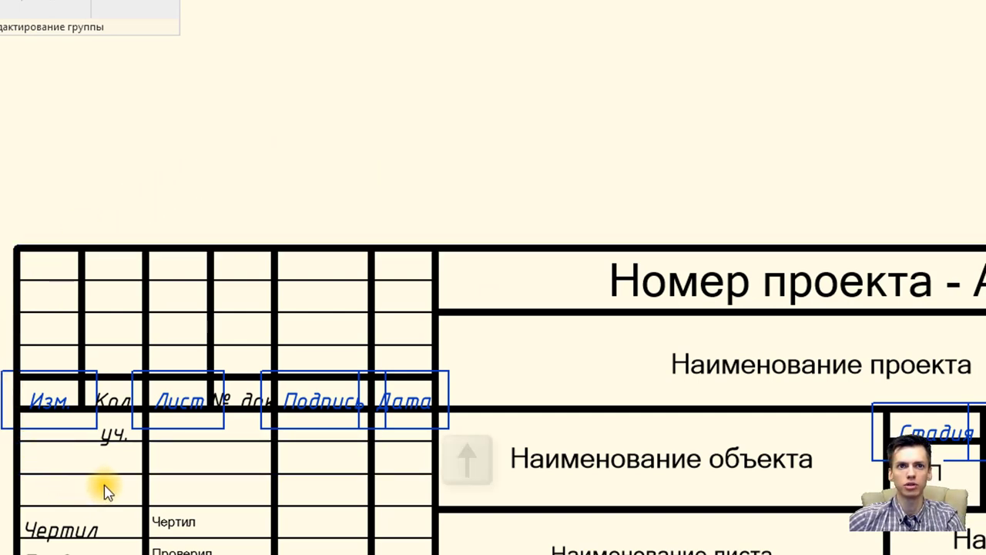
key(Up)
key(Up)
key(Up)
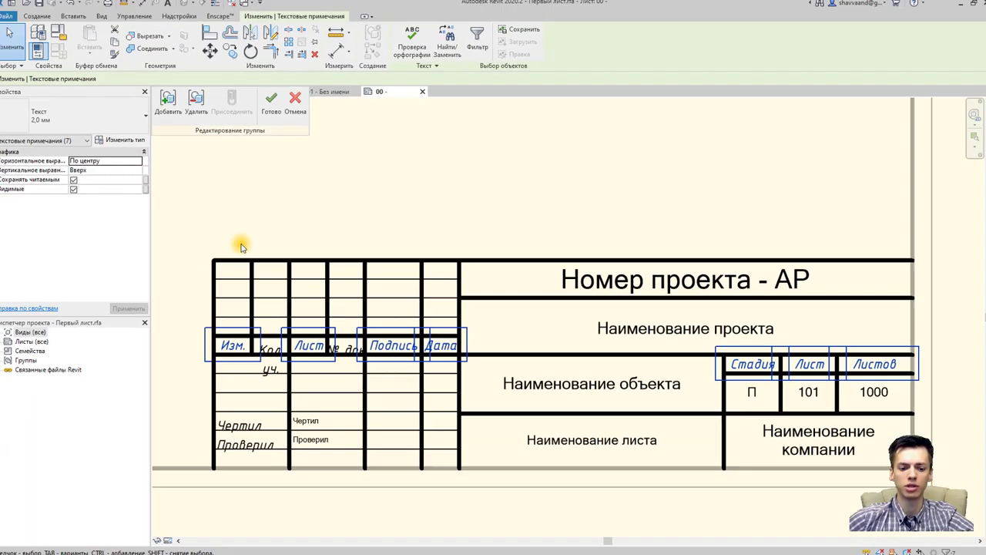
Select the Номер проекта - АР label and make its 5,0 мм type background transparent
key(Escape)
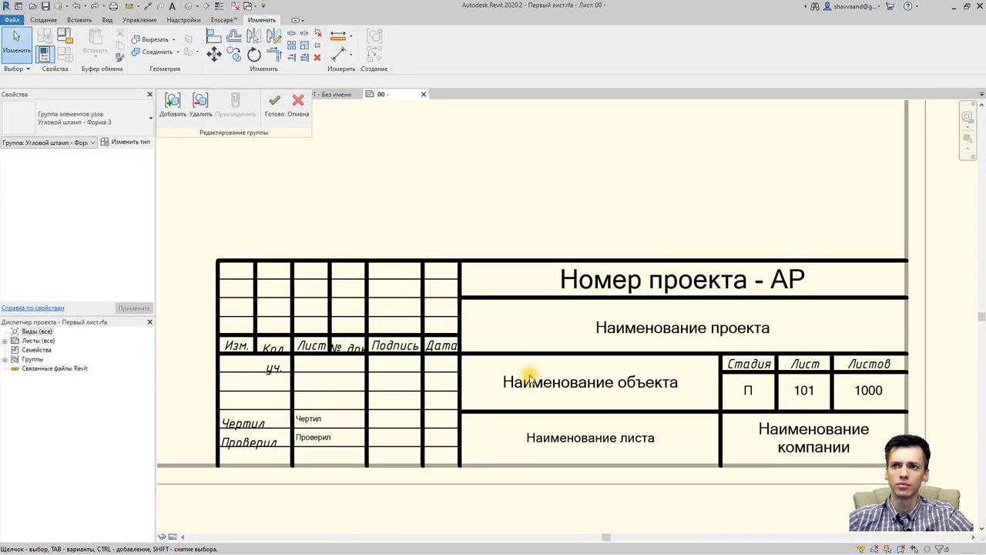
click(586, 278)
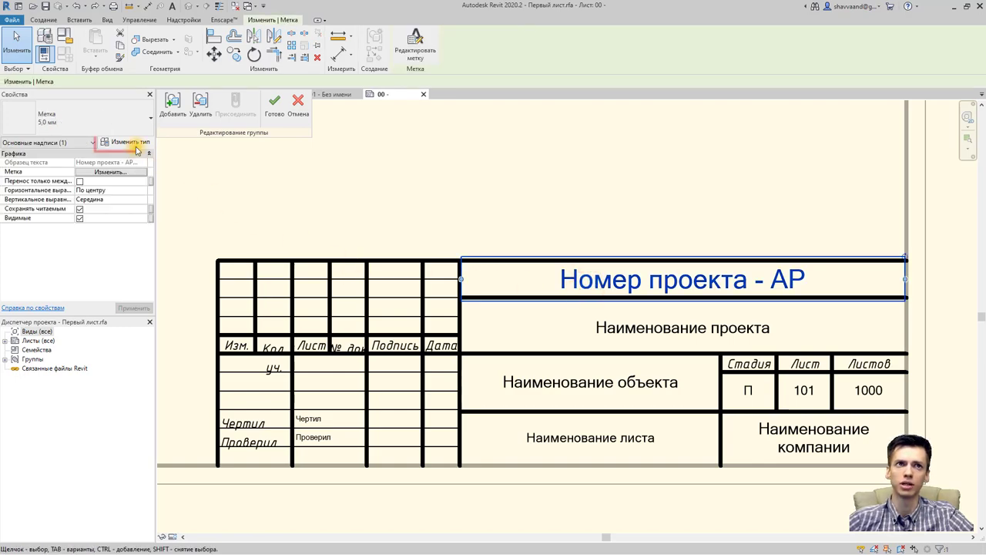
click(127, 141)
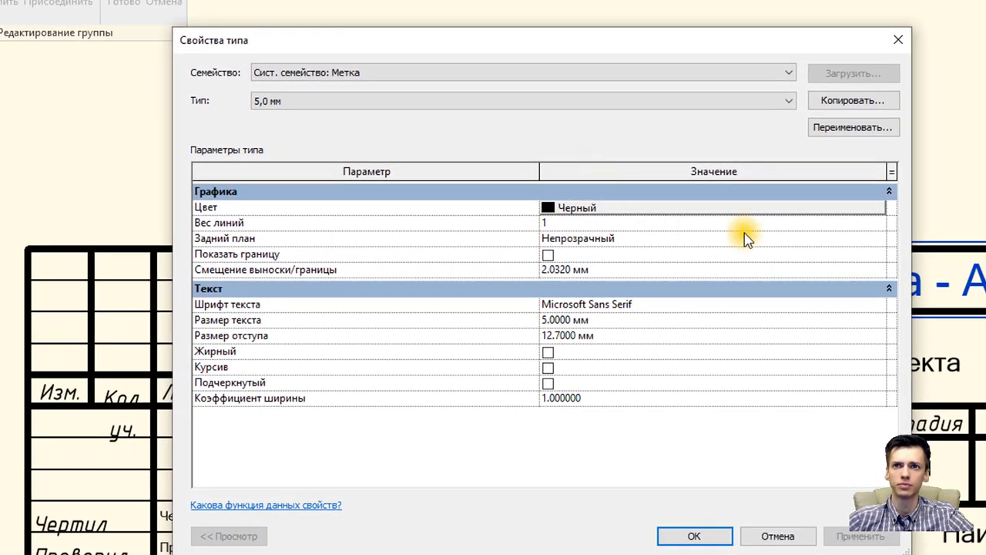
click(741, 239)
click(880, 238)
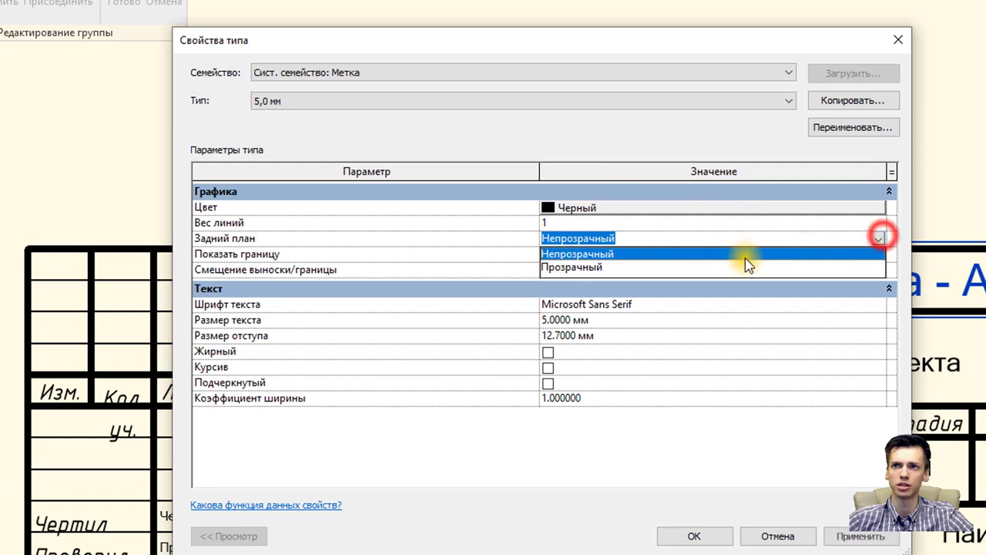
click(591, 263)
Set that label type to ISOCPEUR at 3 мм in italic and confirm
click(672, 305)
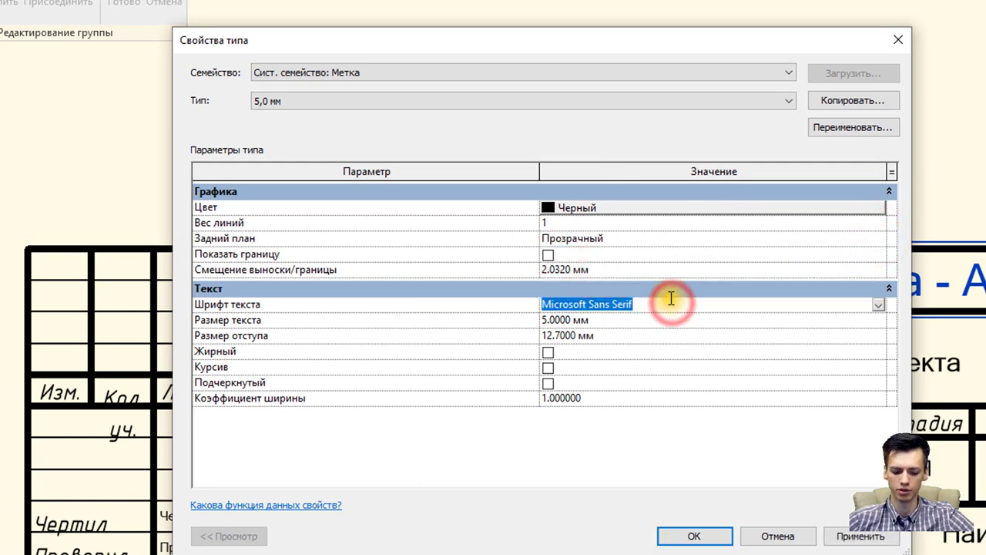
text(ISOCP)
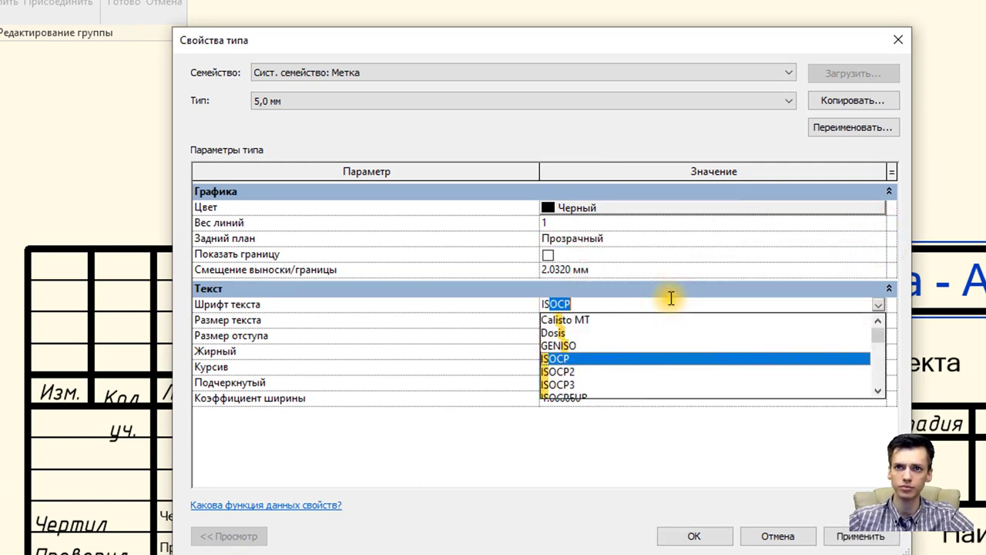
scroll(660, 326, down, 1)
click(579, 358)
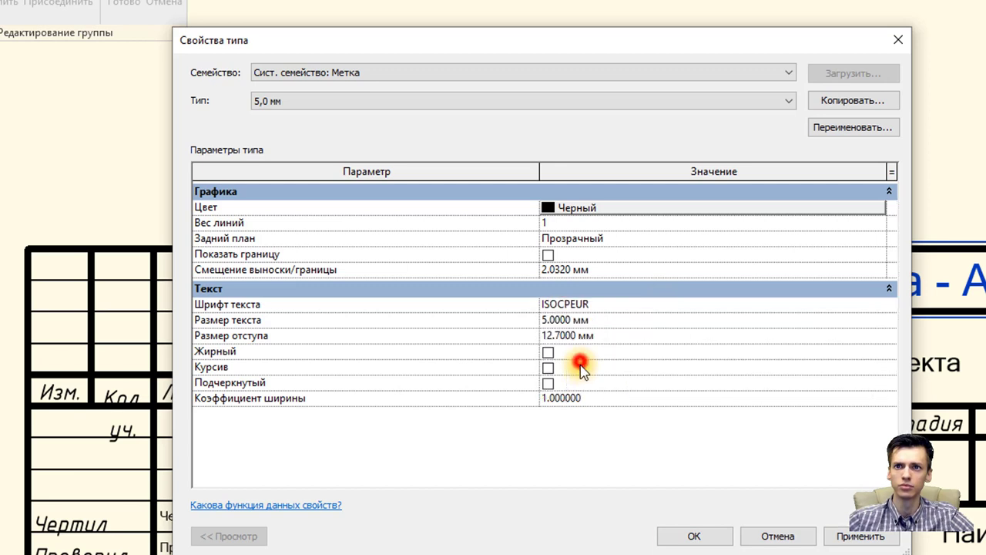
click(637, 319)
text(3)
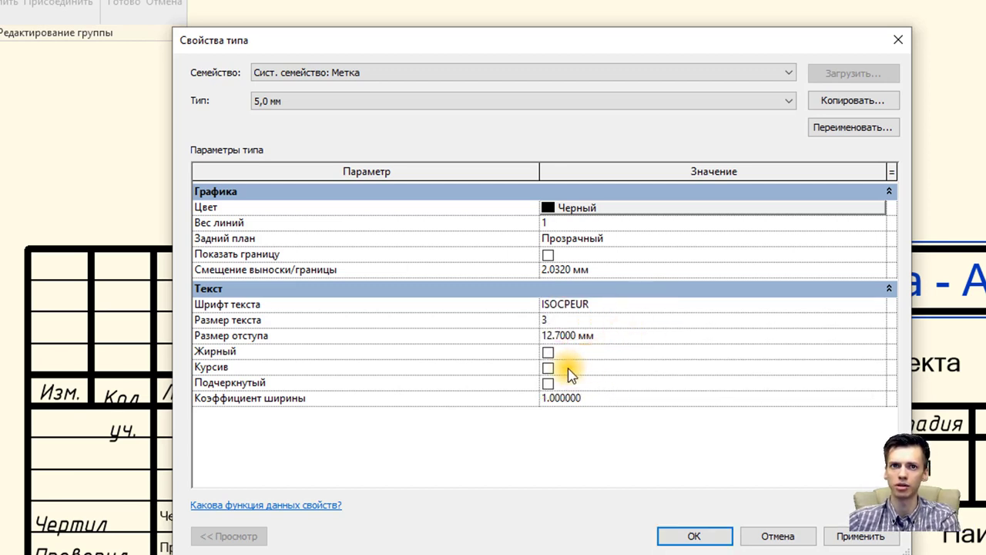
click(548, 368)
click(691, 535)
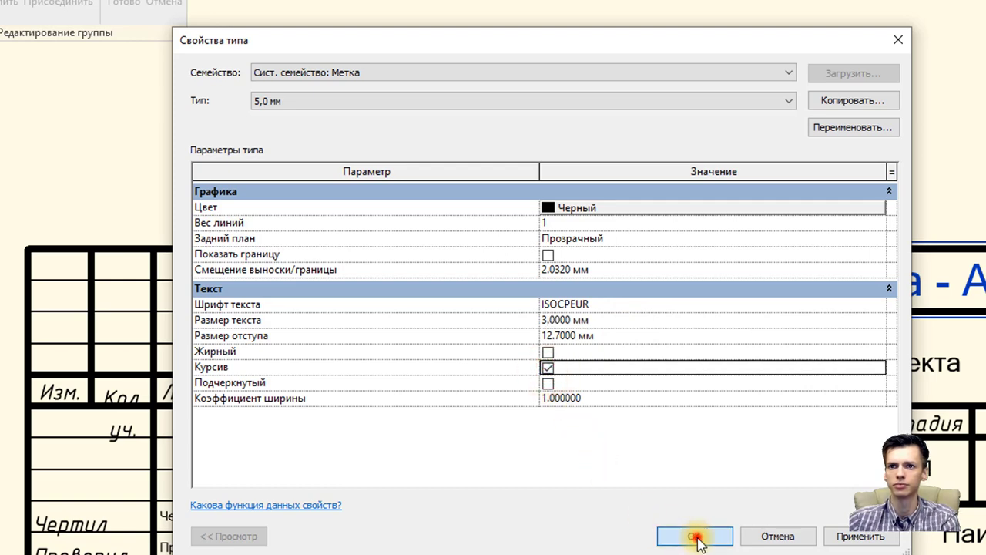
click(760, 362)
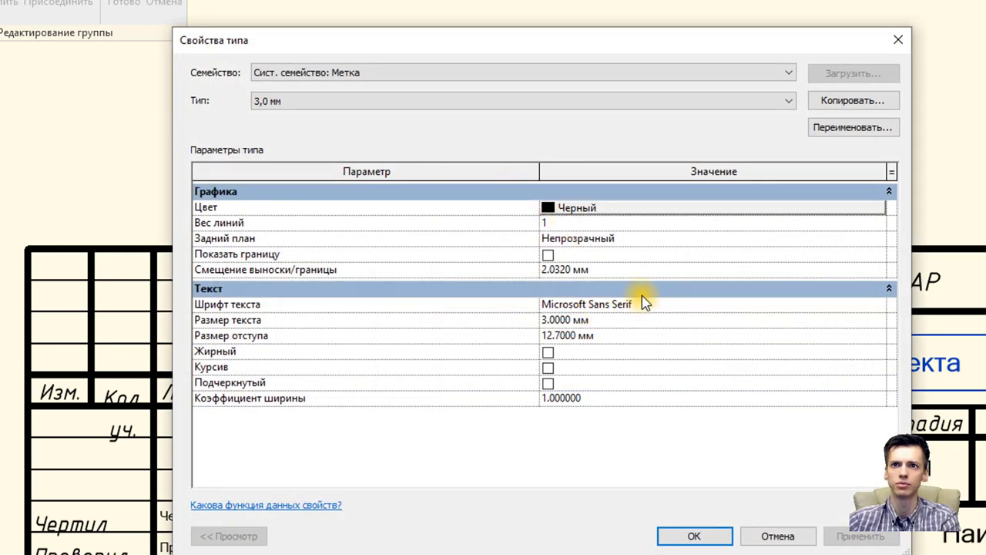
Make the 2,5 мм project and object name label type transparent, italic ISOCPEUR
click(680, 303)
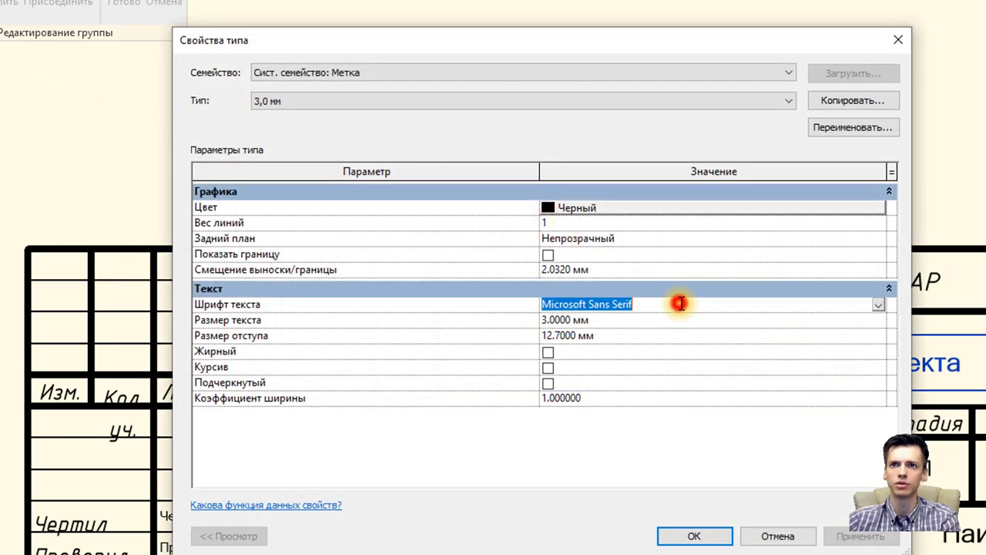
text(ISOCP)
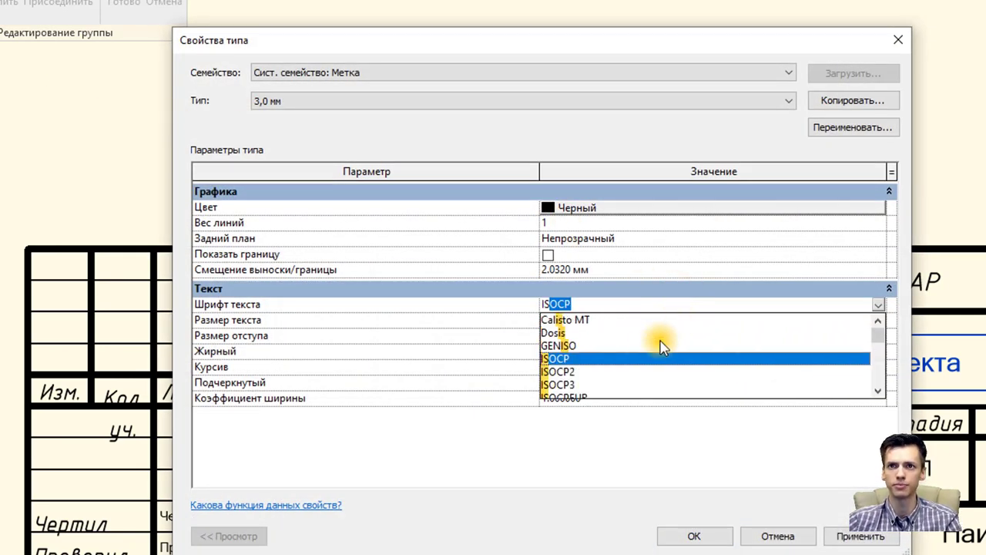
scroll(661, 346, down, 1)
click(584, 353)
click(878, 244)
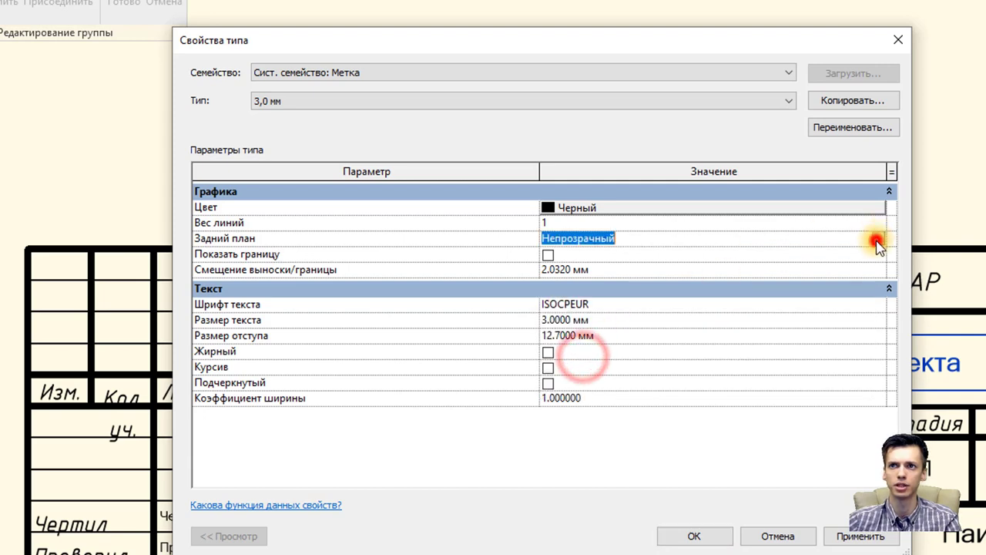
click(562, 269)
click(548, 367)
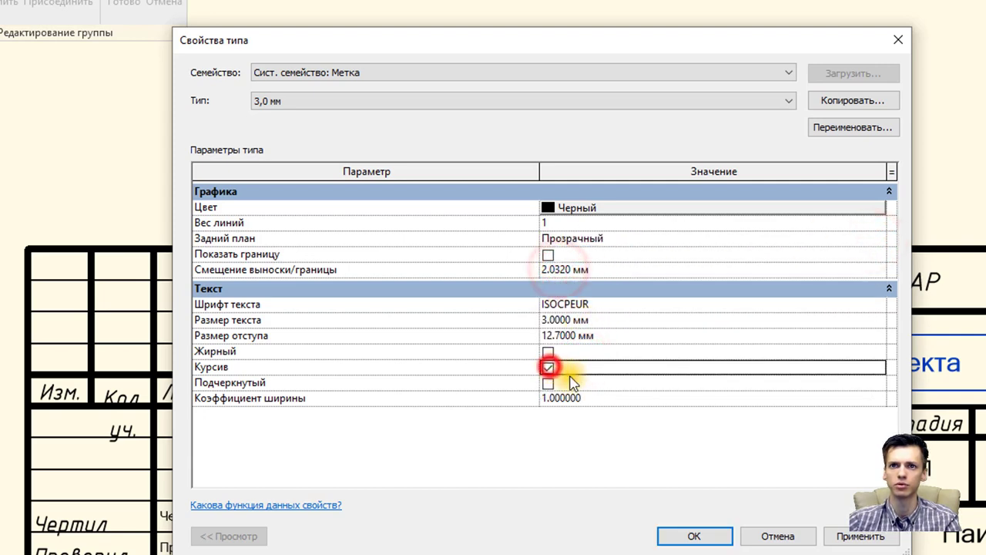
click(691, 531)
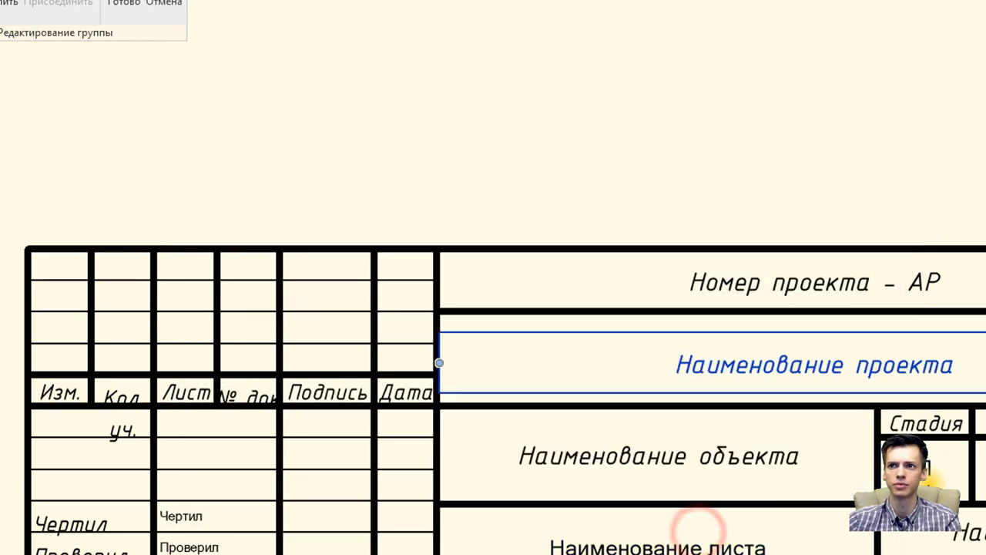
Give the П/101/1000 stage and sheet labels a transparent, 3 мм italic ISOCPEUR type
click(928, 473)
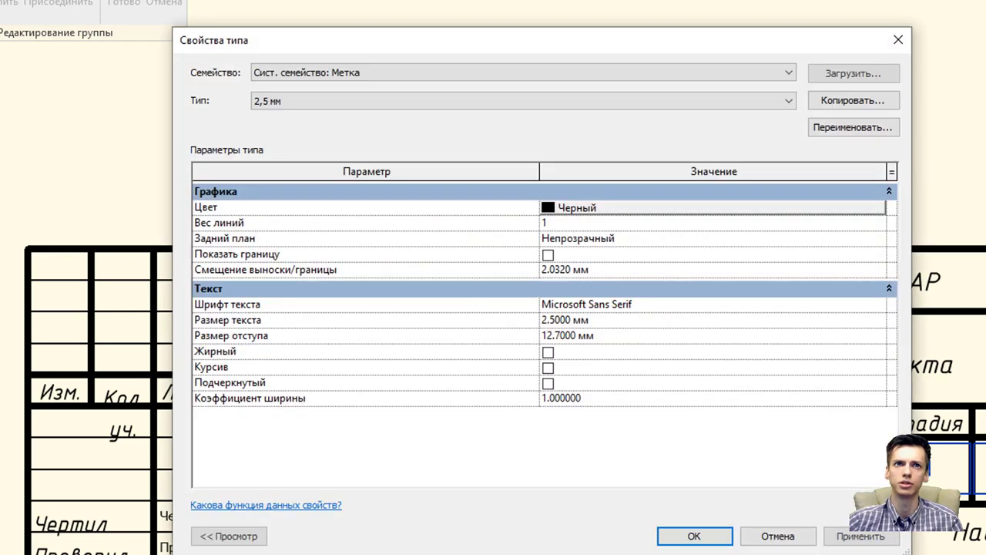
click(700, 239)
click(879, 238)
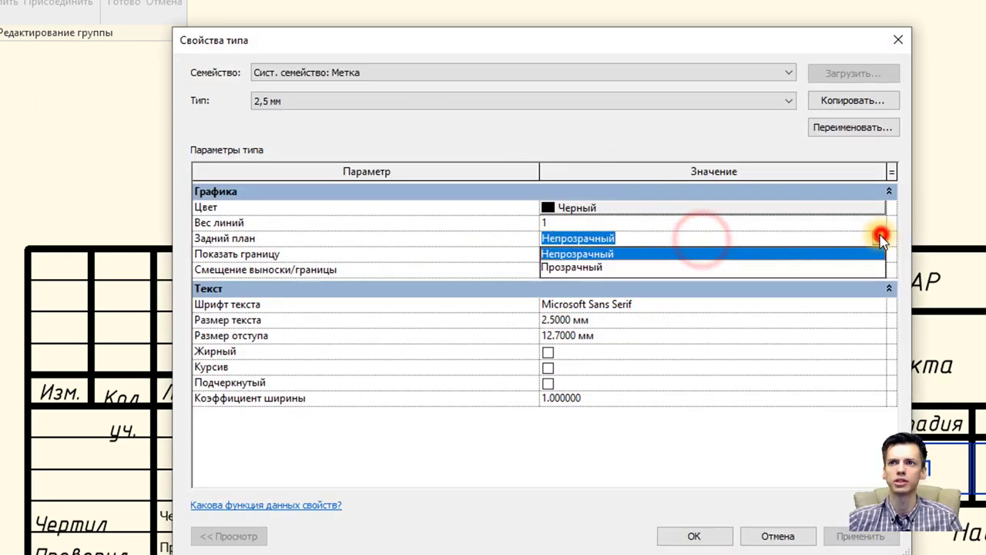
click(565, 269)
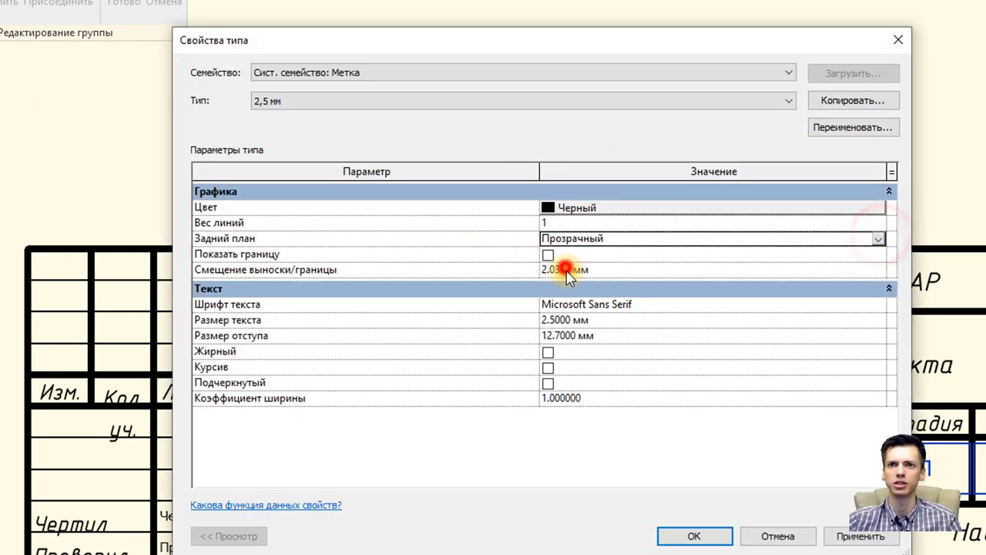
click(630, 322)
double_click(633, 318)
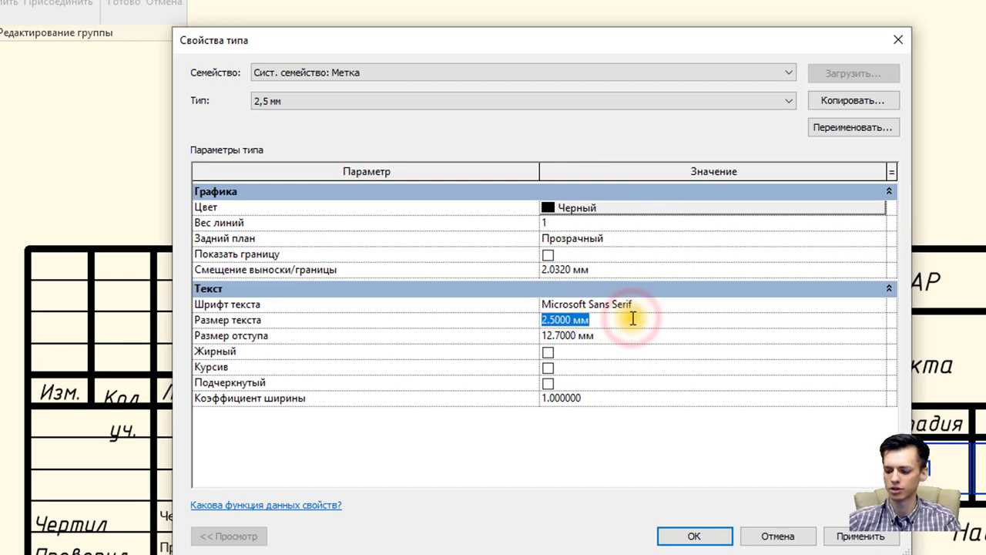
text(3)
click(548, 367)
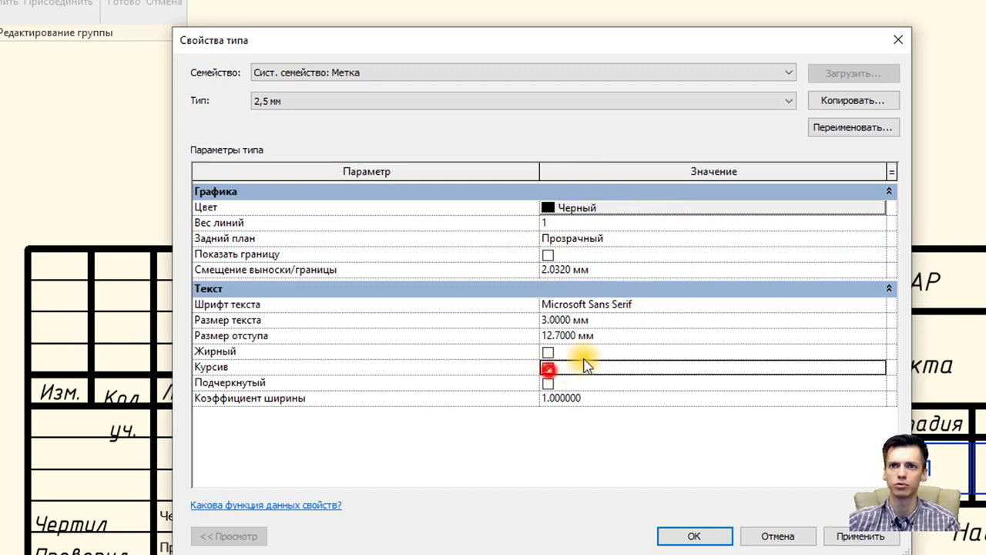
click(754, 304)
text(ISOCP)
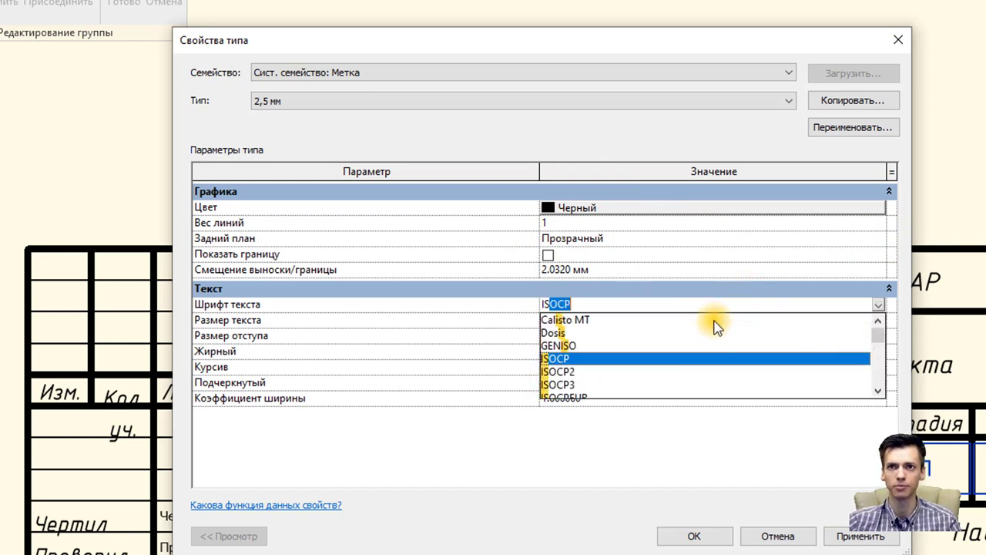
scroll(616, 362, down, 1)
click(584, 351)
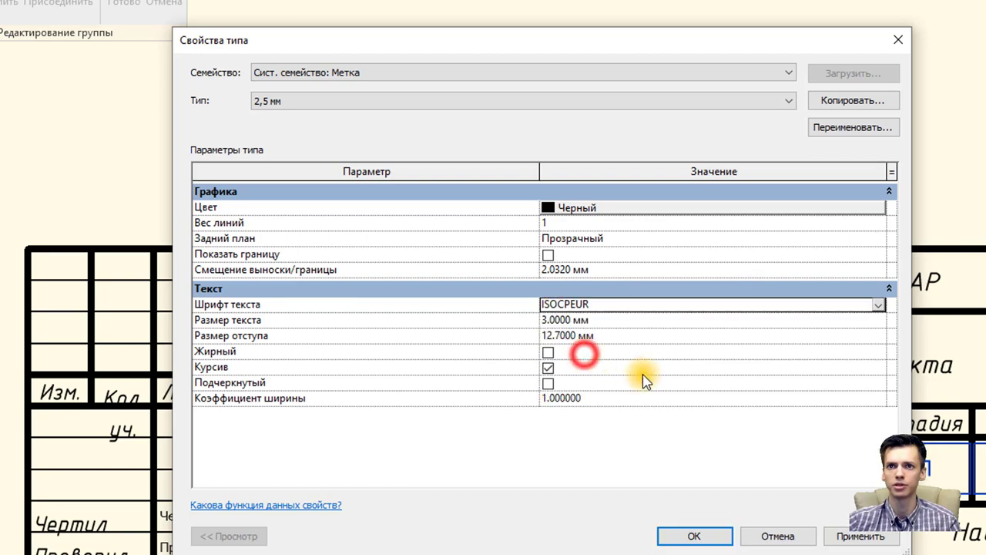
click(706, 537)
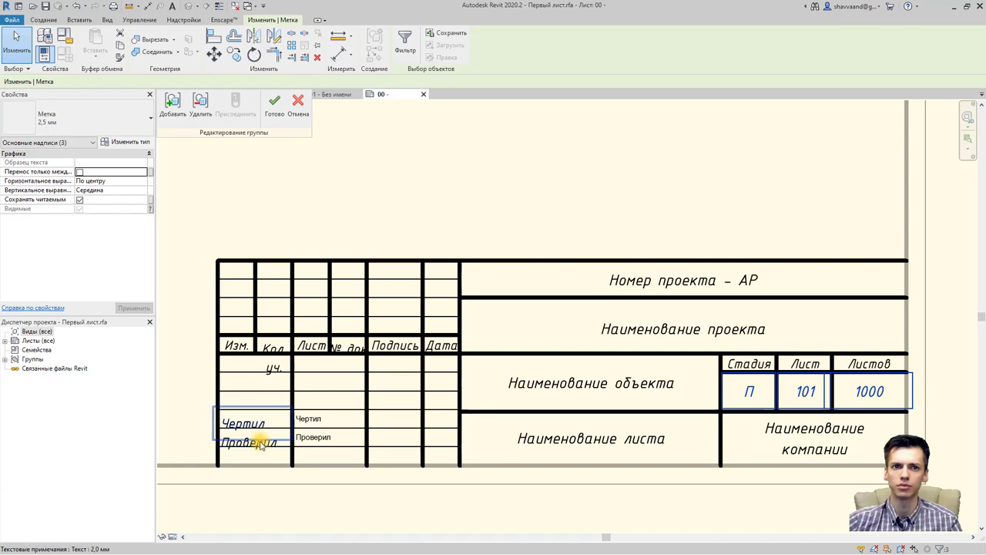
Select both the Чертил and Проверил text notes
click(261, 444)
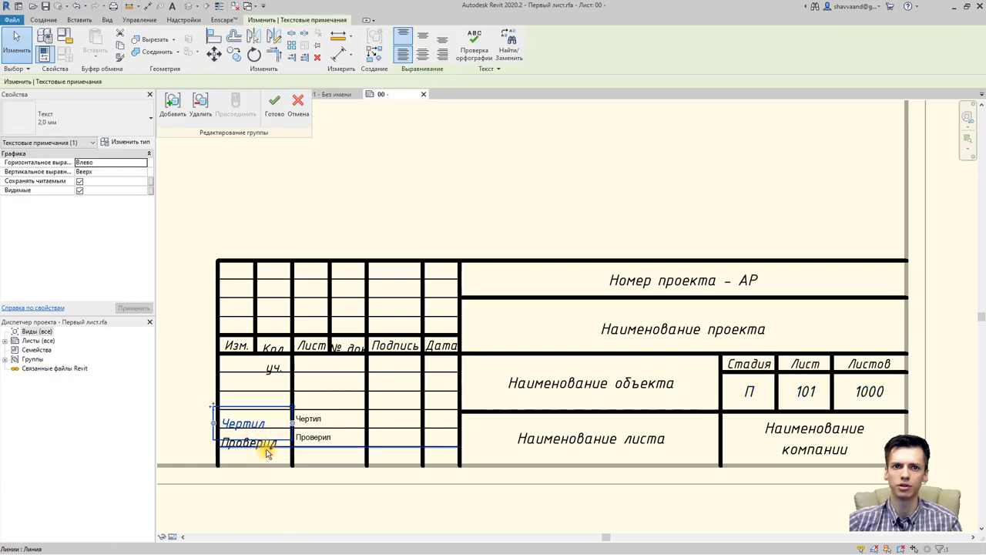
ctrl+click(322, 437)
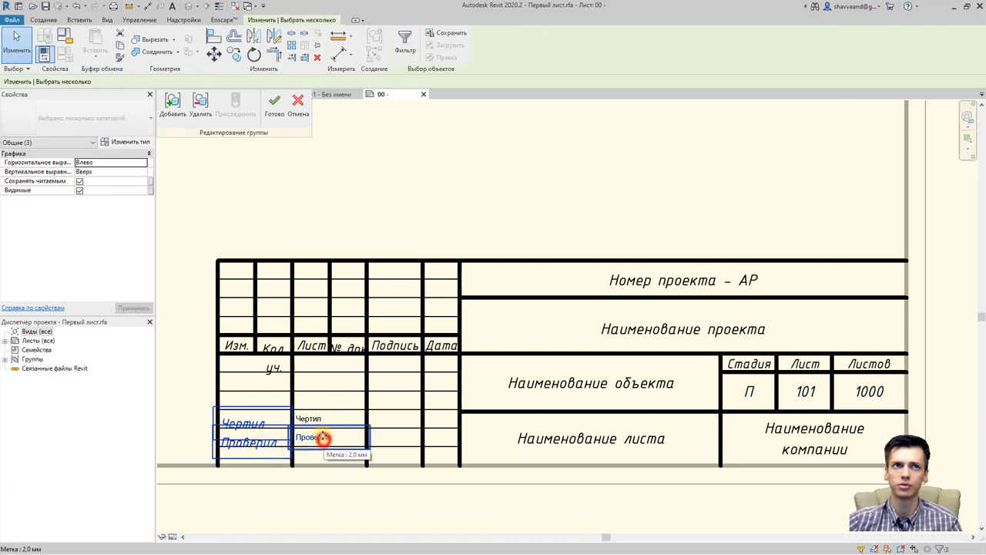
click(316, 467)
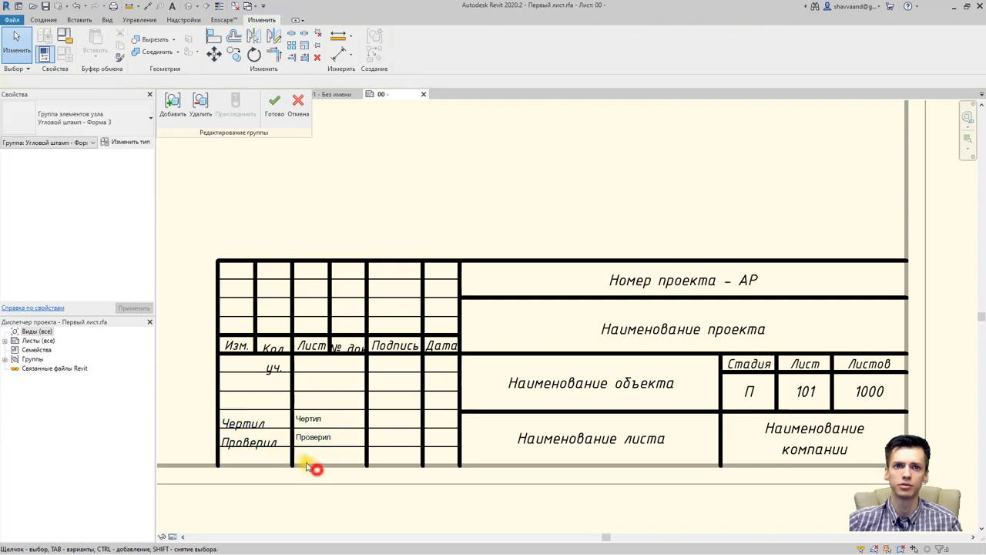
click(265, 445)
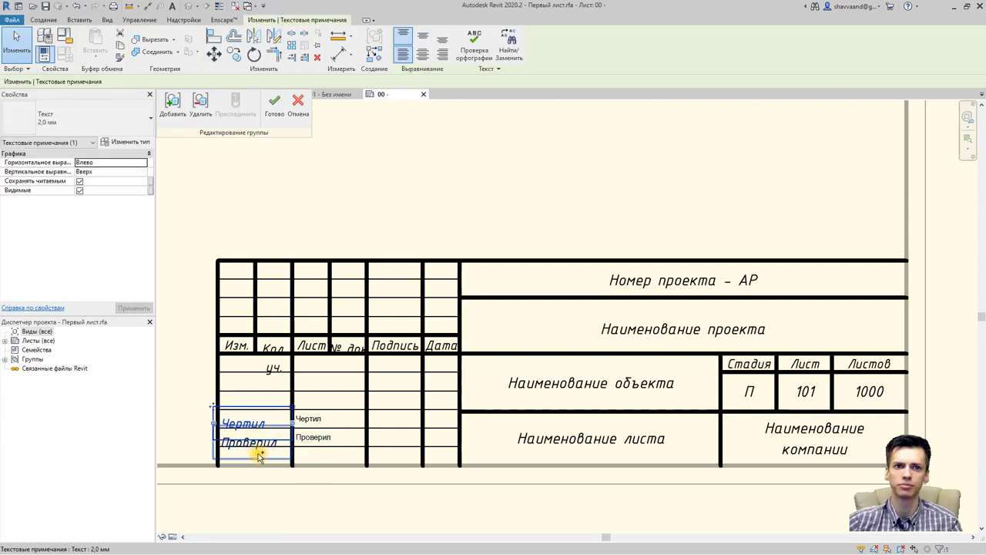
ctrl+click(252, 452)
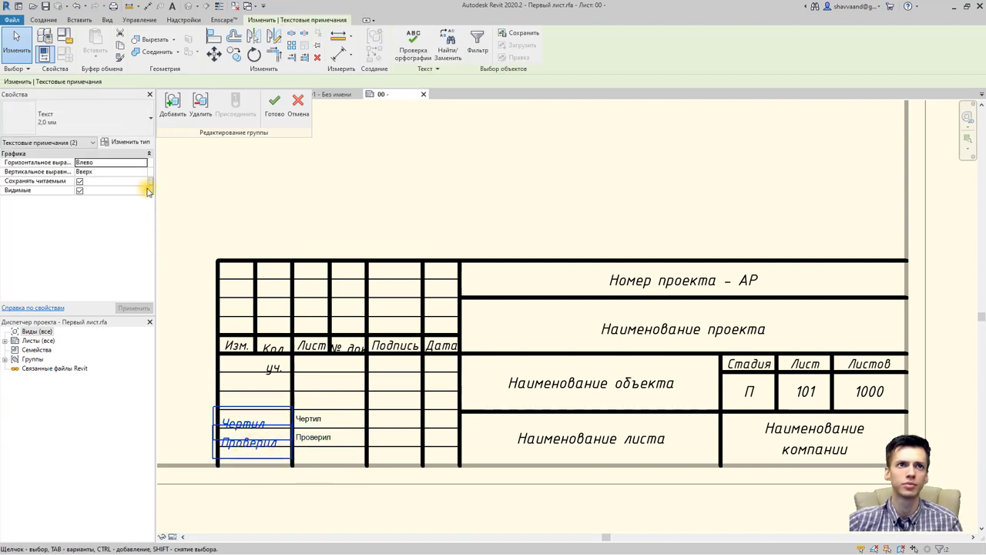
Duplicate their text type as '3 мм' with text size 3
click(135, 143)
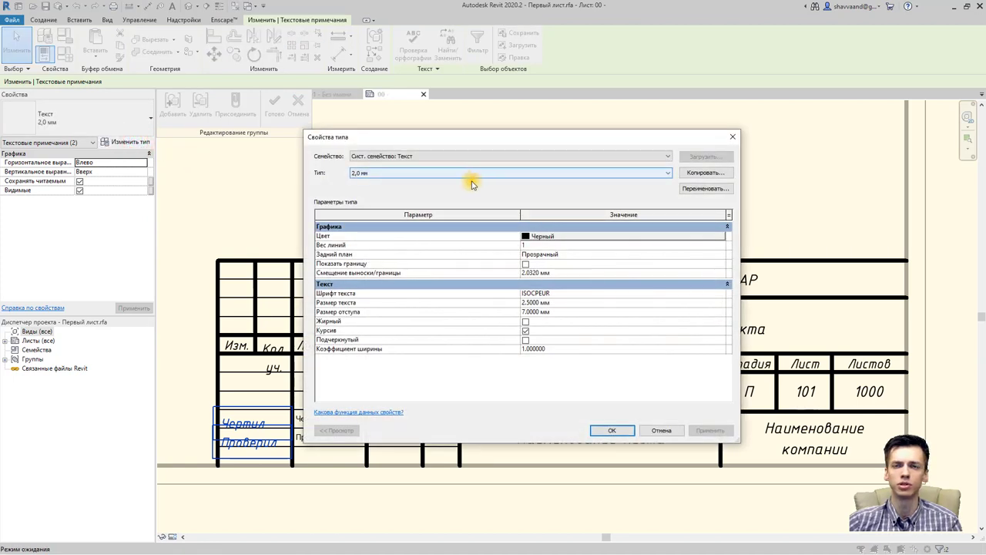
click(705, 175)
text(3 мм)
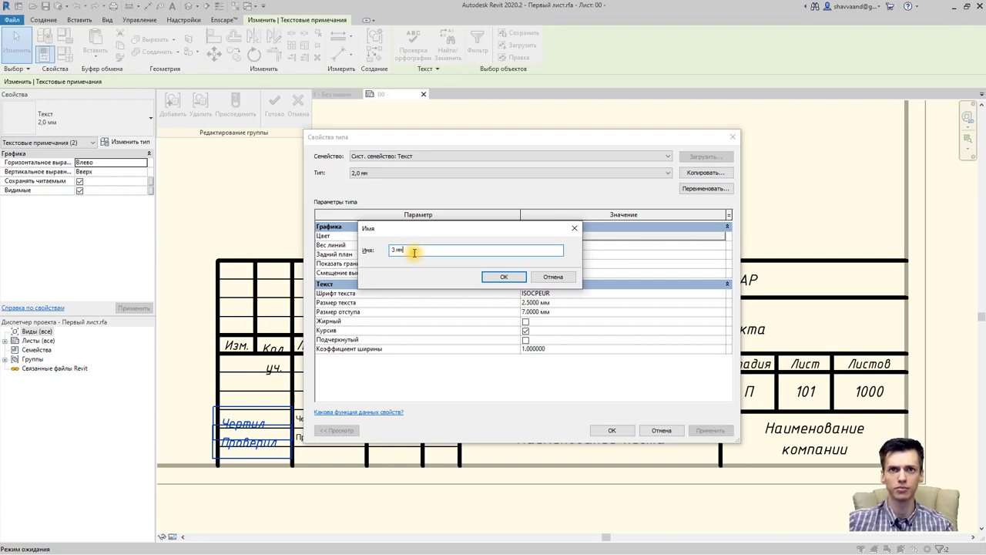
click(500, 278)
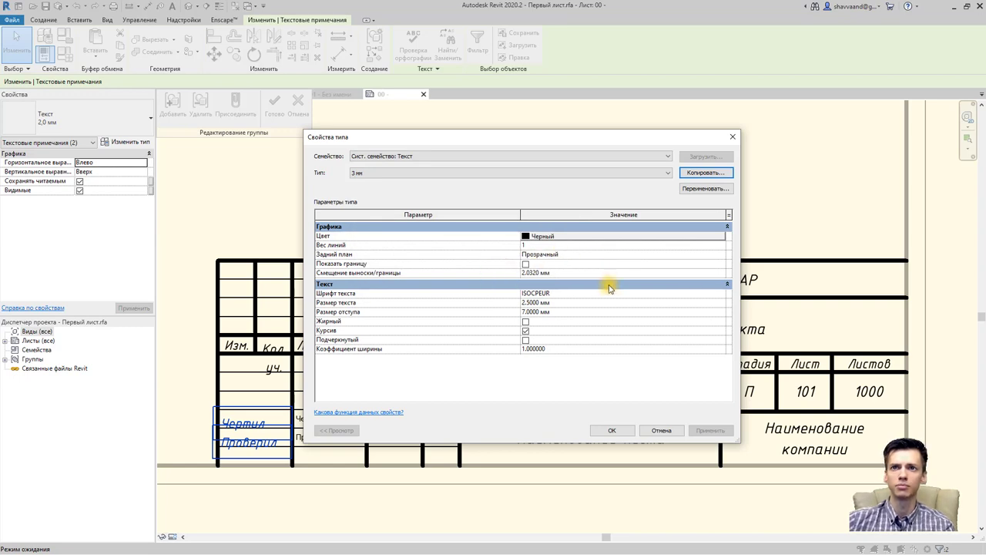
click(562, 304)
text(3)
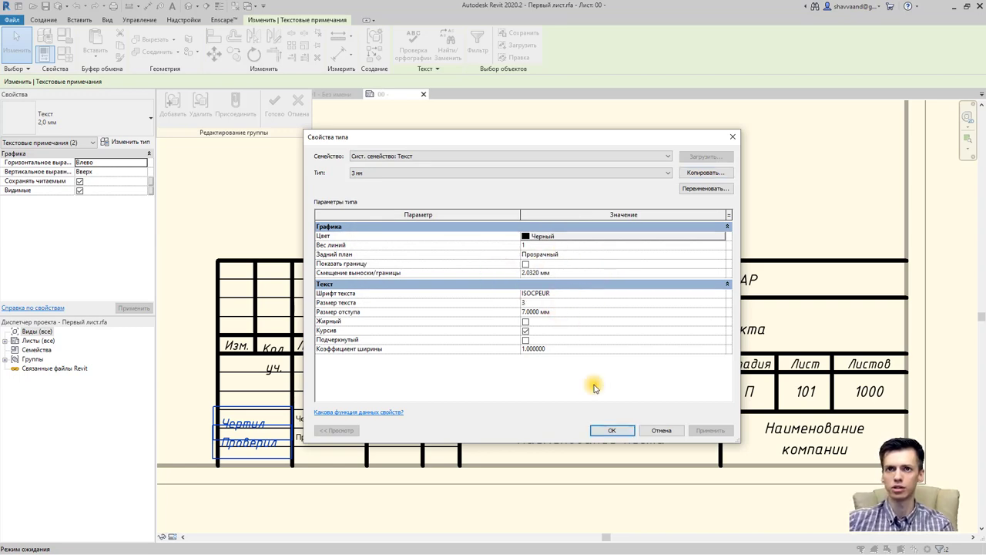
click(612, 432)
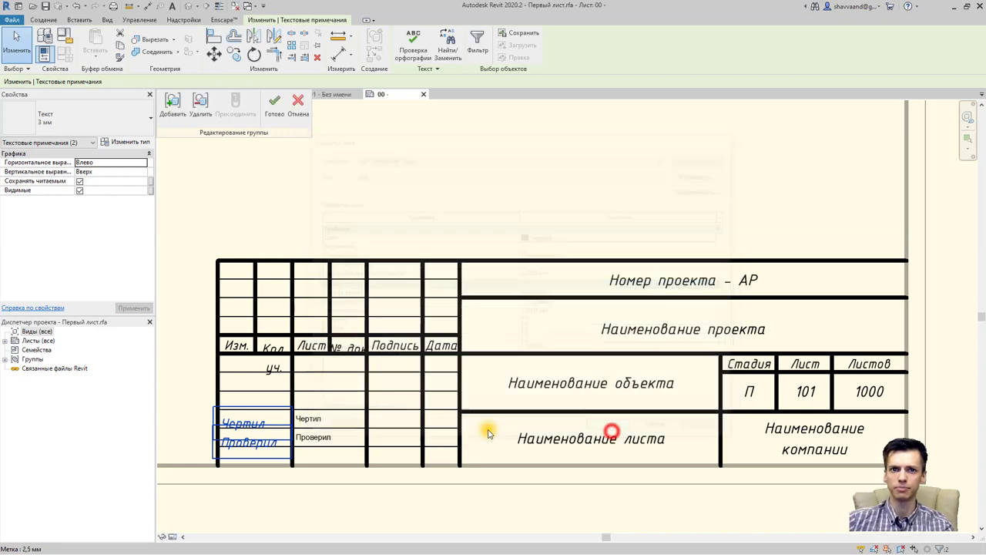
Give the Чертил/Проверил labels' 2,0 мм type a transparent background, 3 мм size and italic
click(311, 414)
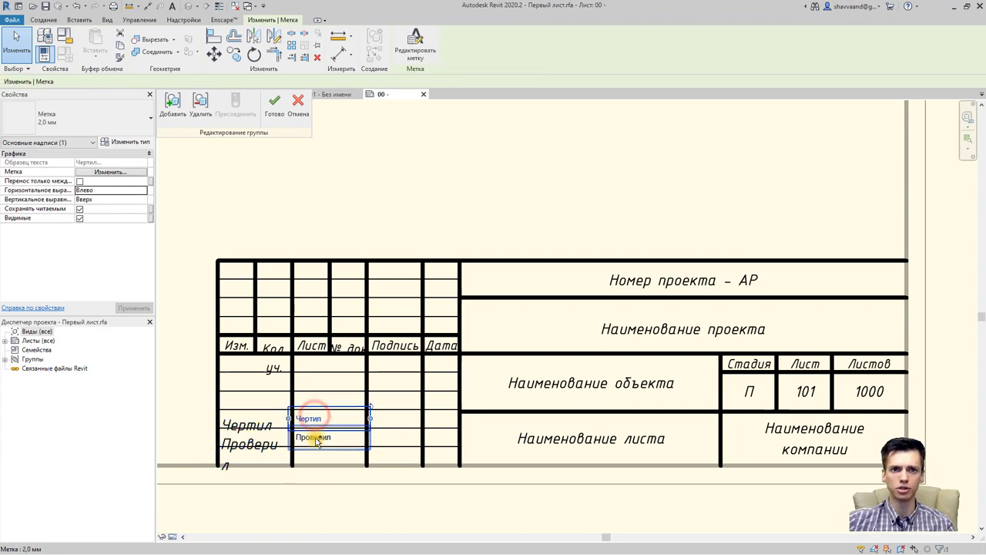
click(314, 437)
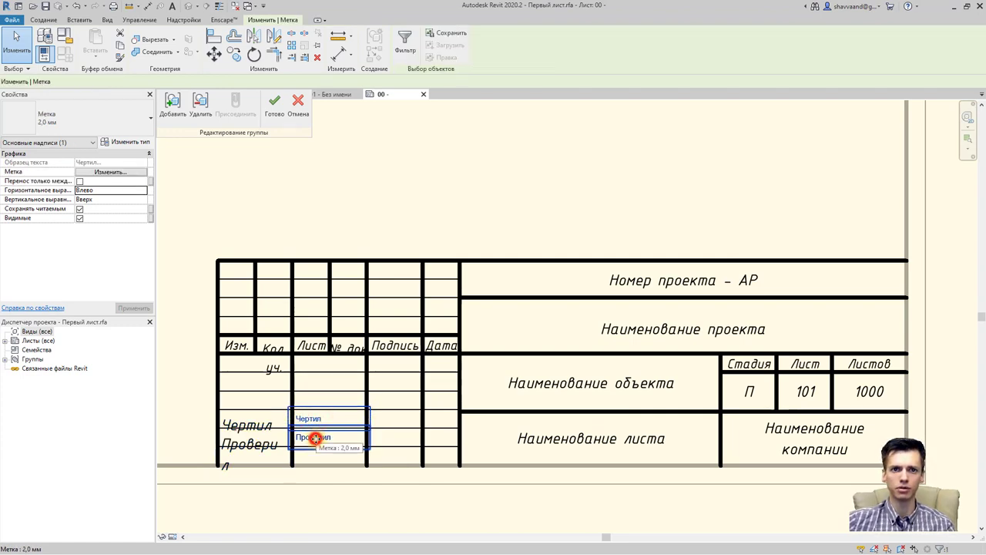
click(131, 145)
click(592, 255)
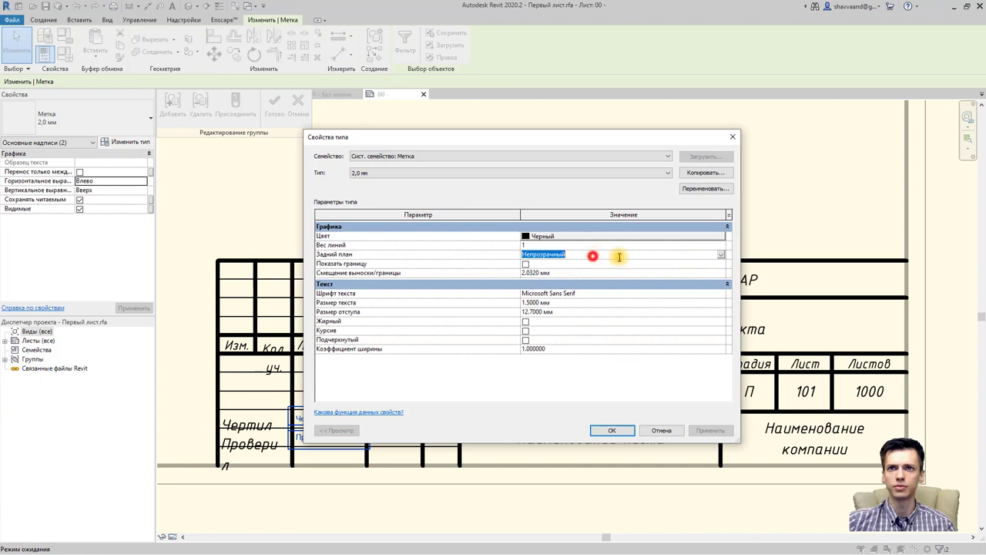
click(720, 255)
click(539, 270)
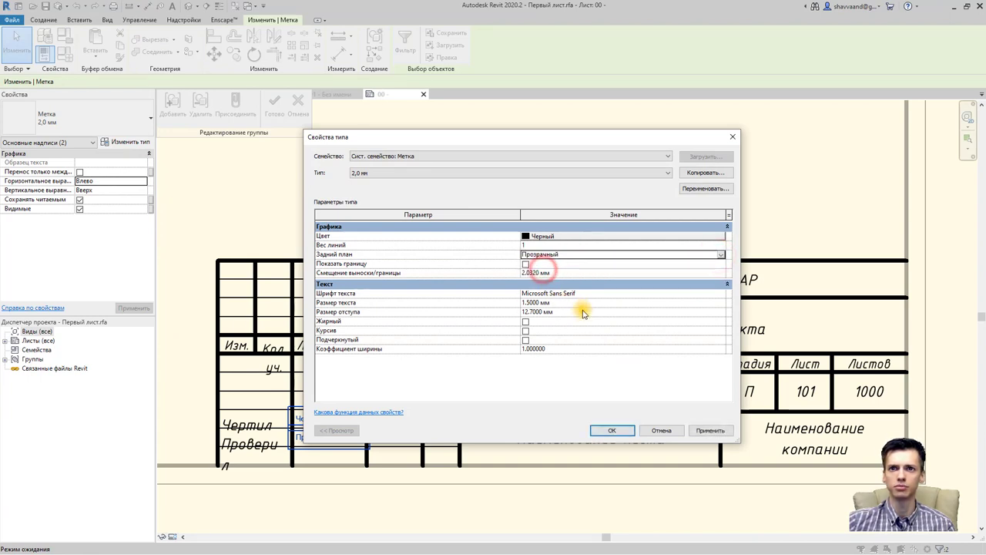
click(580, 304)
text(3)
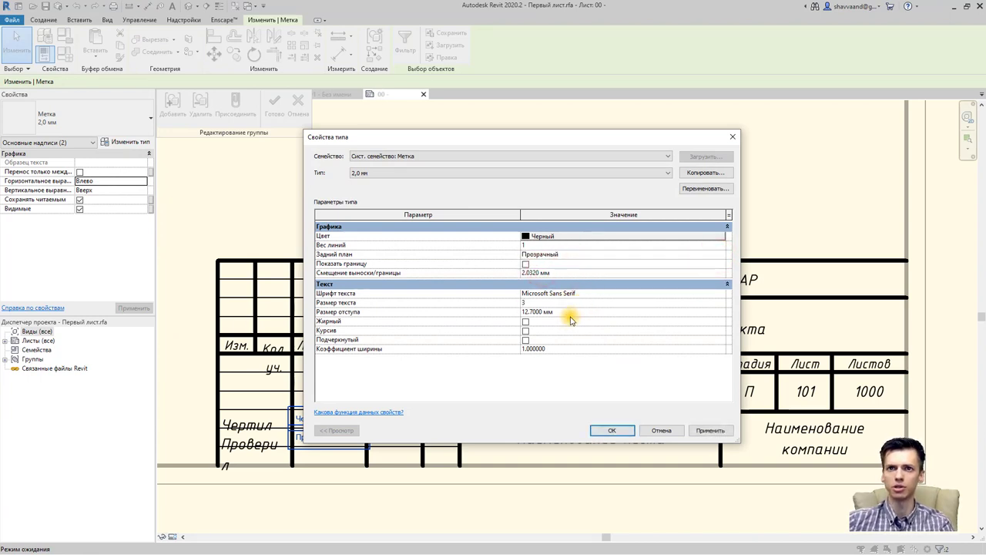
click(526, 331)
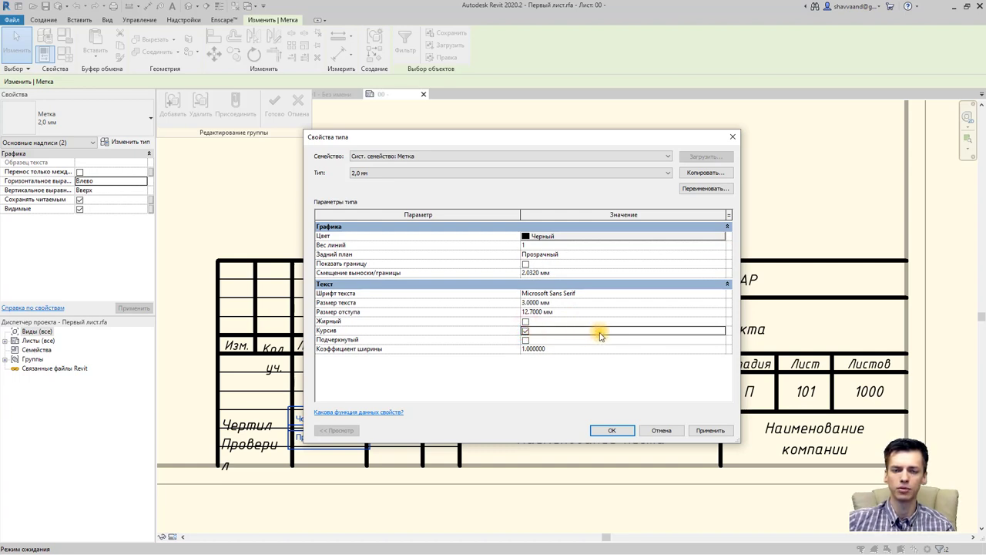
click(617, 431)
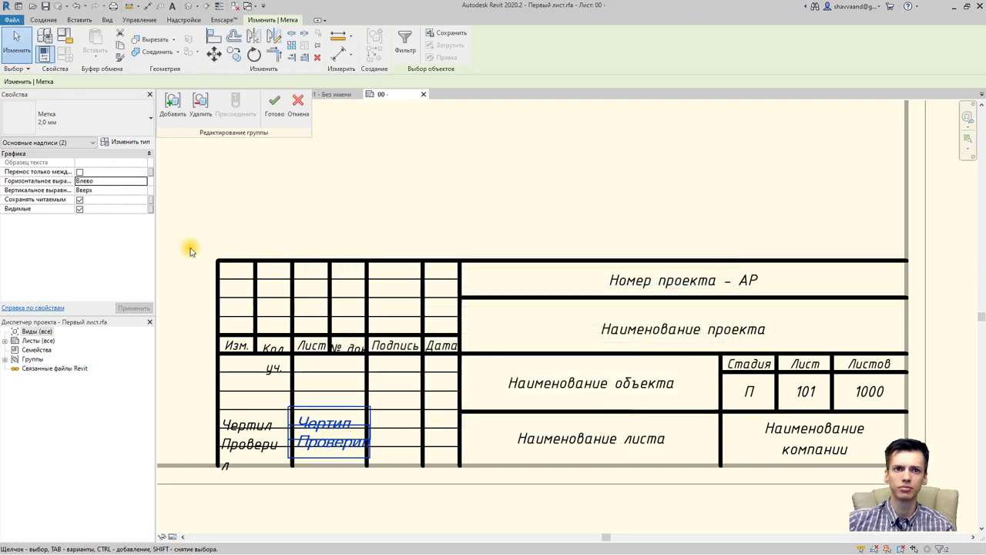
Change that label type's font to ISOCPEUR
click(129, 141)
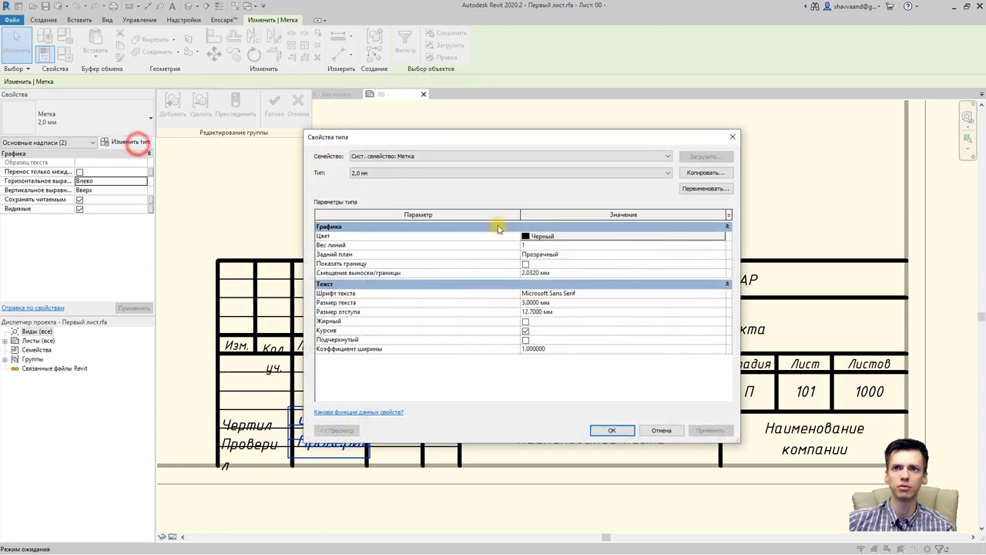
click(577, 293)
text(шы)
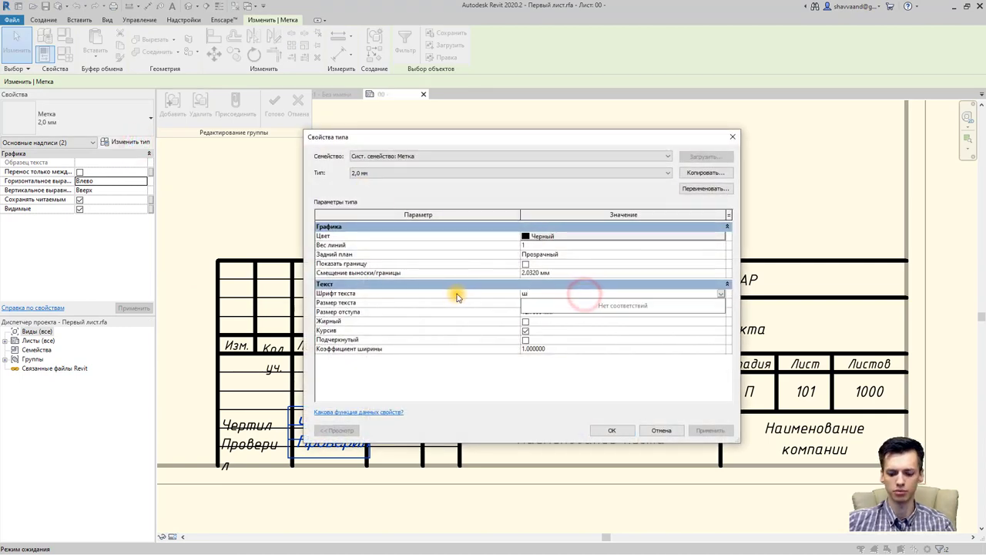
click(573, 293)
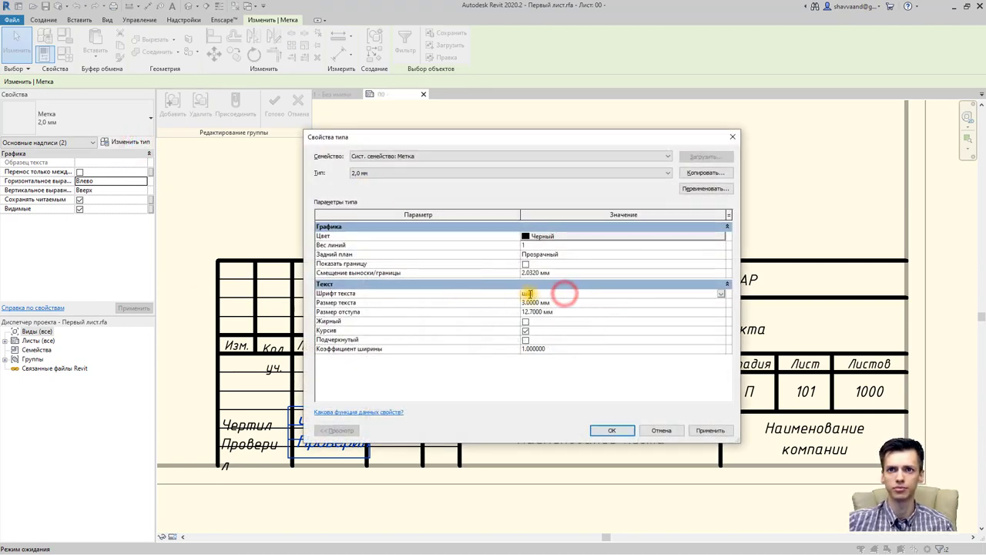
text(is)
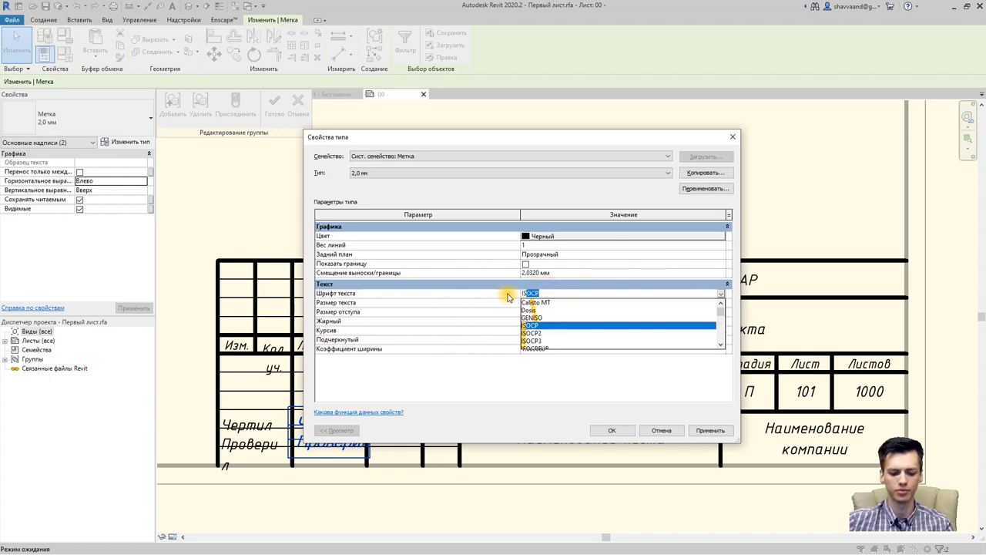
click(548, 328)
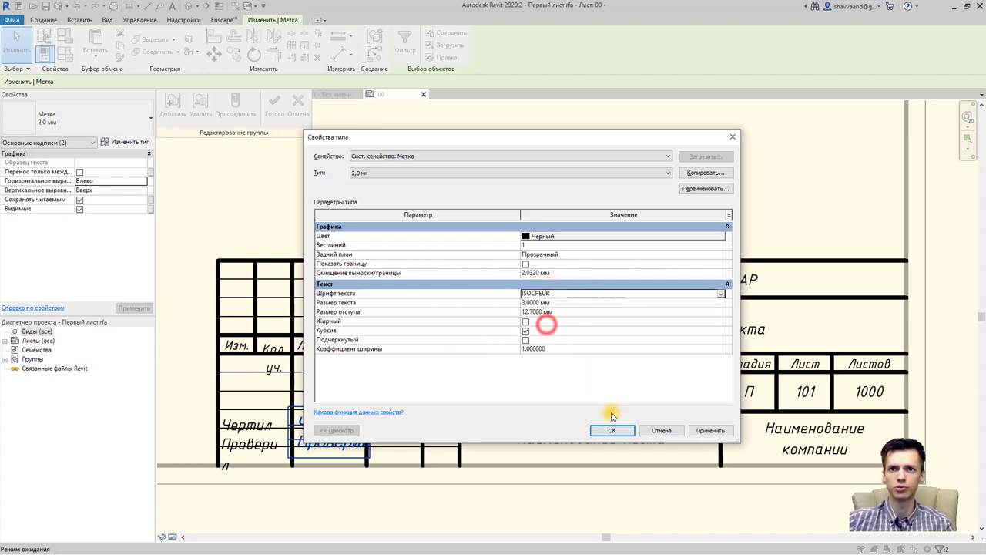
click(612, 434)
Move both Чертил/Проверил labels slightly upward
scroll(359, 456, up, 3)
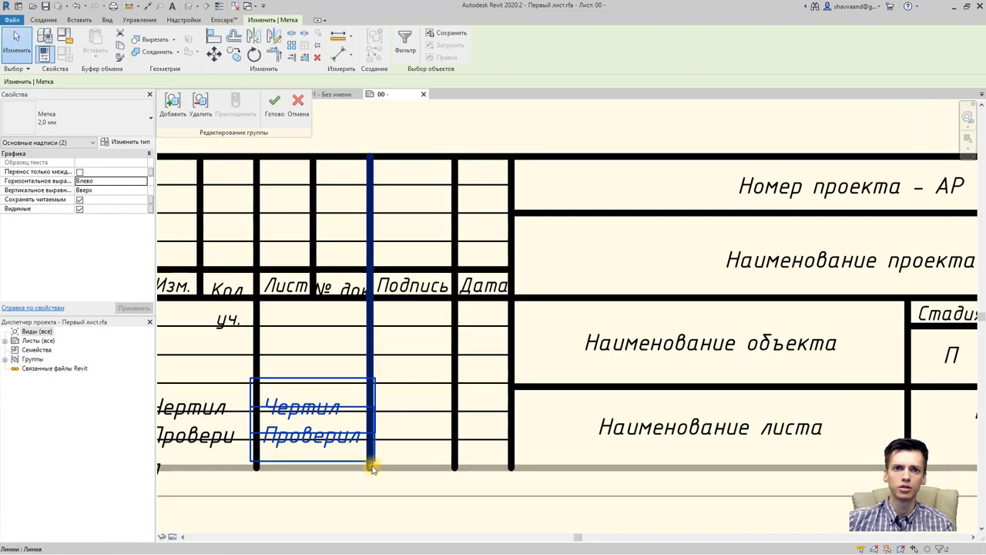
scroll(285, 437, down, 2)
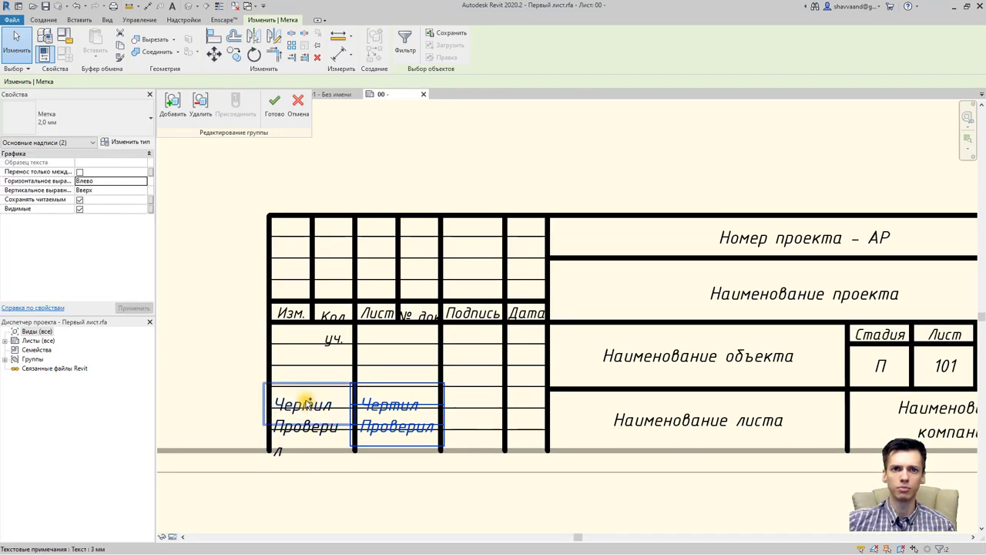
ctrl+click(306, 402)
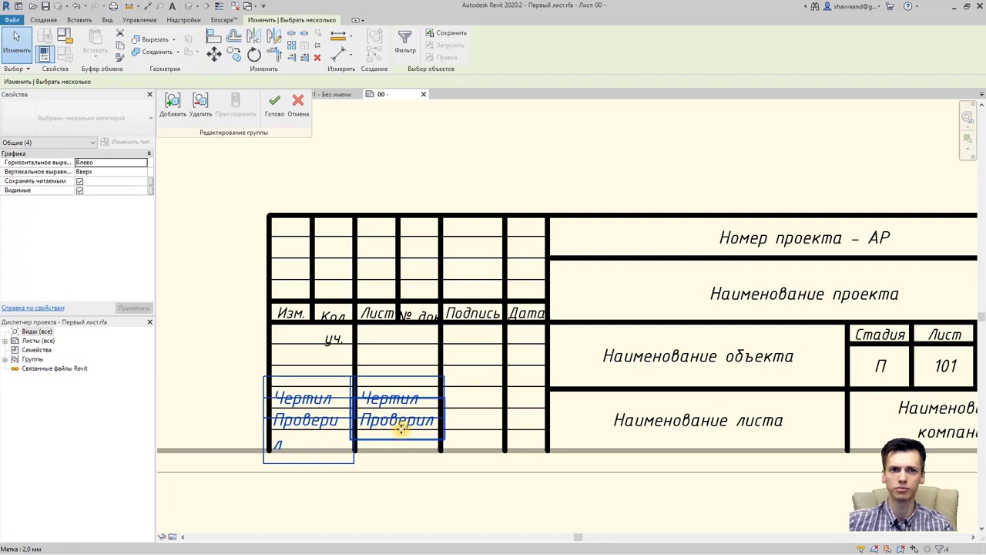
drag(401, 420, 393, 443)
Widen the left Чертил/Проверил text note so Проверил fits on one line
click(376, 472)
double_click(324, 420)
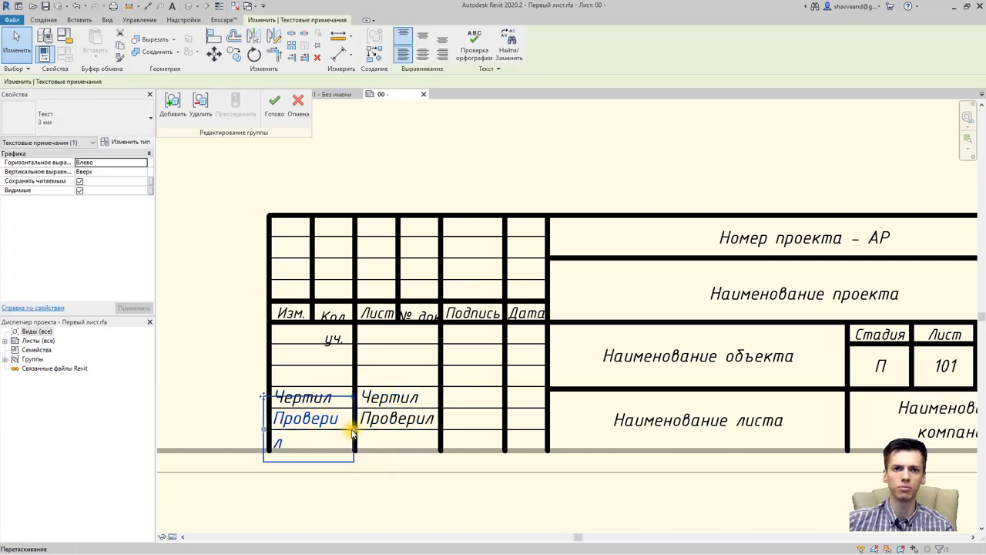
drag(356, 434, 363, 432)
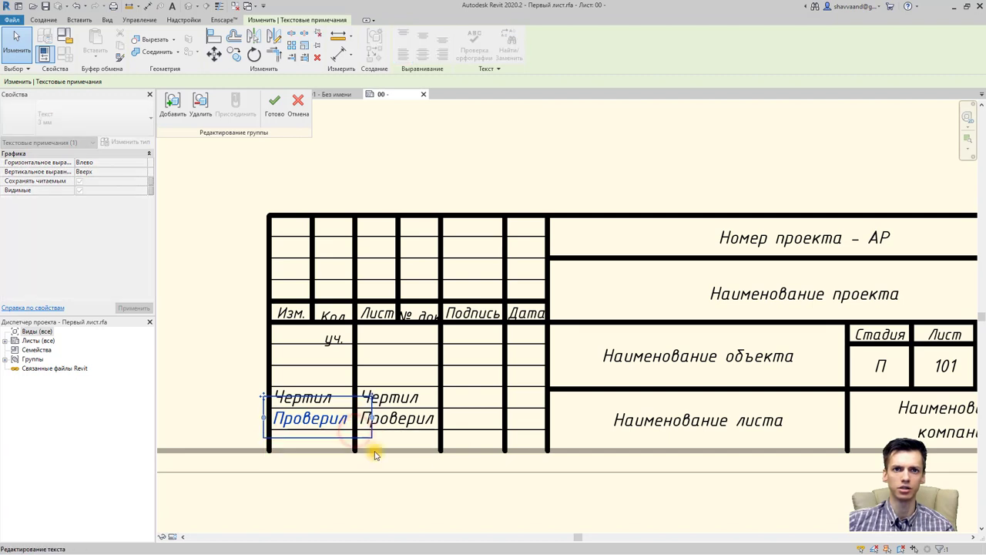
click(394, 473)
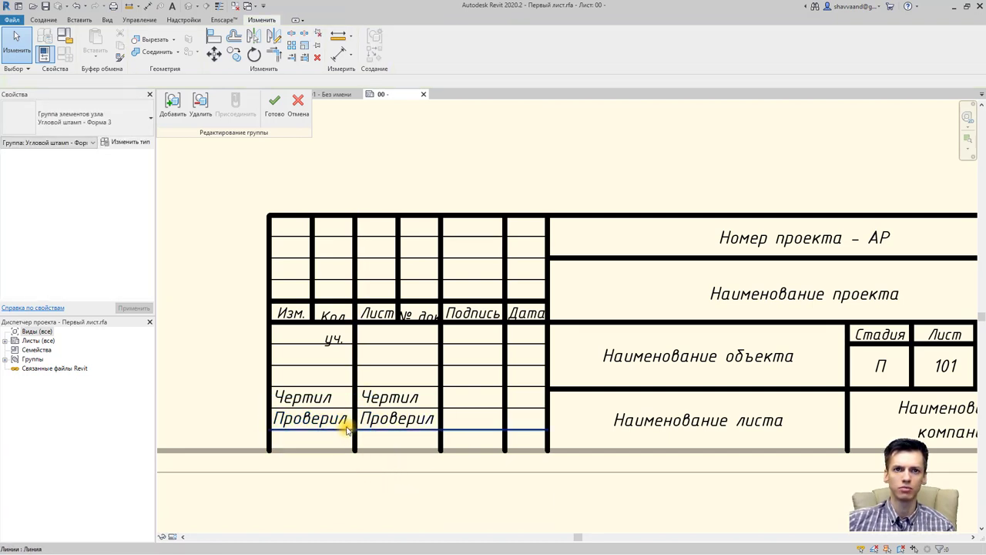
click(308, 394)
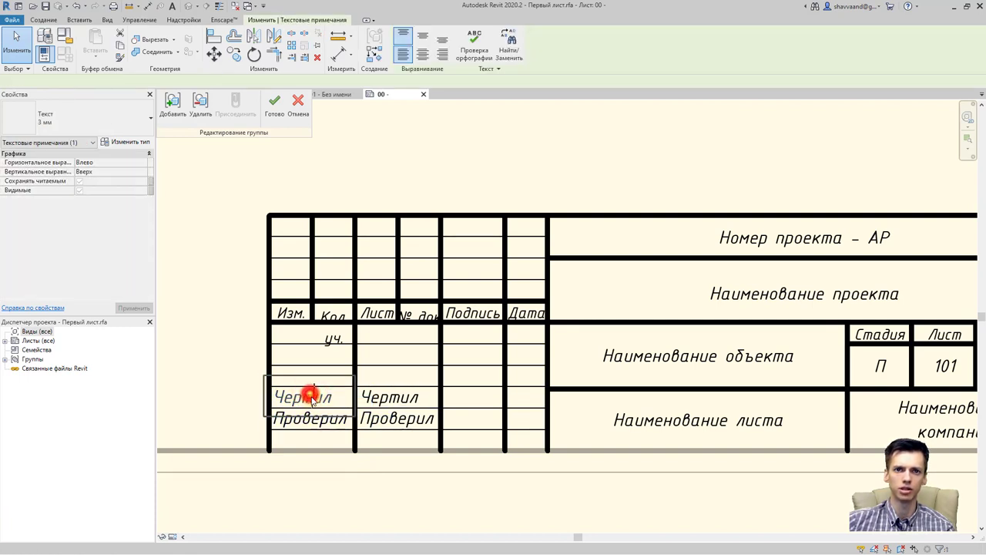
Replace 'Чертил' with 'Выполнил' in the left stamp text note, above 'Проверил'
click(317, 397)
drag(339, 397, 277, 403)
key(Delete)
text(Выпол)
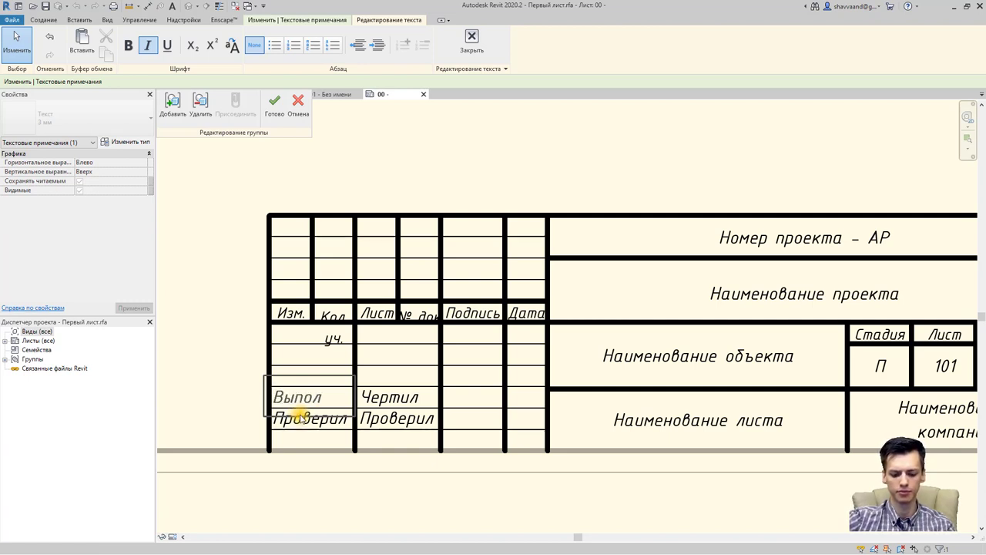
text(ни)
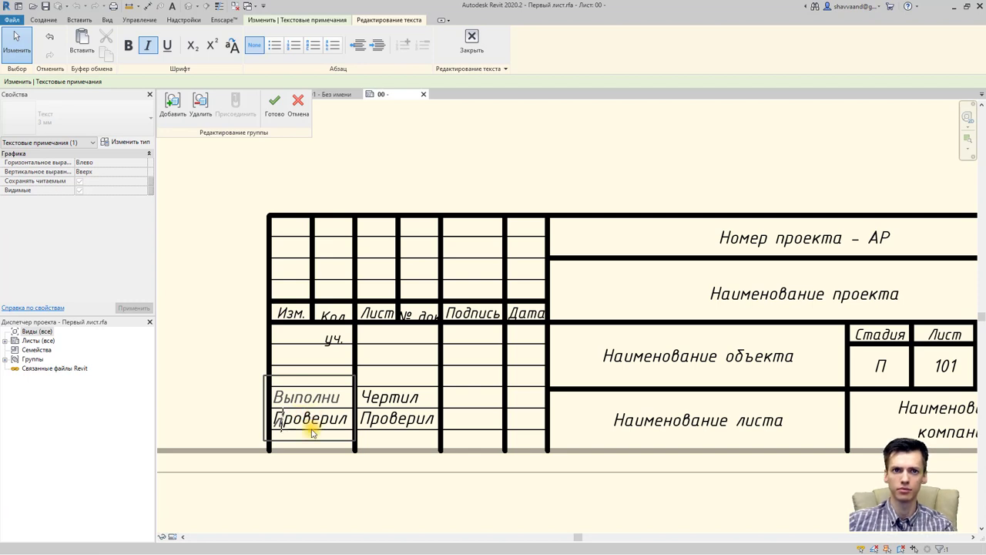
click(334, 470)
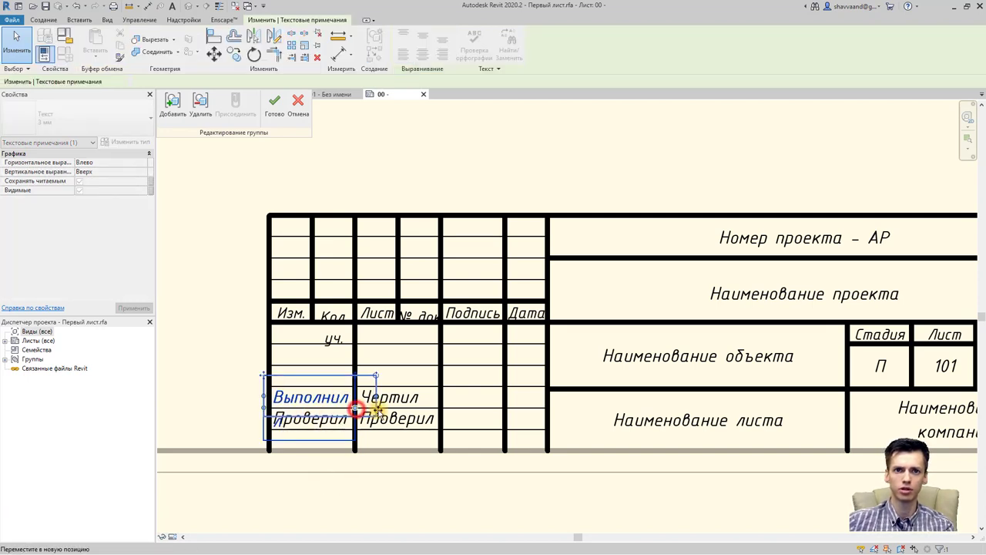
click(367, 483)
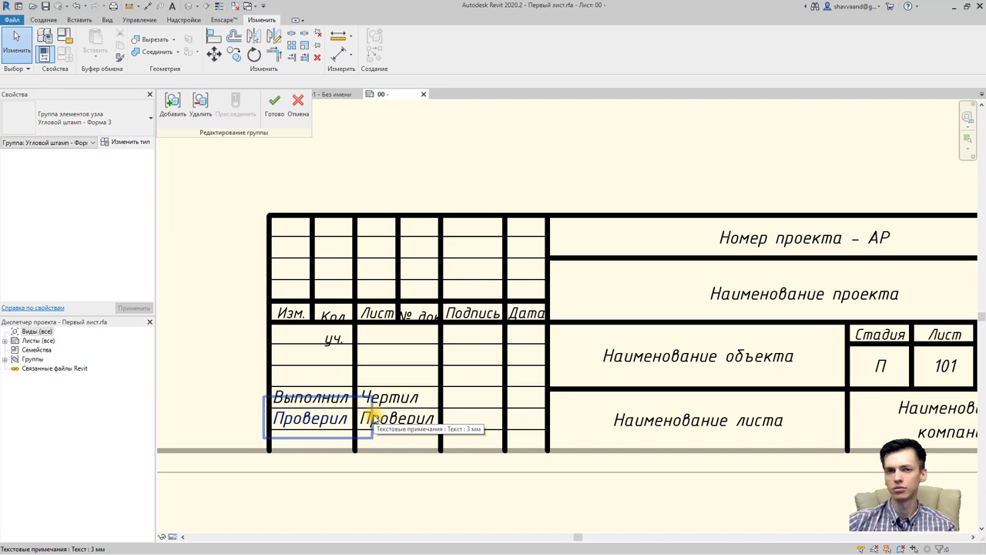
Duplicate the Кол. уч. and № док. notes' text type as '2.5' with width factor 0.9
click(333, 339)
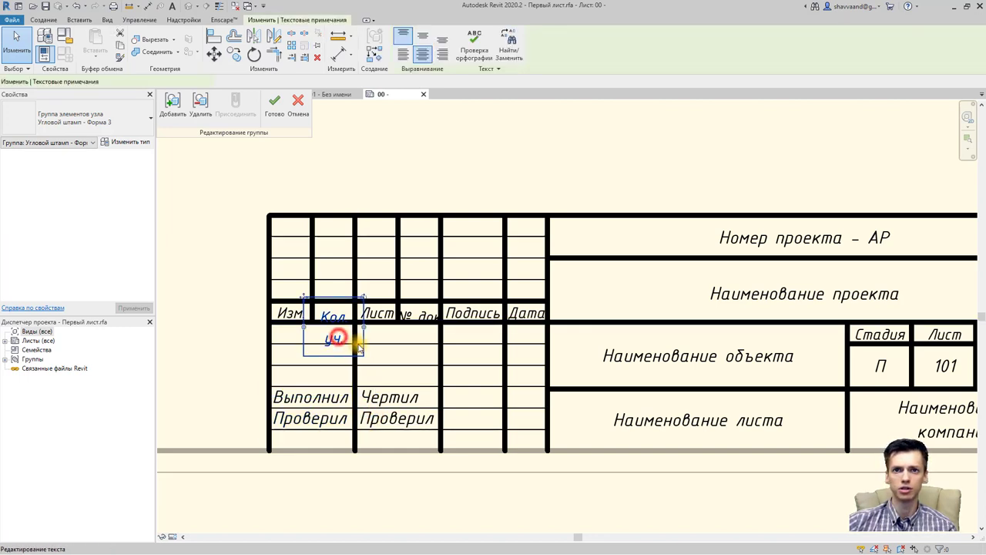
ctrl+click(424, 321)
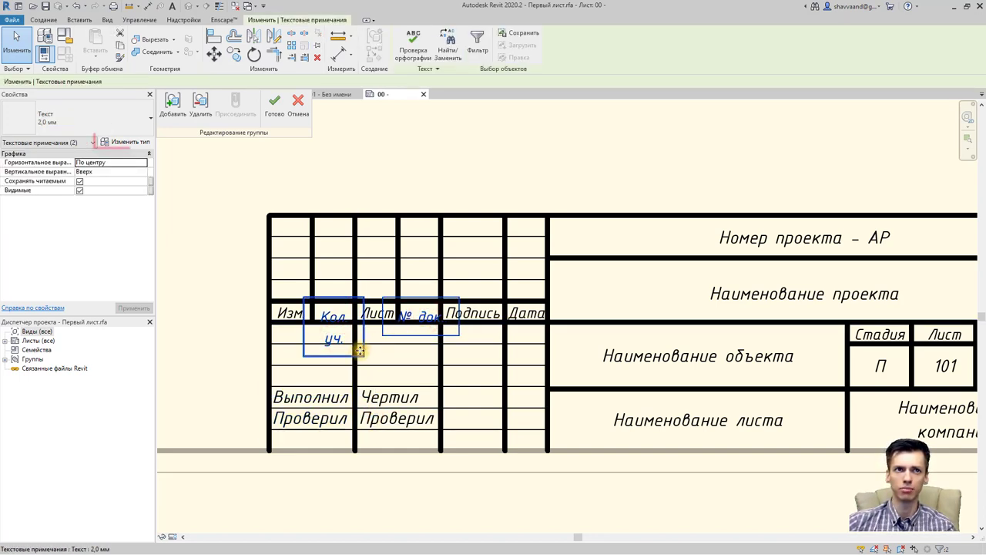
click(128, 142)
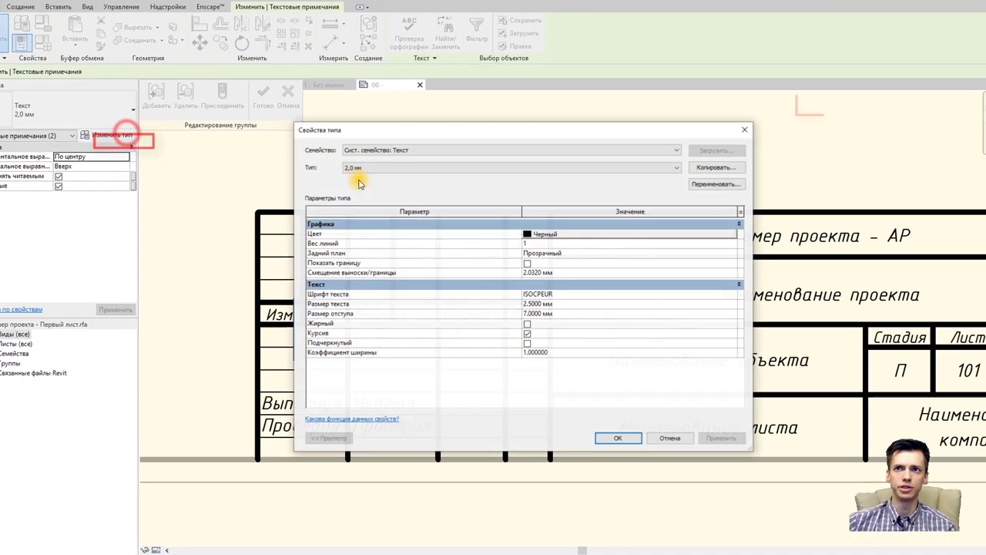
click(715, 167)
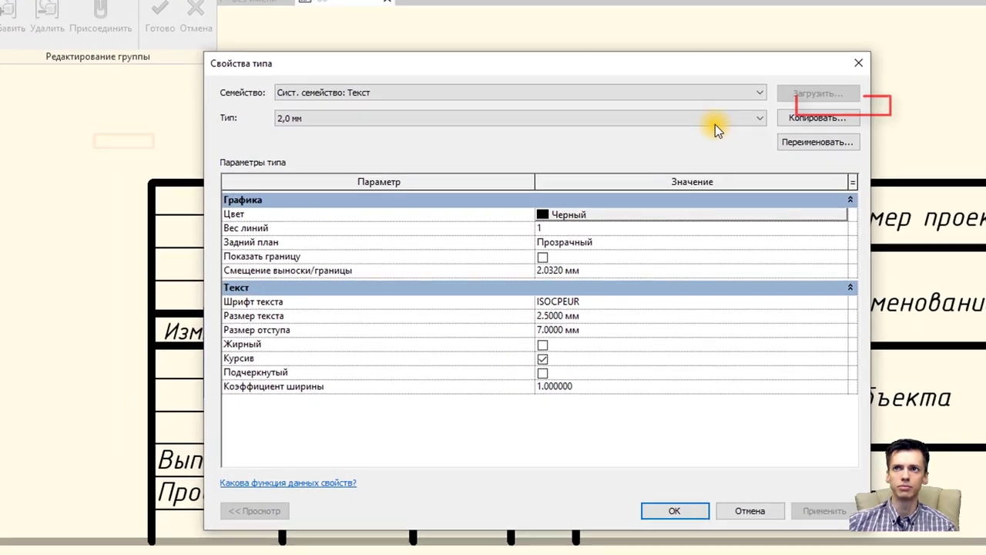
text(2.5)
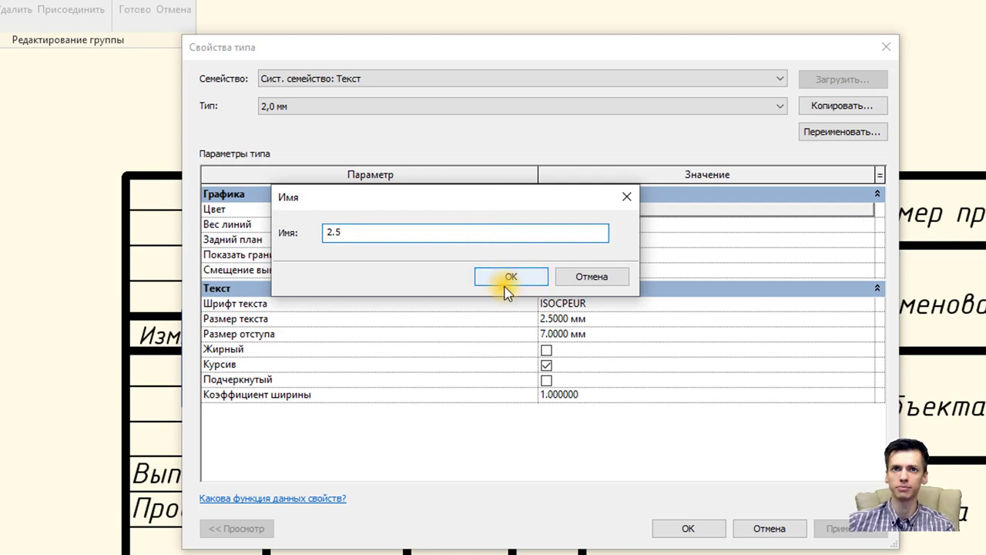
click(509, 279)
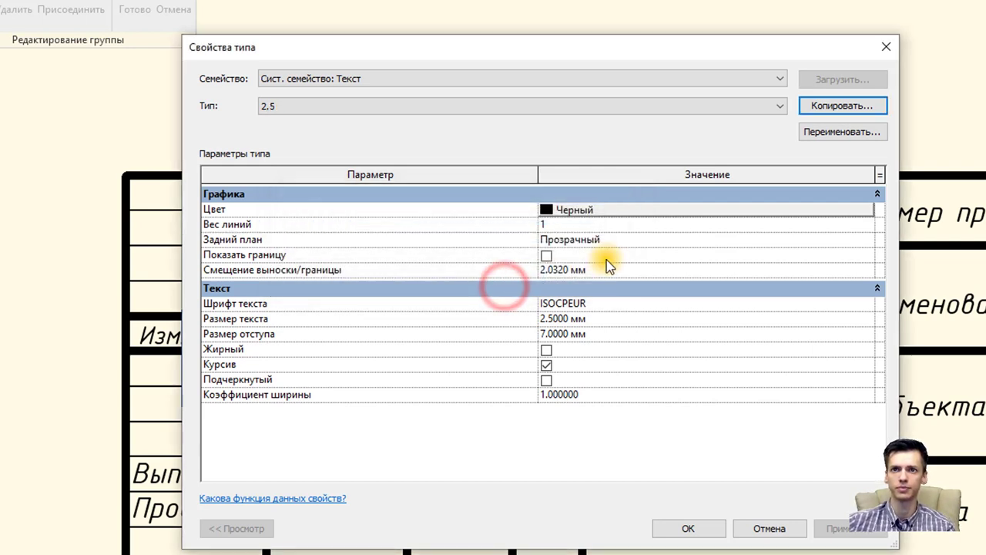
click(580, 396)
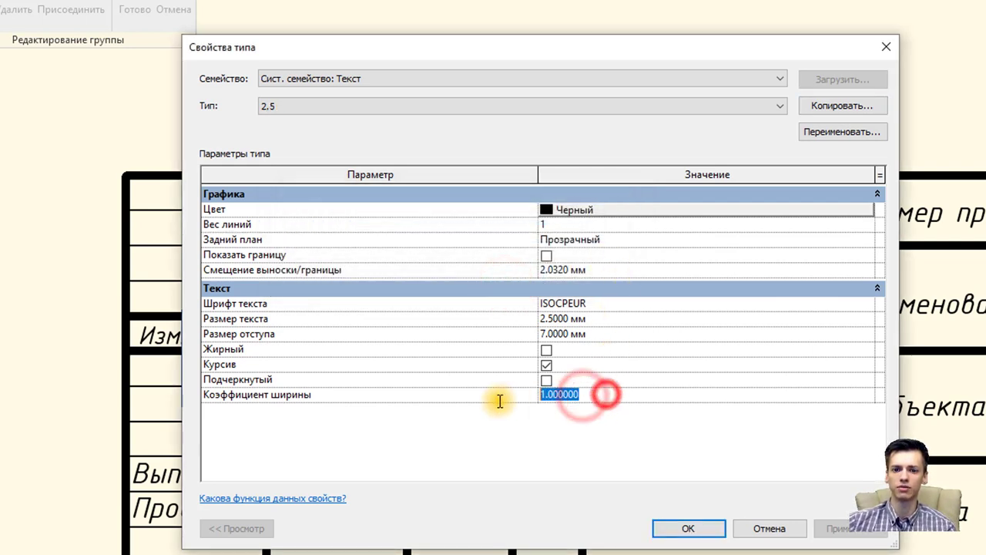
text(0.)
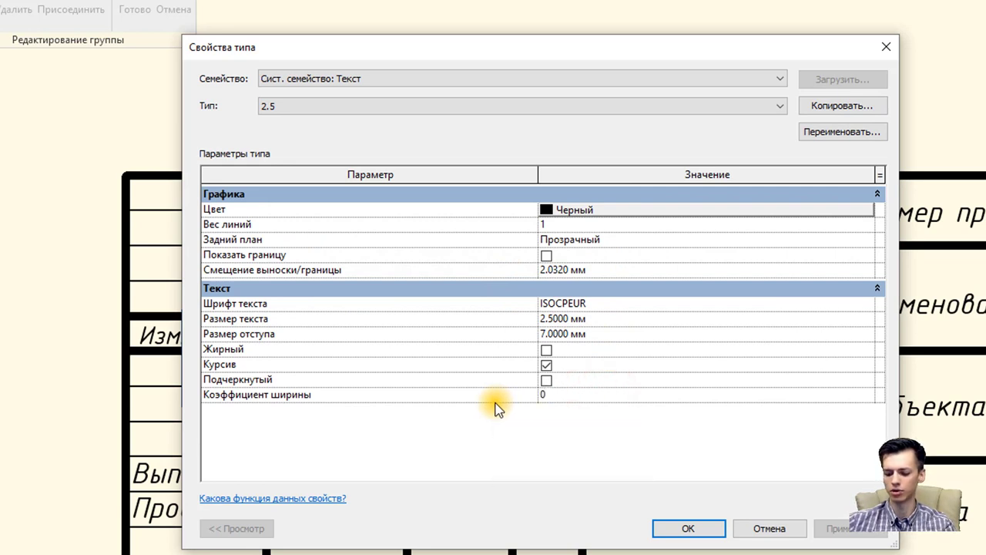
text(9)
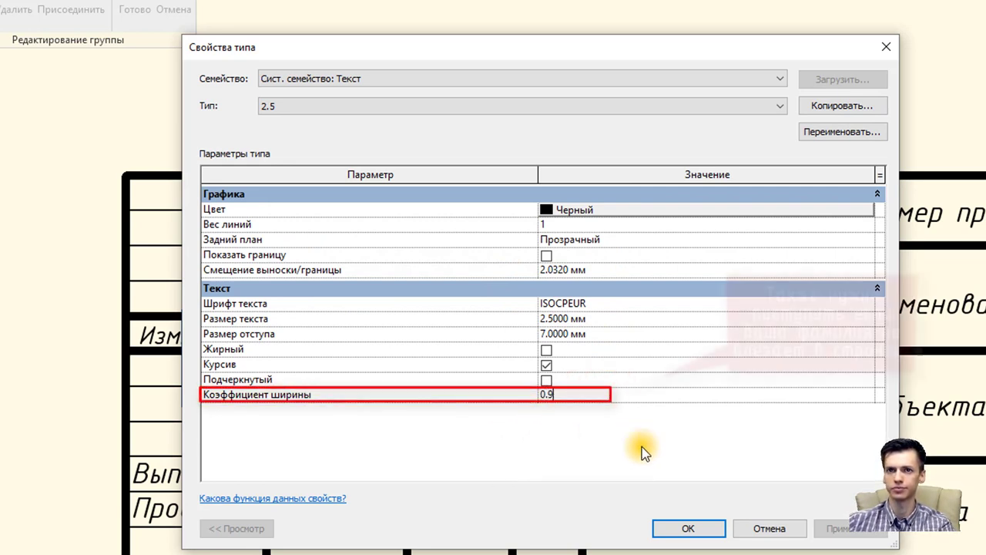
Apply the 0.9 width factor, then widen Кол. уч. onto one line and nudge it into the header row
click(703, 530)
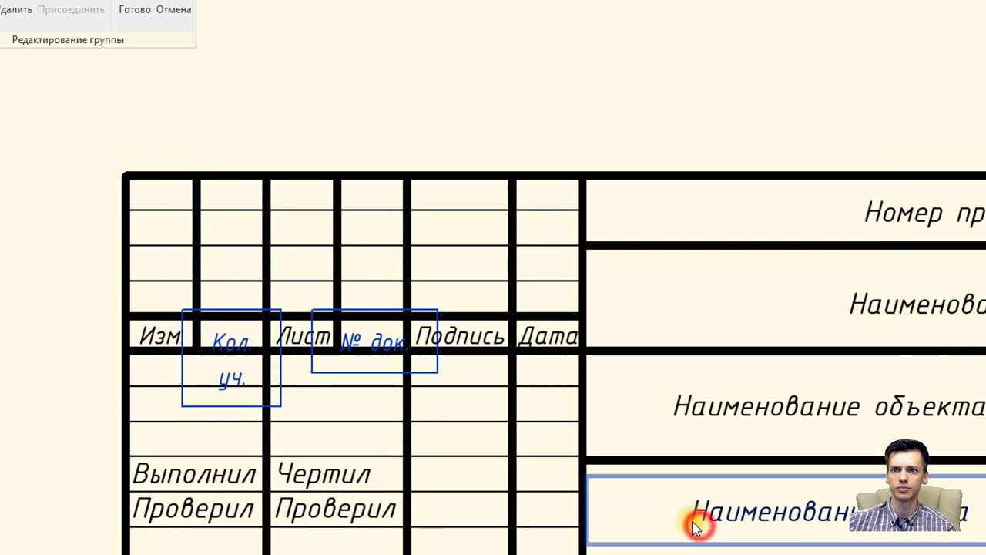
scroll(248, 385, up, 3)
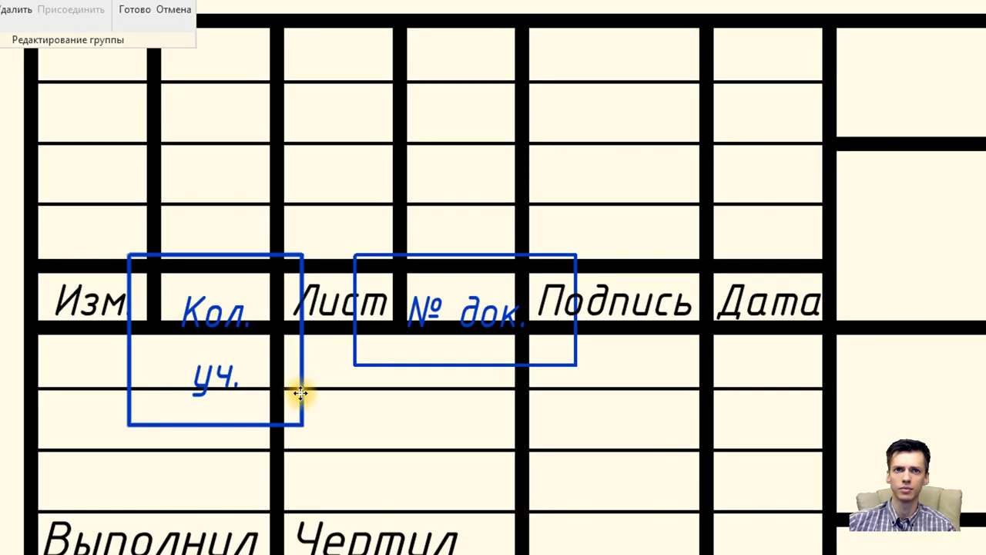
click(296, 366)
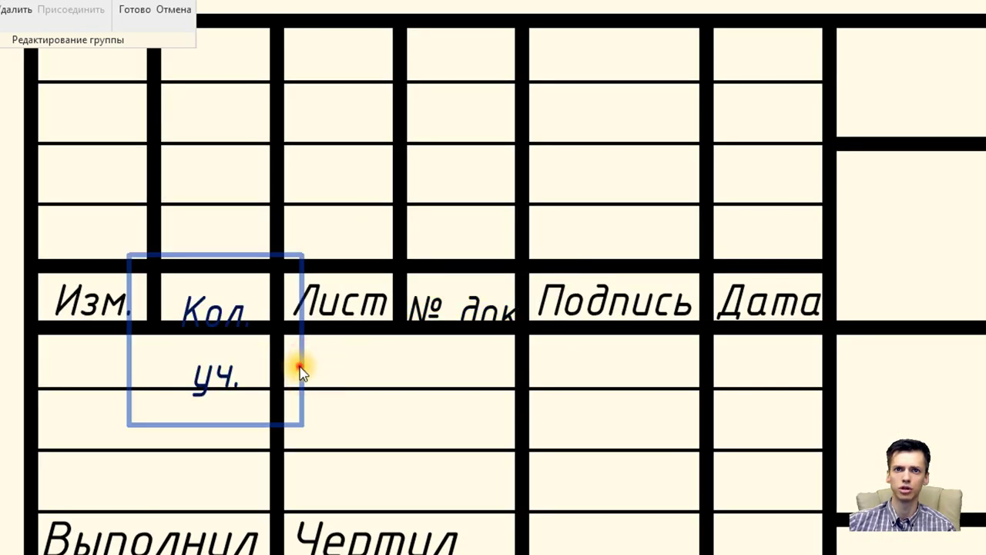
click(301, 366)
drag(302, 340, 334, 340)
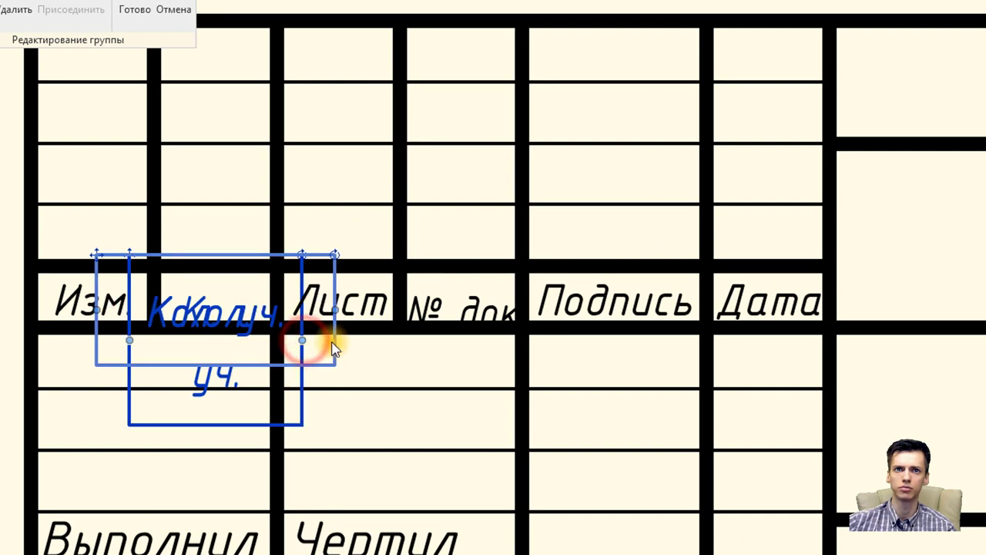
key(Up)
key(Up)
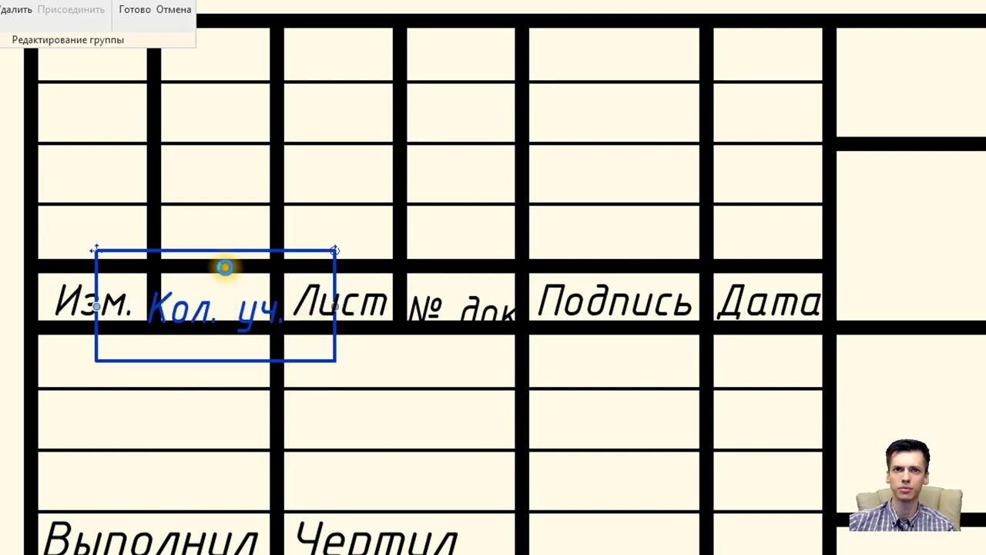
key(Up)
key(Up)
Nudge the № док. heading text up, down and left to fit its cell
key(Up)
key(Up)
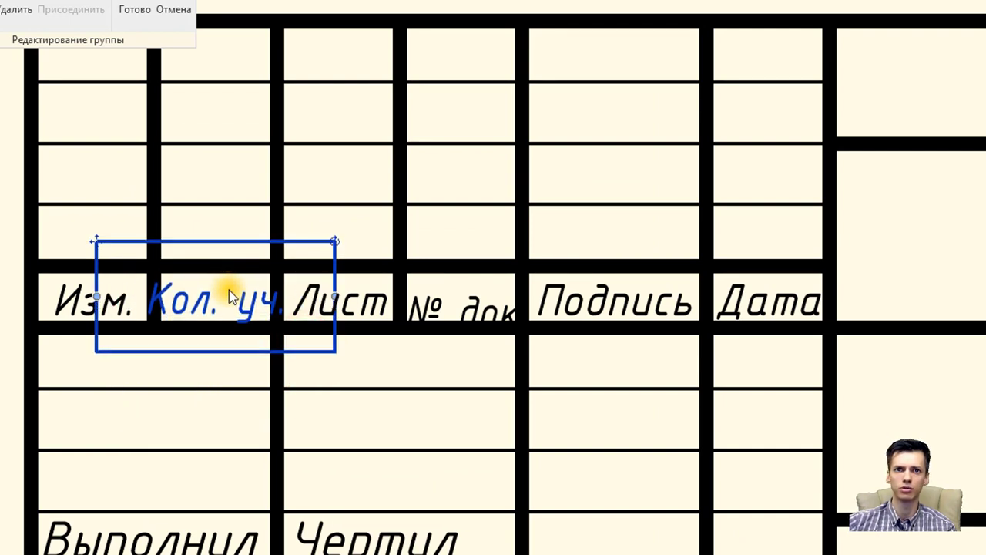
key(Down)
click(485, 312)
key(Up)
key(Up)
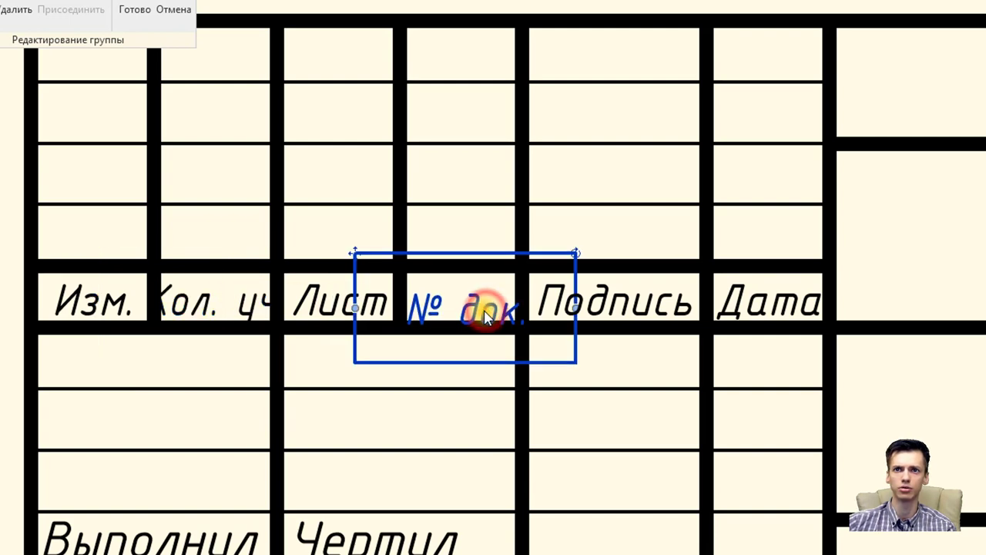
key(Up)
key(Up)
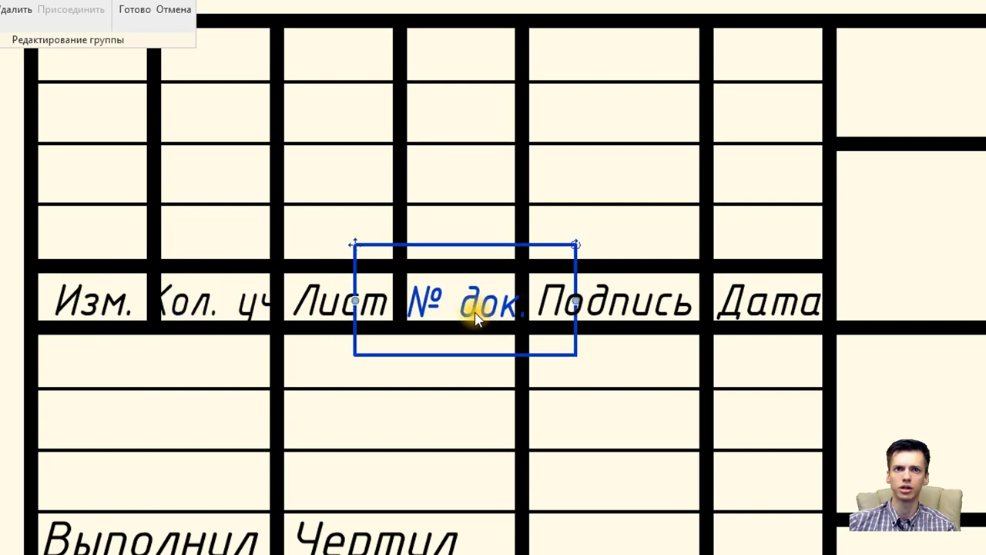
key(Down)
key(Left)
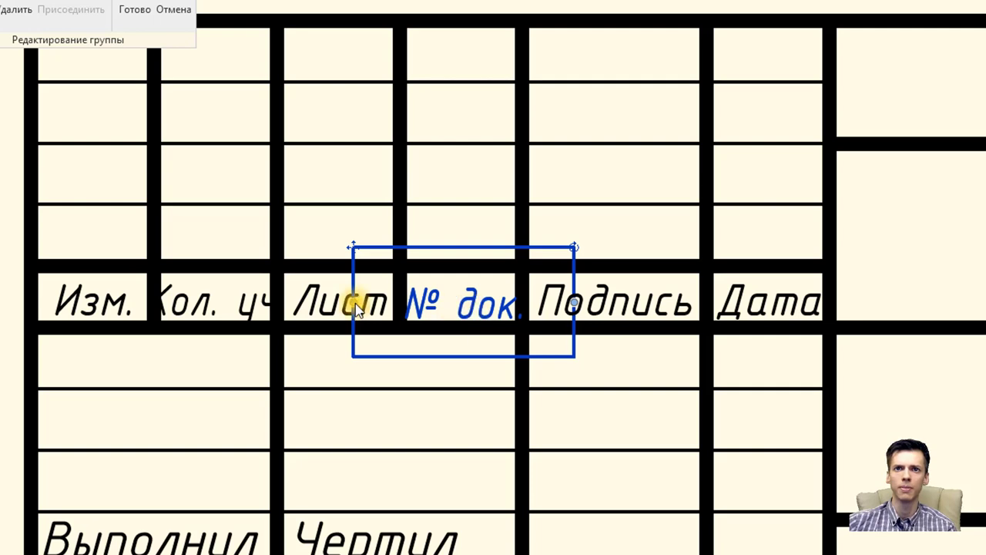
Narrow the '2.5' text type to width factor 0.8 so every heading fits
click(195, 295)
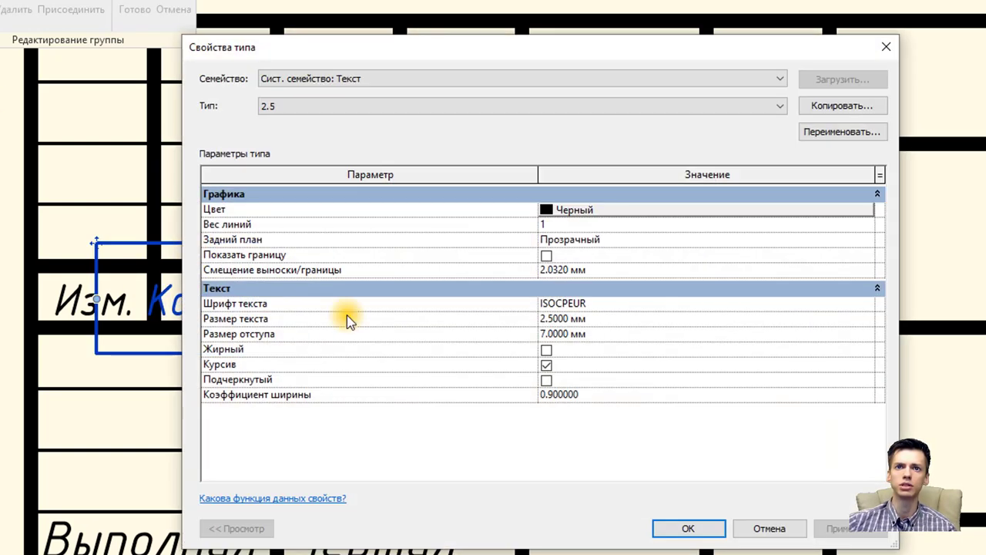
click(590, 393)
text(0.800000)
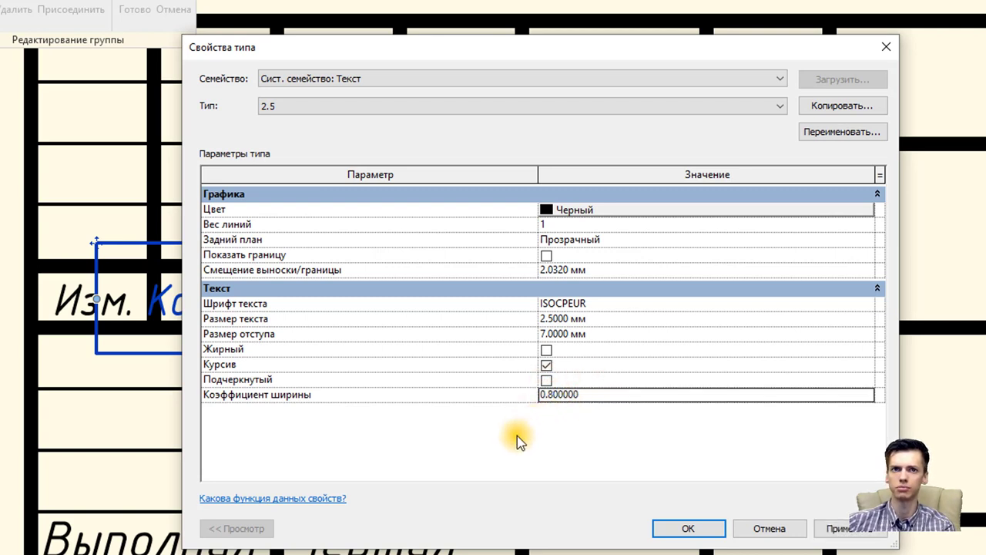
click(687, 529)
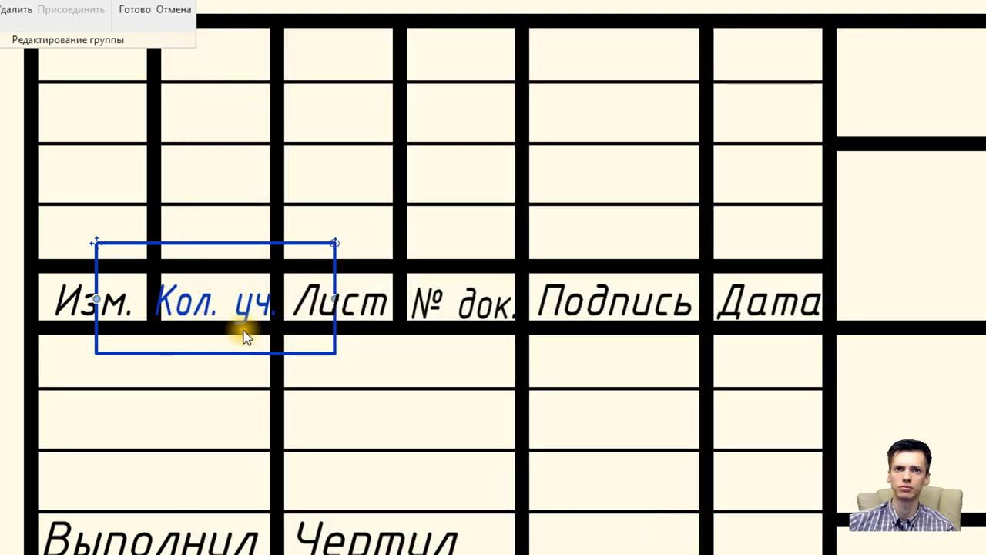
click(213, 390)
click(214, 307)
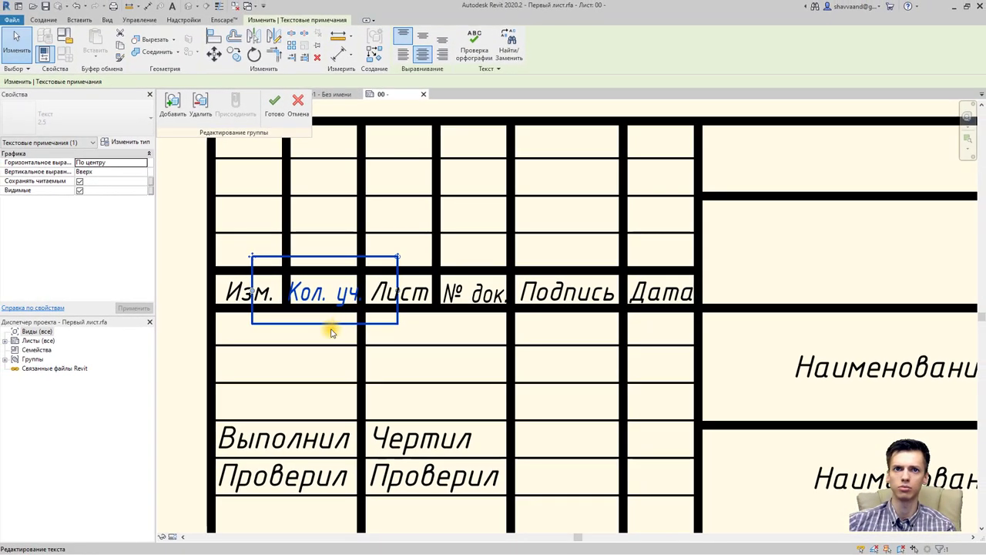
click(329, 338)
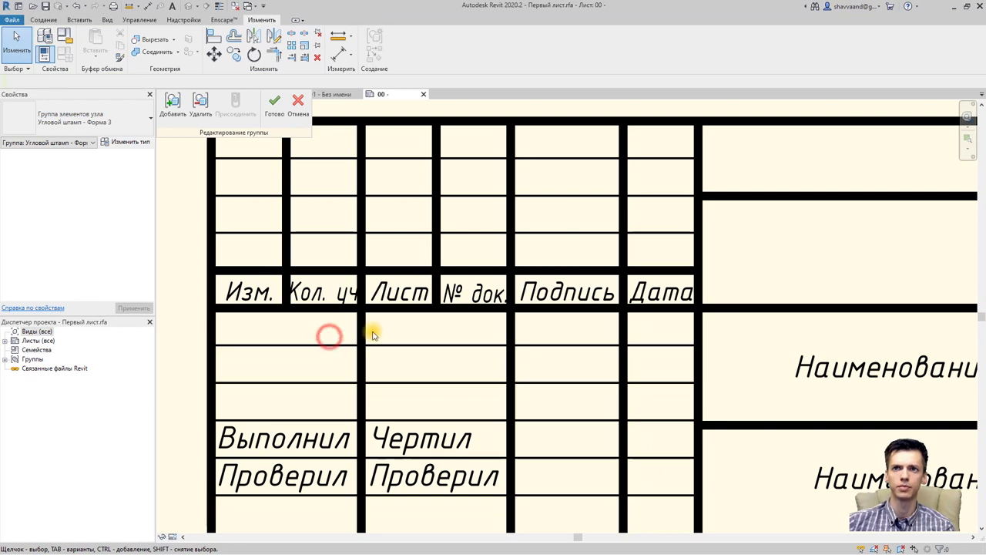
Finish editing the corner-stamp group to commit the text changes
scroll(382, 328, down, 1)
scroll(389, 327, down, 1)
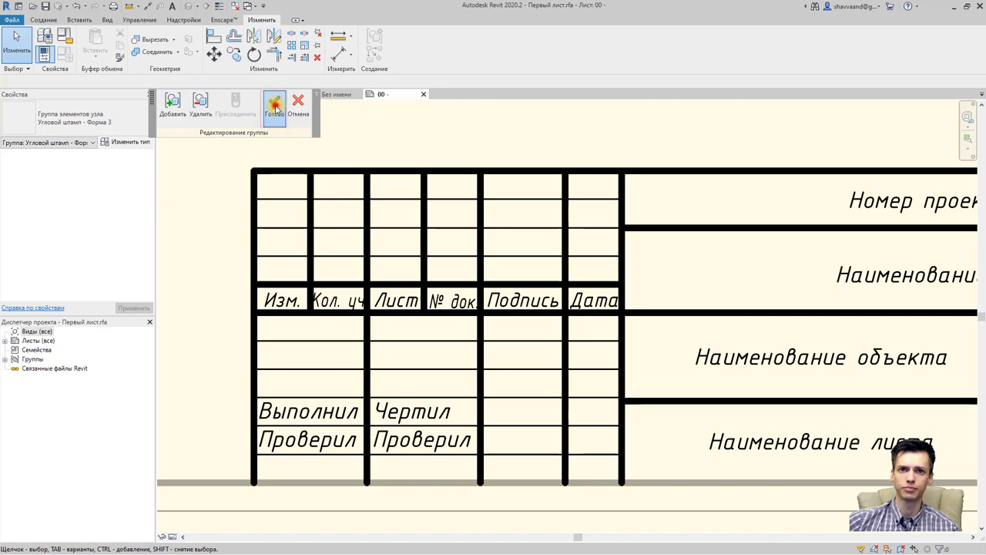
click(275, 107)
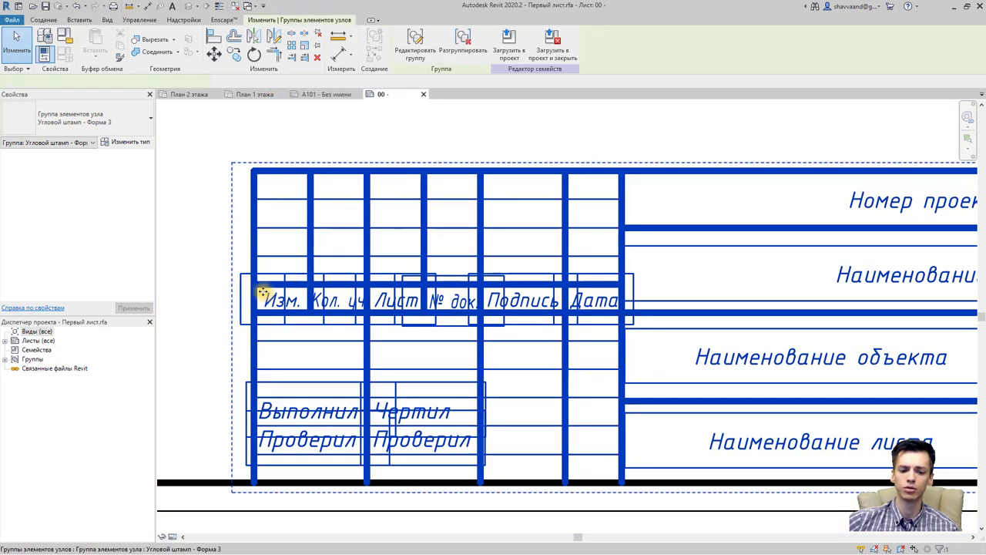
Reopen the stamp group for editing and select three thin lines in the lower table
click(232, 350)
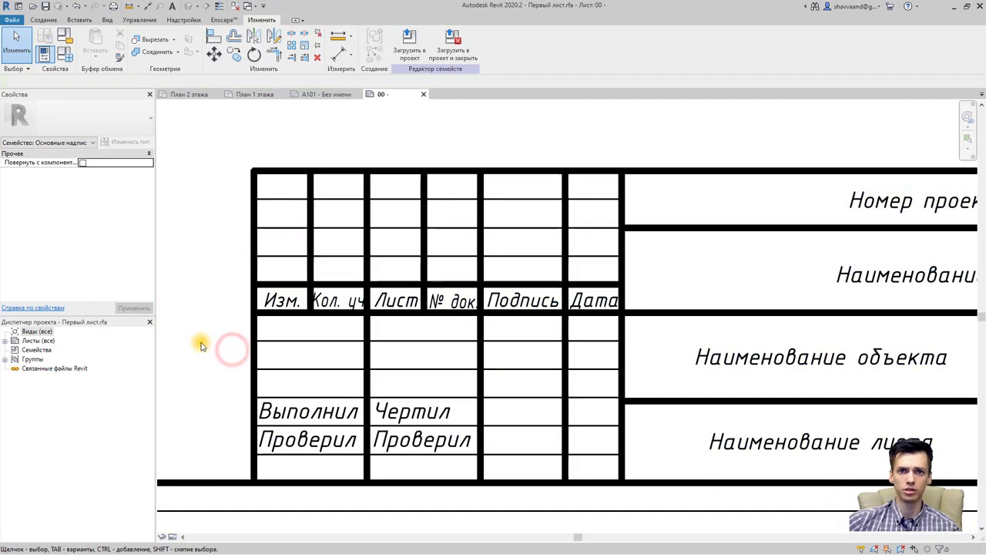
click(301, 340)
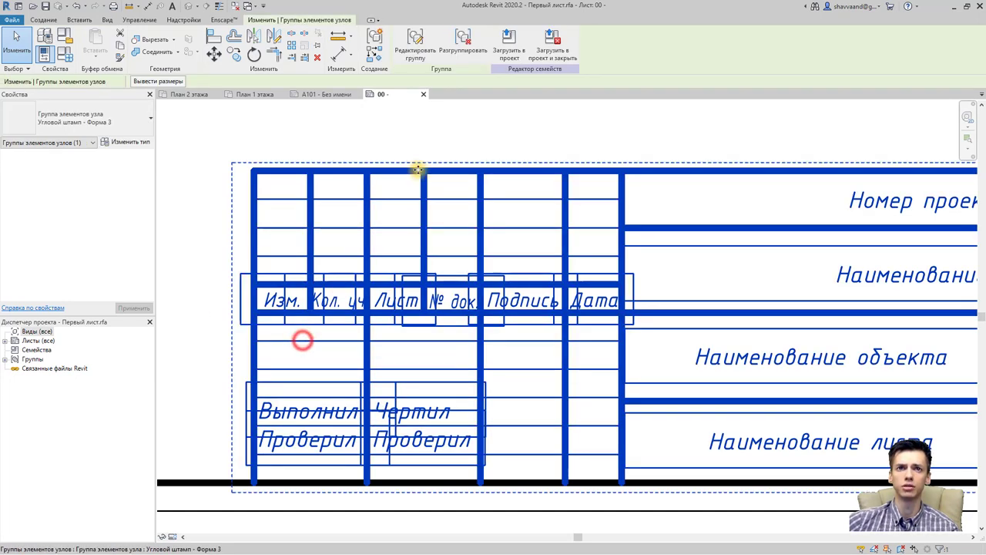
click(415, 47)
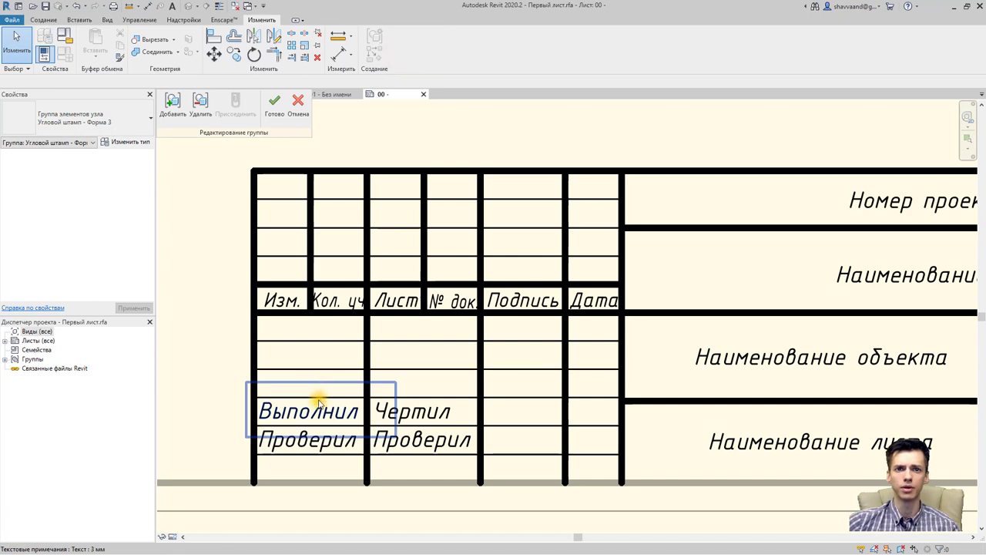
click(423, 398)
click(436, 368)
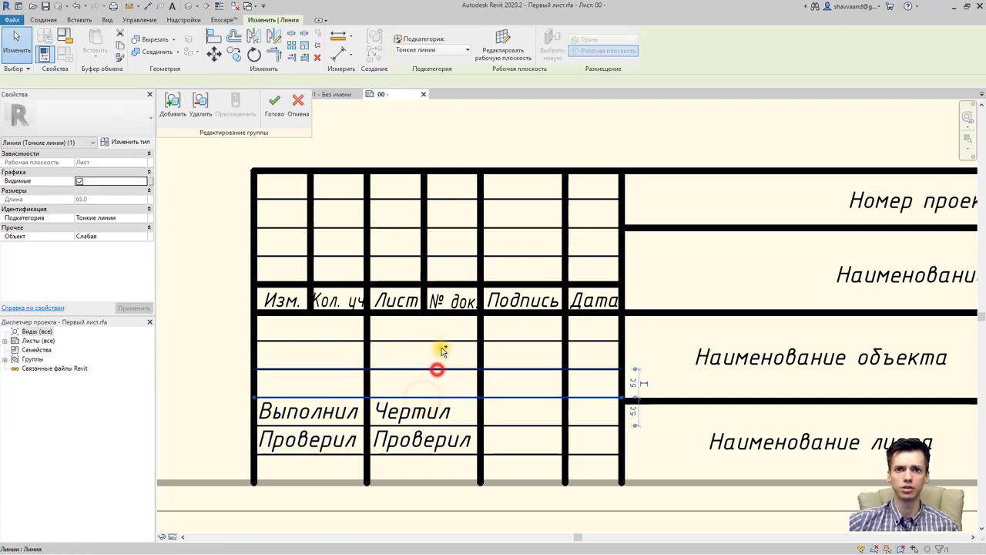
ctrl+click(442, 340)
Add the remaining lower- and upper-table thin lines to the selection
ctrl+click(465, 425)
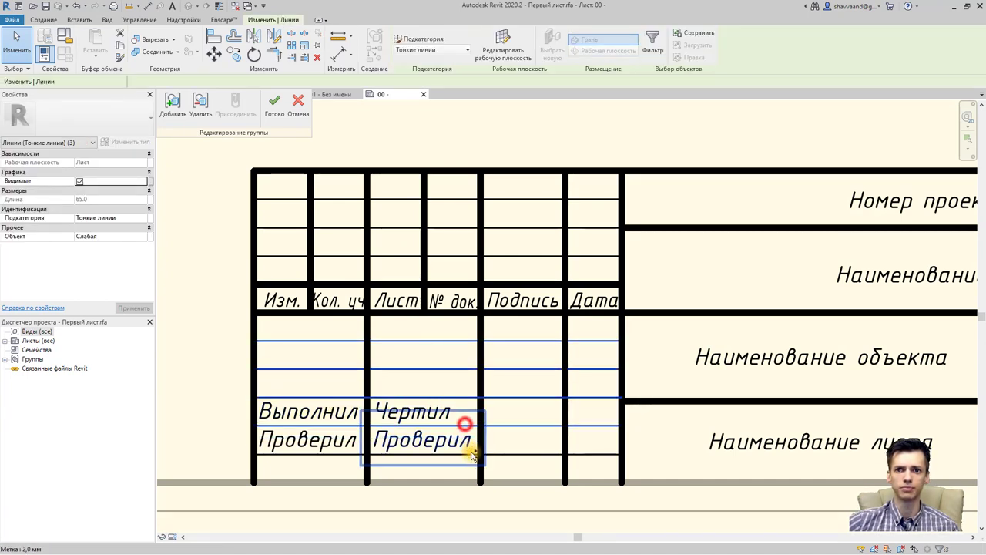
ctrl+click(470, 454)
ctrl+click(452, 255)
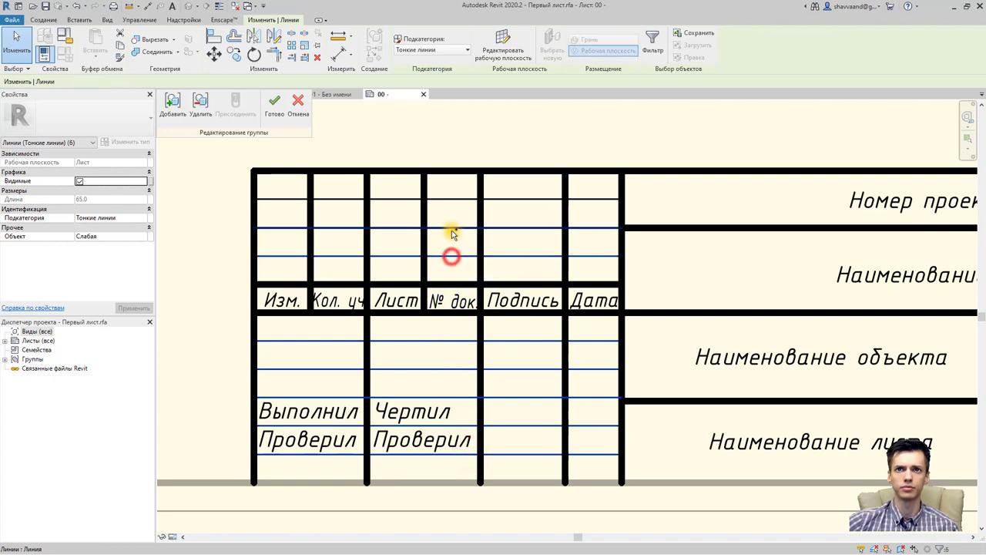
ctrl+click(453, 228)
ctrl+click(456, 199)
middle_drag(456, 200, 321, 194)
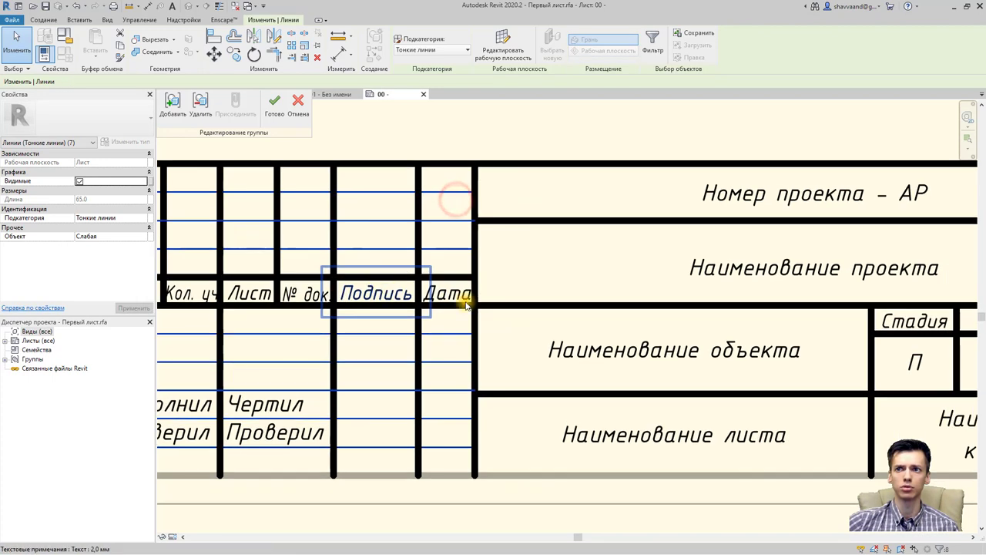
scroll(321, 277, down, 2)
ctrl+click(493, 312)
middle_drag(569, 332, 646, 335)
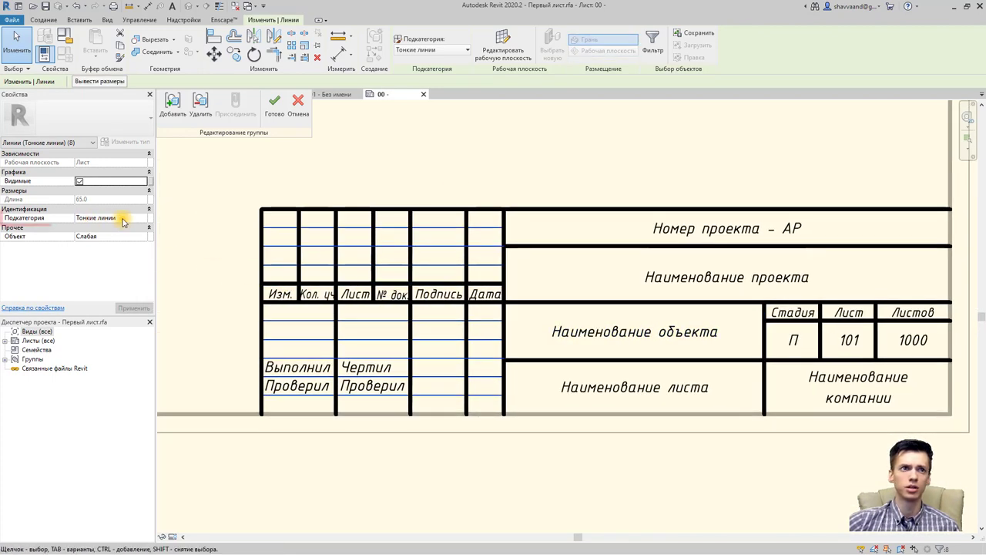
Keep the selected lines on the Тонкие линии subcategory and finish group editing
click(140, 218)
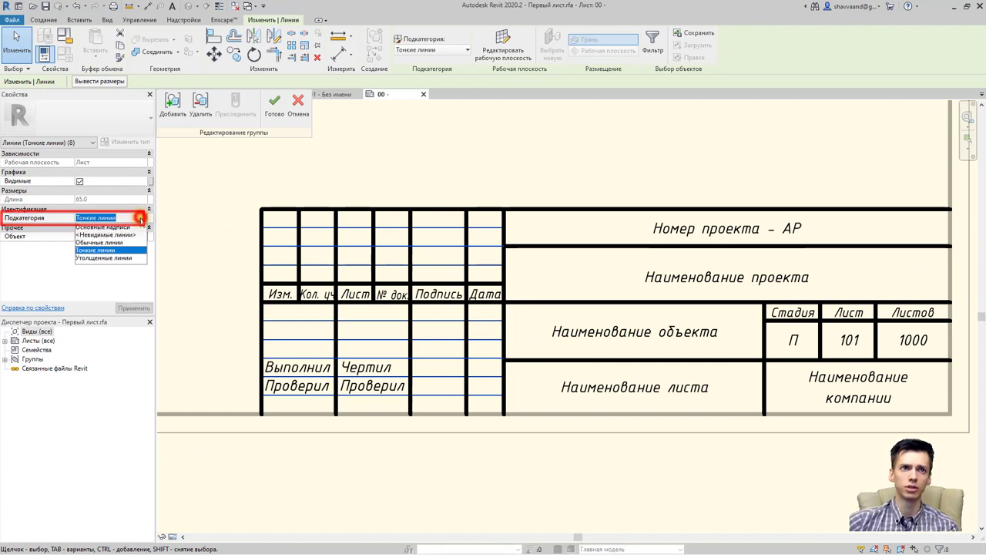
click(140, 219)
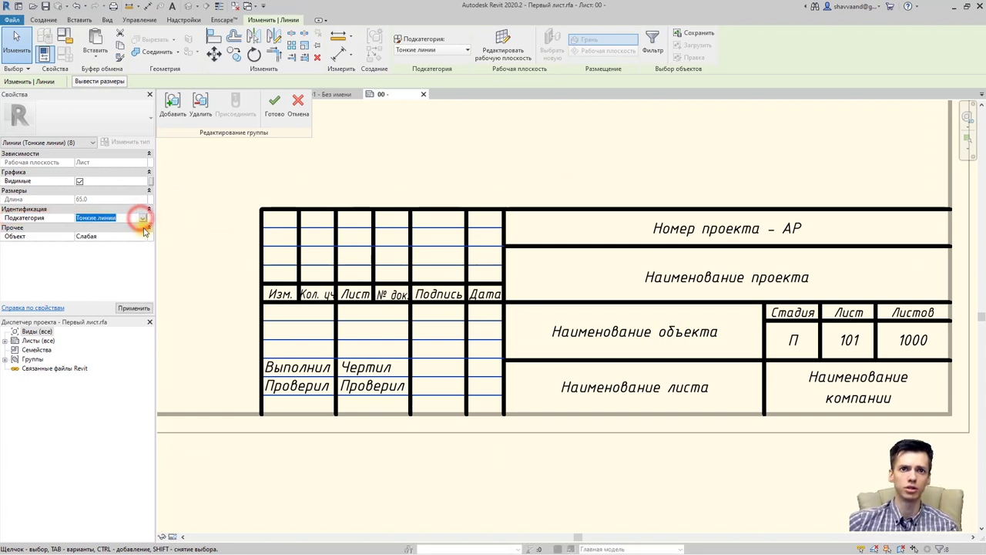
click(275, 102)
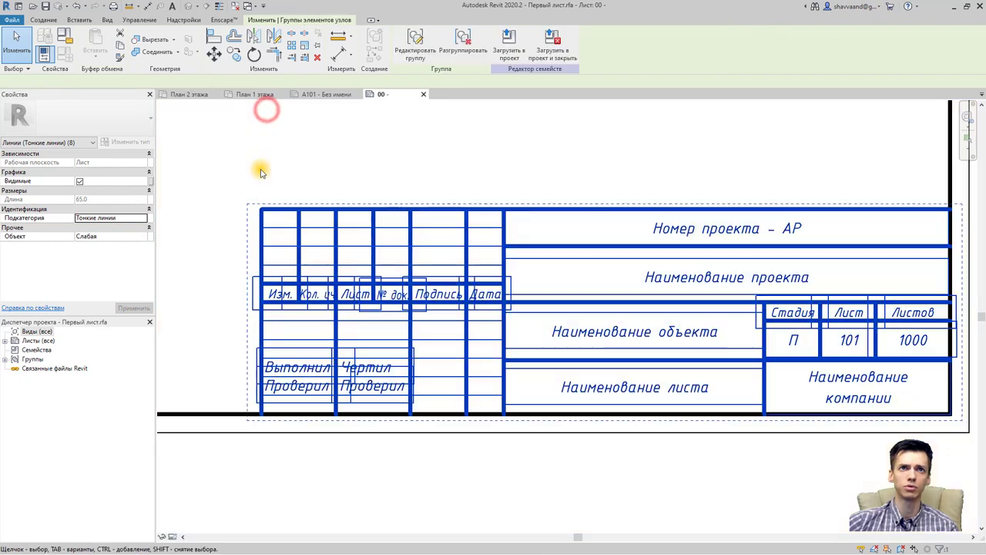
Save the title block family as 'Рамка моя' and load it into the project
click(272, 180)
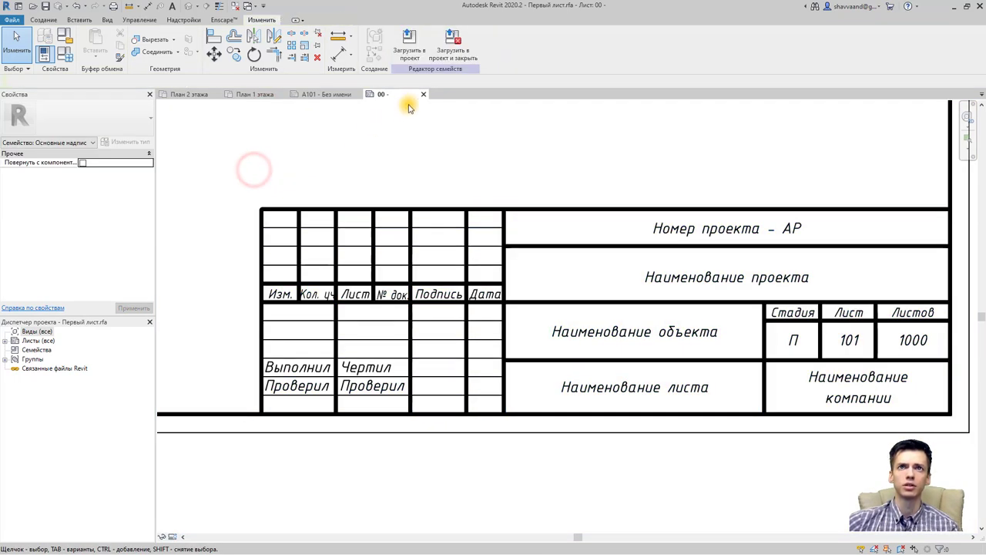
click(452, 43)
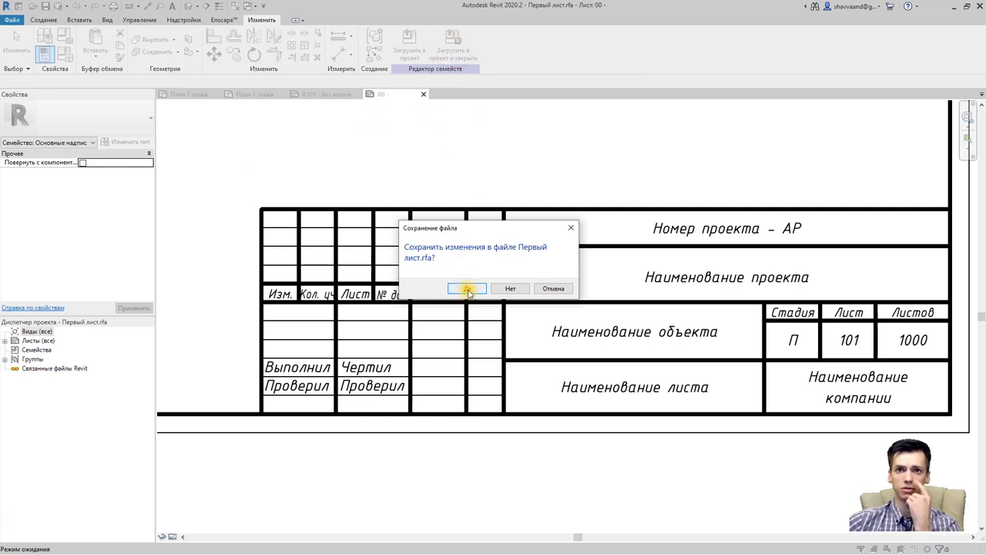
click(468, 288)
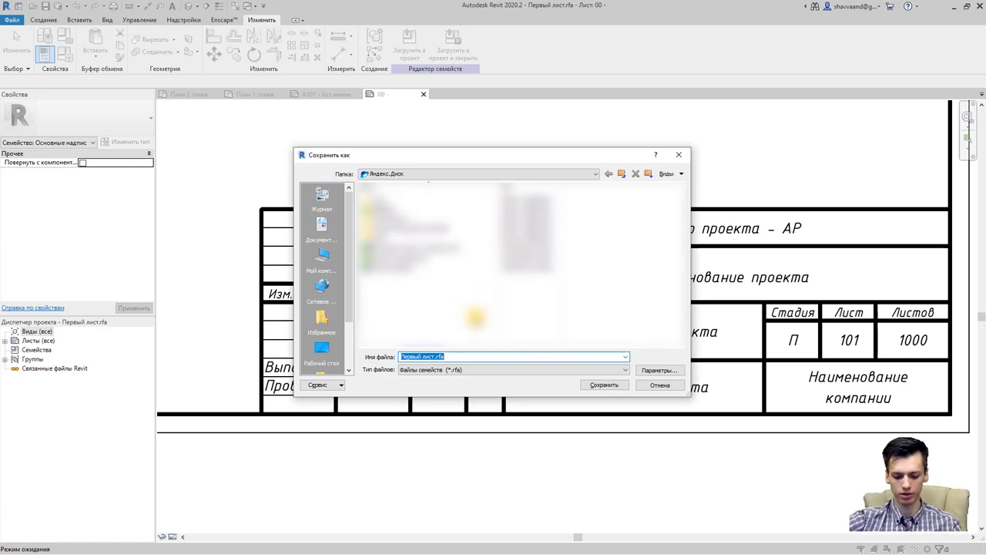
text(Рамка моя)
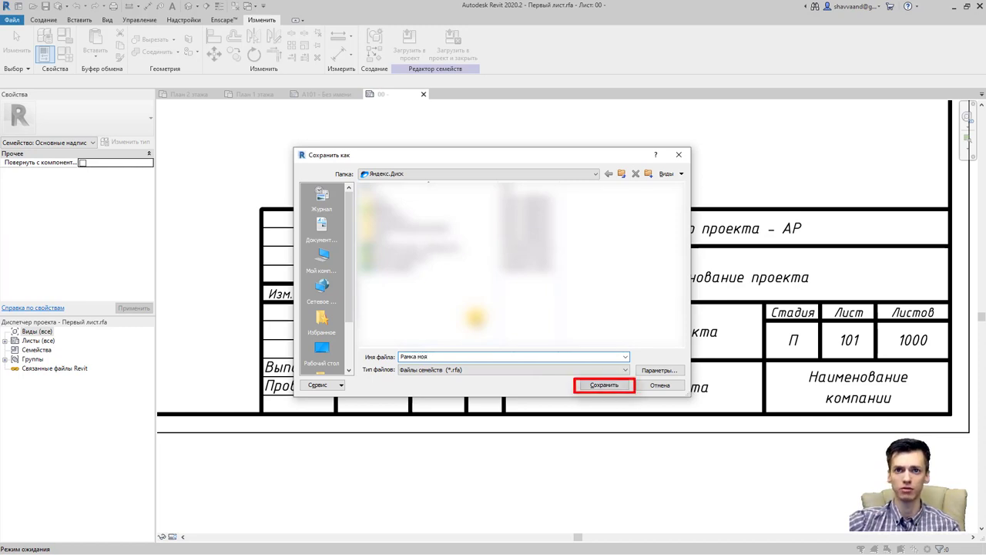
key(Return)
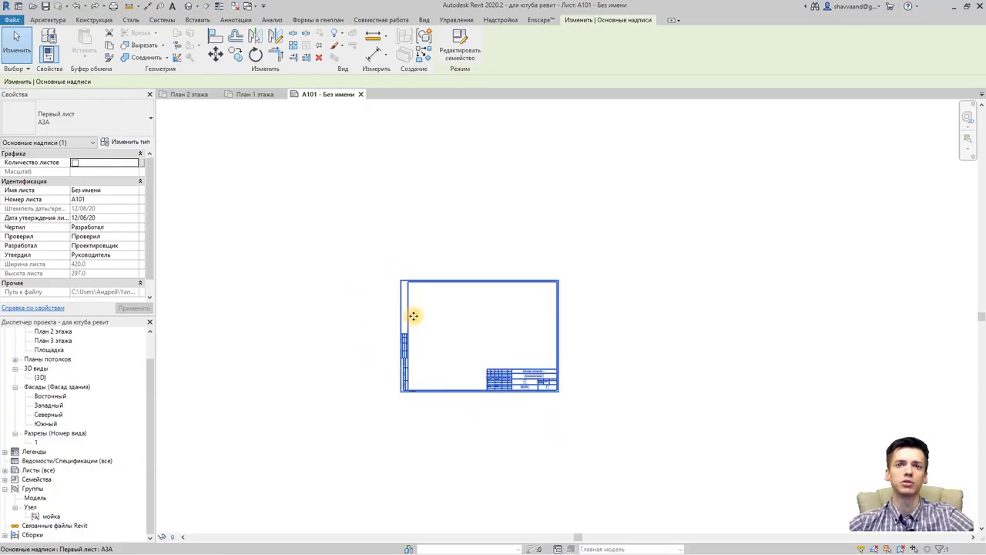
Switch the sheet's title block type to Рамка моя : A2A
scroll(423, 336, up, 2)
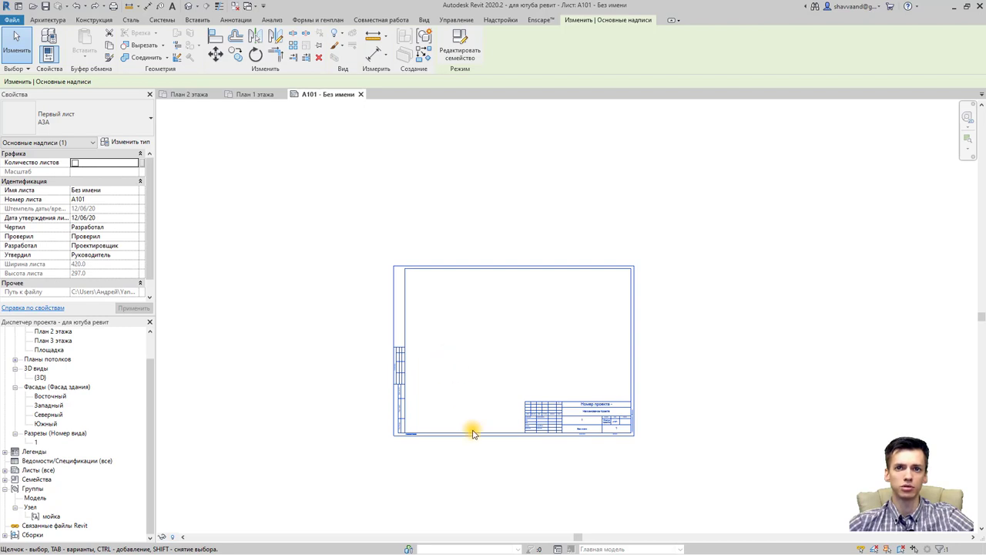
click(488, 466)
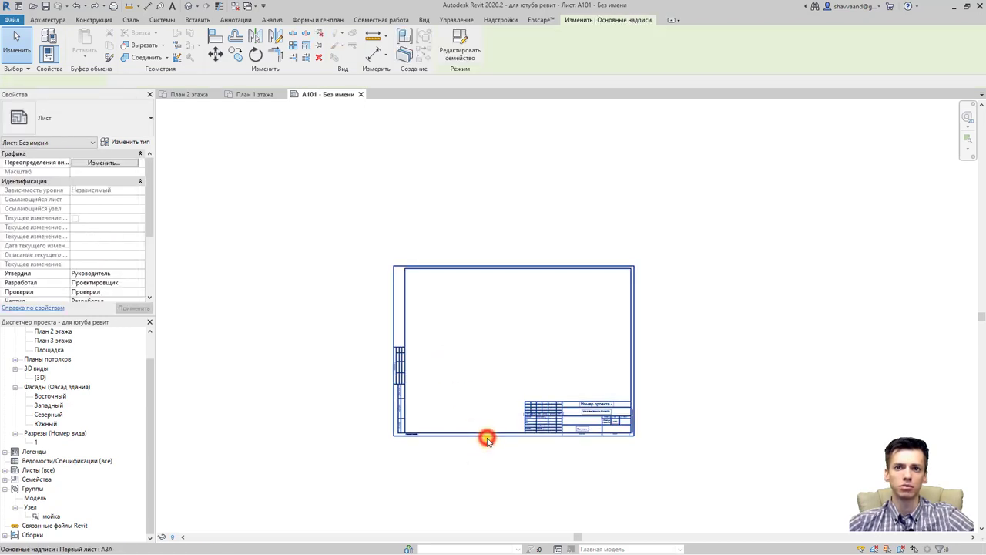
click(456, 433)
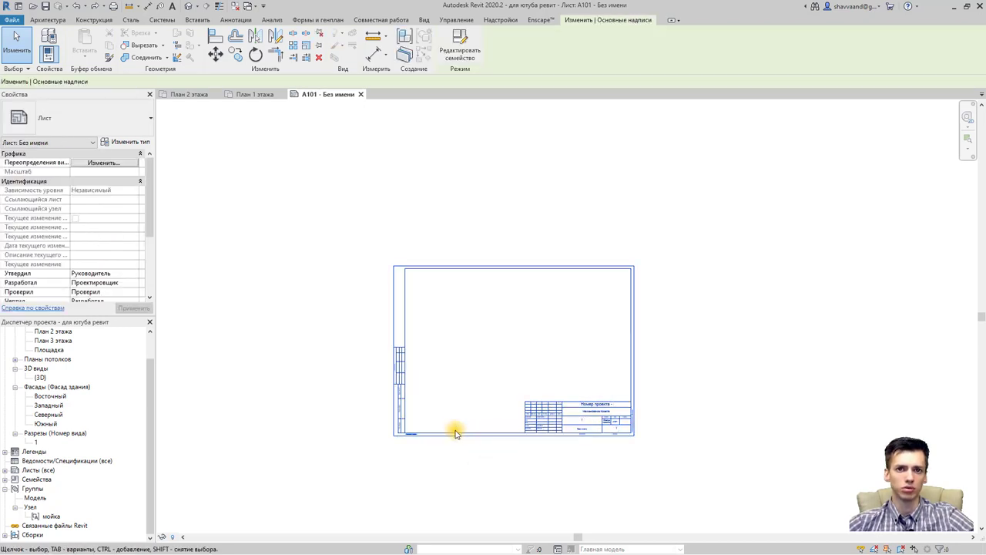
scroll(578, 433, up, 5)
click(567, 433)
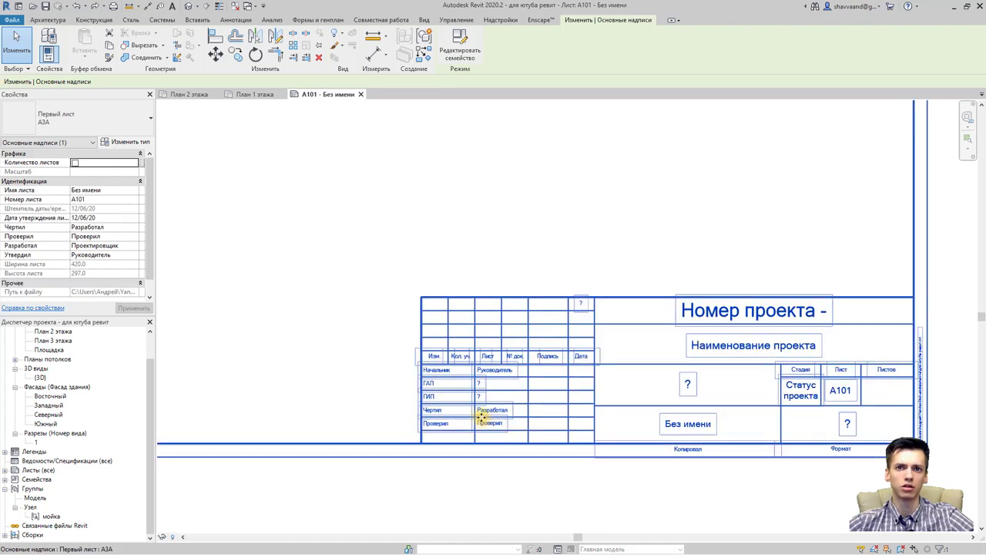
click(139, 128)
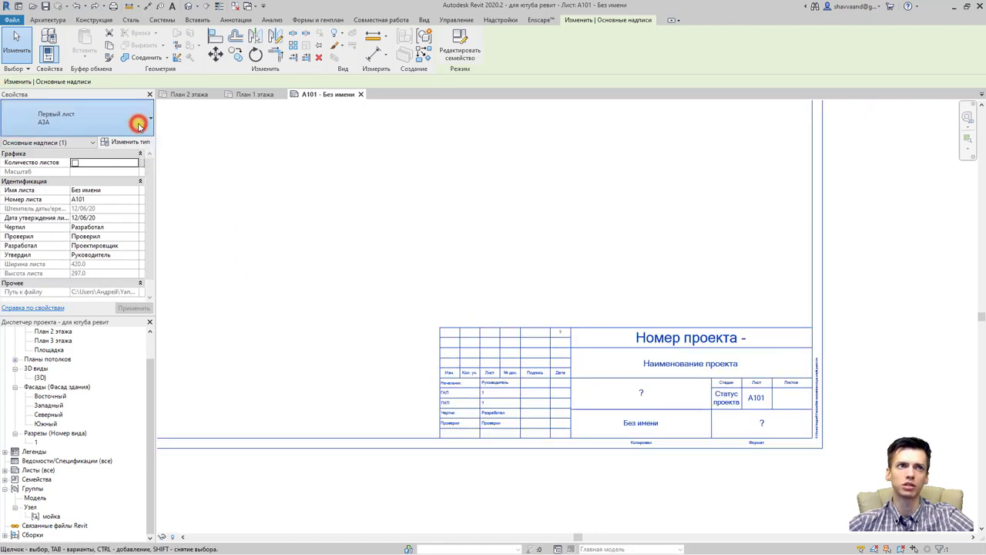
scroll(105, 254, up, 6)
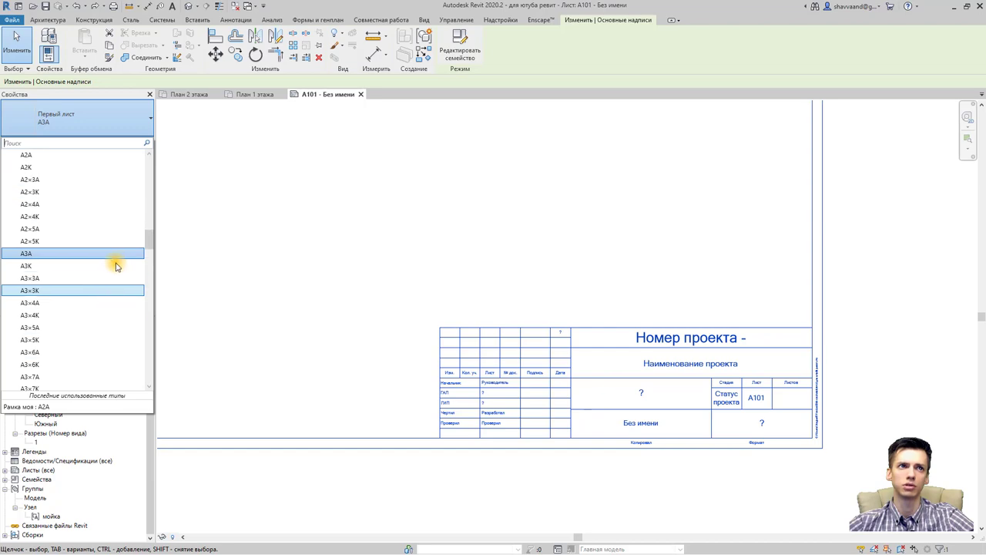
drag(151, 231, 153, 155)
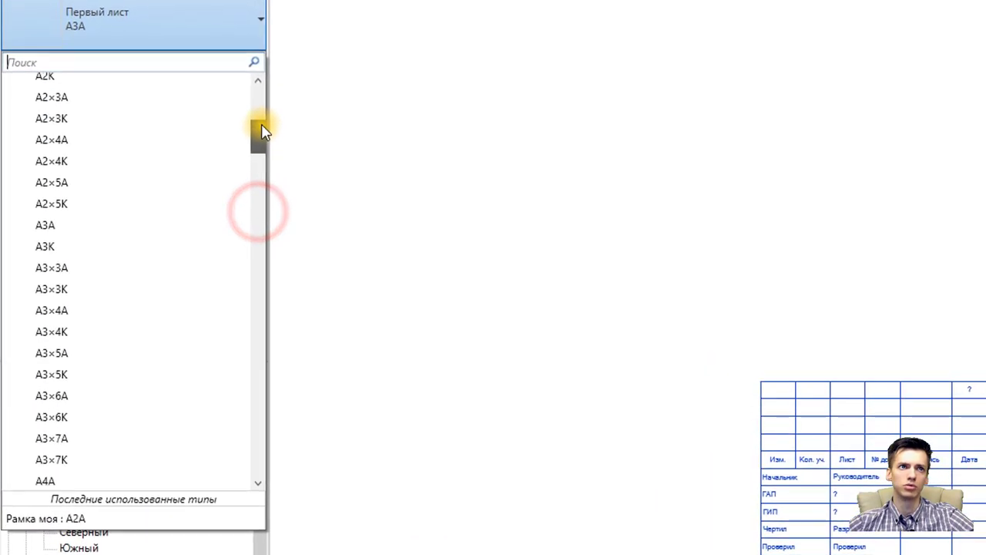
mouse_move(265, 116)
mouse_down()
mouse_move(255, 423)
mouse_move(243, 497)
mouse_up()
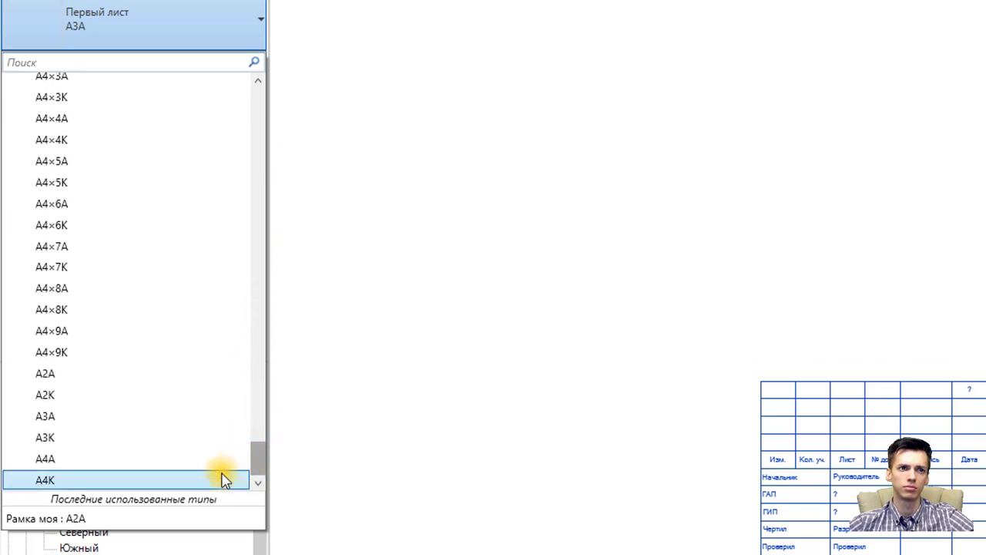
click(98, 518)
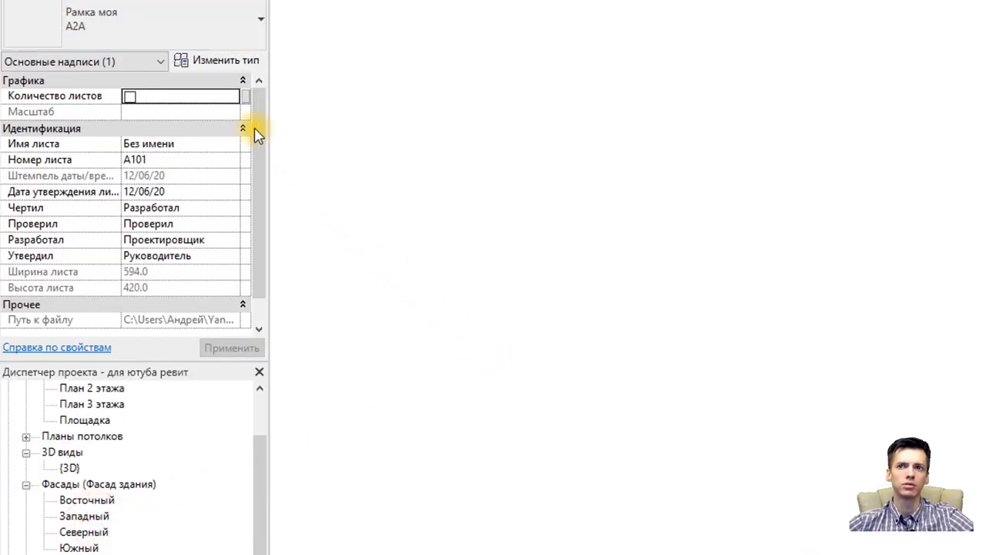
Change the title block type to Рамка моя : A3A instead
click(233, 36)
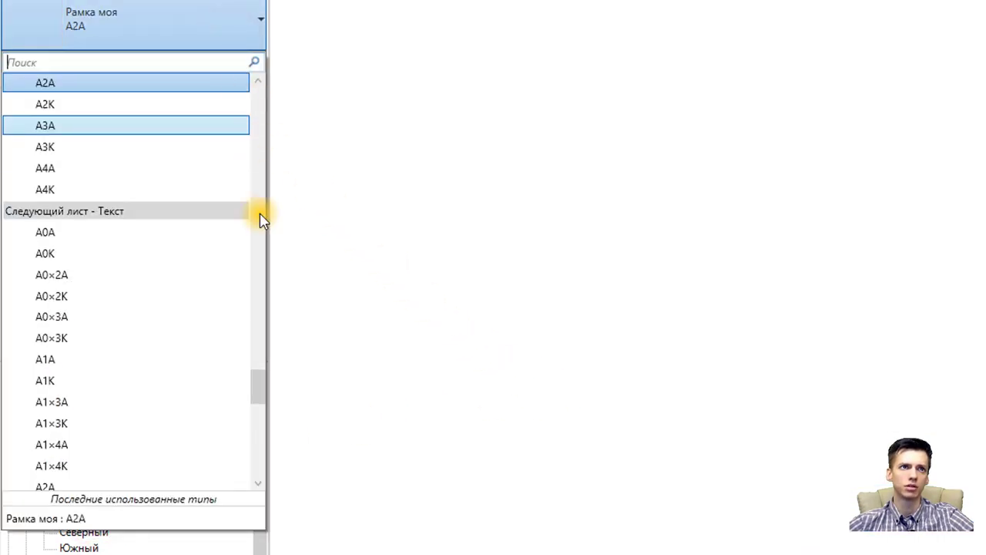
mouse_move(258, 401)
mouse_down()
mouse_move(260, 470)
mouse_move(277, 301)
mouse_up()
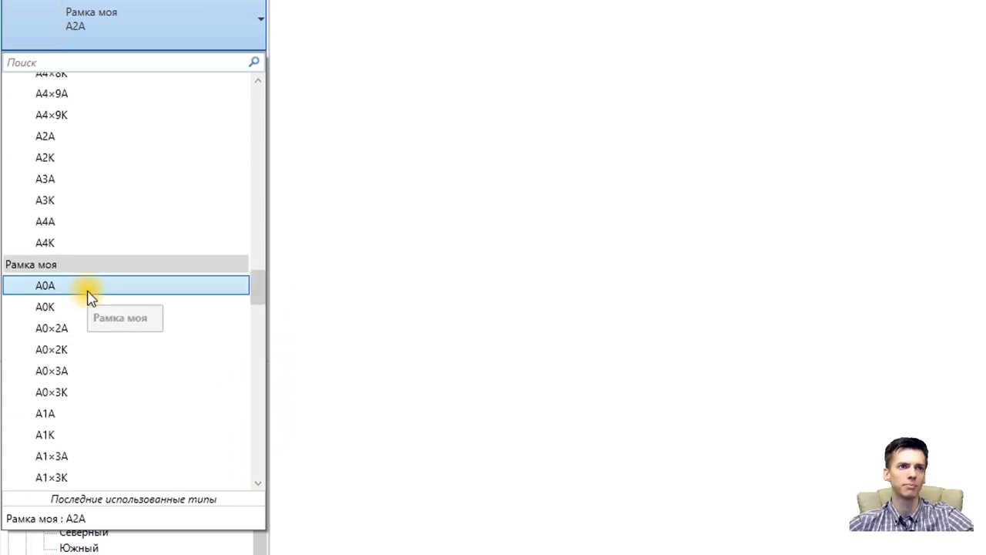
scroll(89, 302, down, 2)
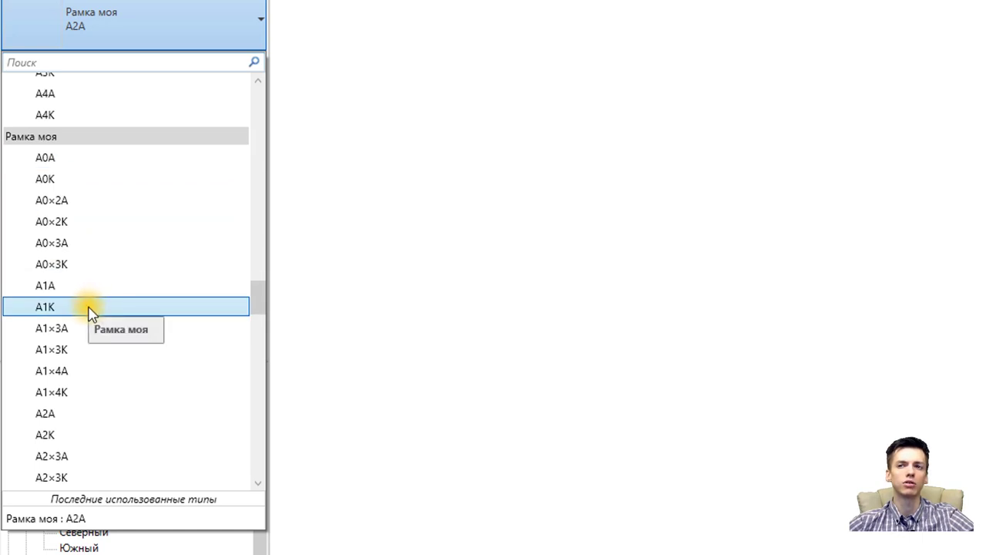
scroll(87, 317, down, 1)
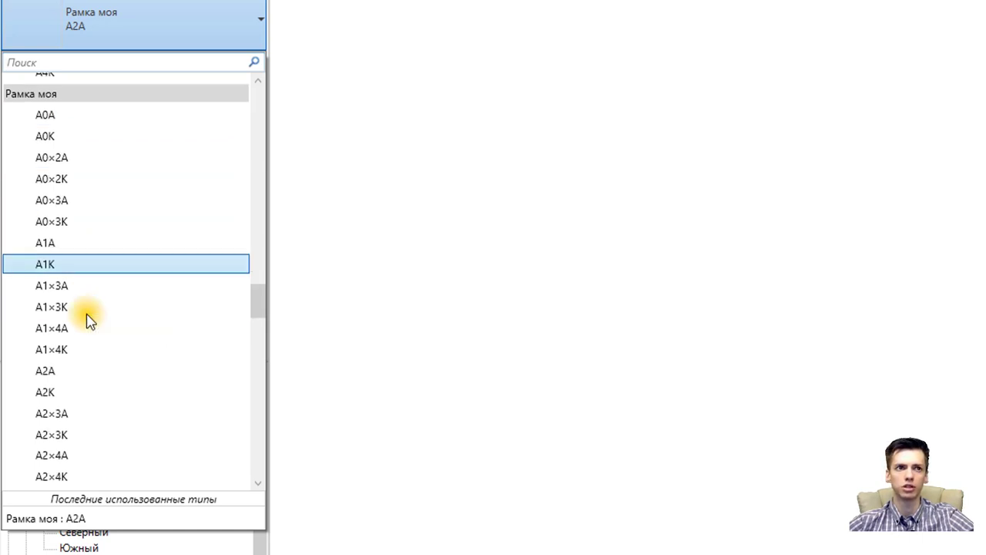
scroll(88, 321, down, 1)
scroll(88, 324, down, 2)
scroll(84, 330, down, 2)
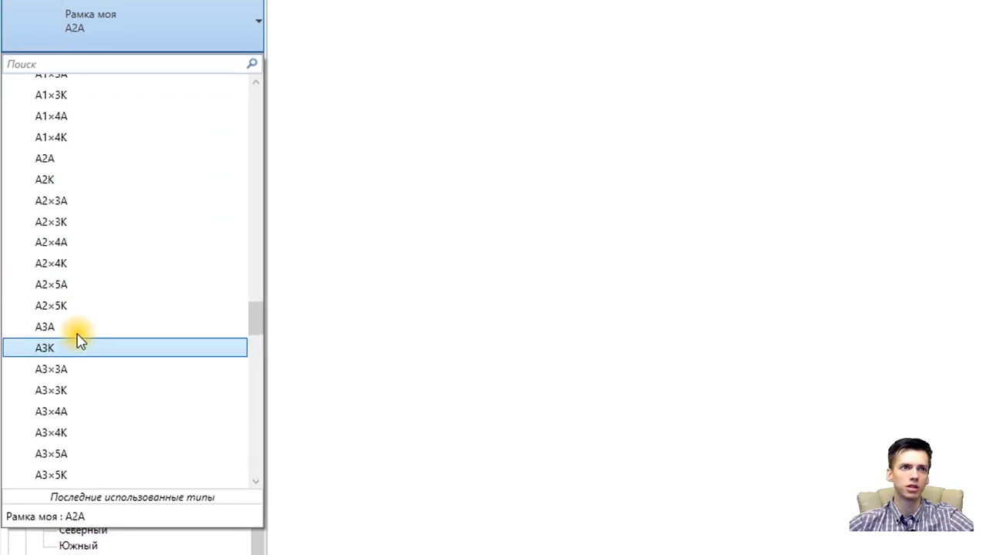
click(77, 329)
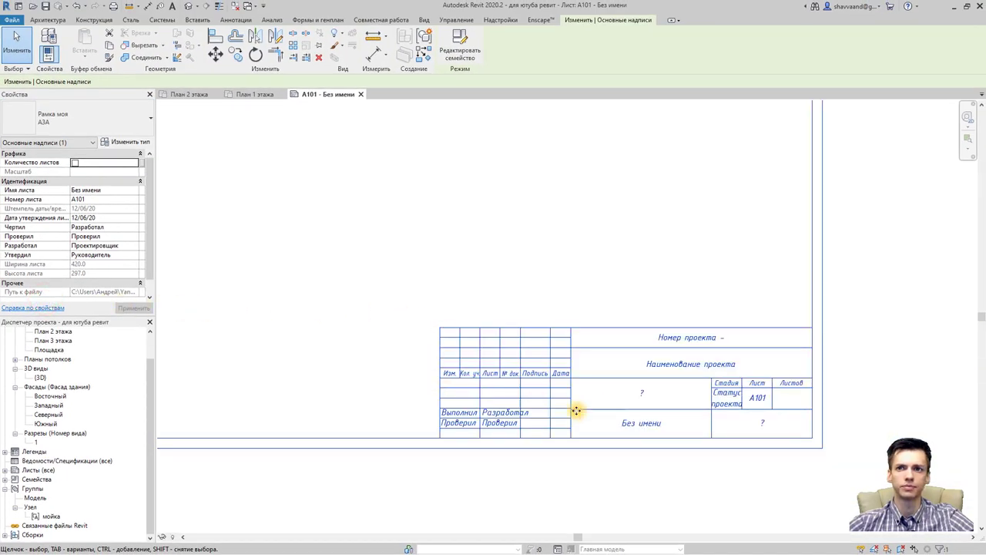
Turn off Thin Lines so the sheet shows real line weights
click(557, 476)
scroll(539, 462, up, 1)
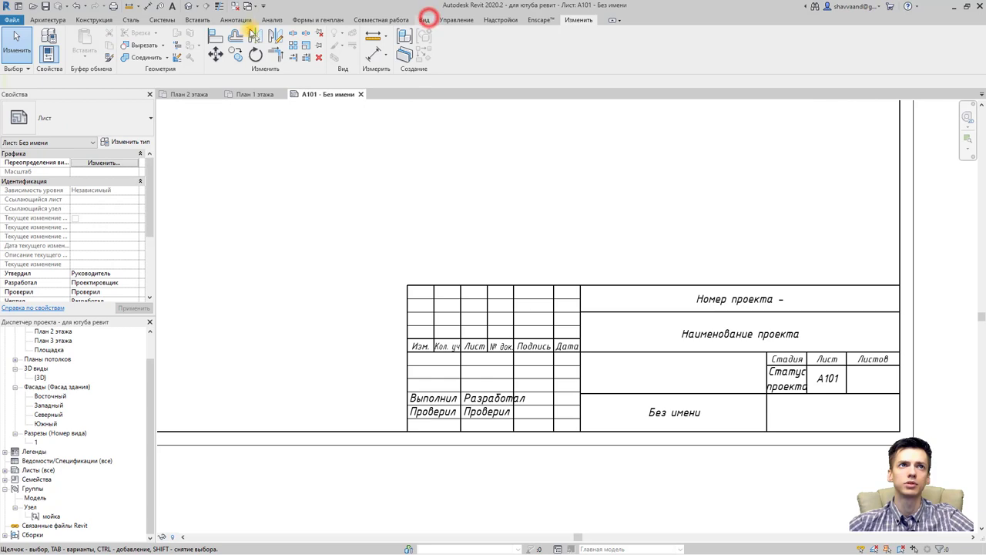
click(114, 61)
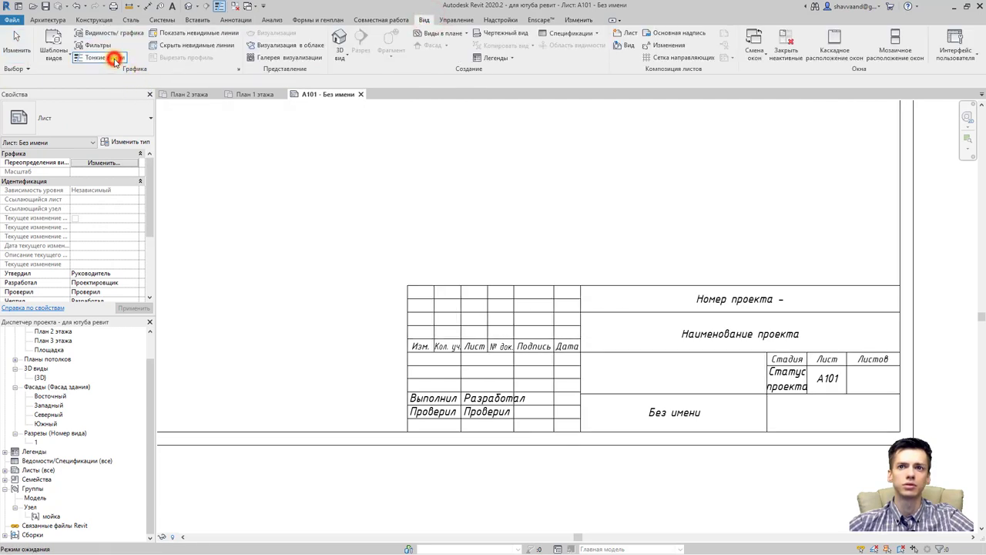
Zoom and pan around the title block to inspect the left stamp column and print date
scroll(428, 379, up, 2)
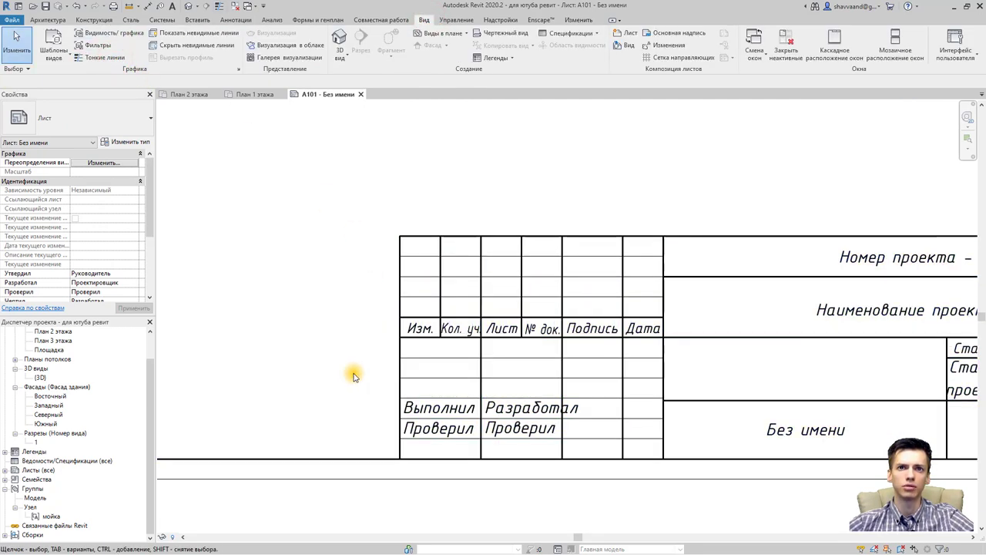
scroll(351, 372, down, 2)
click(389, 433)
scroll(455, 443, up, 1)
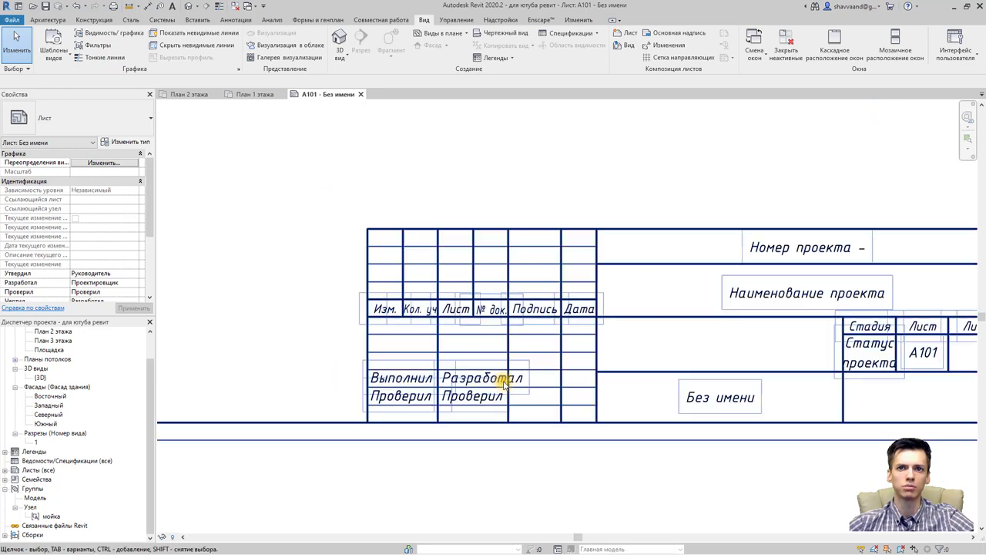
key(Escape)
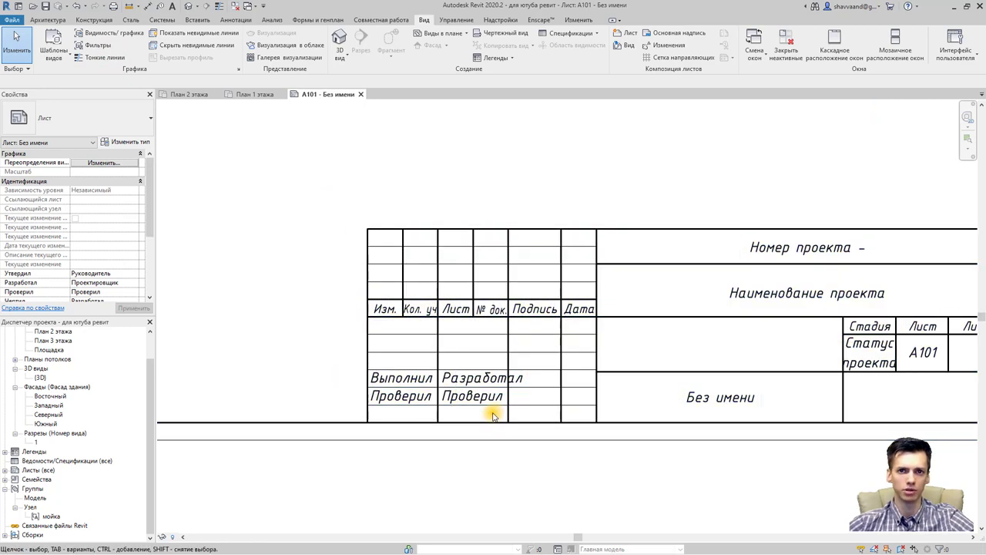
scroll(367, 359, down, 1)
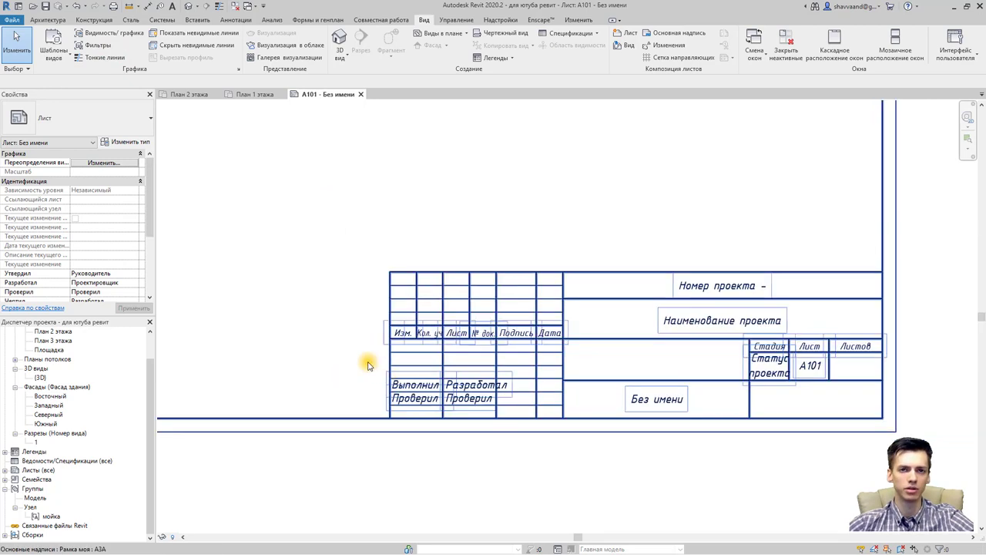
scroll(341, 365, down, 2)
scroll(391, 385, down, 1)
scroll(383, 376, up, 5)
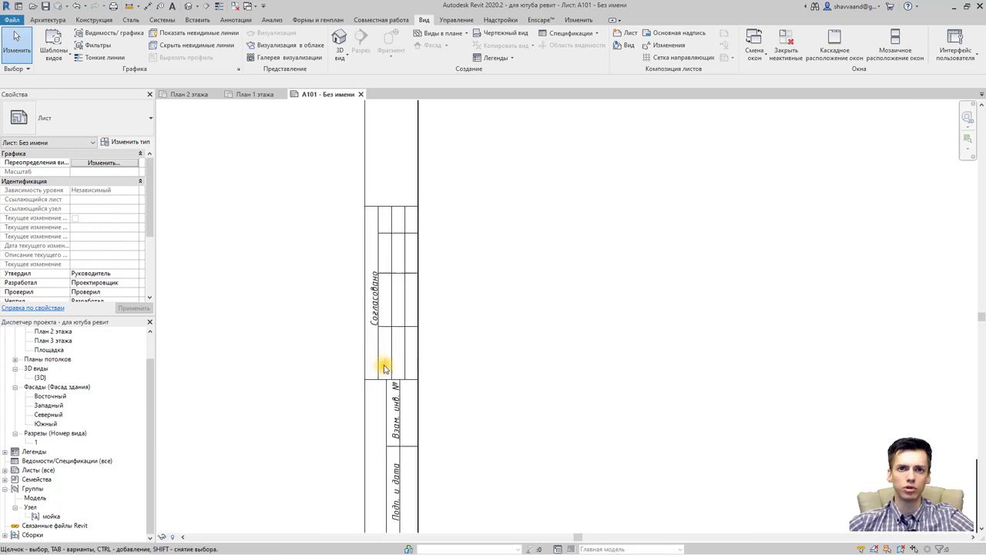
scroll(391, 334, up, 2)
mouse_move(401, 334)
middle_down()
mouse_move(403, 231)
mouse_move(414, 251)
middle_up()
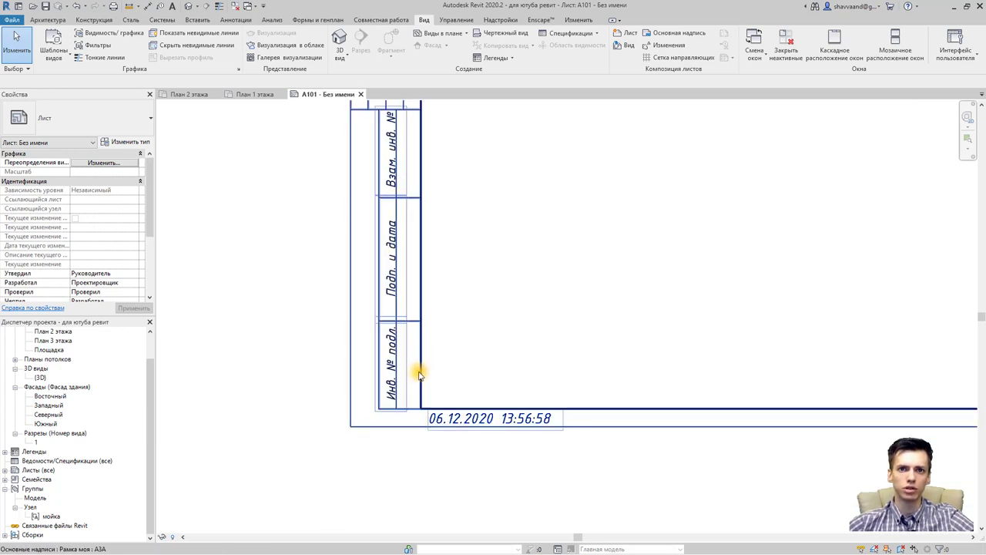
scroll(389, 348, up, 1)
scroll(355, 370, up, 1)
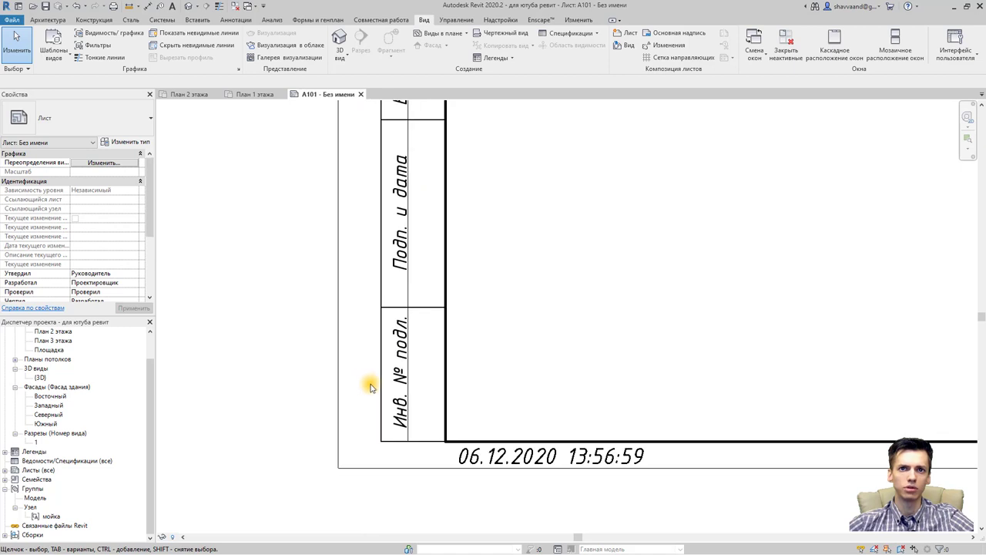
scroll(373, 389, down, 1)
scroll(386, 378, down, 1)
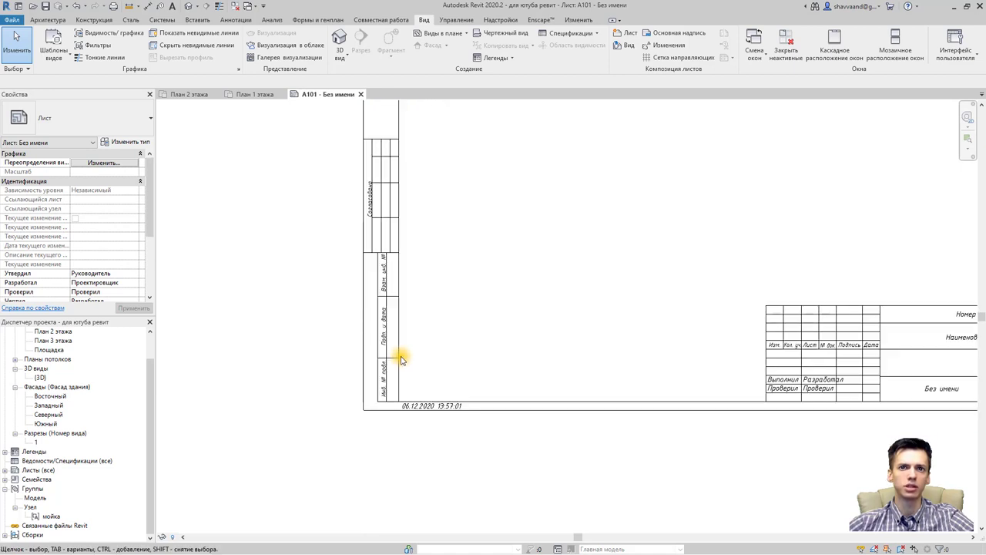
click(400, 358)
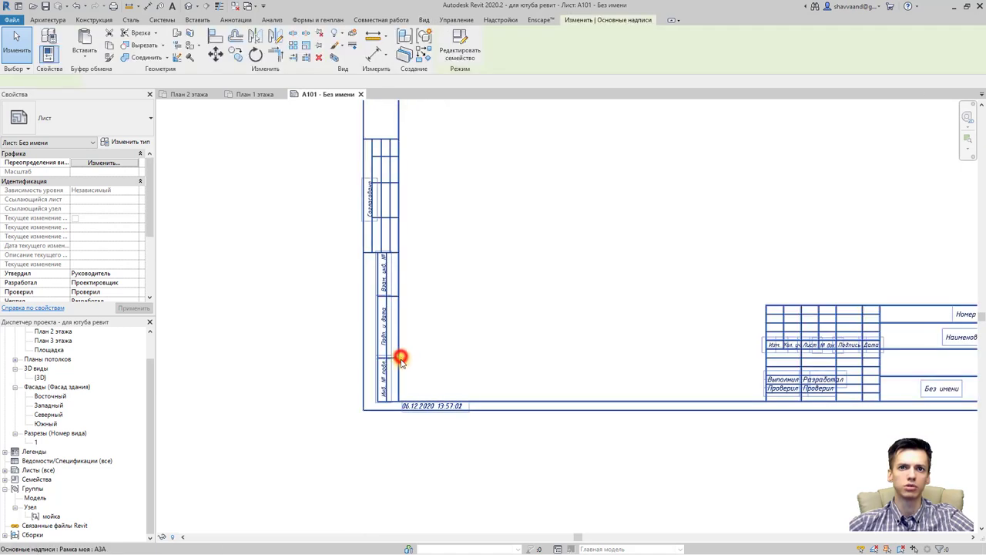
Open the title block family and enter editing of the Дополнительный штамп side-stamp group
click(465, 58)
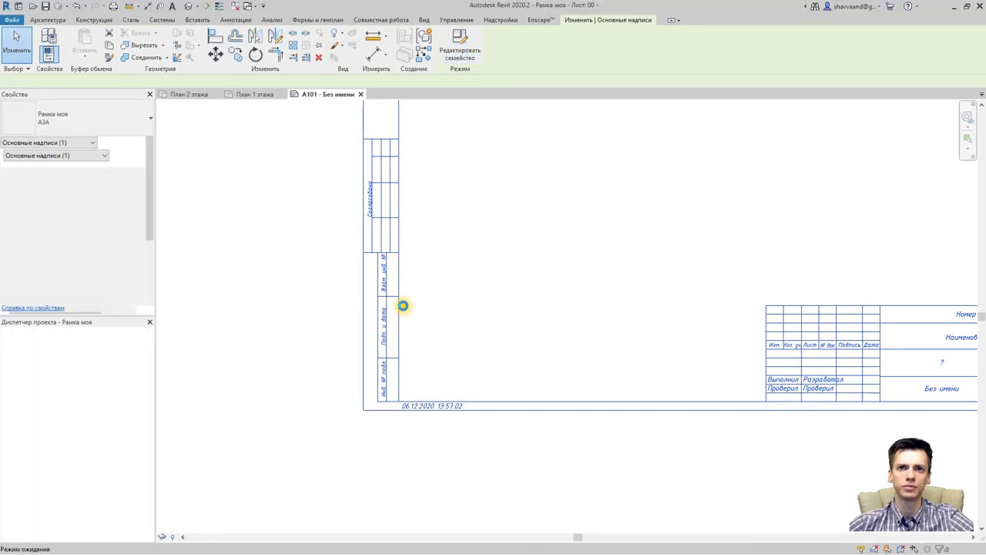
scroll(300, 290, up, 5)
click(283, 269)
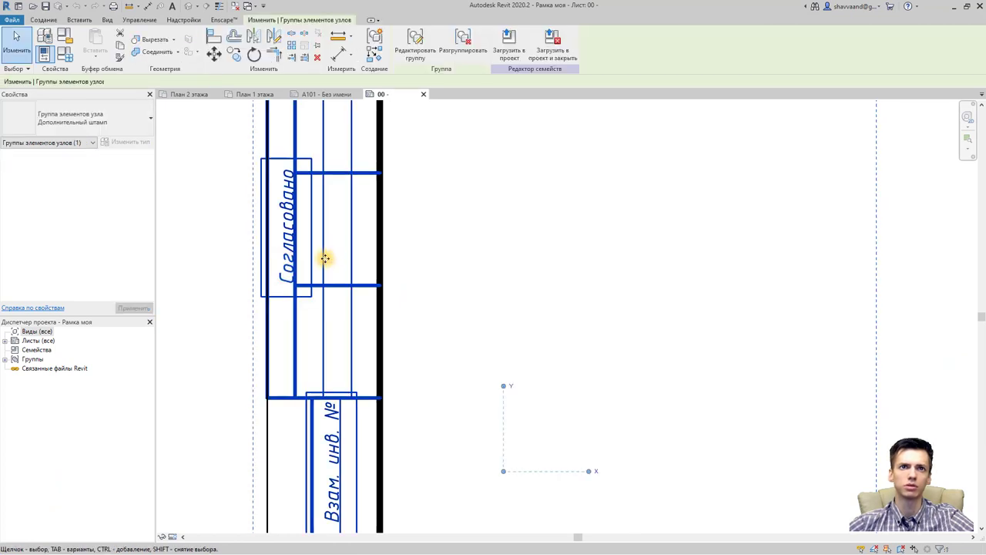
scroll(326, 259, down, 3)
scroll(325, 257, down, 2)
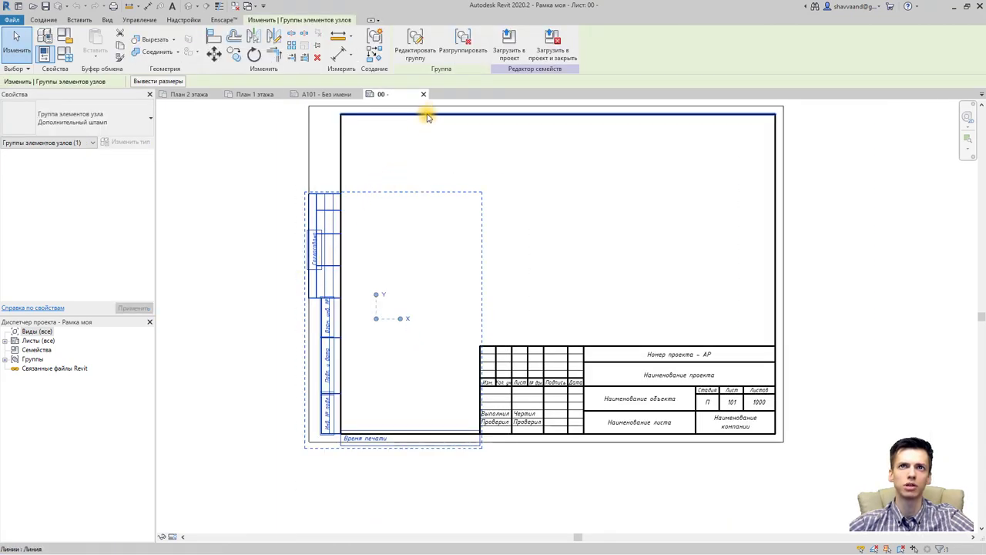
click(417, 42)
Check the Взам. инв. №, Подп. и дата and Инв. № подл. labels, then finish group editing
scroll(313, 254, up, 1)
scroll(314, 264, up, 2)
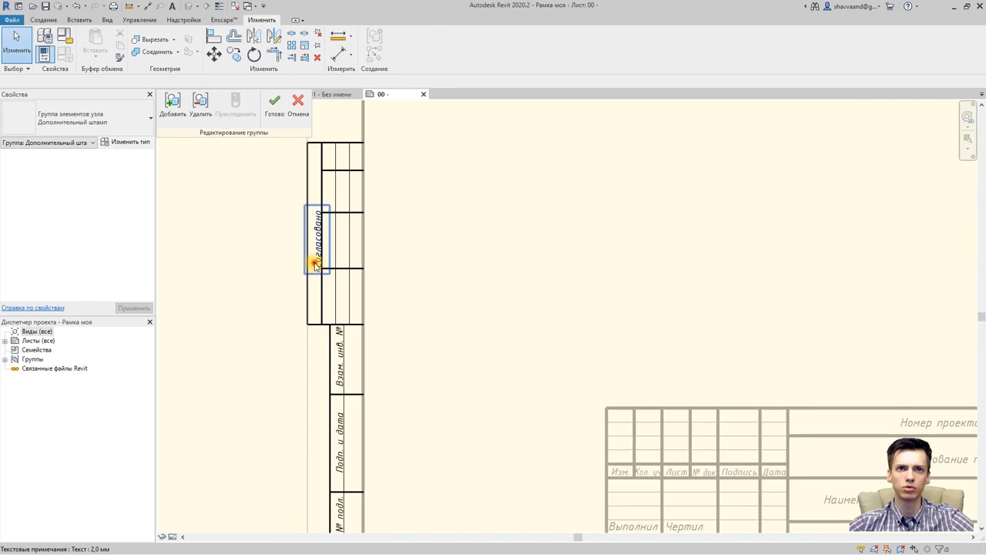
click(315, 262)
click(339, 372)
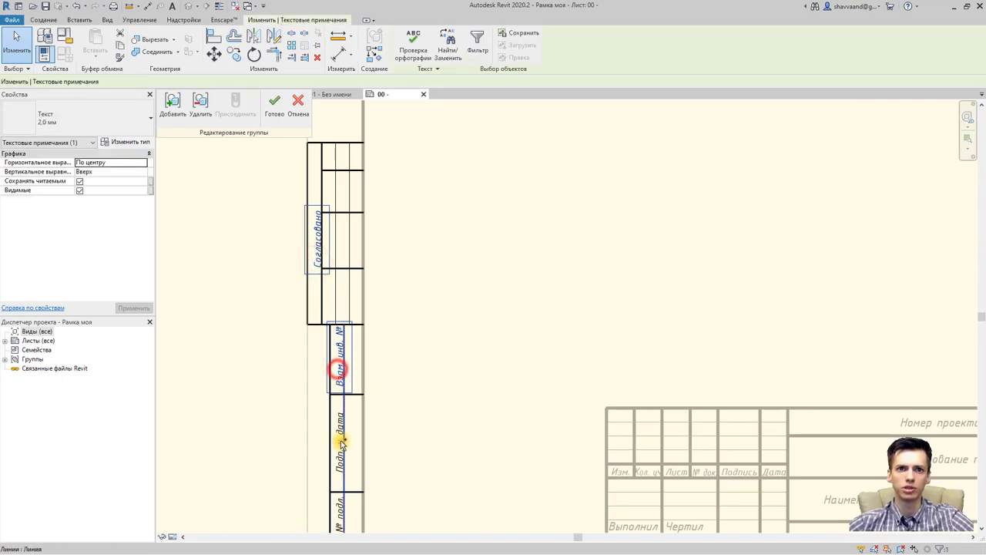
ctrl+click(339, 439)
ctrl+scroll(339, 431, down, 5)
ctrl+click(344, 351)
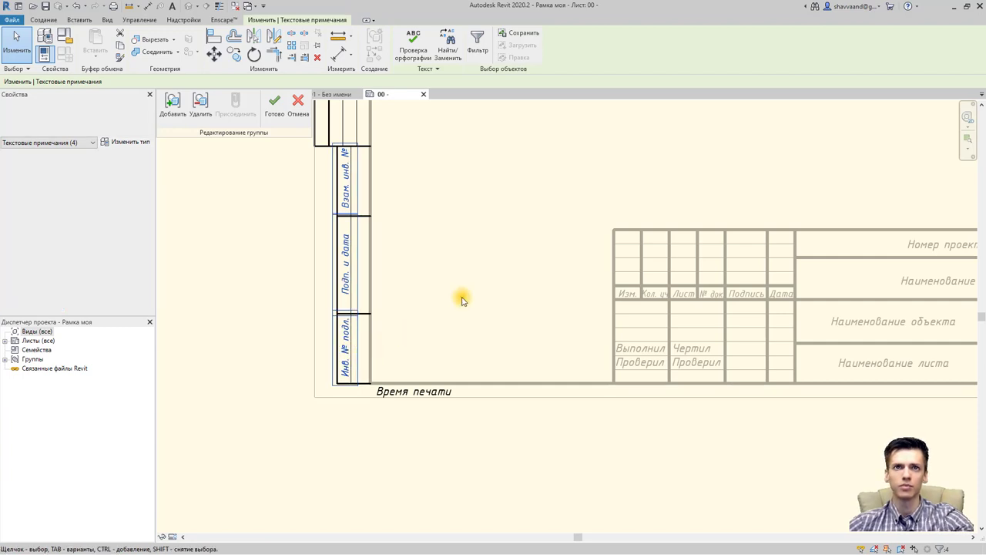
middle_drag(469, 350, 473, 419)
click(475, 197)
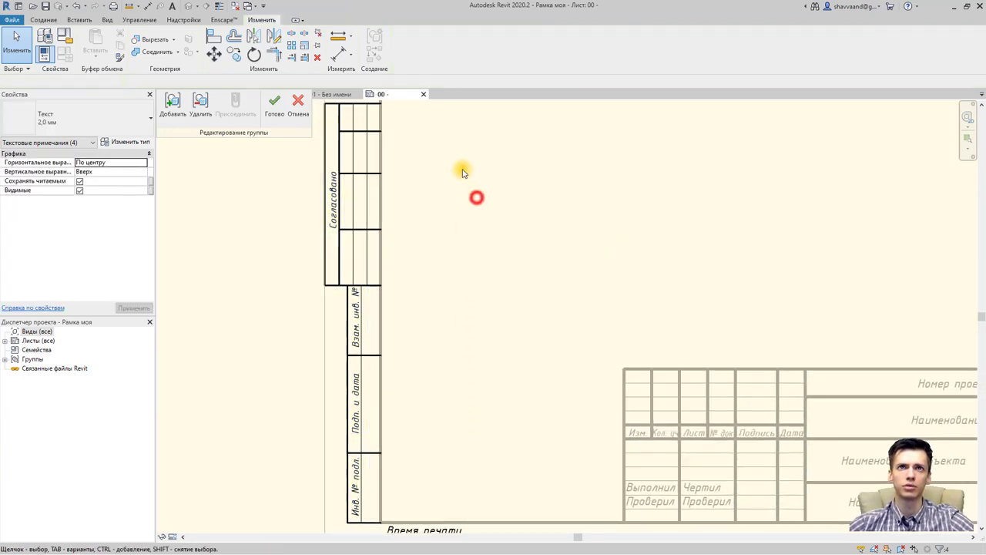
click(271, 114)
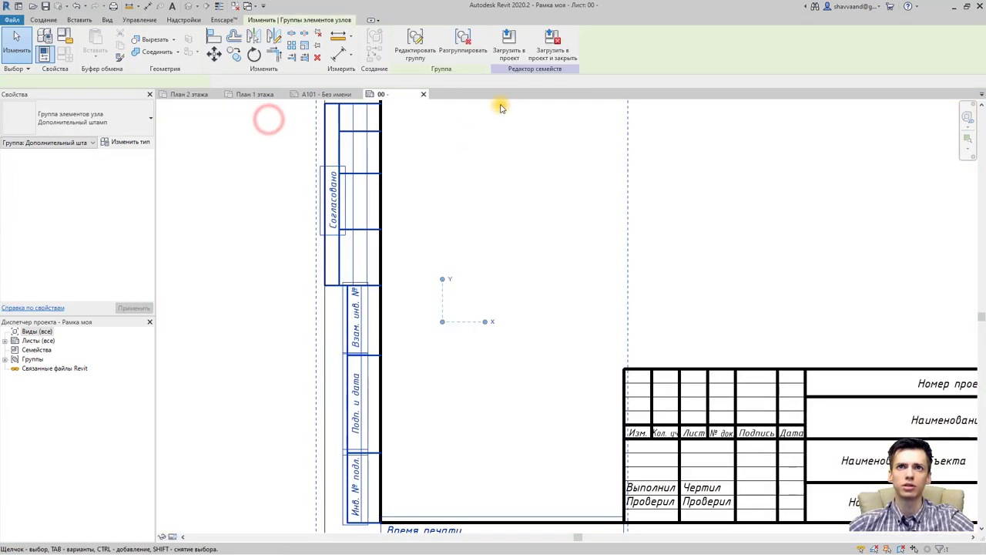
Save over Рамка моя.rfa and reload it, replacing the existing version and parameter values
click(560, 51)
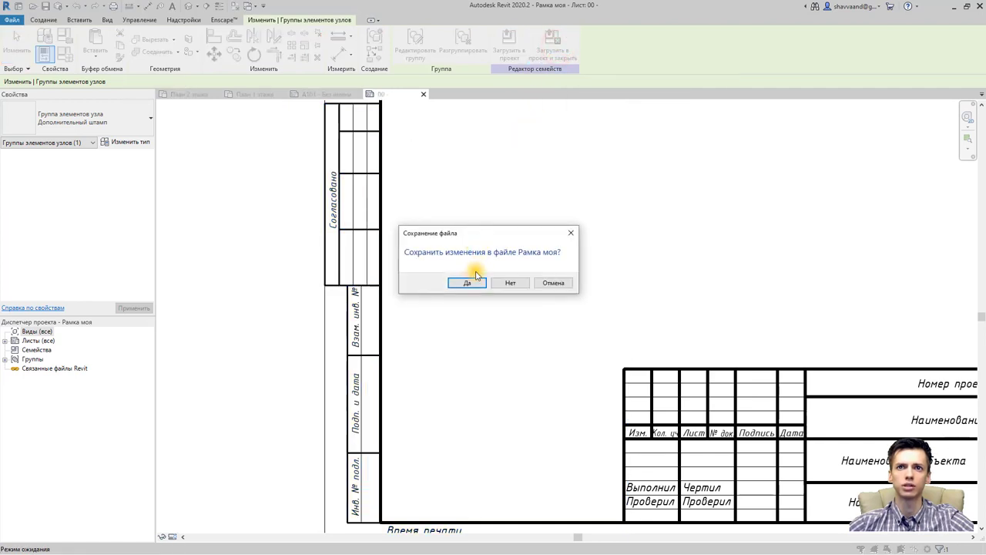
click(468, 285)
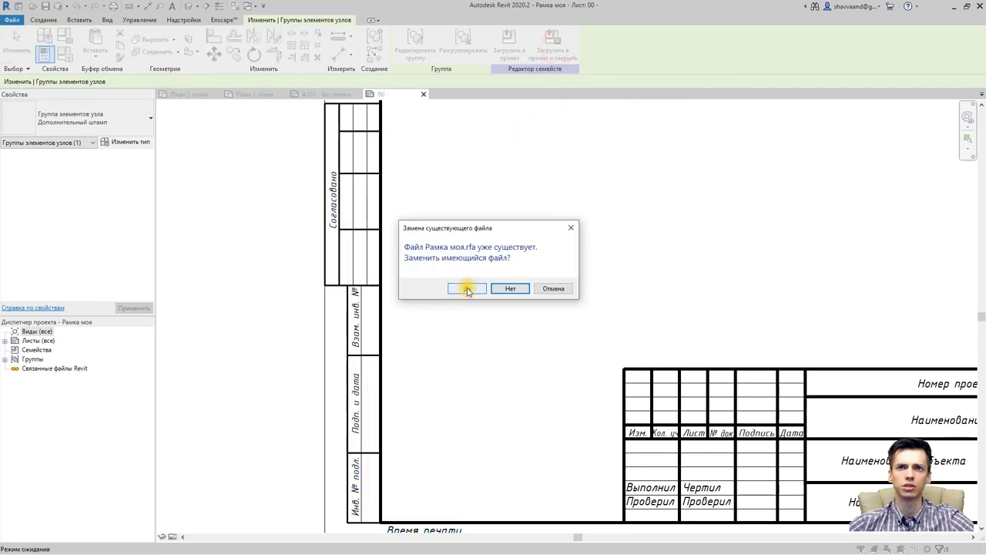
click(473, 290)
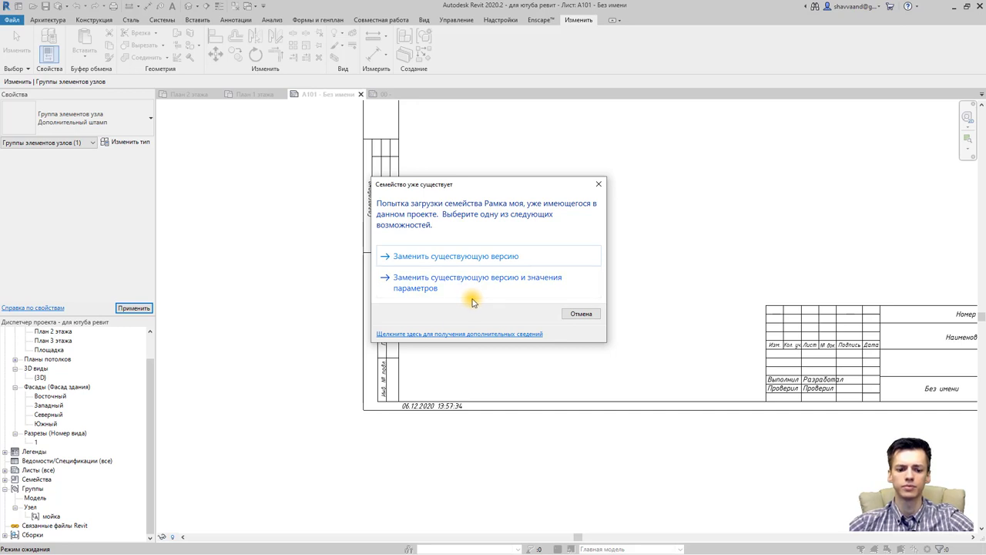
click(472, 278)
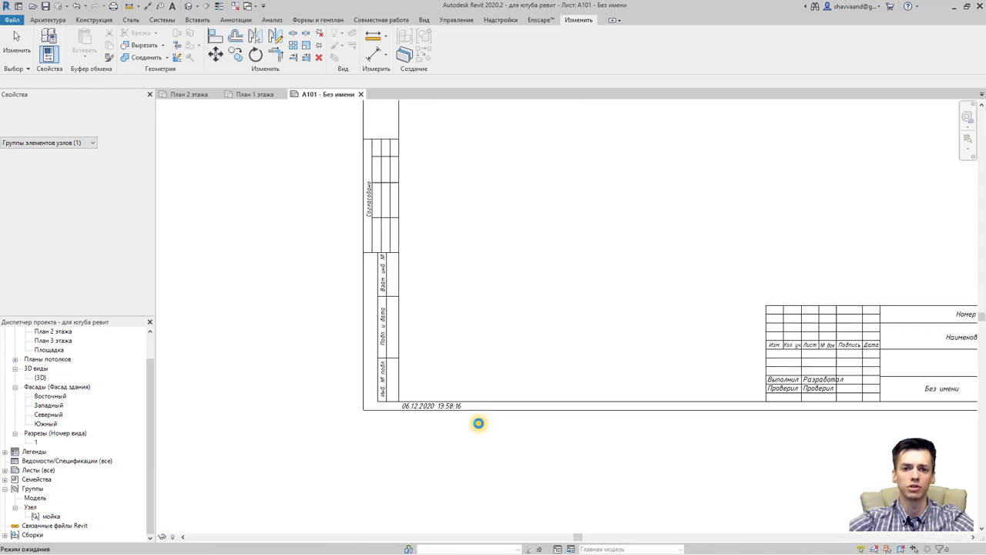
scroll(524, 386, up, 1)
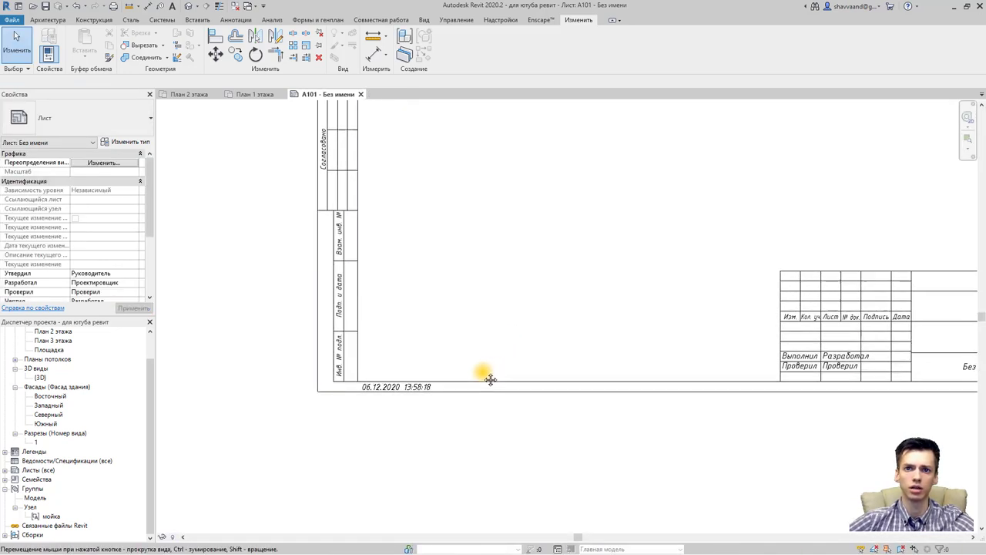
mouse_move(484, 375)
middle_down()
mouse_move(522, 389)
mouse_move(503, 389)
middle_up()
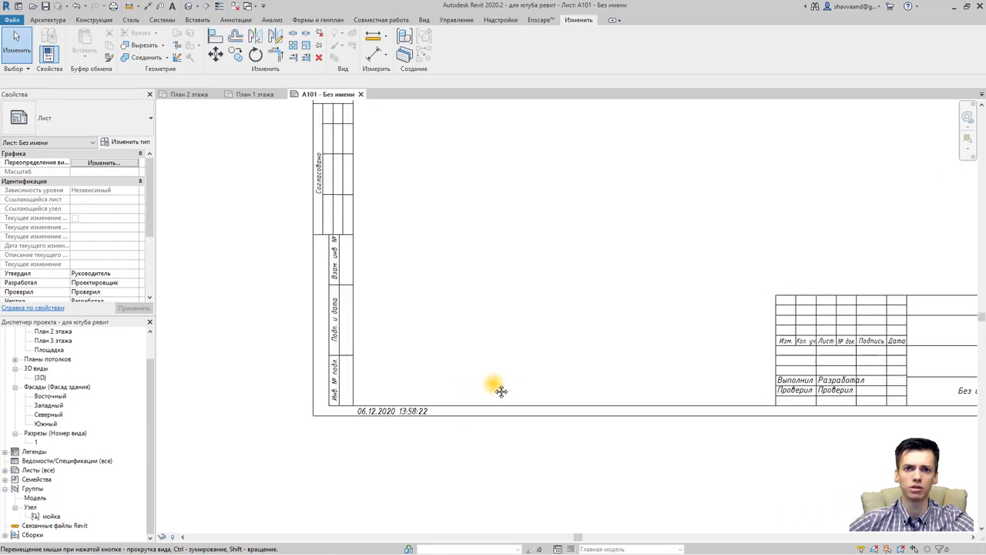
mouse_move(503, 389)
middle_down()
mouse_move(480, 406)
mouse_move(501, 397)
middle_up()
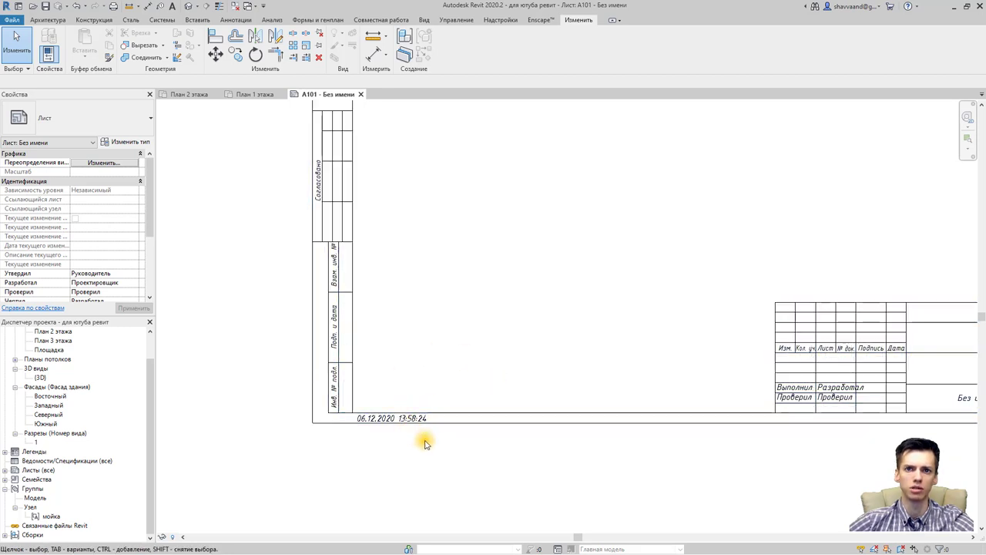
scroll(428, 436, down, 1)
scroll(481, 381, down, 1)
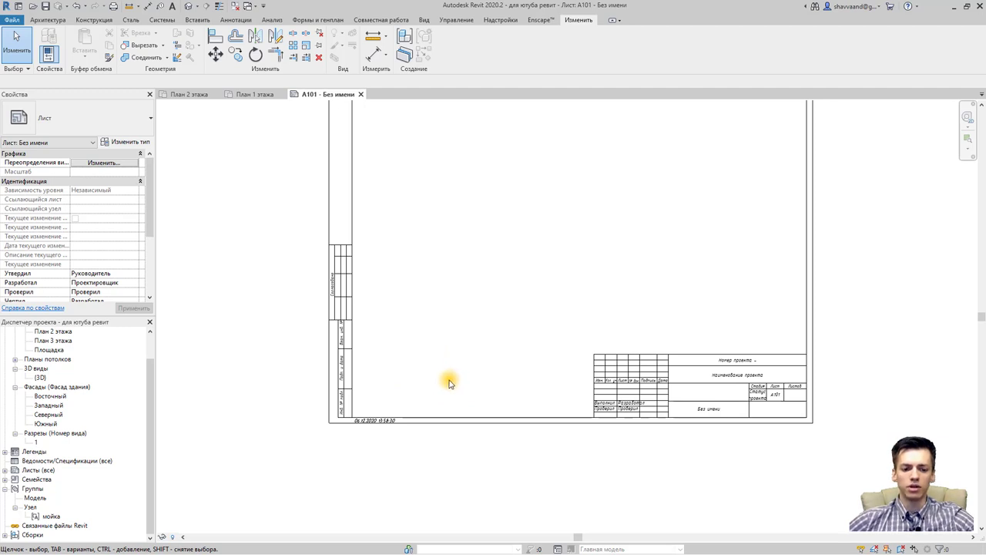
scroll(452, 378, down, 1)
Bring up the Annotation Objects list in Object Styles and scroll to Основные надписи
click(431, 356)
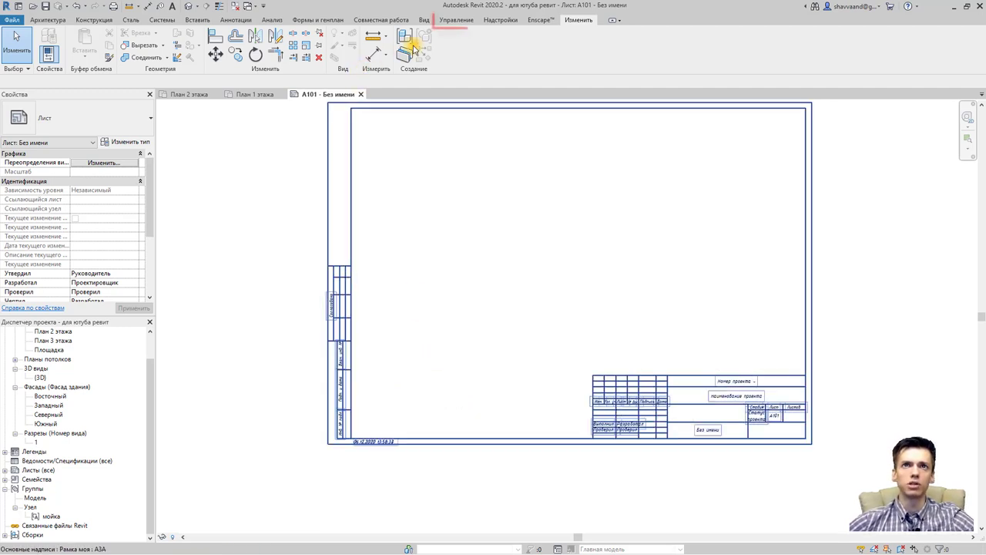
click(456, 20)
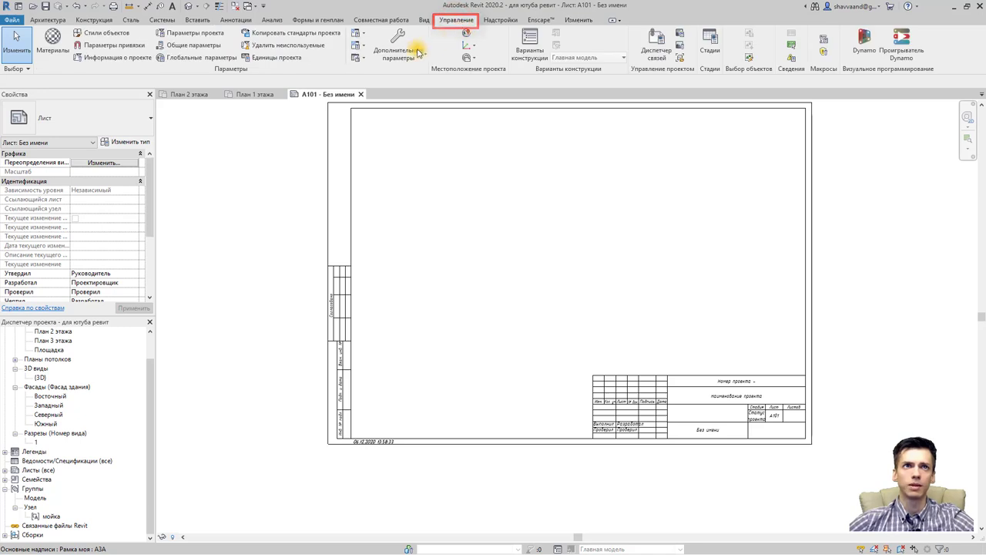
click(116, 36)
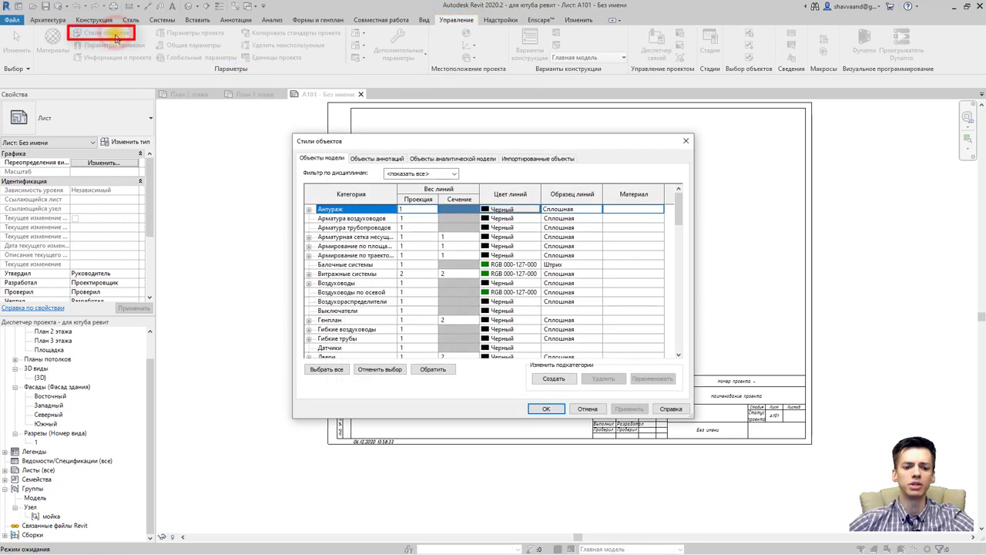
click(377, 158)
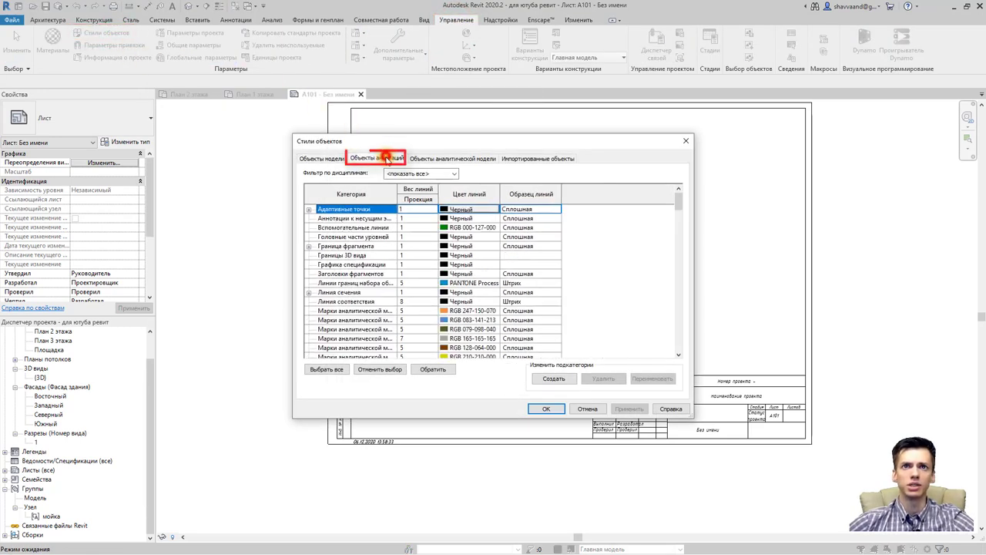
scroll(370, 282, down, 1)
scroll(369, 282, down, 1)
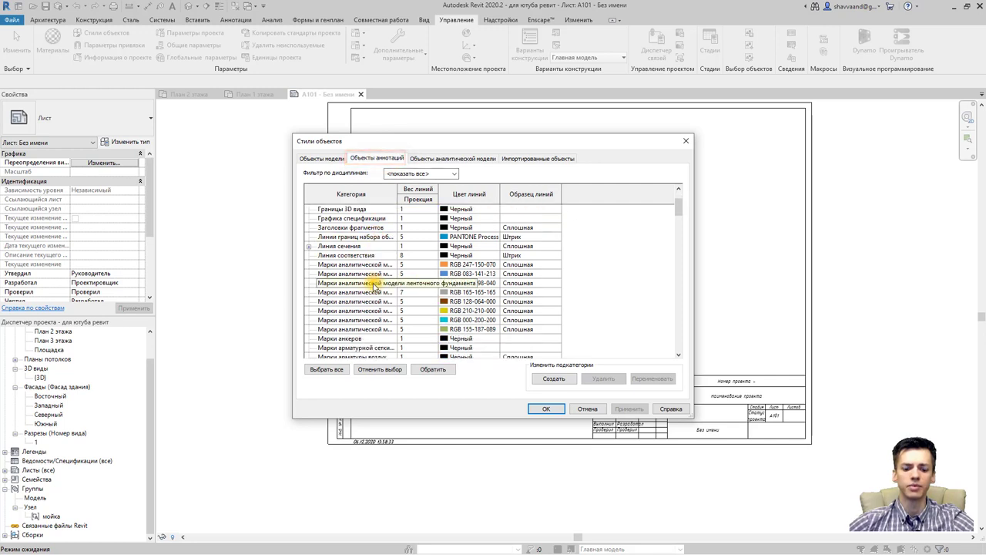
scroll(368, 282, down, 2)
scroll(368, 282, down, 2)
scroll(367, 280, down, 2)
scroll(367, 278, down, 2)
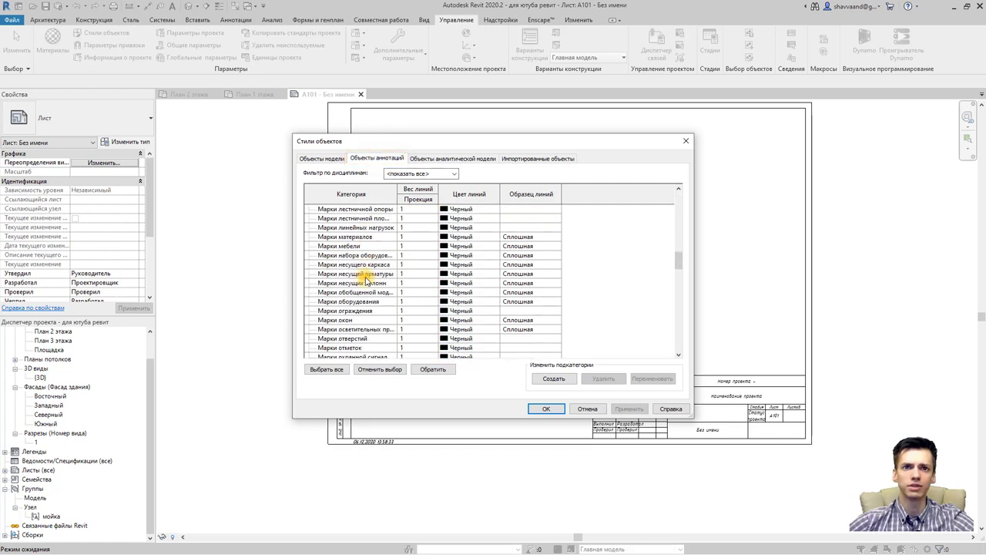
scroll(365, 275, down, 2)
scroll(365, 275, down, 2)
scroll(367, 277, down, 2)
scroll(369, 279, down, 2)
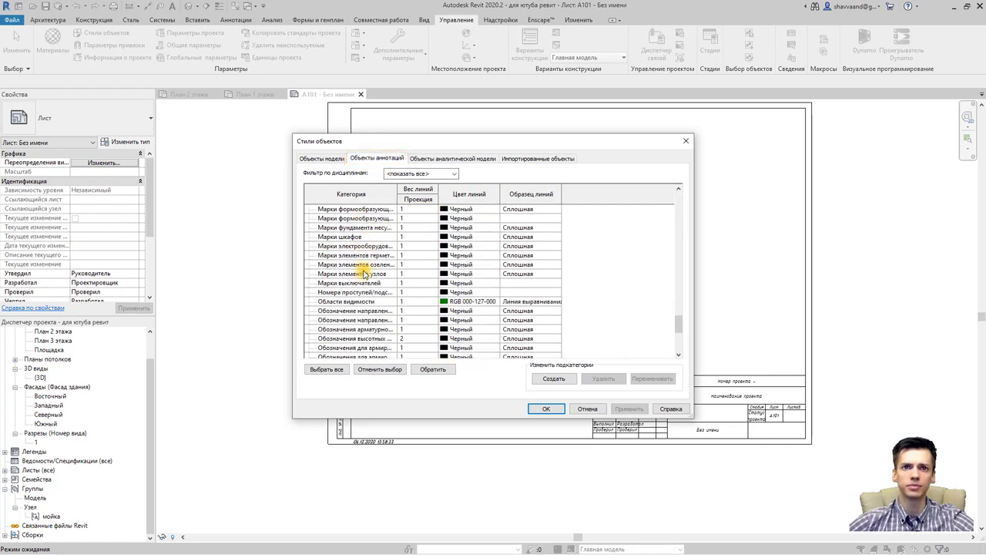
scroll(370, 282, down, 2)
scroll(370, 282, down, 2)
scroll(362, 304, down, 1)
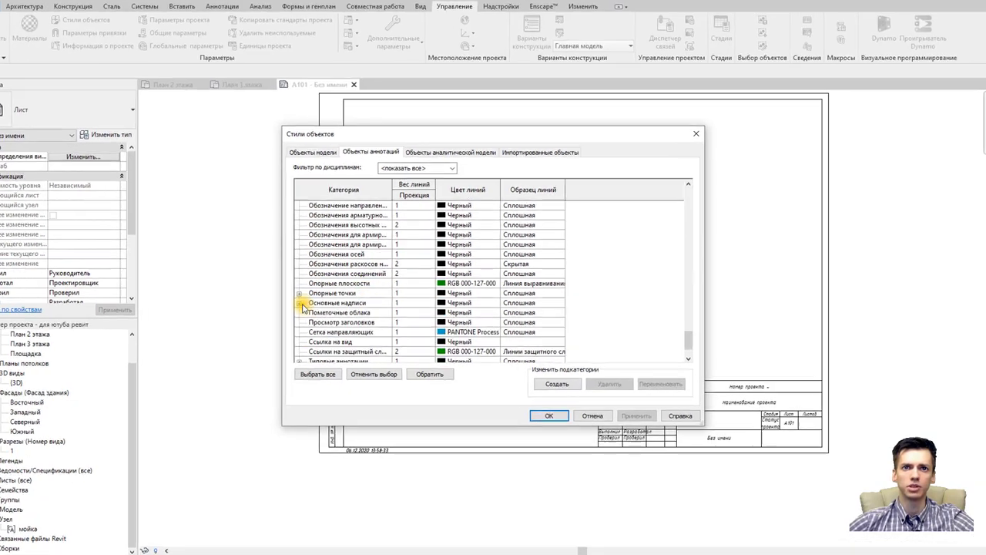
Give the Тонкие линии subcategory of Основные надписи projection line weight 2 and confirm
click(300, 303)
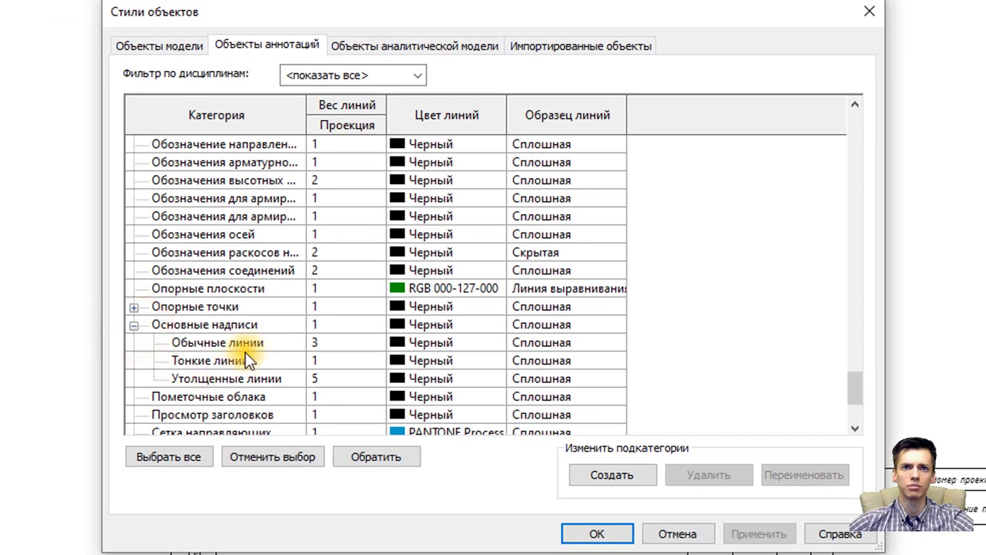
click(280, 380)
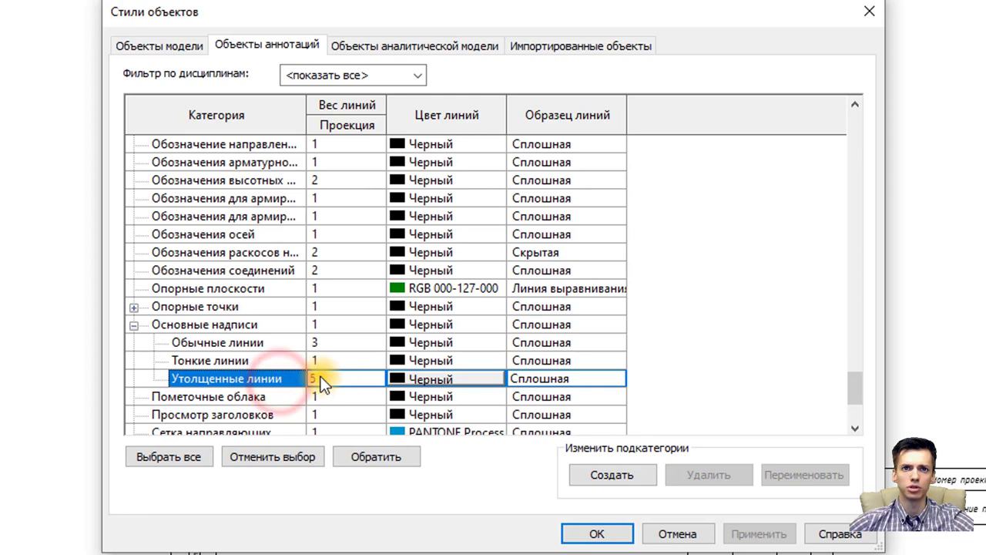
click(248, 363)
click(362, 359)
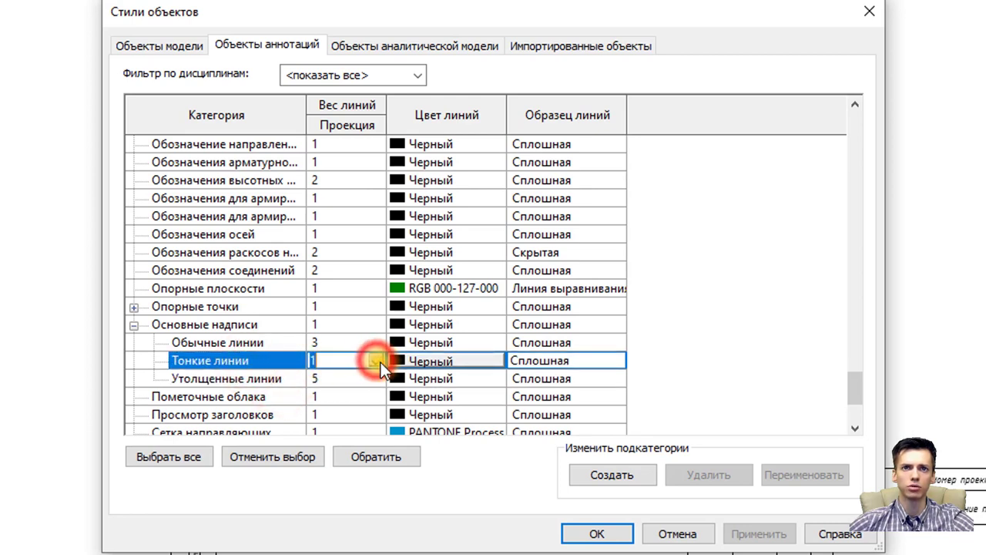
click(376, 360)
click(346, 389)
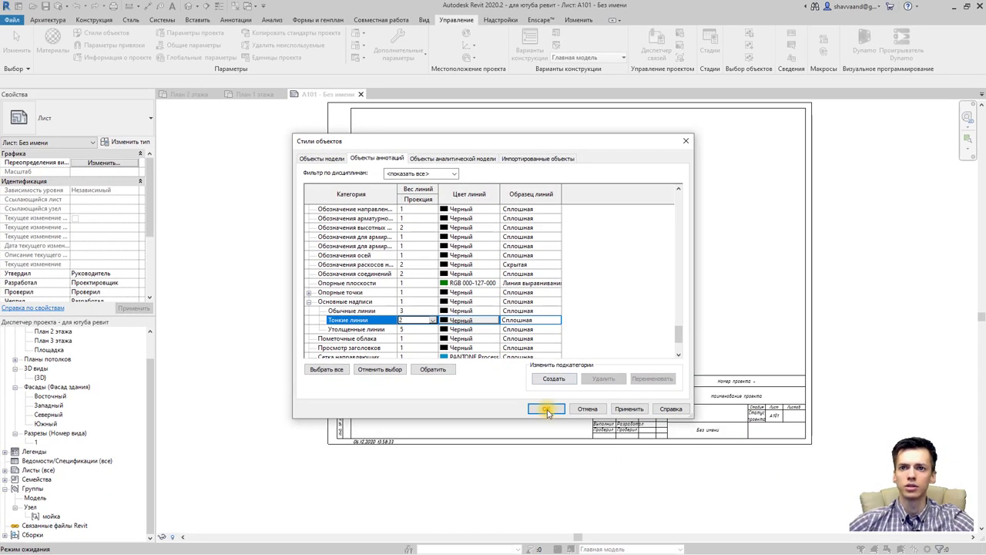
click(547, 409)
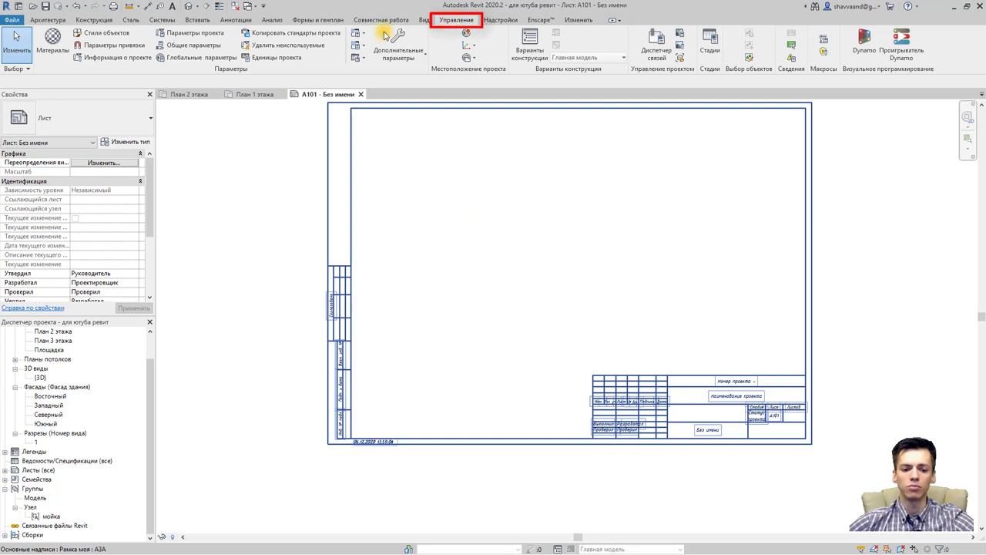
Open Project Information, enlarge its window, and set Статус проекта to 'У'
click(117, 58)
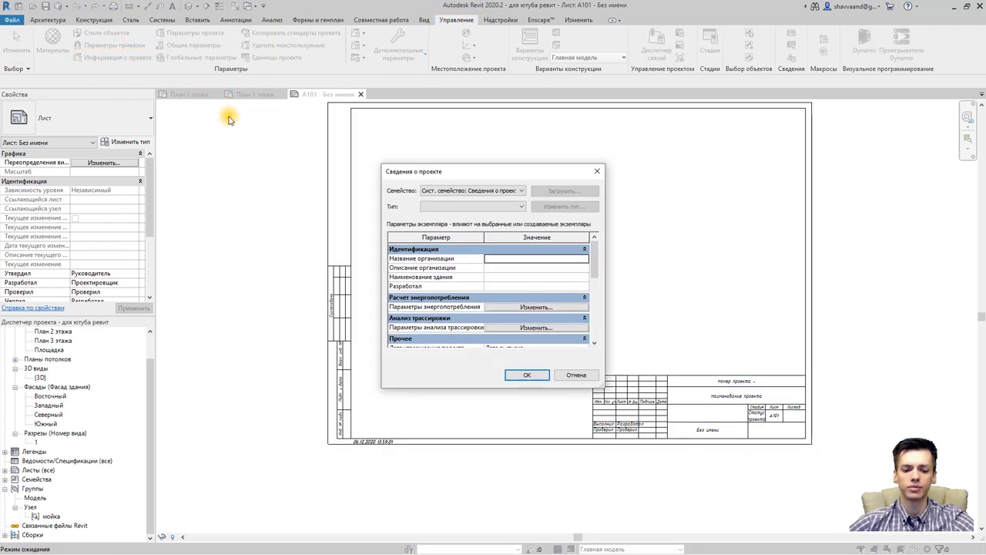
scroll(516, 265, down, 3)
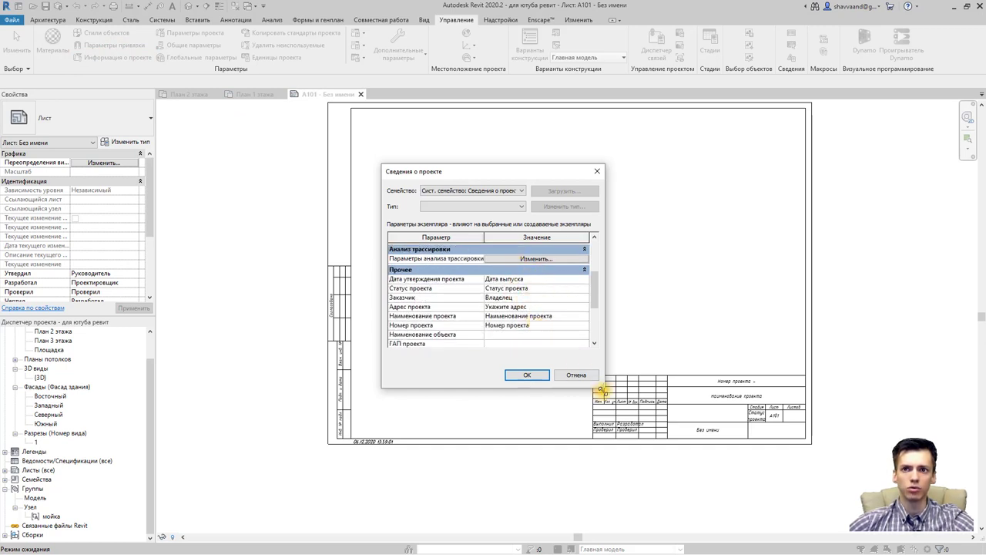
drag(603, 387, 712, 507)
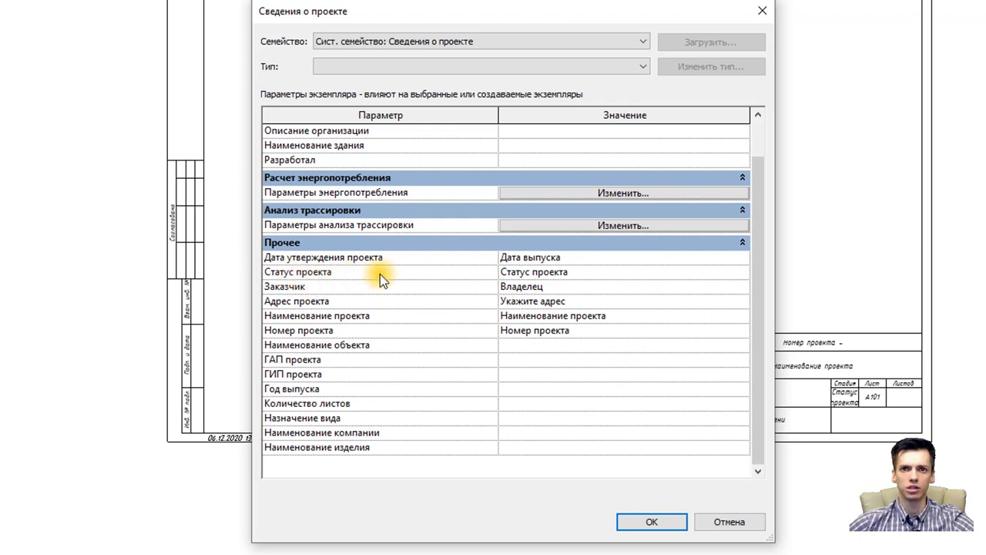
click(606, 273)
click(606, 274)
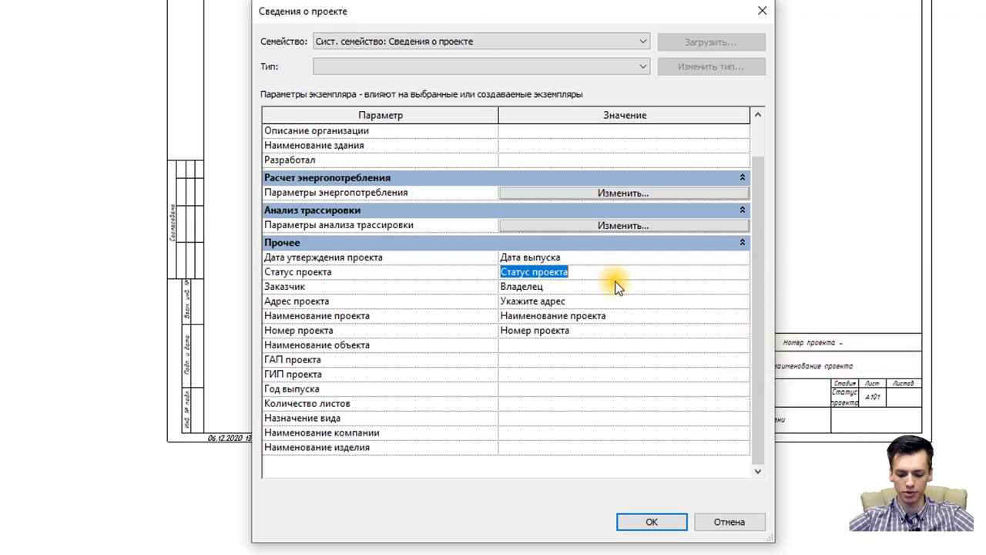
text(У)
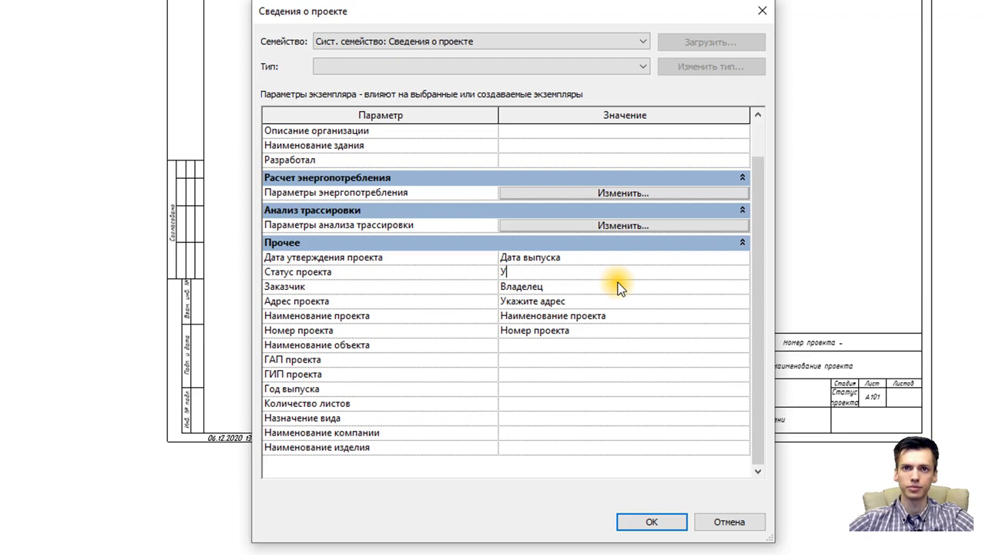
Enter 'Блокированный дом под ИЖС' as the project name (Наименование проекта)
click(612, 316)
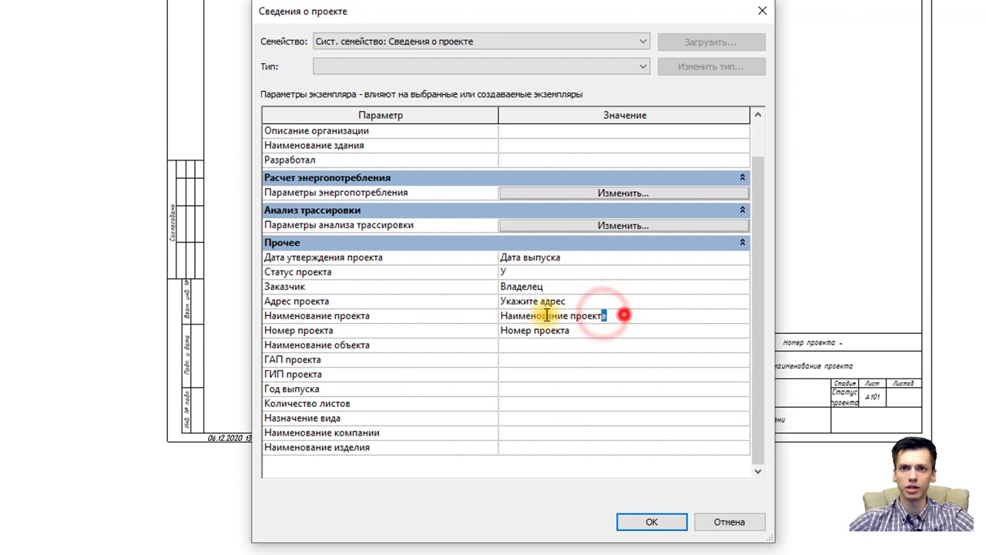
drag(518, 13, 266, 0)
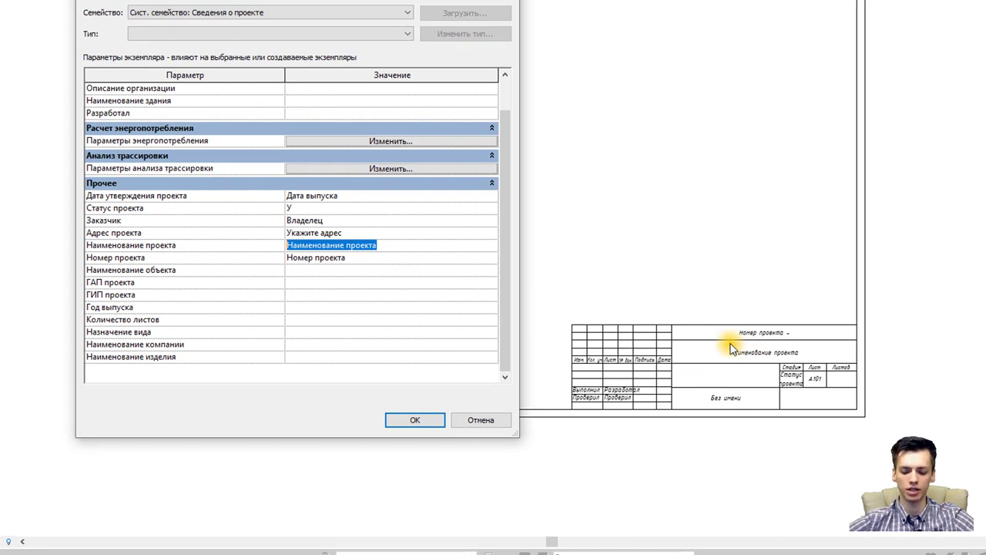
text(Блокированный дом под)
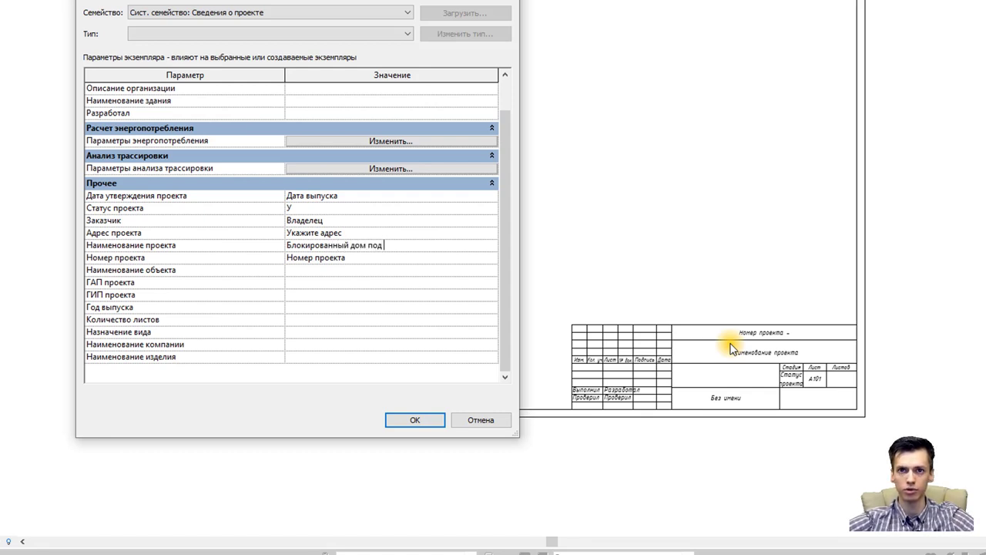
text(ИЖС)
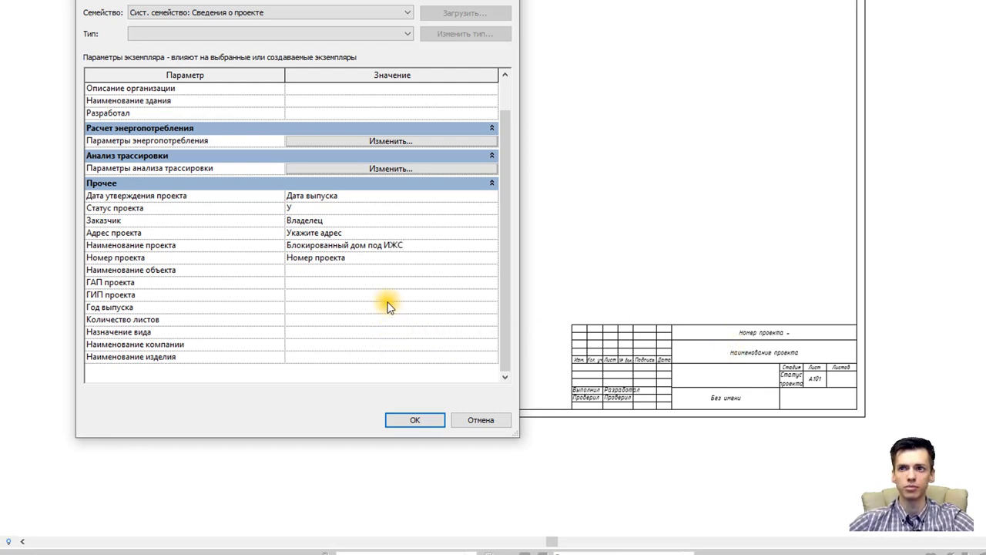
click(381, 263)
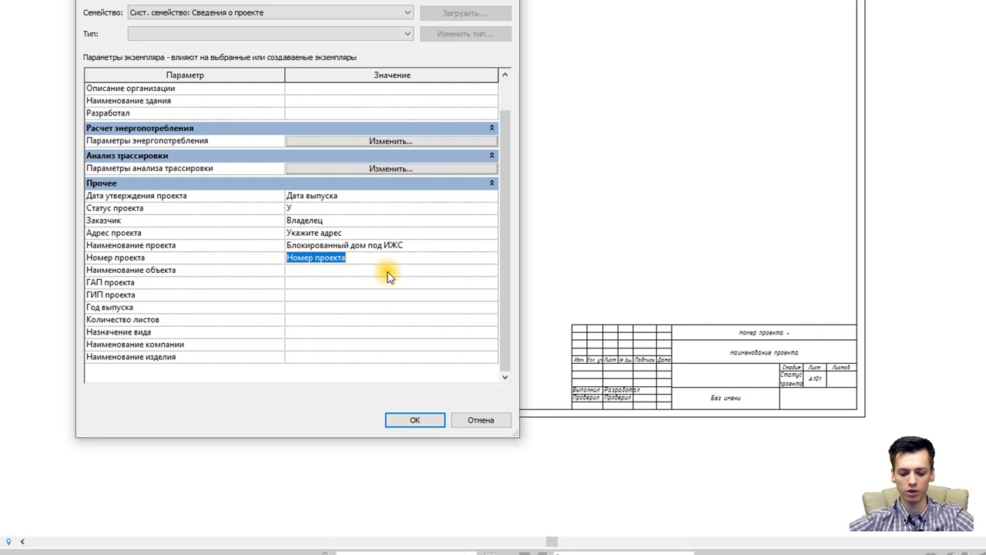
Enter project number '12345678- АР' and object name 'Адрес', then apply Project Information
text(12345678)
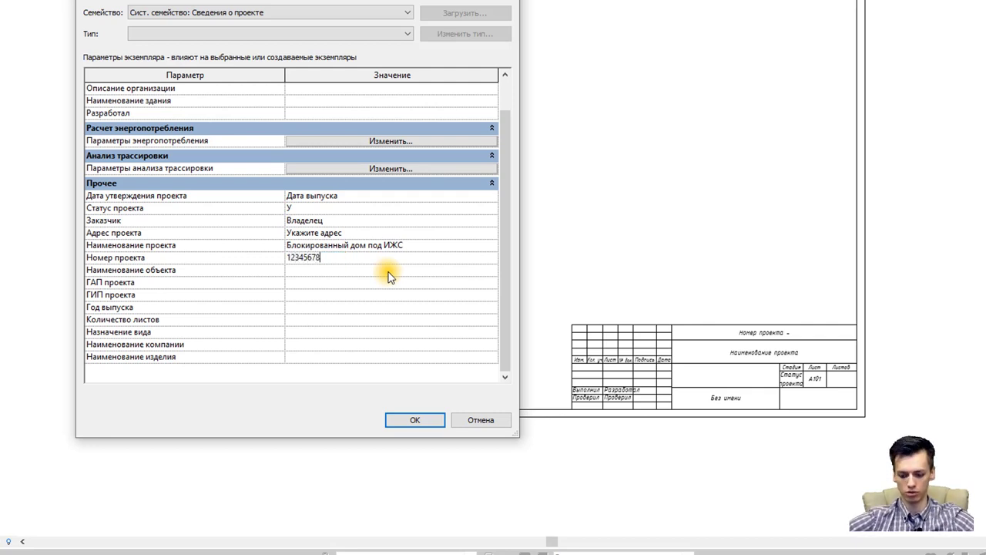
text(- АР)
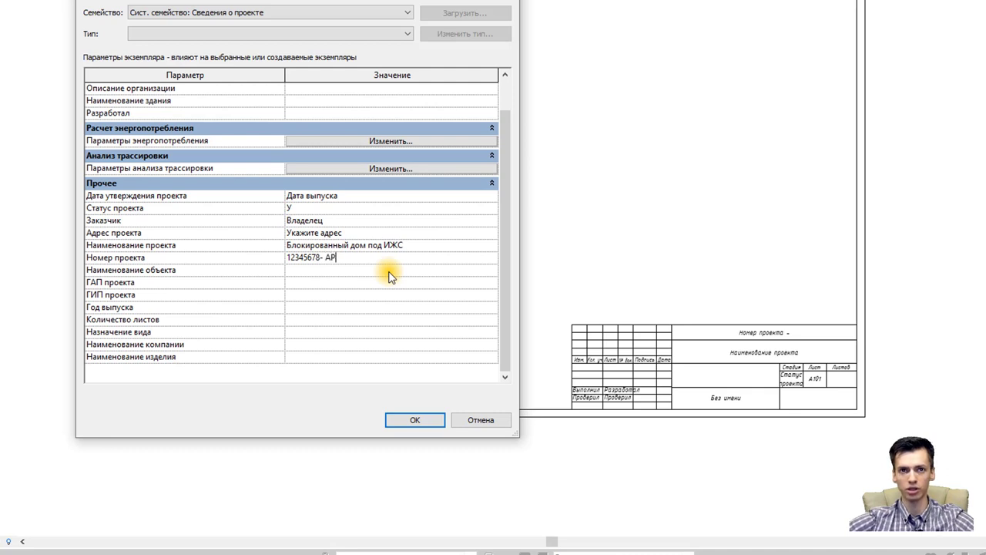
key(Return)
click(346, 271)
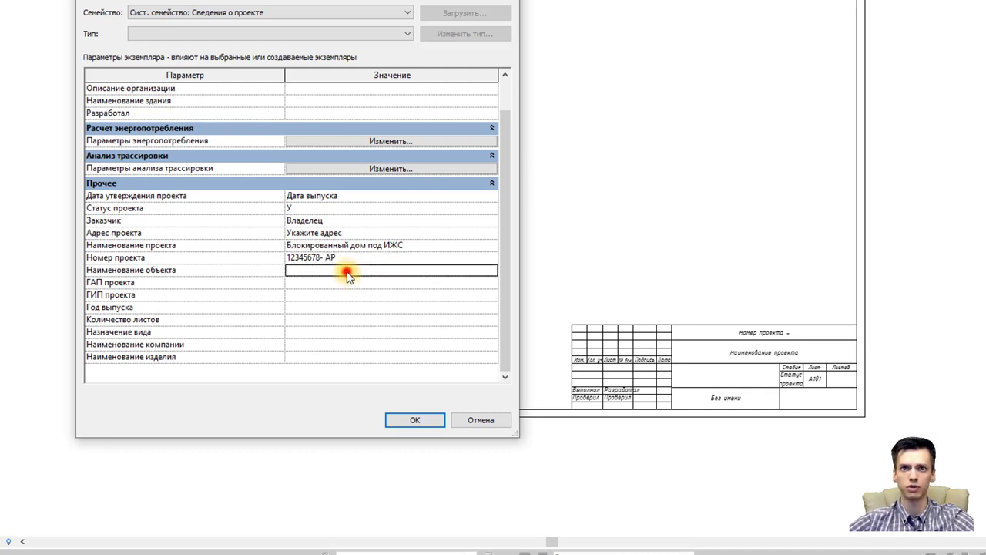
click(343, 270)
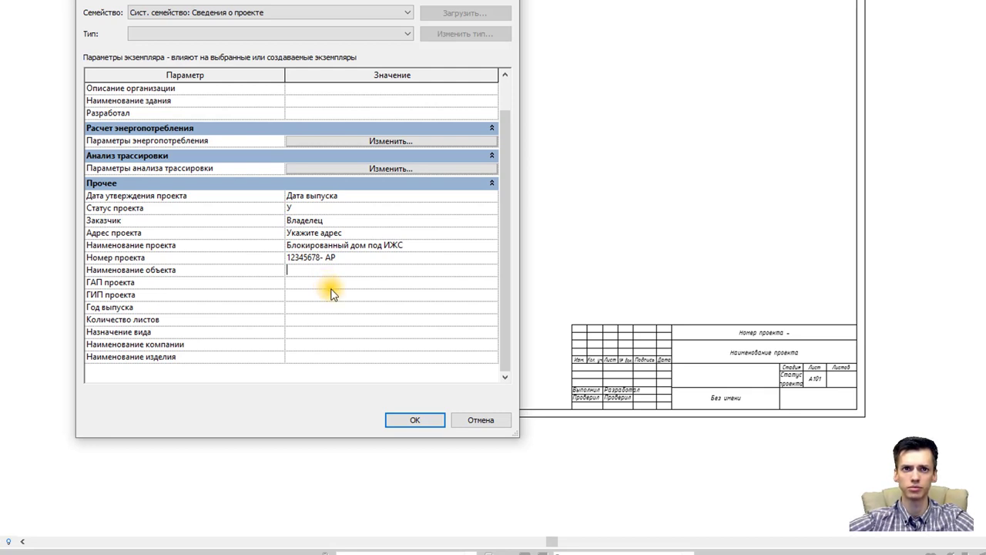
text(Адре)
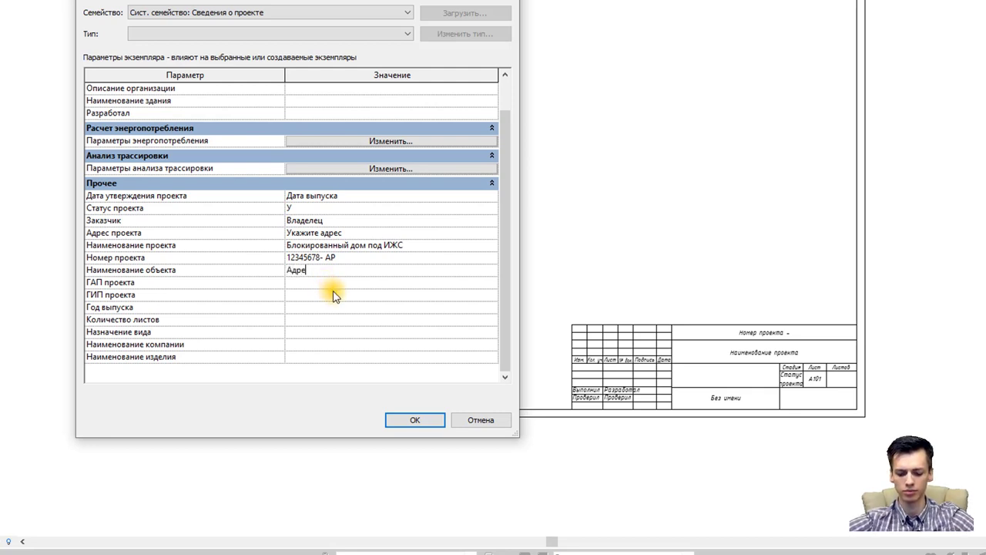
text(с)
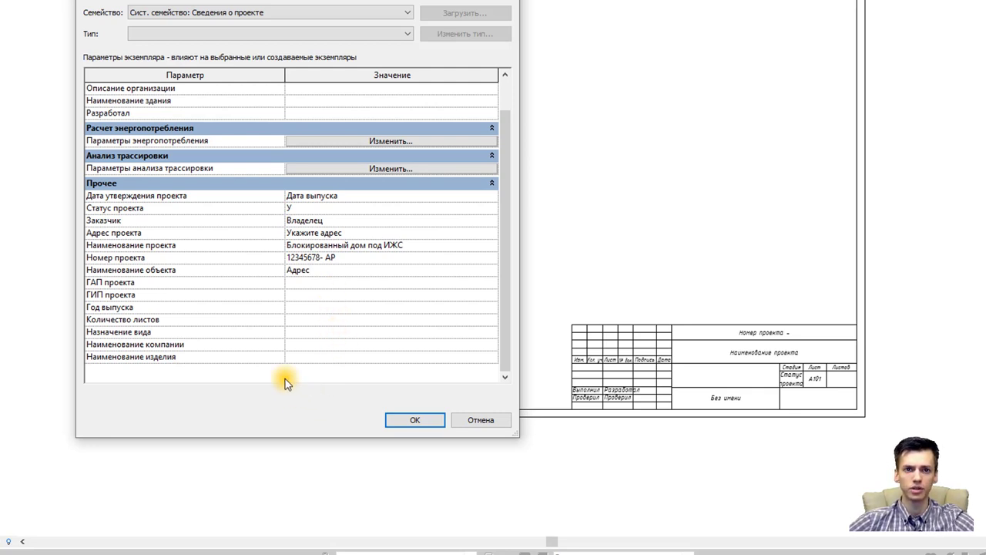
click(354, 345)
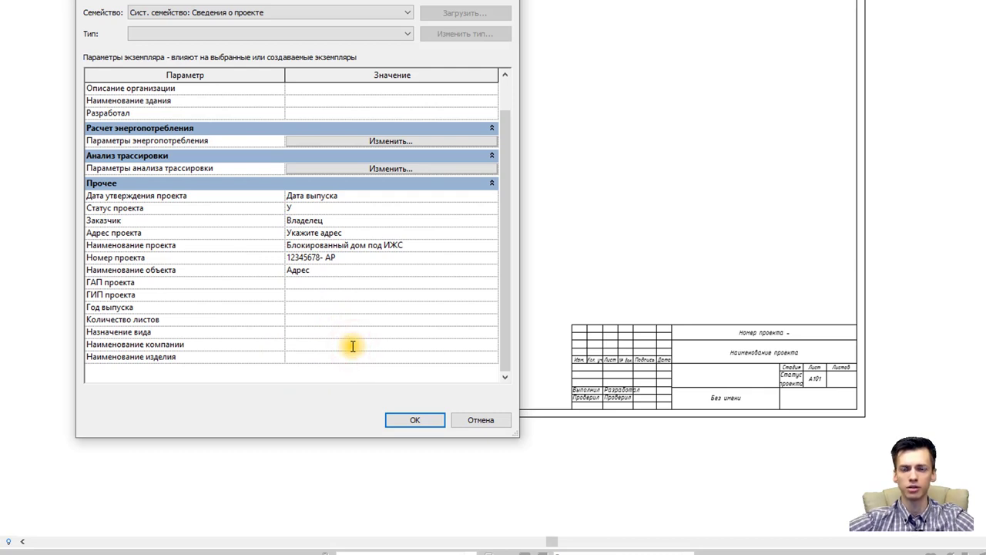
click(412, 419)
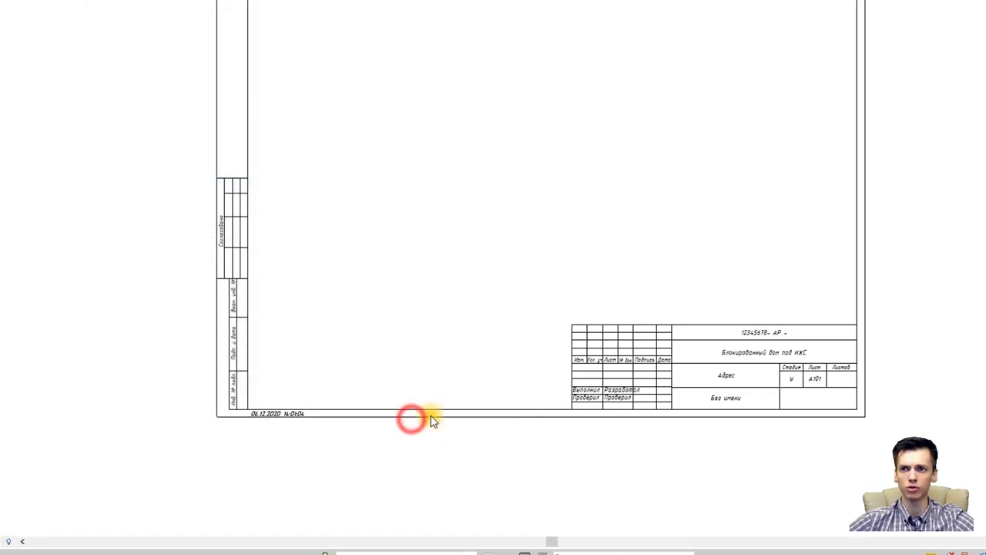
Fill in Наименование компании as '000000' in Project Information and apply it
scroll(793, 375, up, 3)
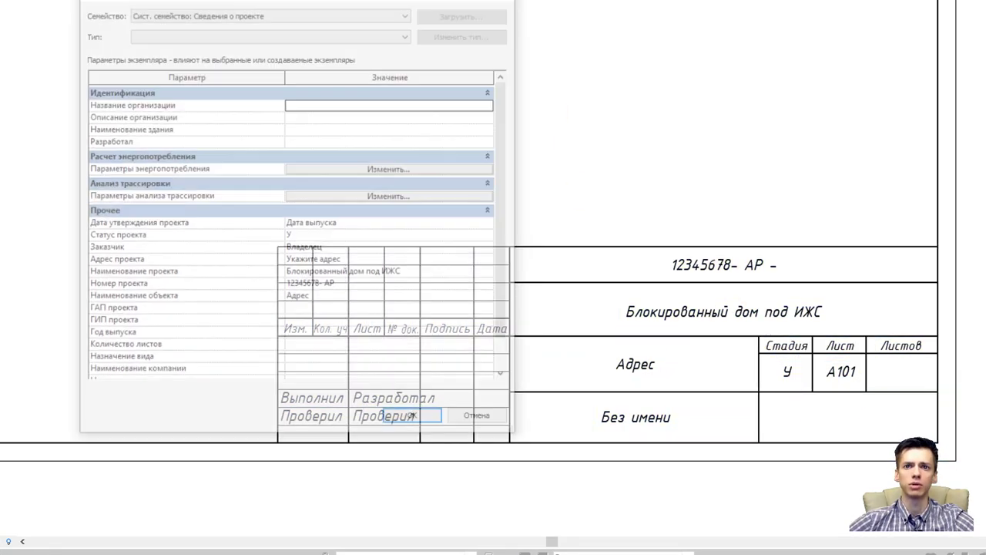
scroll(345, 345, down, 1)
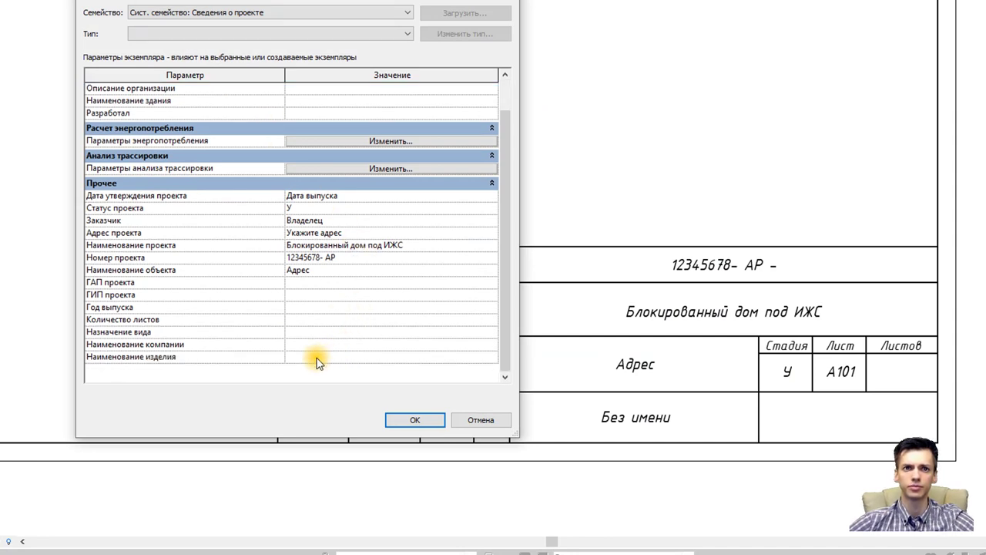
click(352, 345)
text(000000)
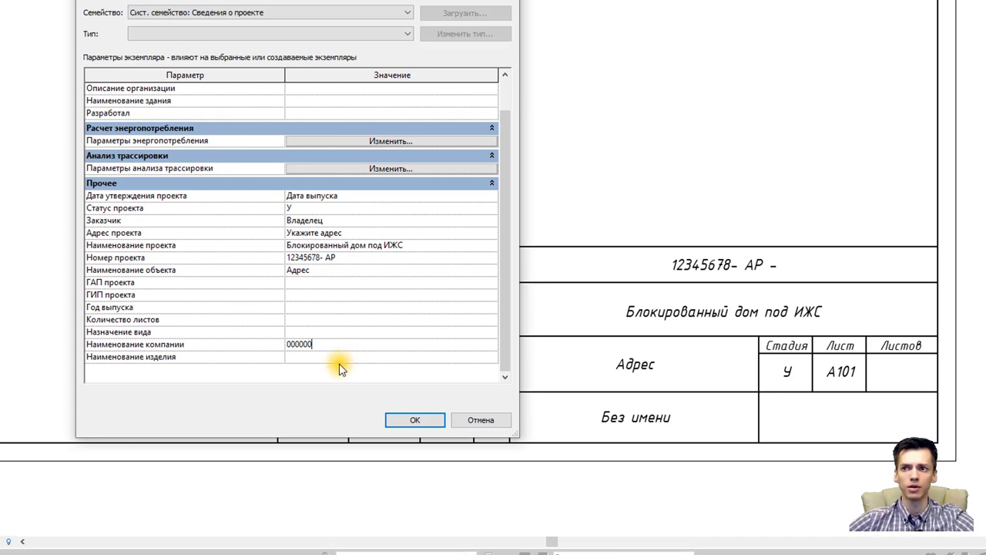
click(332, 360)
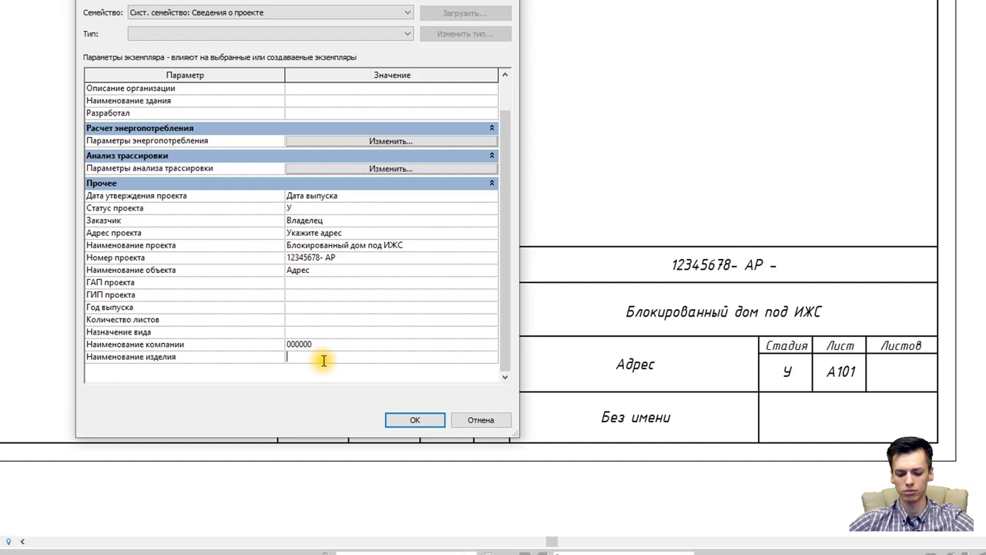
text(а)
click(410, 419)
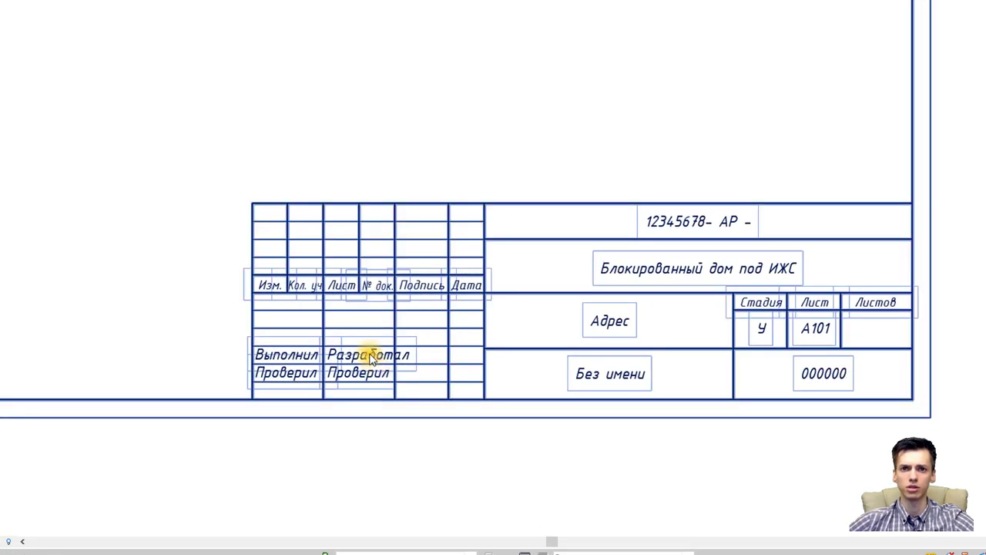
Enter the drafter's and checker's surnames in the title block's Чертил and Проверил properties and apply
click(368, 355)
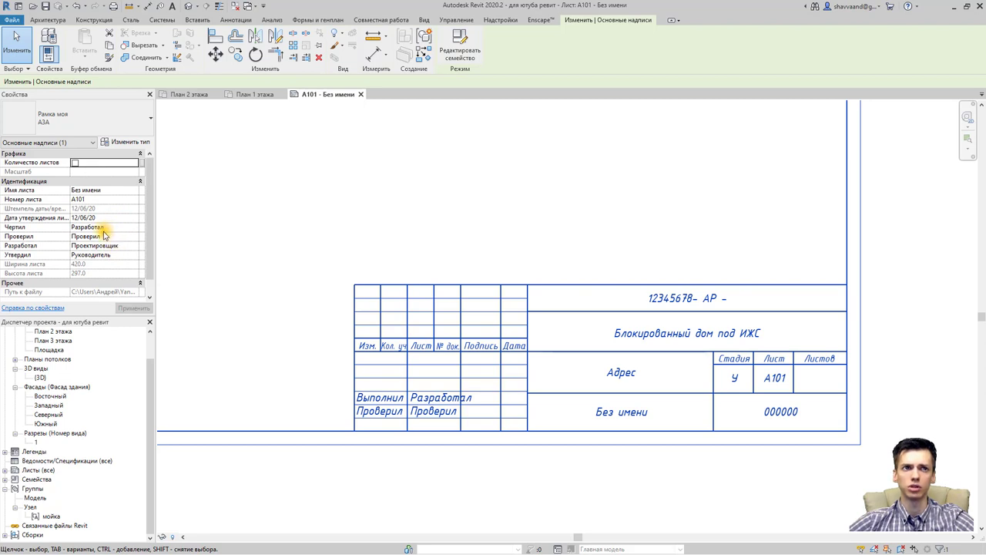
click(111, 227)
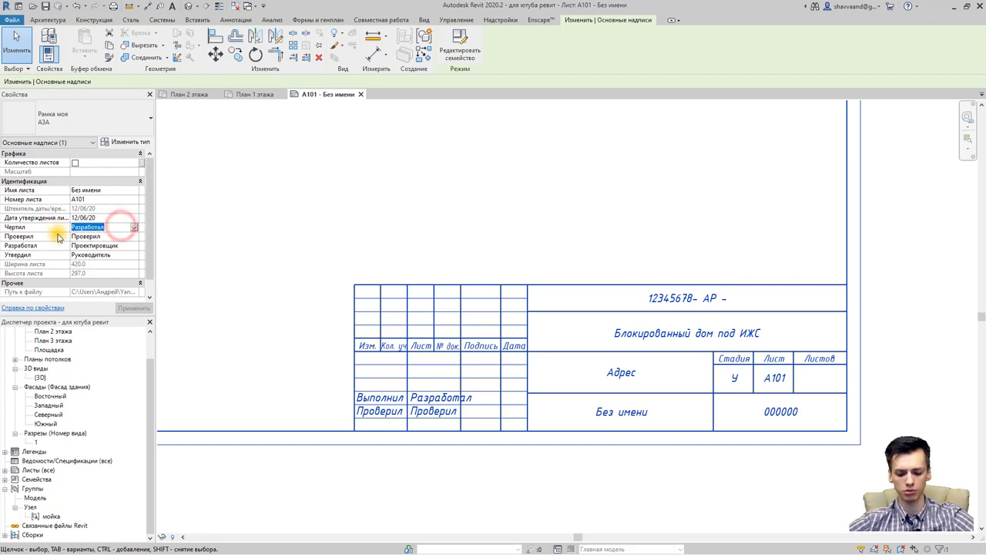
text(Иванов)
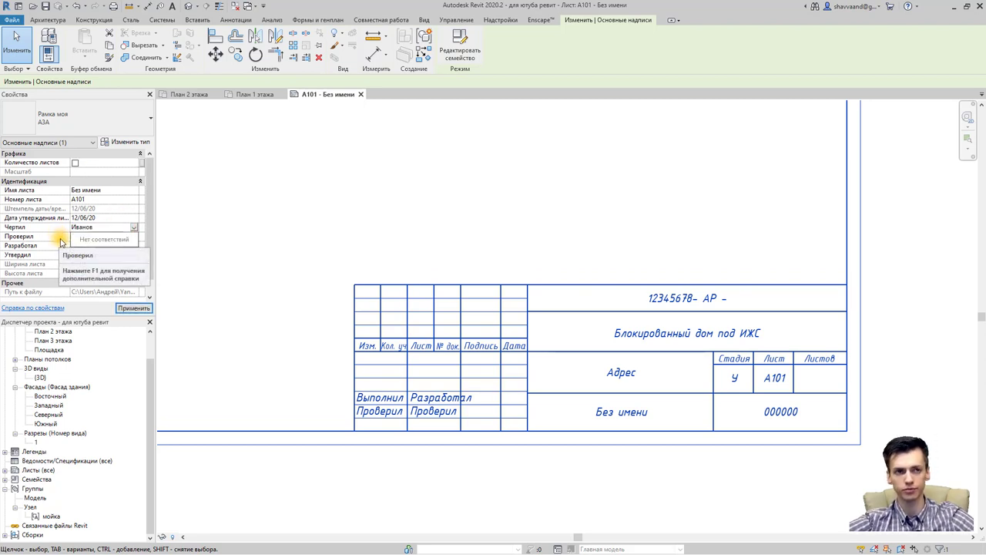
click(100, 236)
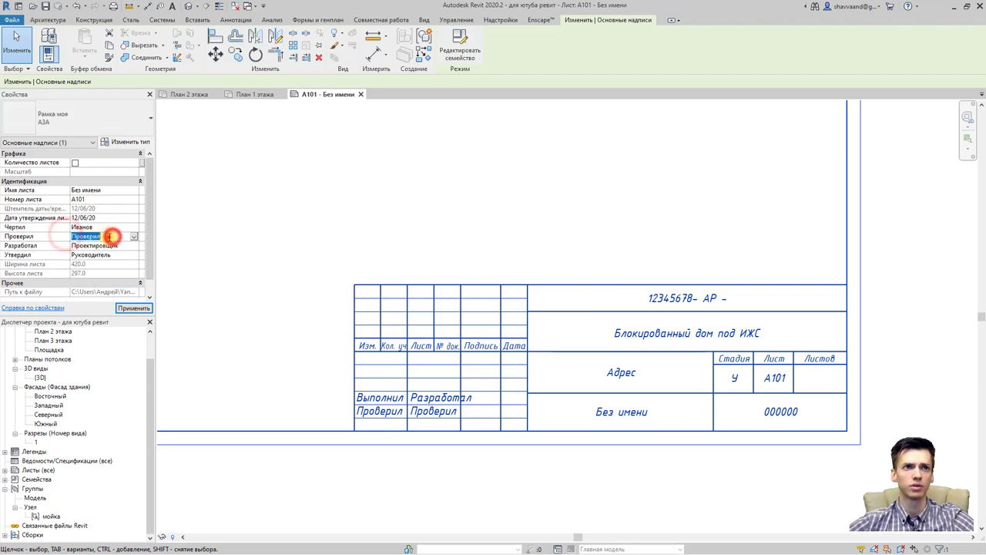
text(Петро)
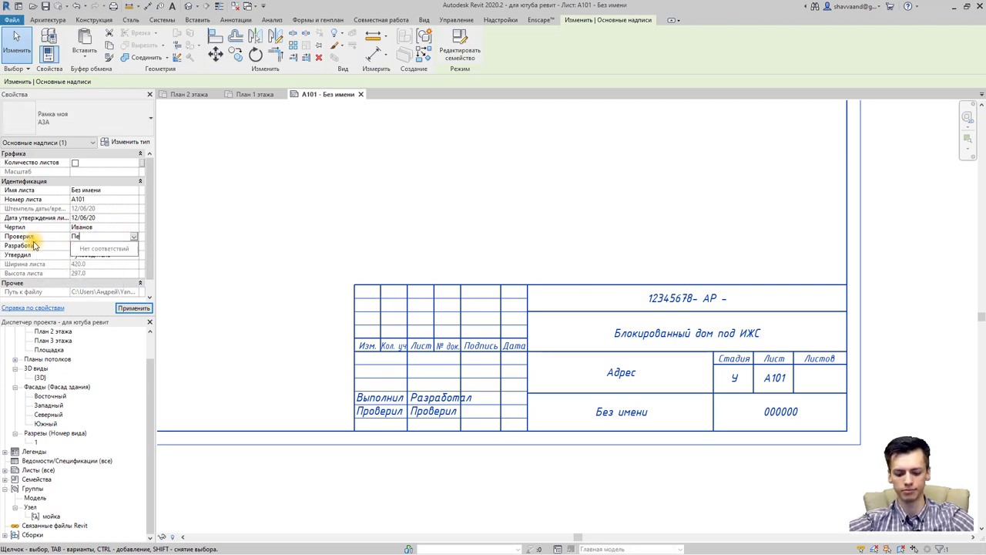
click(137, 308)
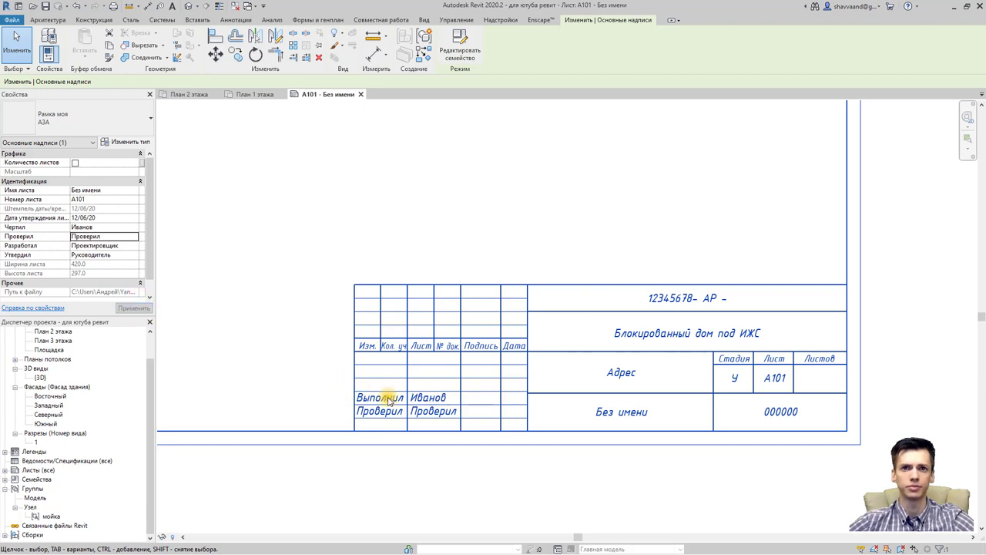
click(120, 237)
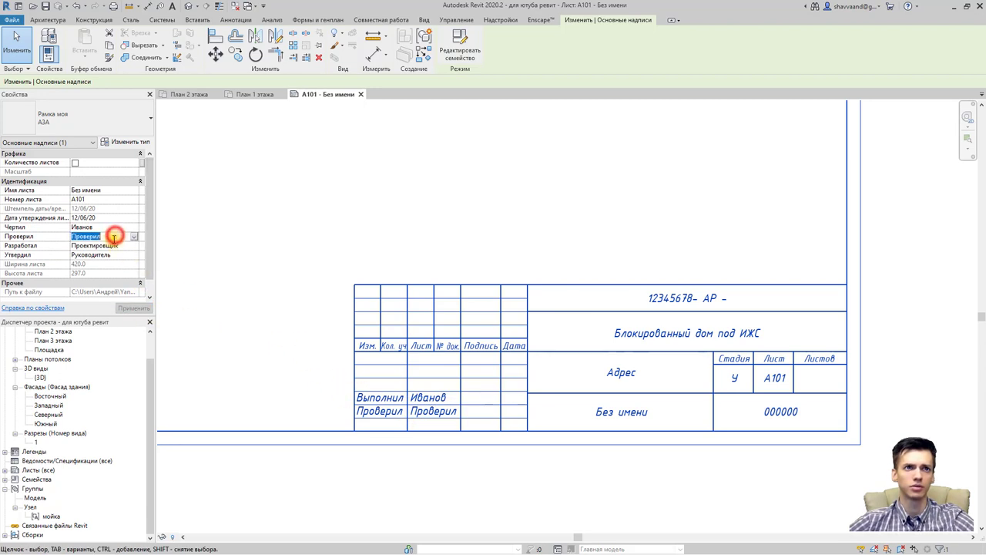
text(Петро)
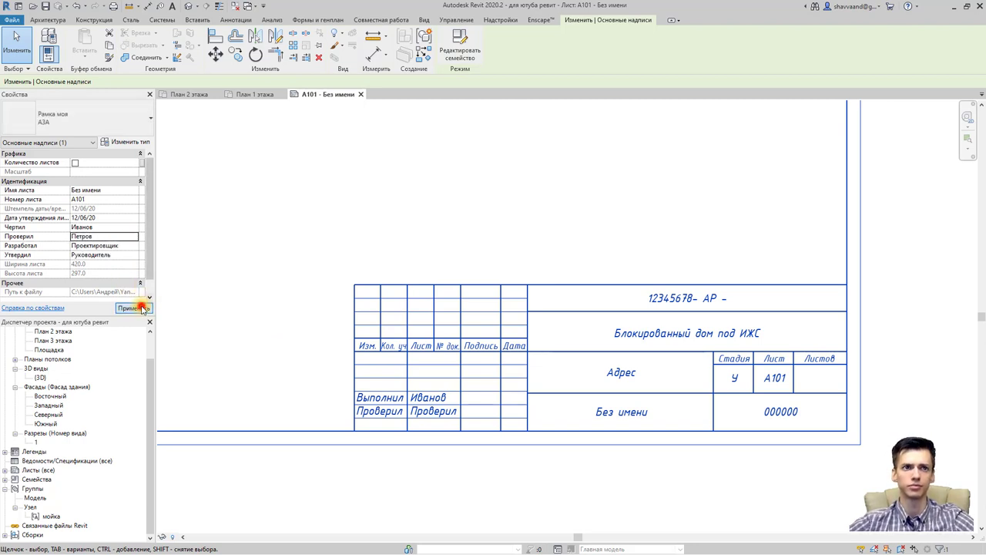
click(134, 308)
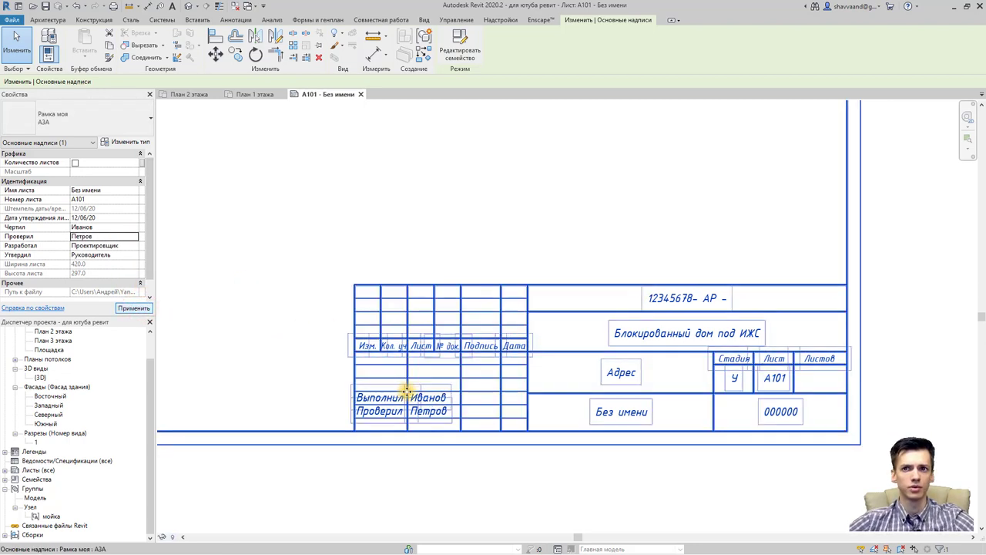
Rename the sheet to 'План 1 этажа' and renumber it from A101 to 2 via the stamp labels
click(614, 410)
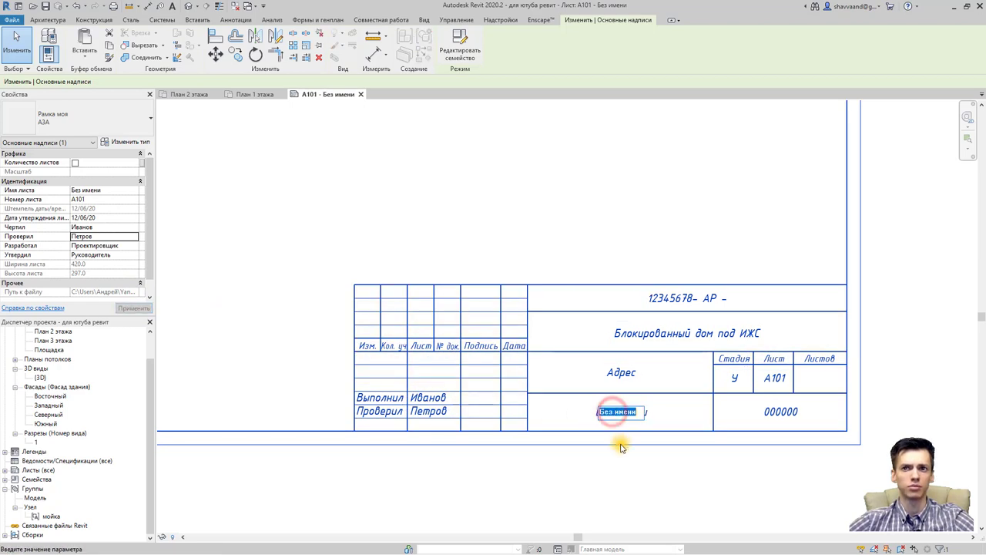
click(622, 455)
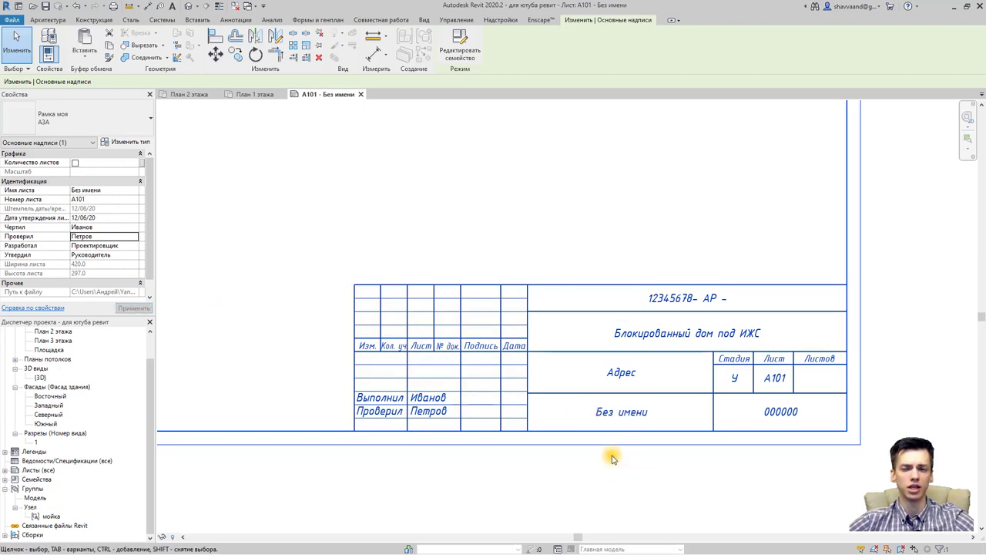
click(613, 458)
click(625, 413)
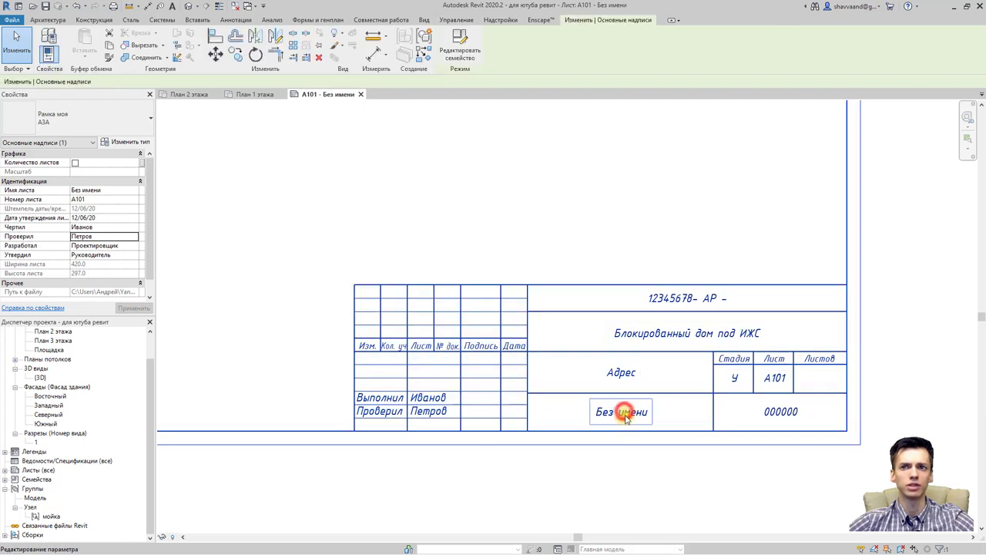
click(623, 412)
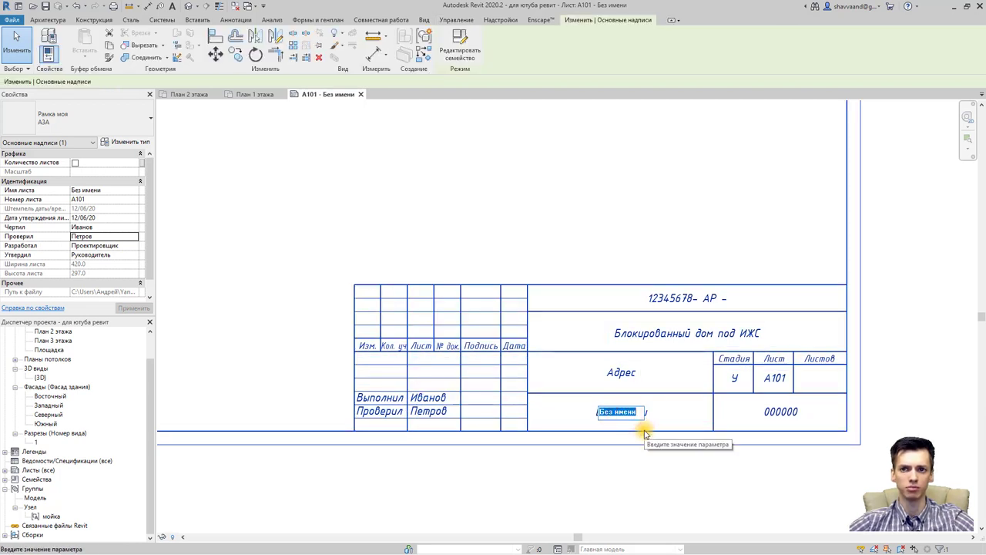
text(Пл)
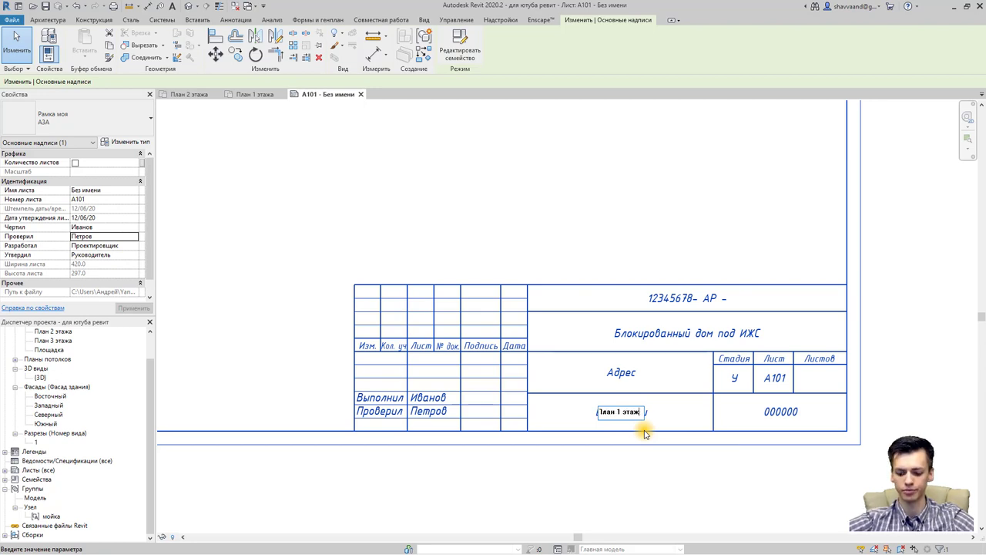
text(а)
key(Return)
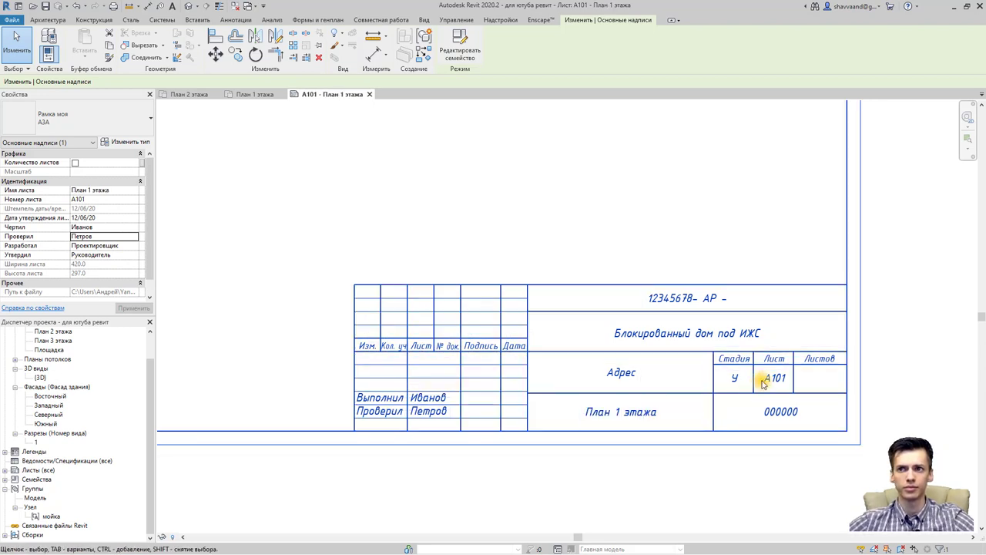
click(762, 381)
text(2)
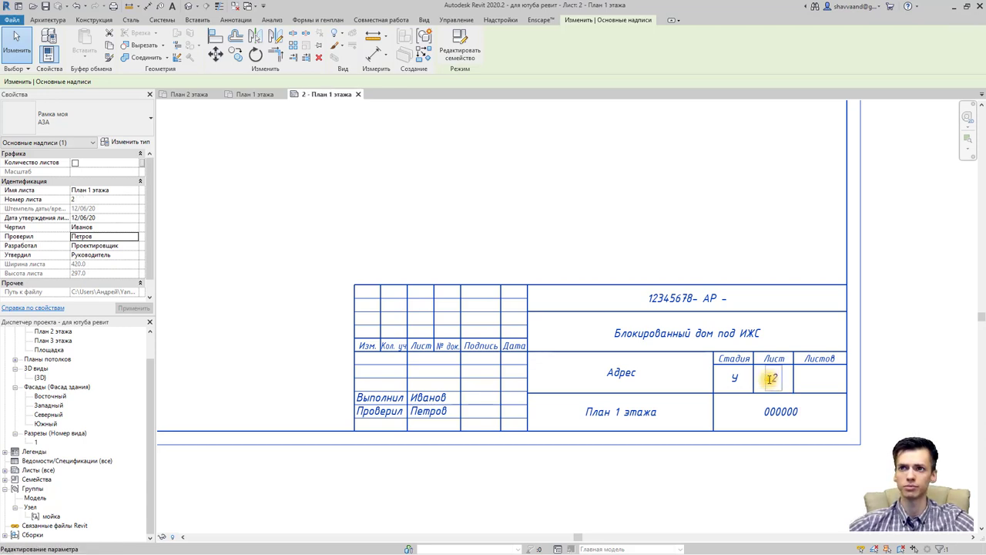
key(Return)
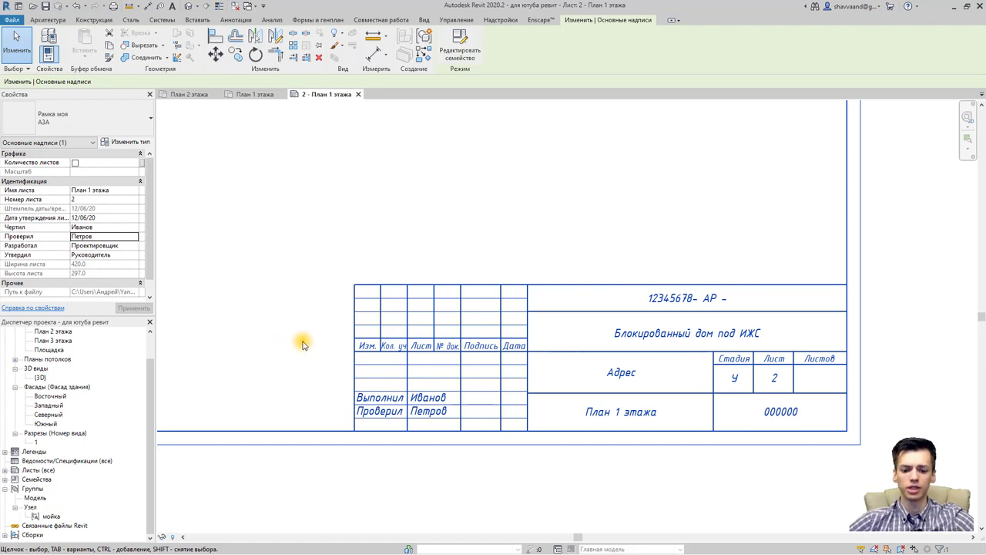
Zoom in on the stamp to check the project number text
scroll(453, 378, down, 2)
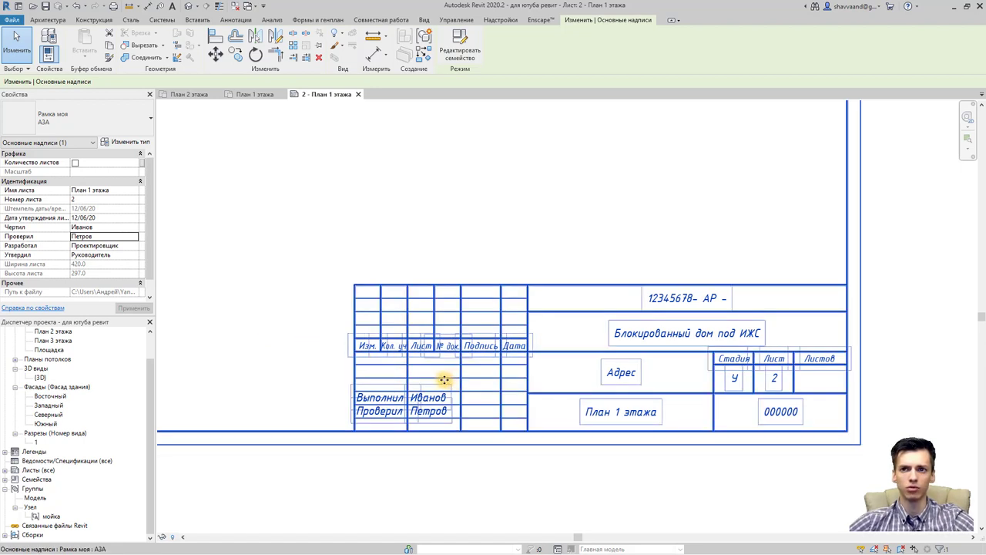
scroll(423, 389, down, 1)
click(378, 465)
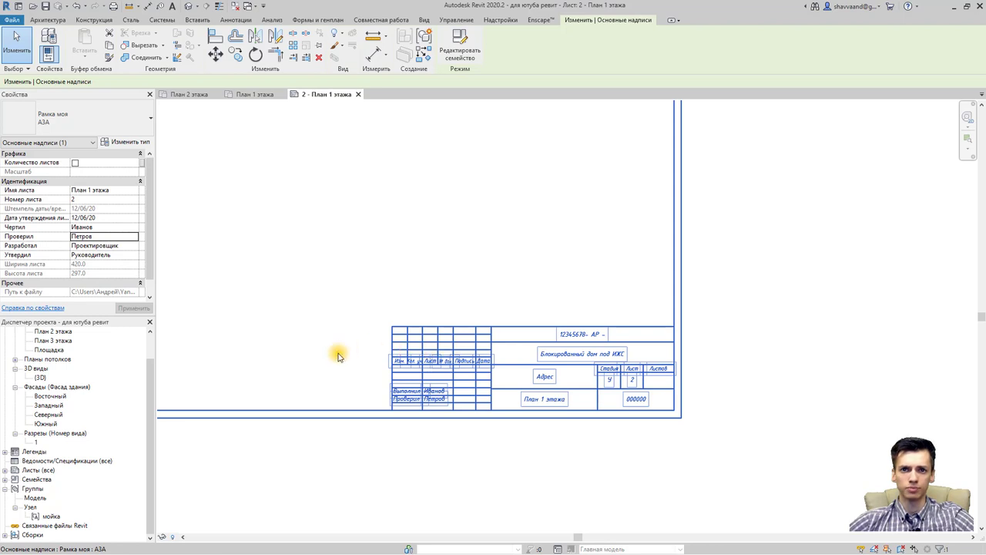
click(270, 344)
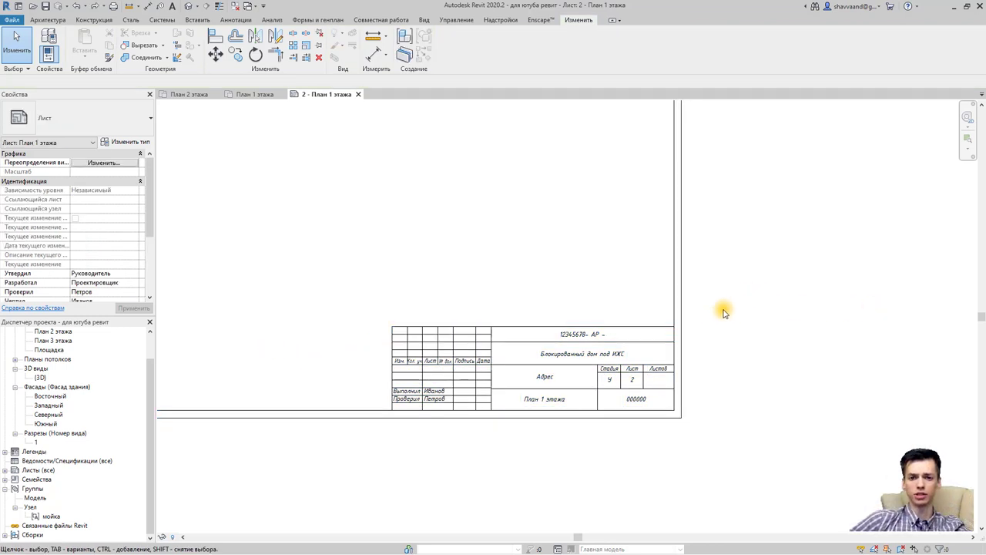
scroll(699, 345, up, 1)
scroll(628, 332, up, 1)
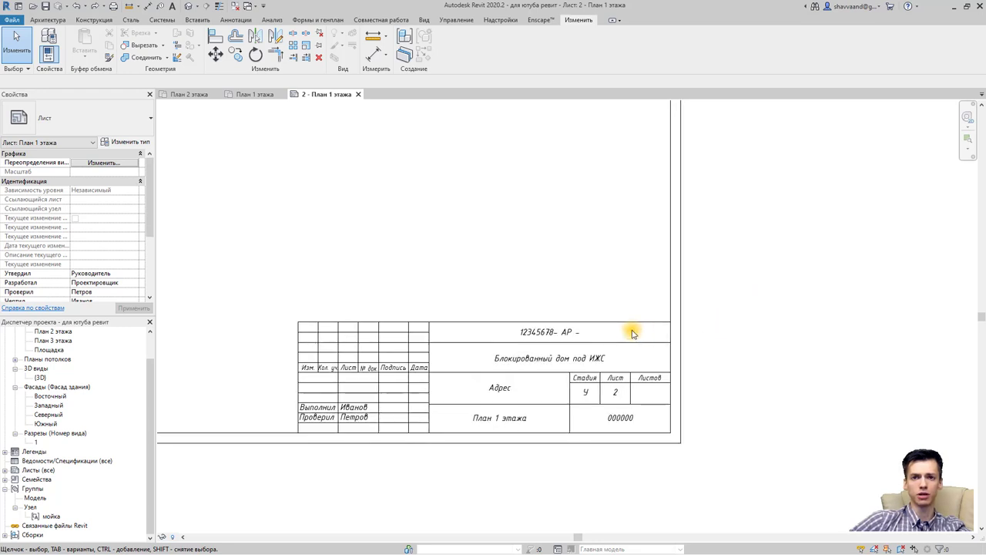
scroll(577, 331, up, 2)
scroll(557, 339, up, 1)
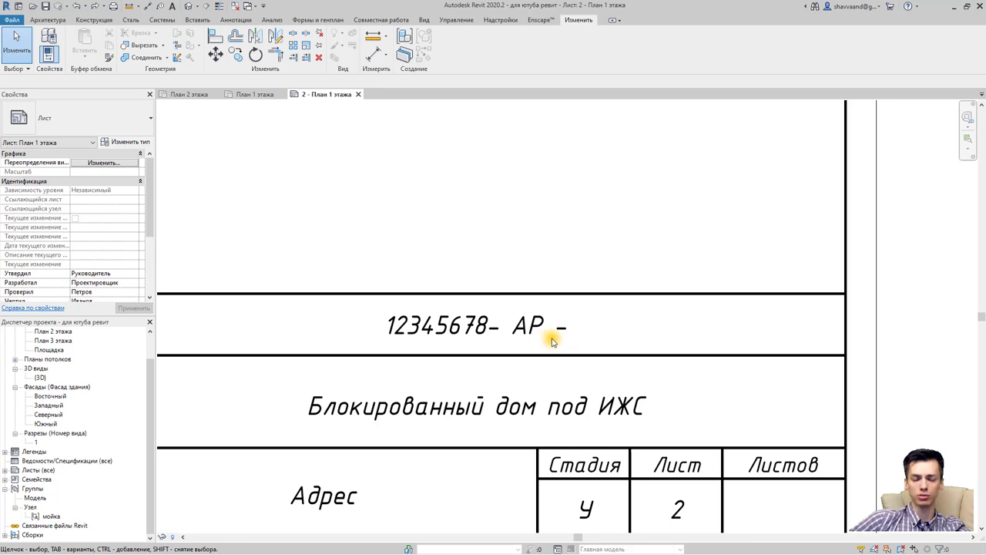
scroll(552, 344, down, 2)
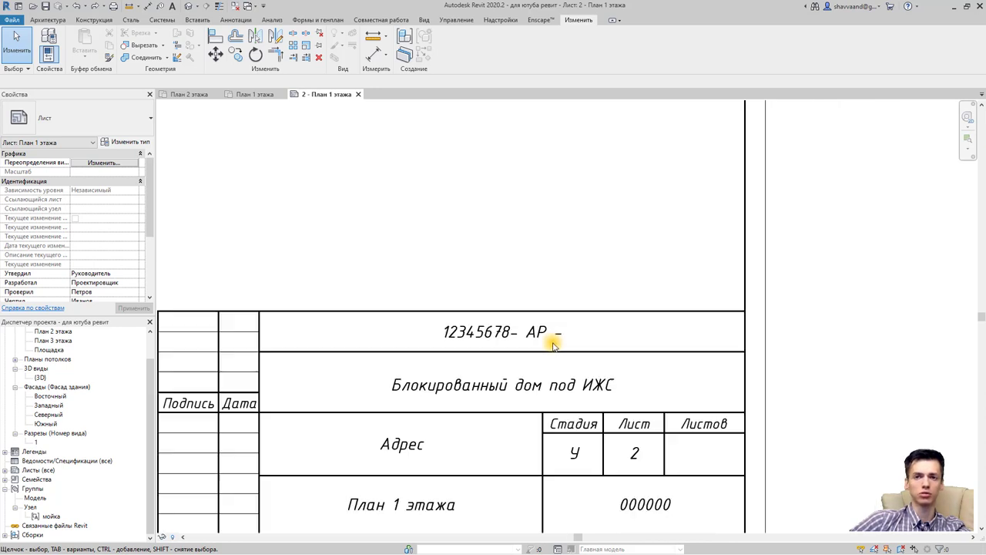
scroll(551, 342, down, 2)
Select the title block on sheet 2 and open the Рамка моя family for editing
click(545, 339)
scroll(546, 339, down, 1)
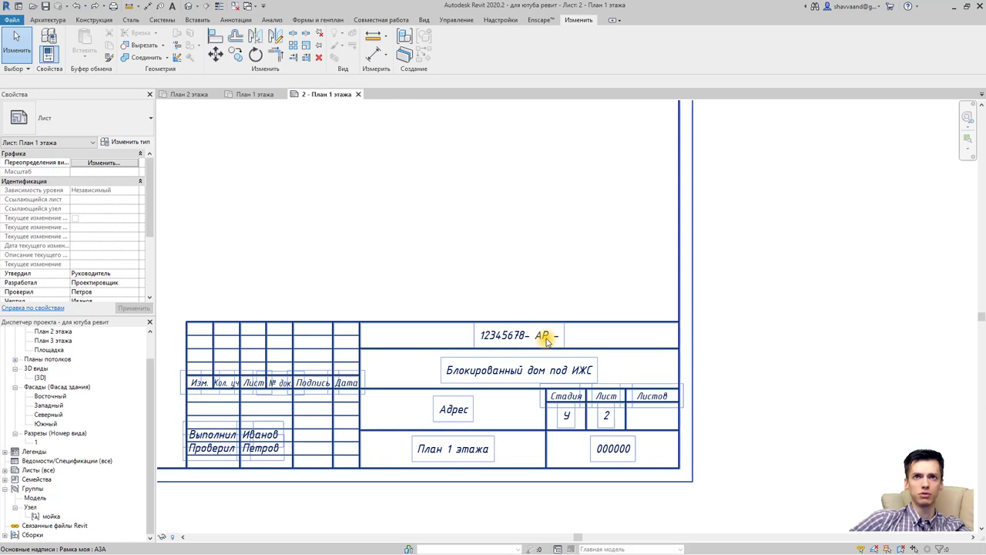
click(545, 339)
click(457, 50)
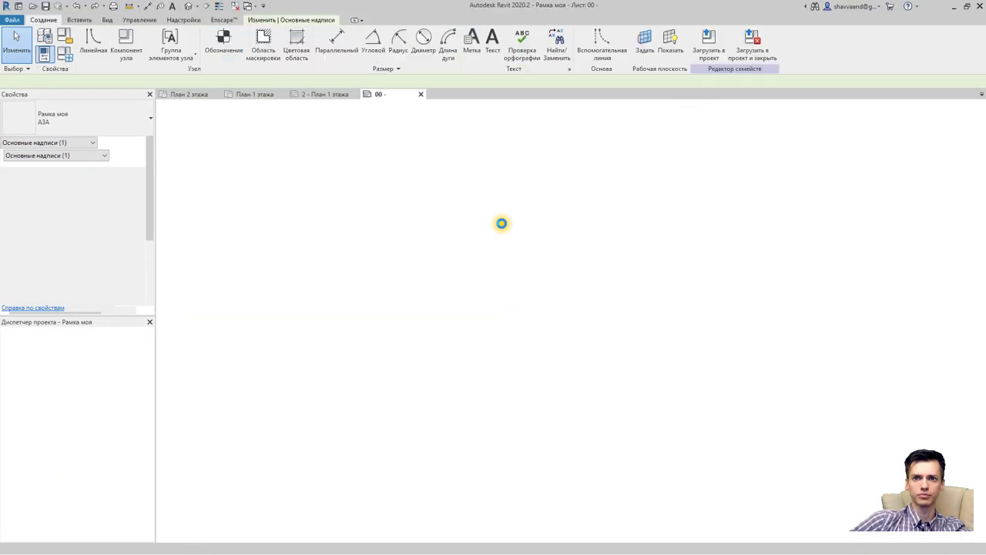
Remove the '-' suffix from the Номер проекта label inside the corner stamp group
click(742, 403)
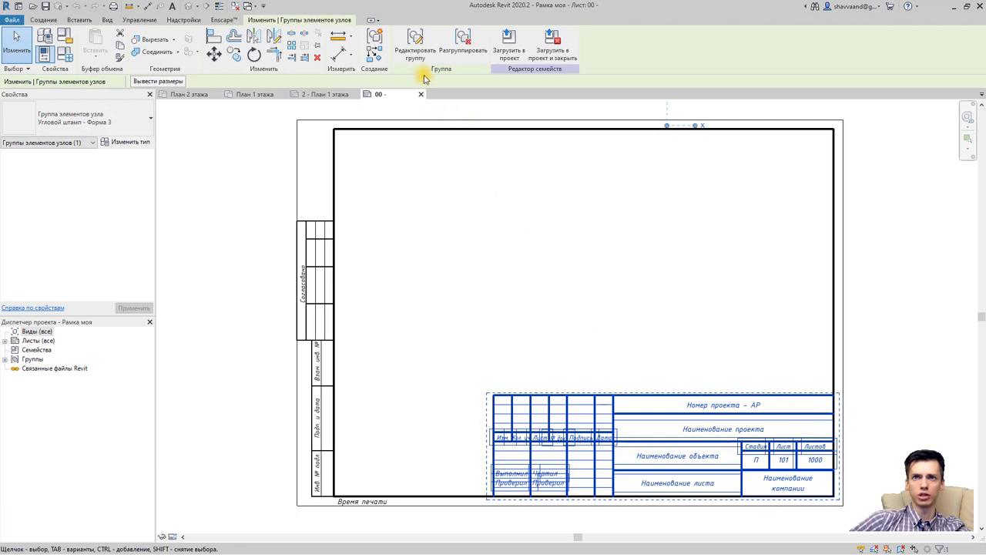
click(420, 51)
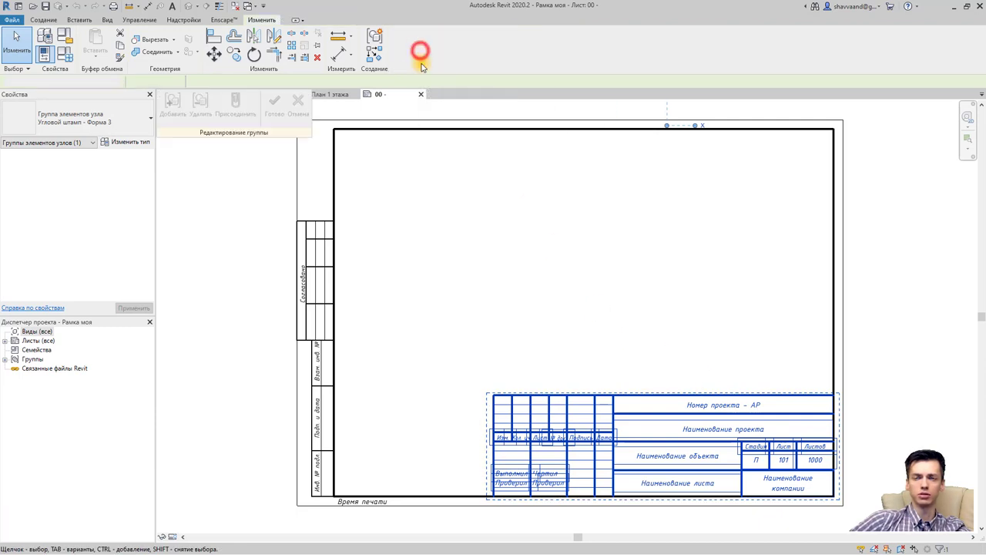
click(709, 408)
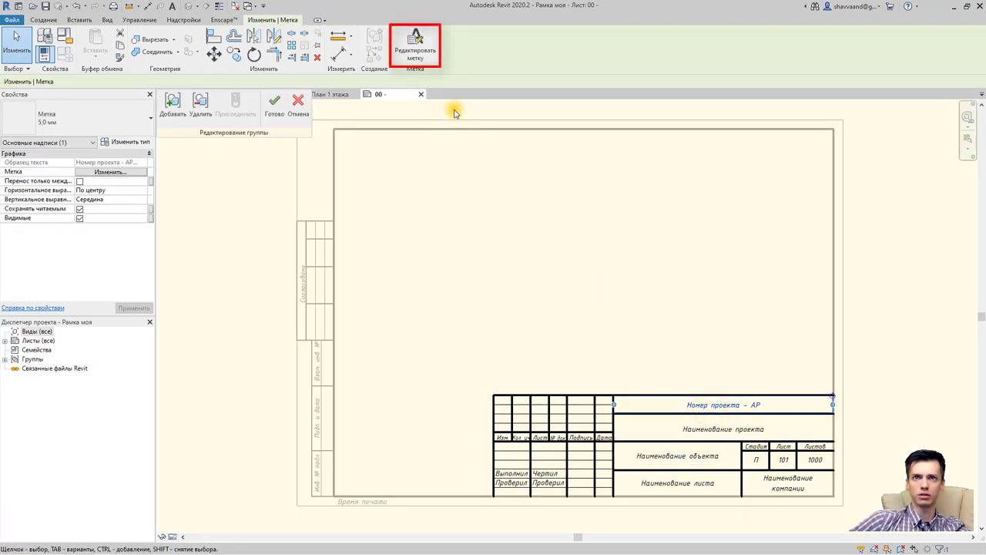
click(426, 51)
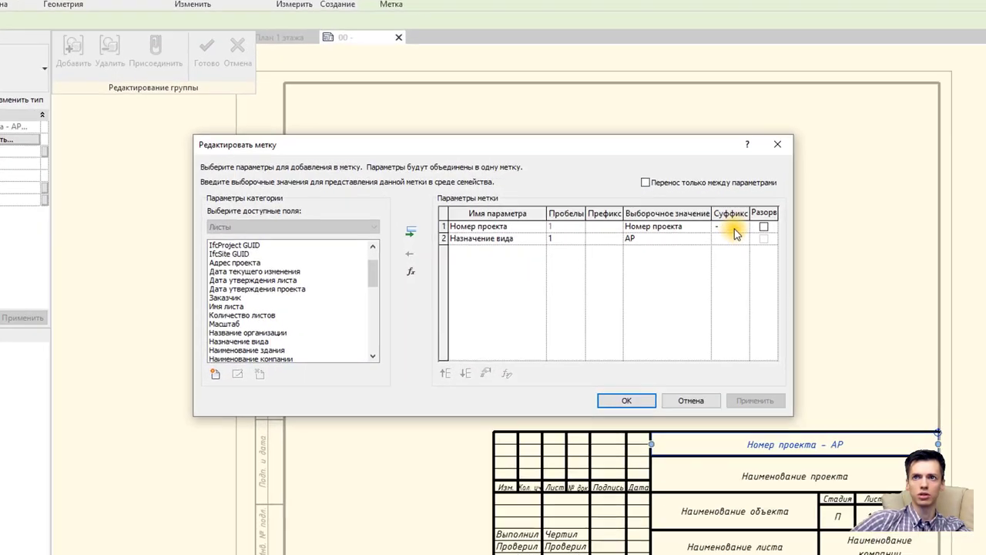
click(678, 239)
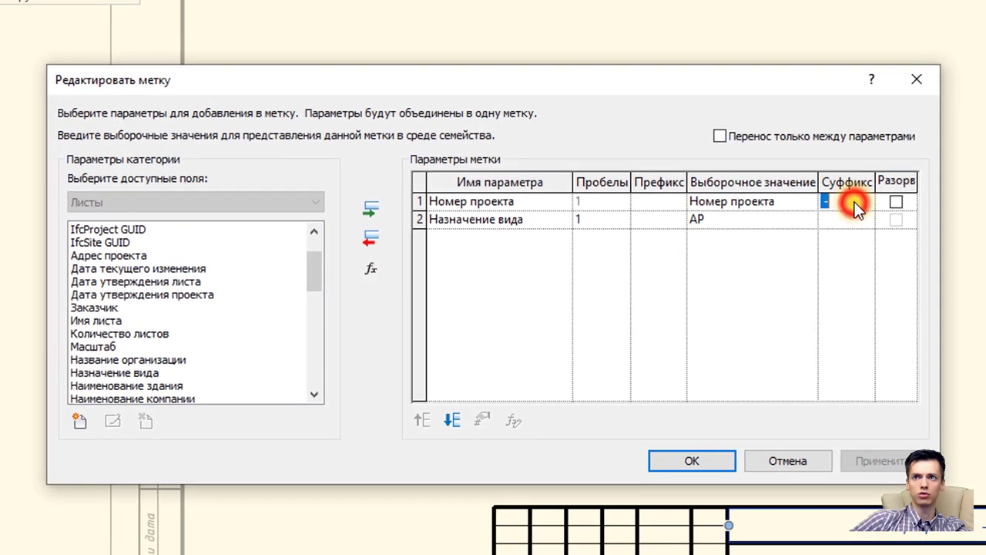
key(BackSpace)
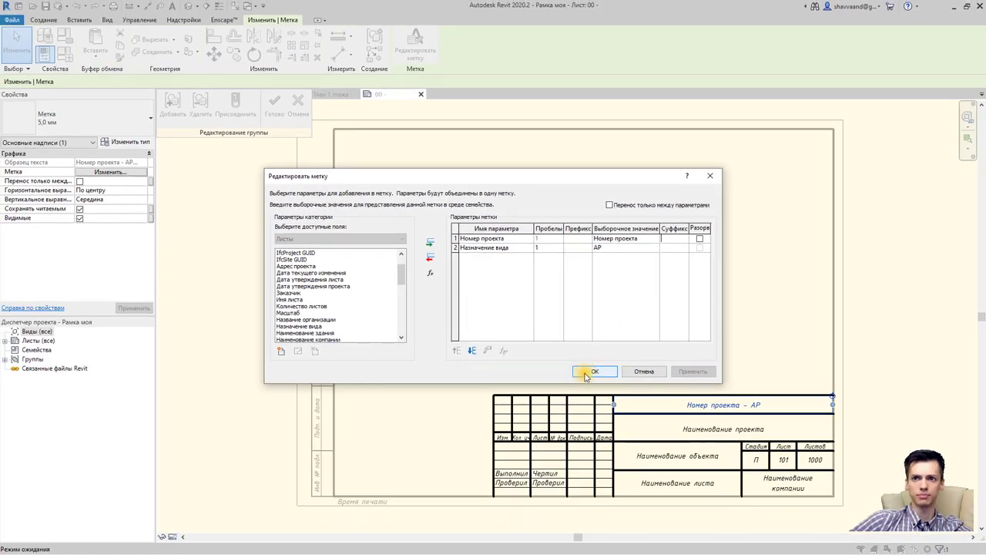
click(591, 370)
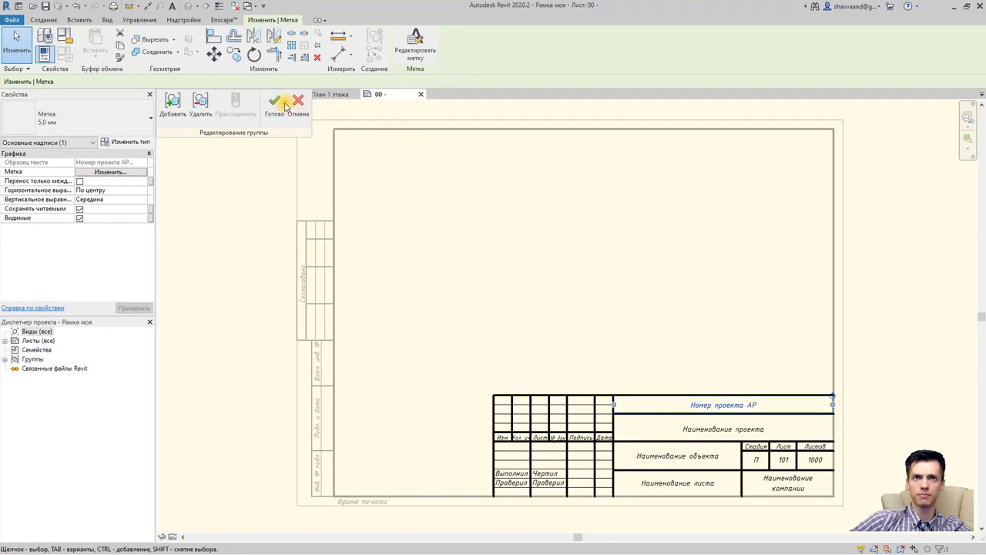
click(275, 106)
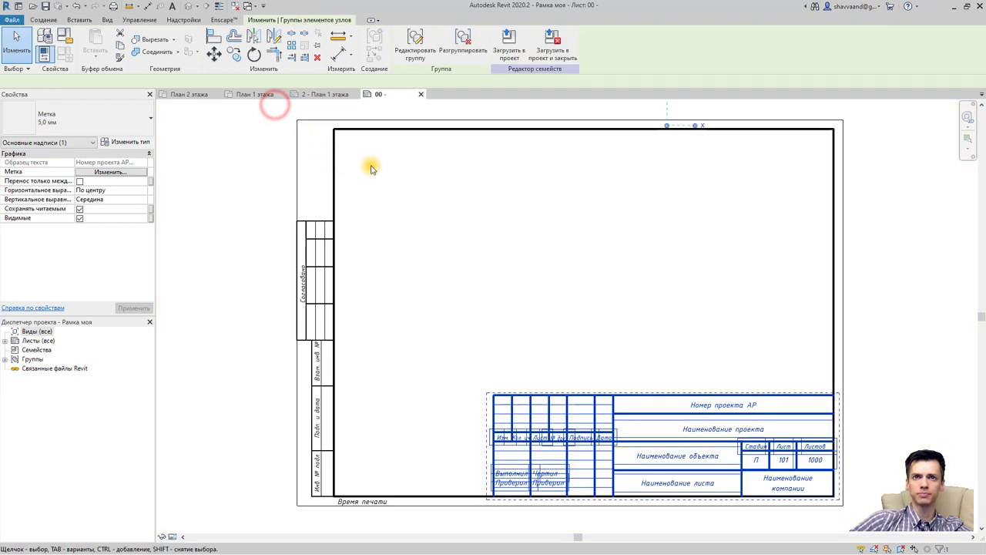
Load the family into the project, saving over Рамка моя.rfa and overwriting existing parameter values
click(537, 51)
click(472, 282)
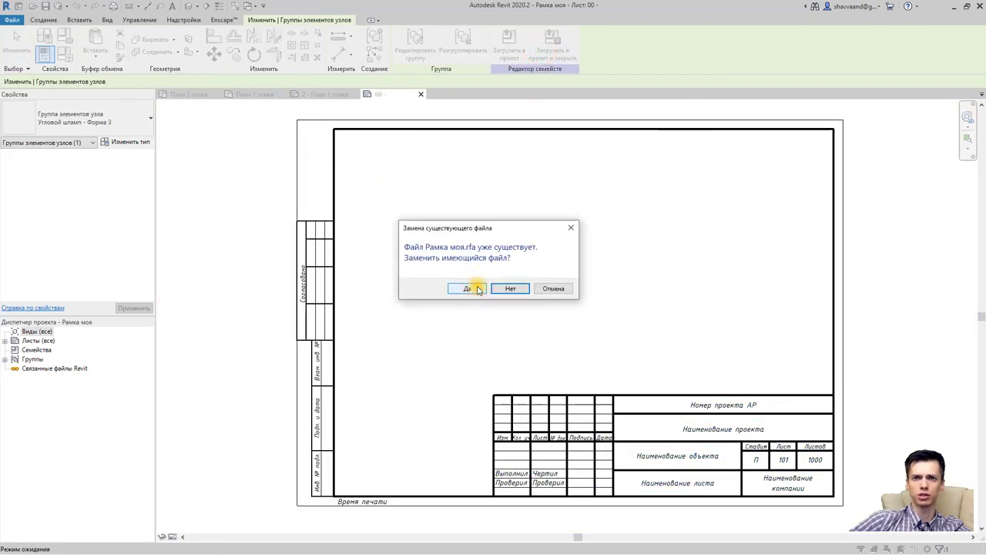
click(478, 290)
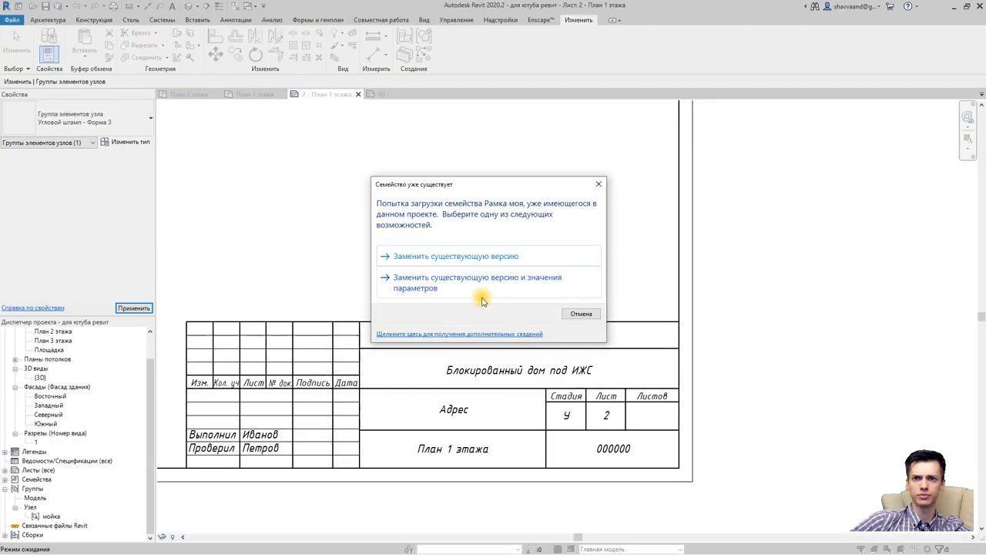
click(493, 289)
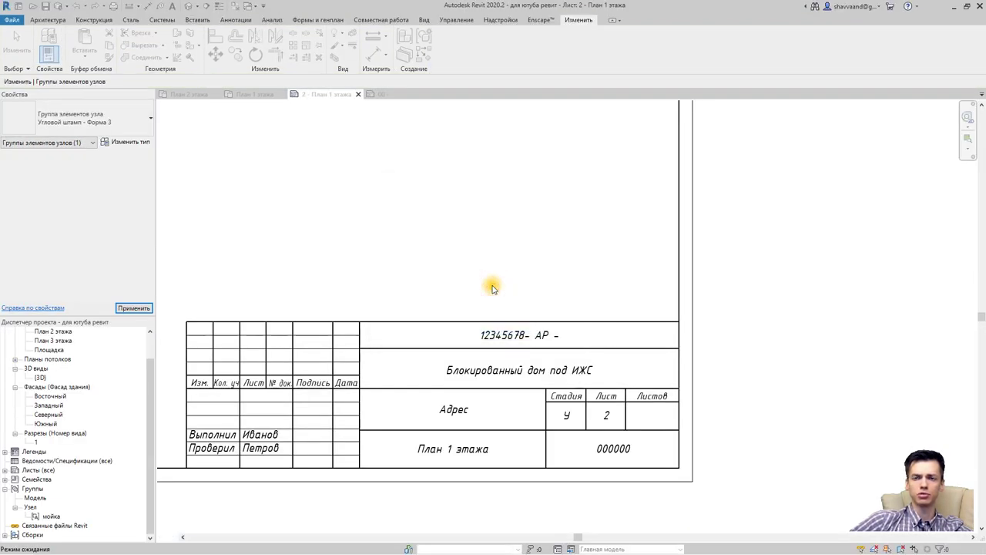
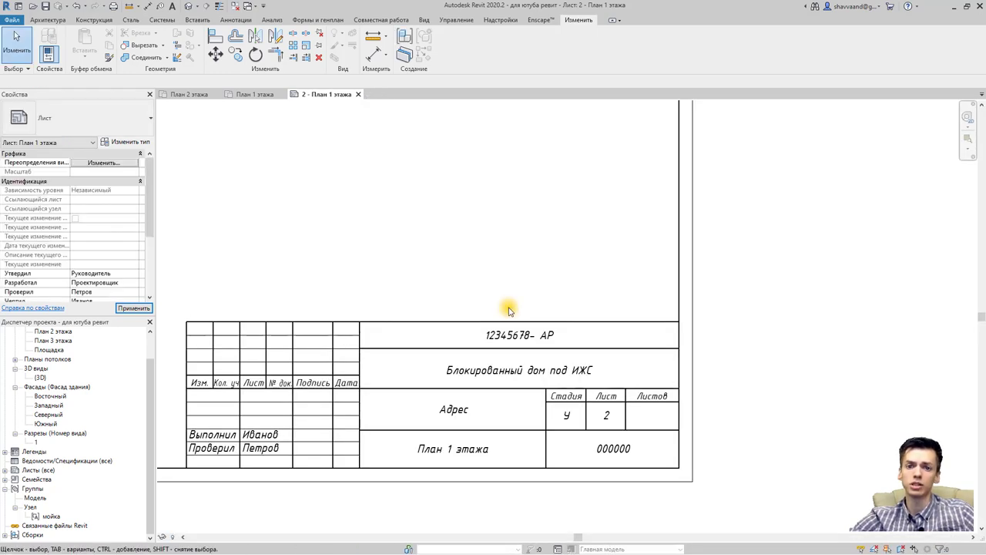
Zoom out to the whole sheet and select the План 1 этажа floor plan in the Project Browser
scroll(508, 308, down, 2)
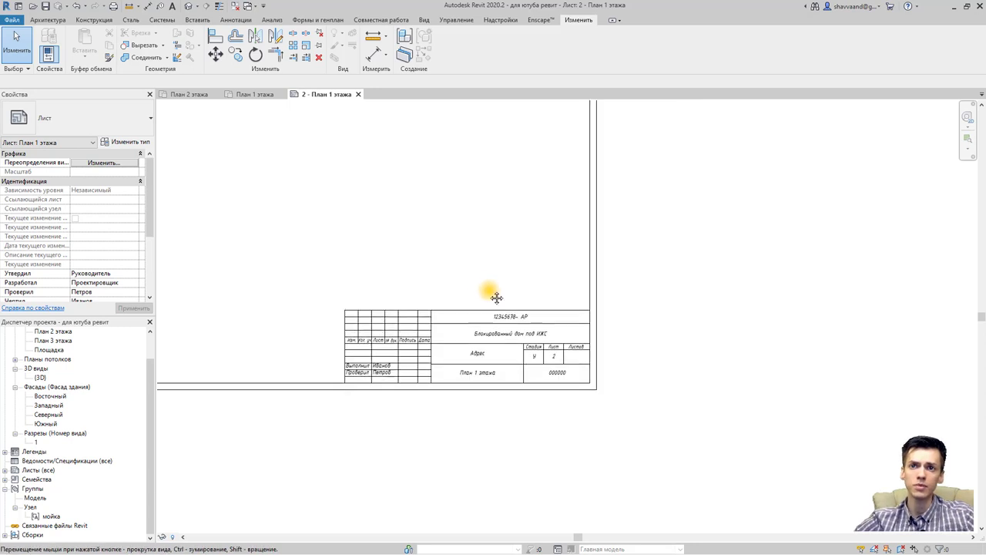
scroll(507, 308, down, 1)
scroll(506, 309, down, 2)
scroll(506, 309, down, 1)
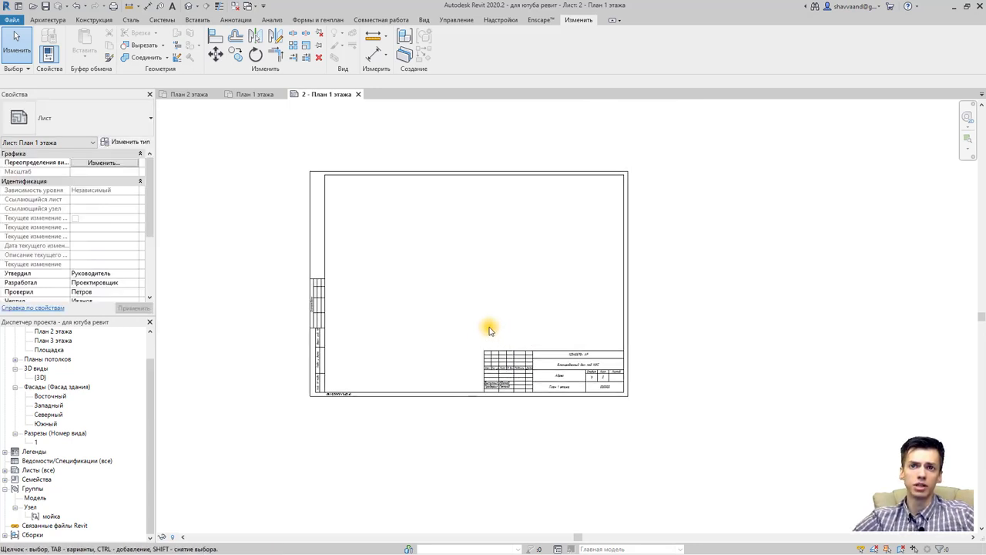
scroll(120, 400, up, 2)
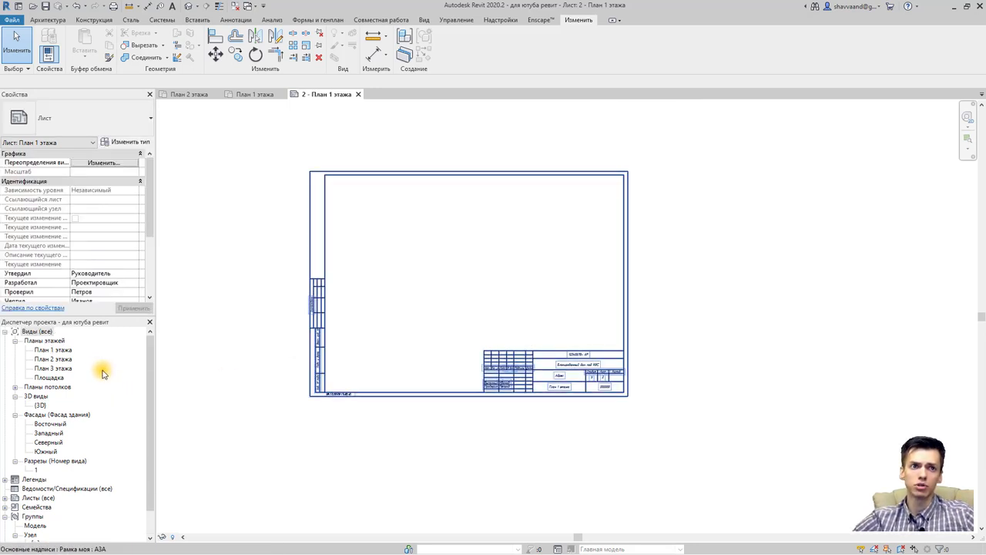
click(53, 350)
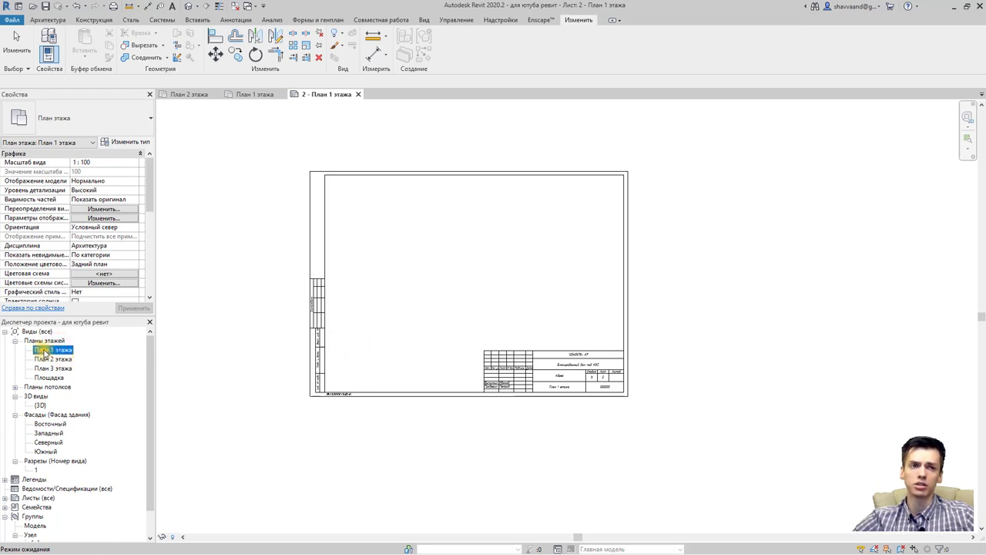
Place the План 1 этажа plan on sheet 2 as a viewport and position it inside the frame
drag(82, 359, 442, 299)
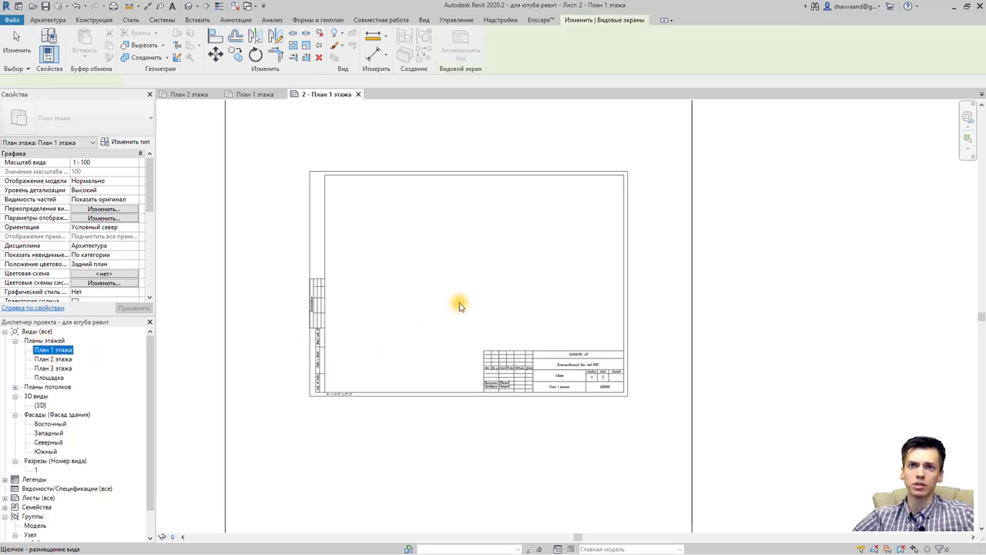
click(459, 304)
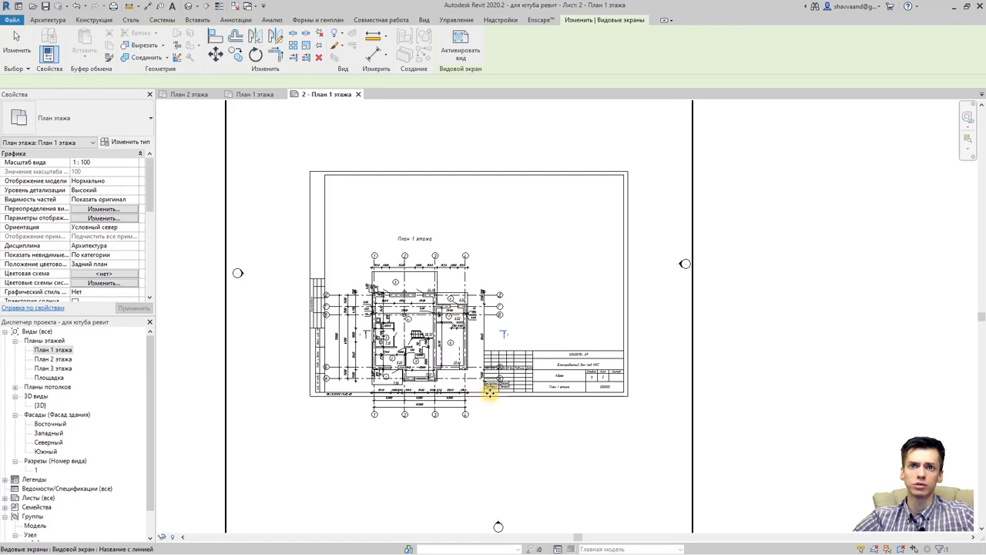
scroll(491, 378, down, 3)
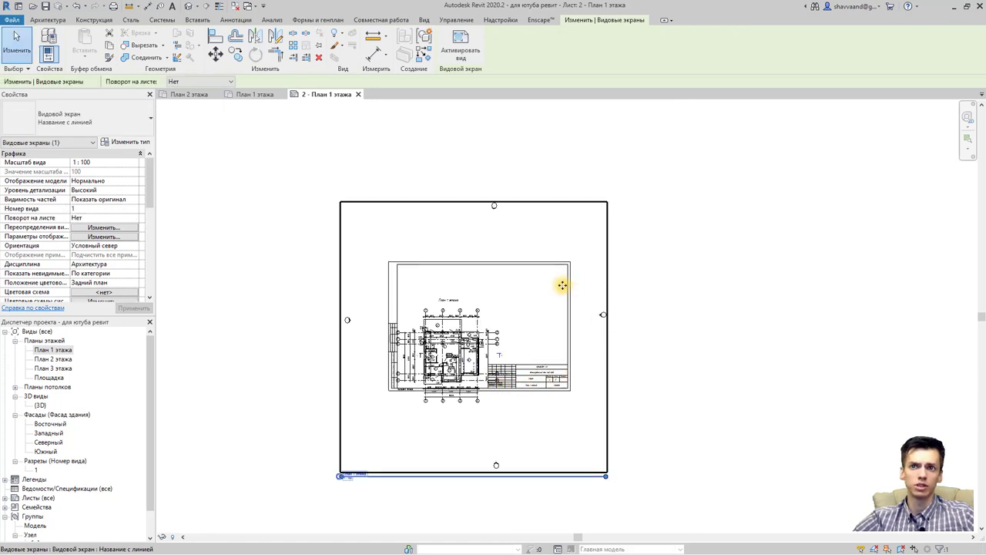
mouse_move(502, 335)
mouse_down()
mouse_move(505, 307)
mouse_move(525, 319)
mouse_up()
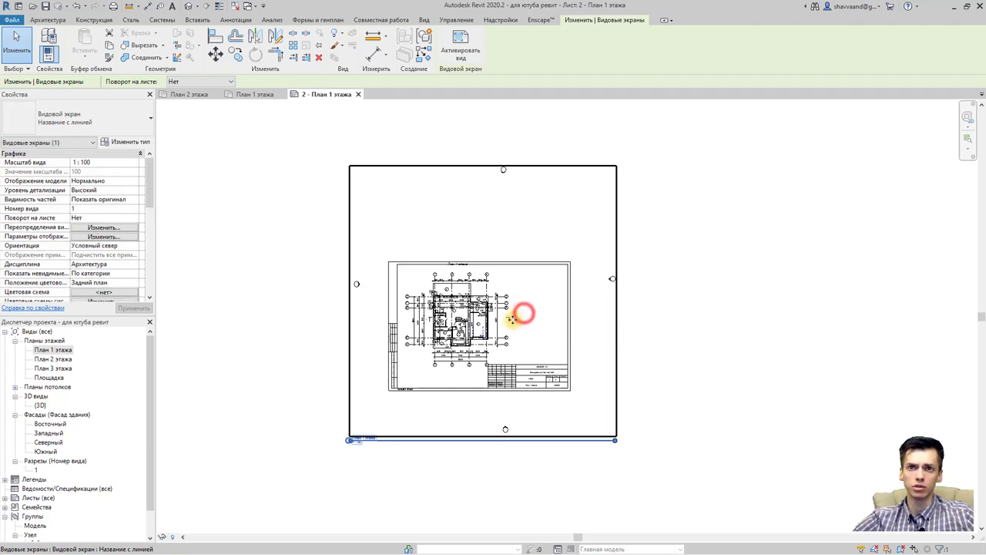
mouse_move(523, 312)
mouse_down()
mouse_move(512, 324)
mouse_move(520, 322)
mouse_up()
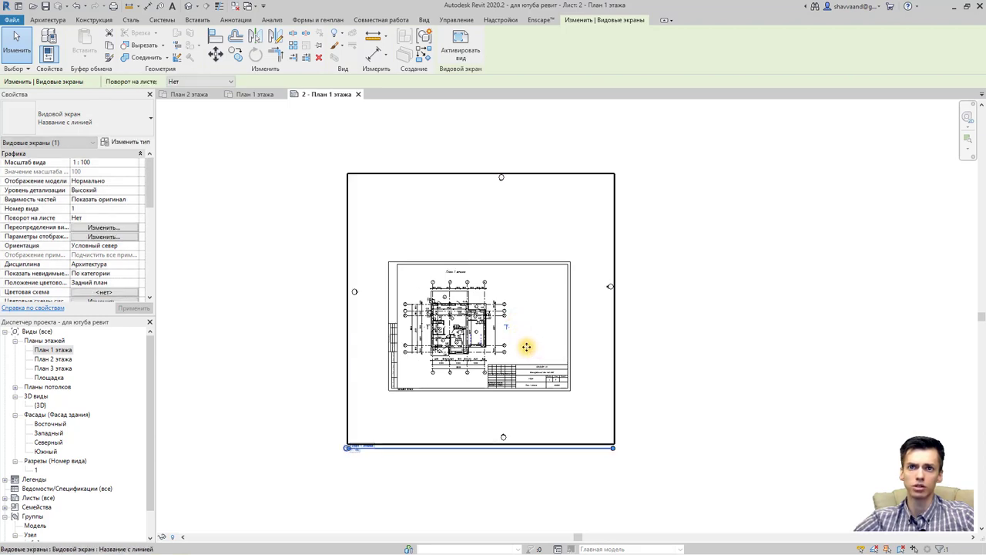
double_click(552, 317)
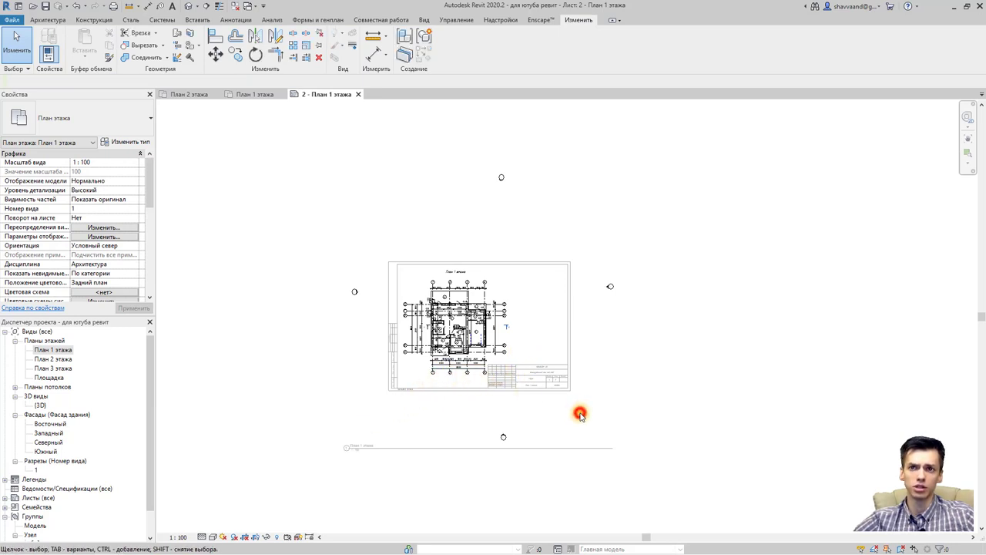
Deactivate the viewport and nudge the plan viewport slightly to the right
double_click(562, 389)
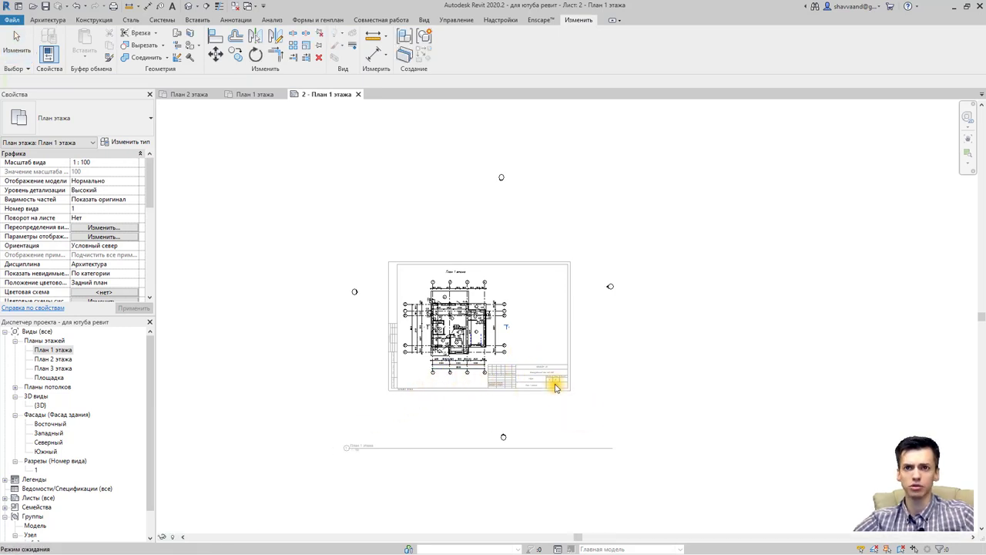
click(516, 325)
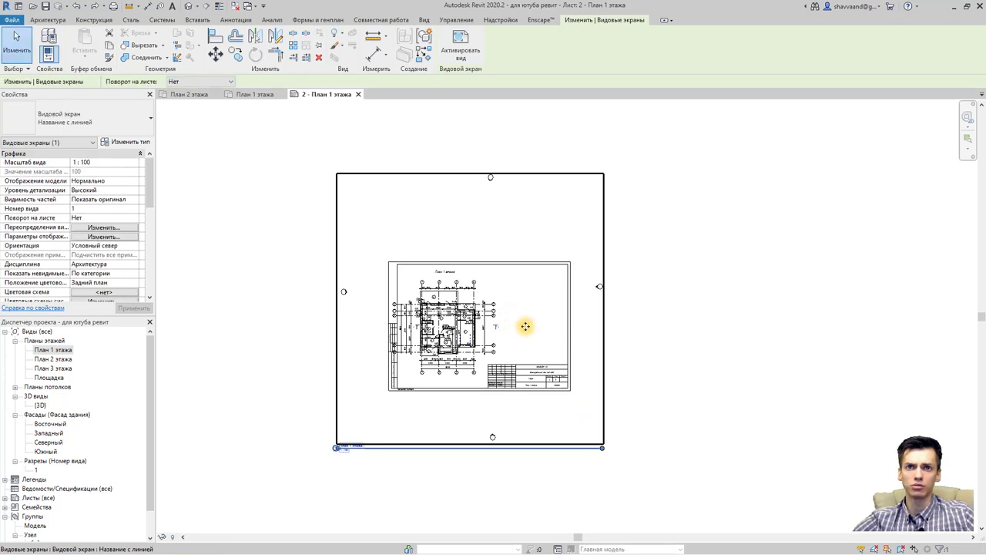
drag(525, 326, 523, 332)
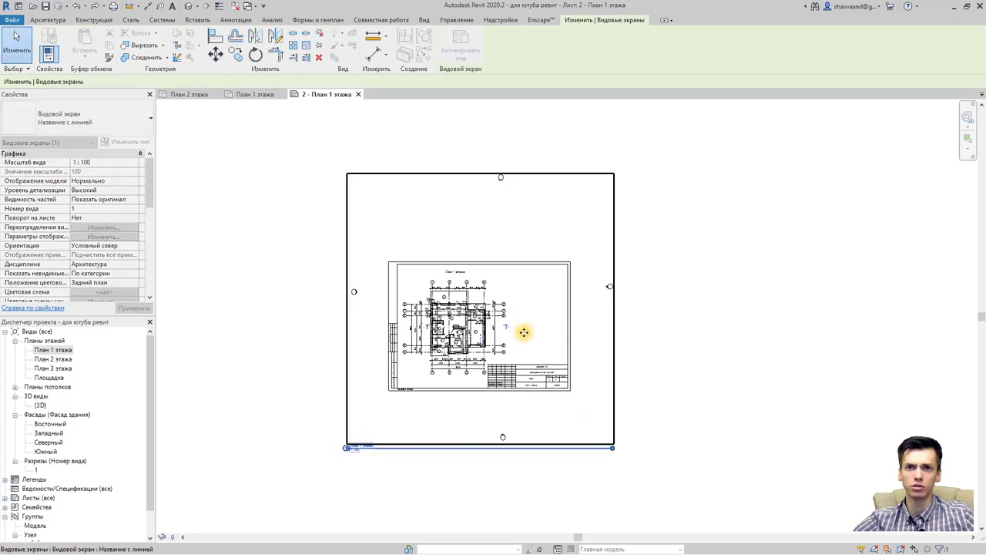
click(732, 336)
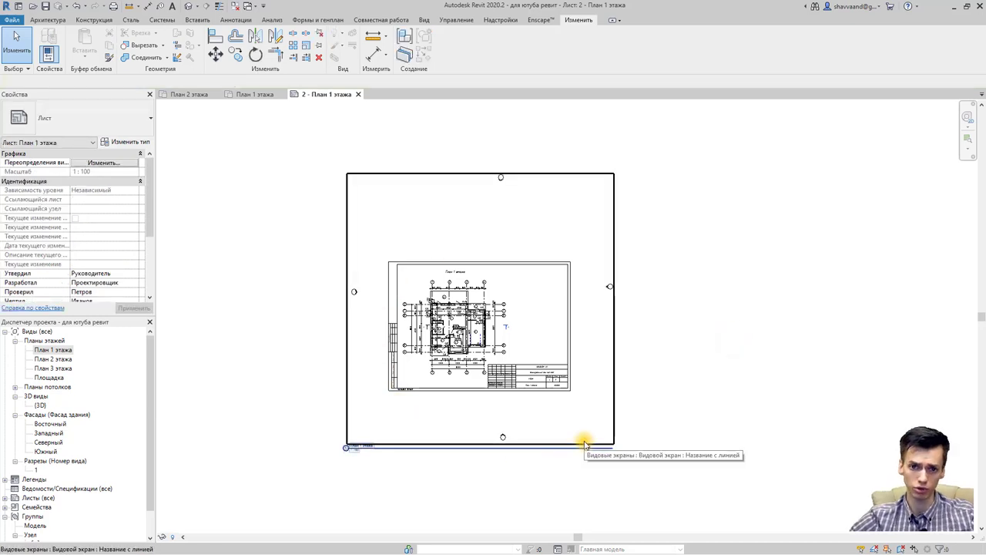
Activate the plan viewport and turn on Crop View and Show Crop Region
double_click(542, 328)
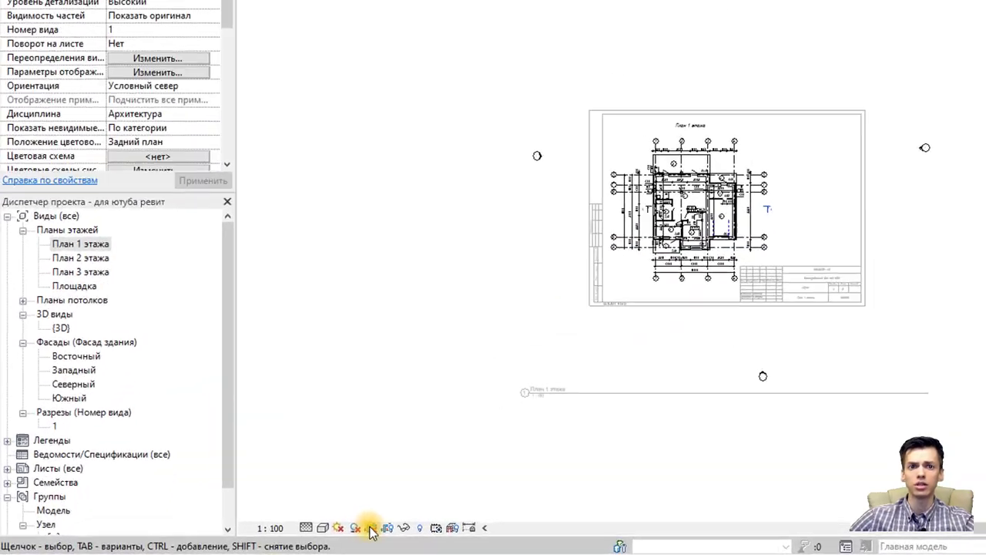
click(387, 529)
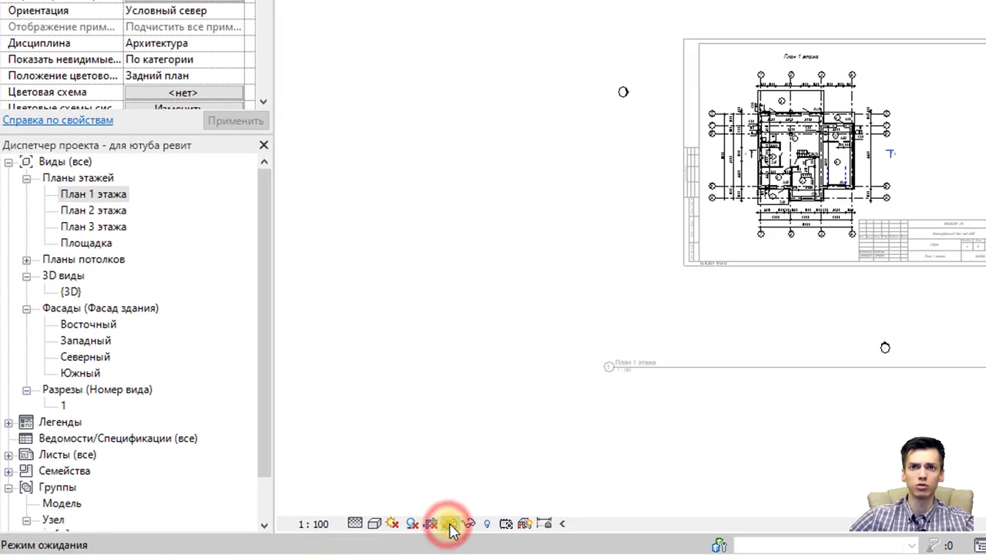
click(450, 527)
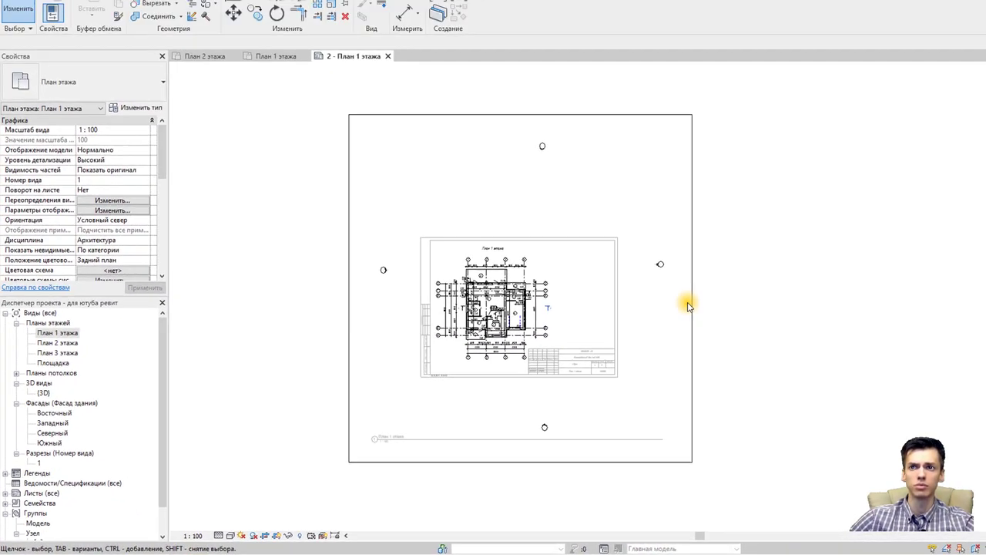
Drag the crop region's right, bottom, left and top edges in tightly around the first-floor plan
click(639, 318)
drag(645, 314, 514, 316)
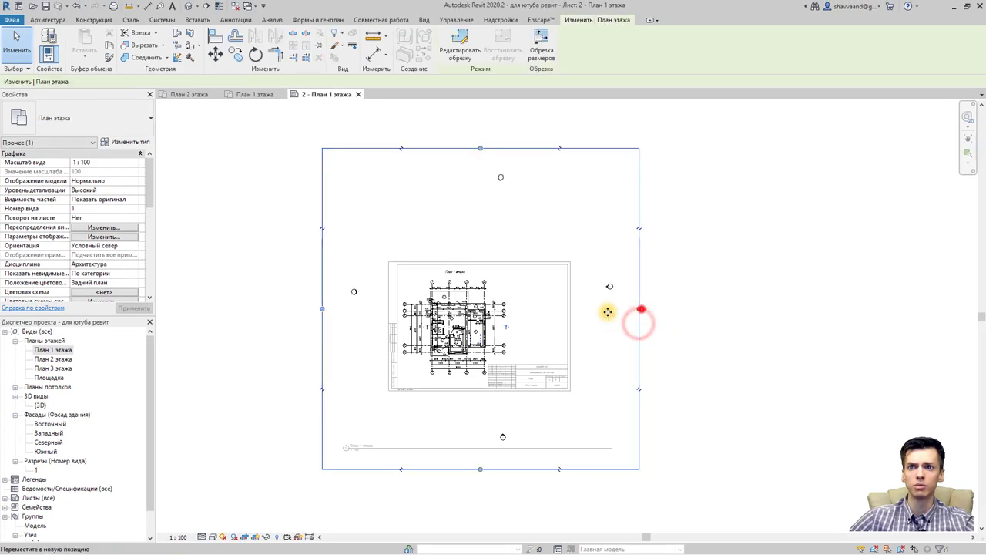
click(515, 316)
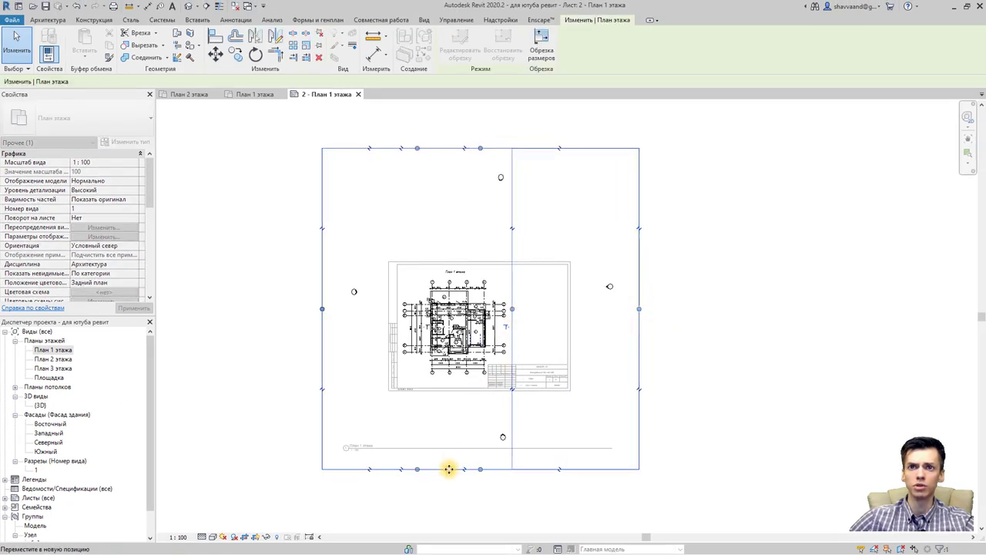
mouse_move(417, 468)
mouse_down()
mouse_move(448, 378)
mouse_move(439, 377)
mouse_up()
drag(323, 262, 401, 278)
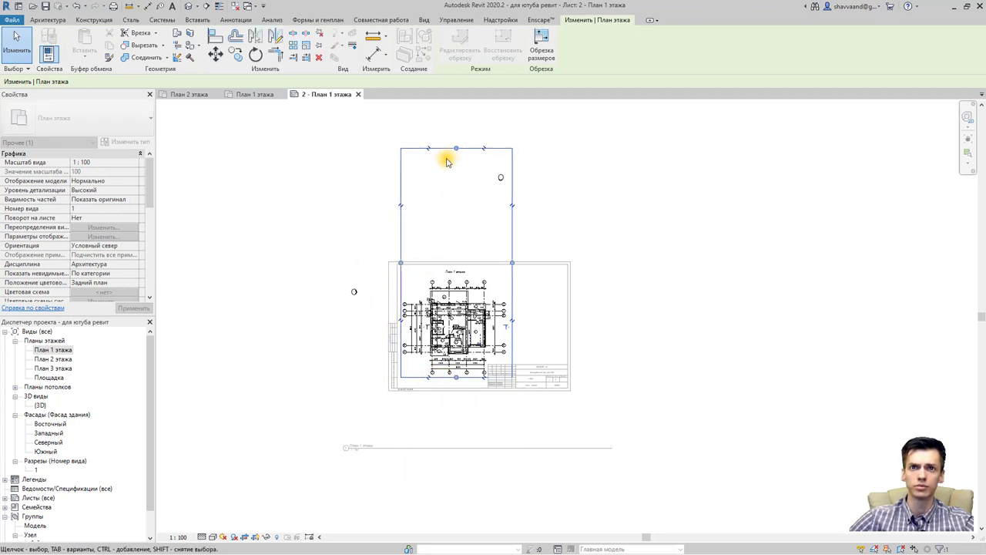
drag(459, 146, 456, 268)
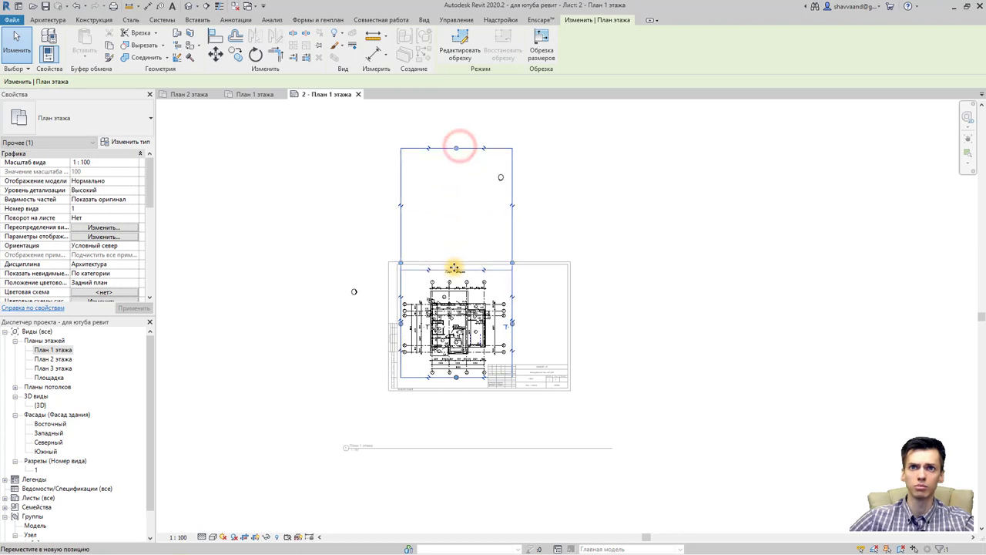
click(633, 322)
scroll(522, 398, up, 1)
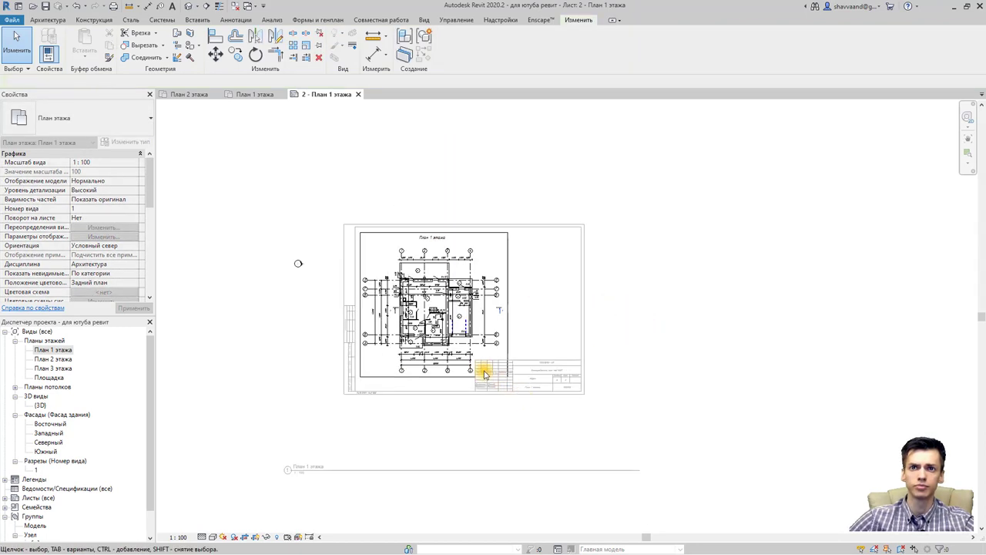
Hide the crop boundary, then reactivate the plan viewport and show its crop region again
click(259, 537)
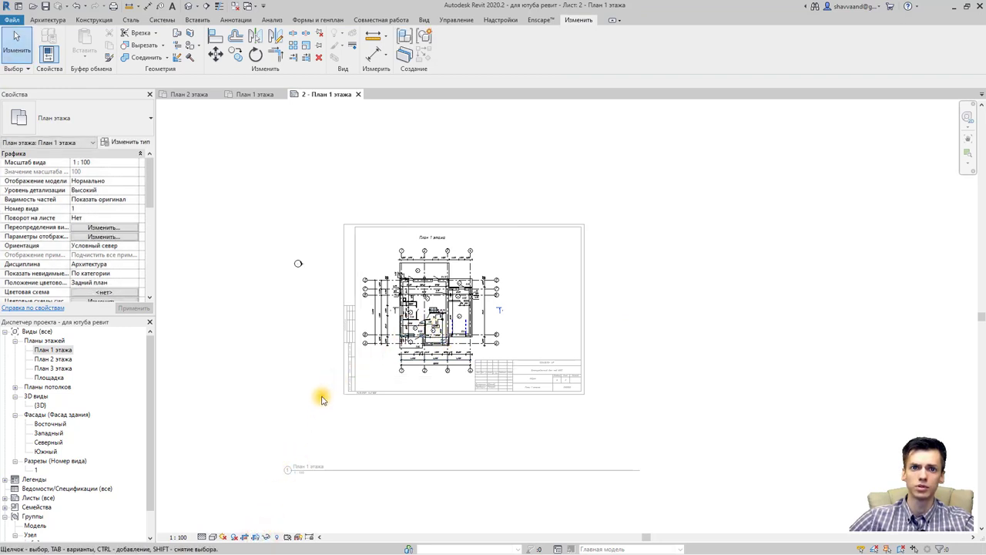
scroll(647, 354, down, 1)
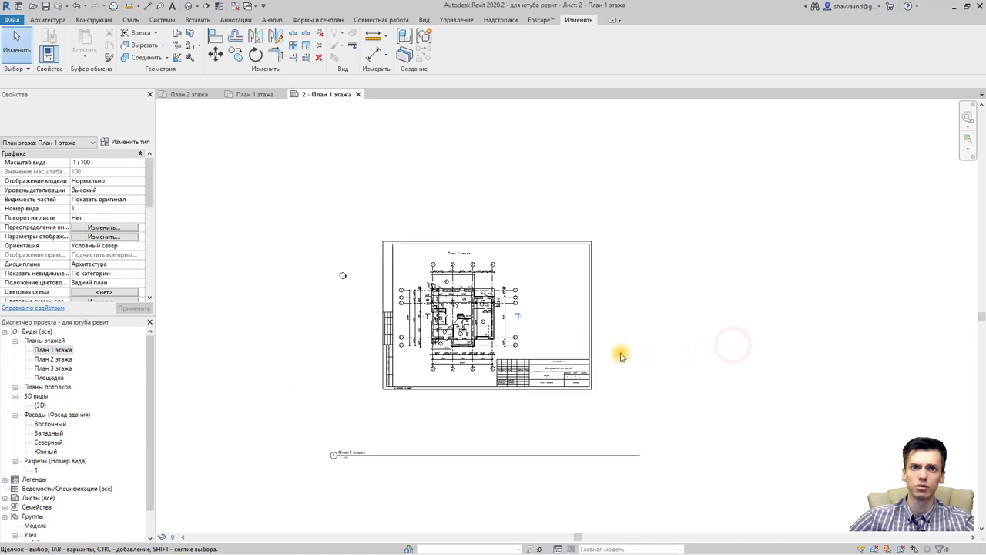
click(411, 367)
double_click(411, 368)
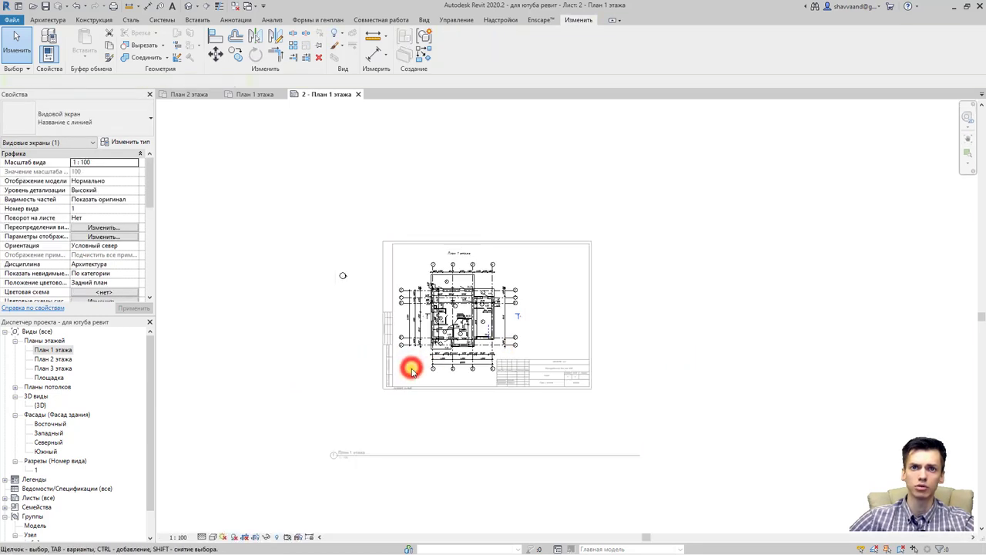
click(256, 538)
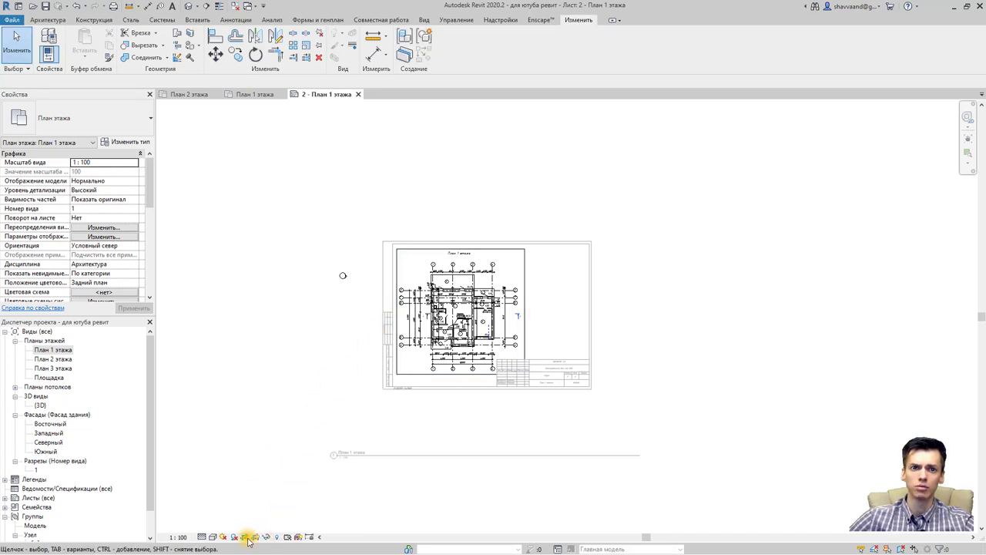
click(247, 539)
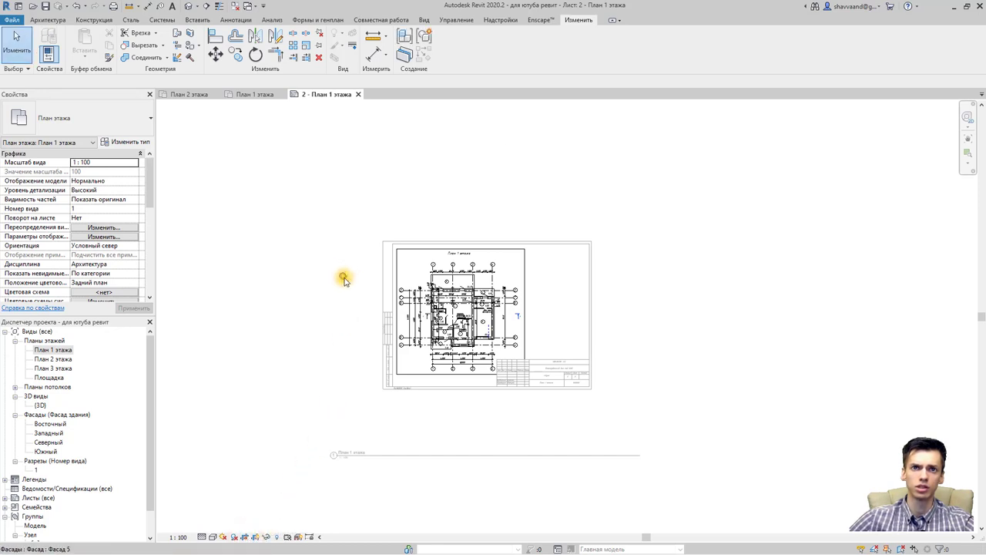
Hide the two stray elements left of the plan with Скрыть элементы and toggle off the crop frame
drag(352, 300, 324, 245)
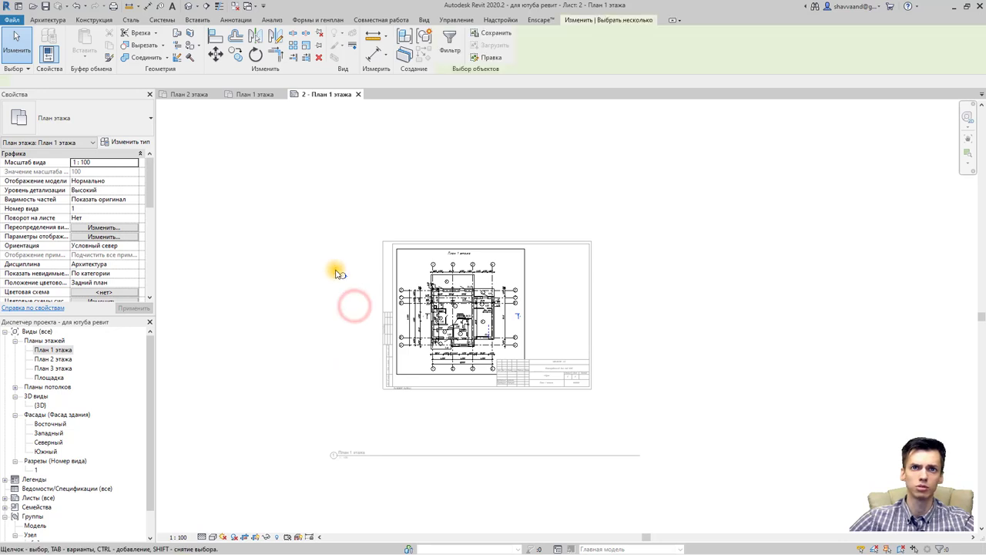
click(335, 36)
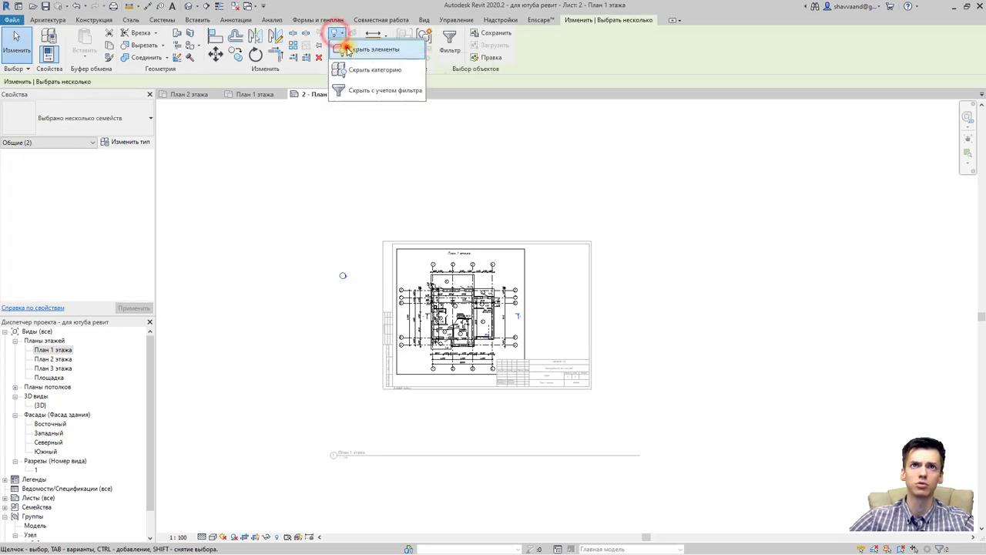
click(347, 47)
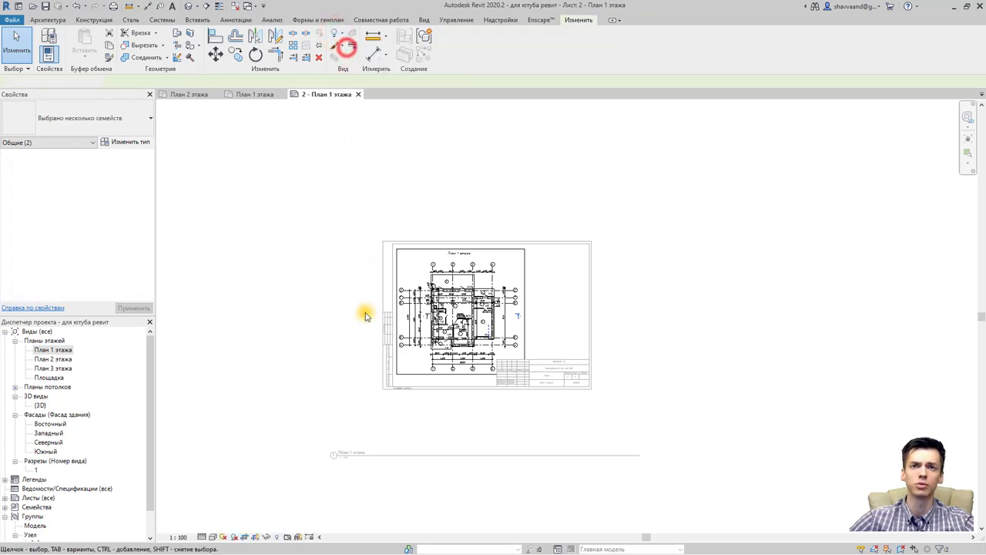
click(255, 539)
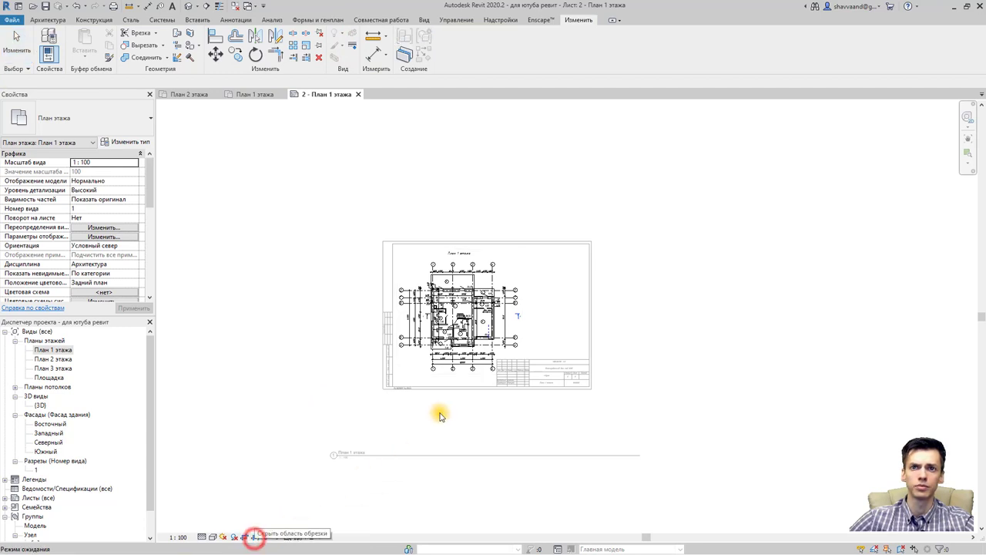
click(440, 413)
scroll(515, 423, up, 1)
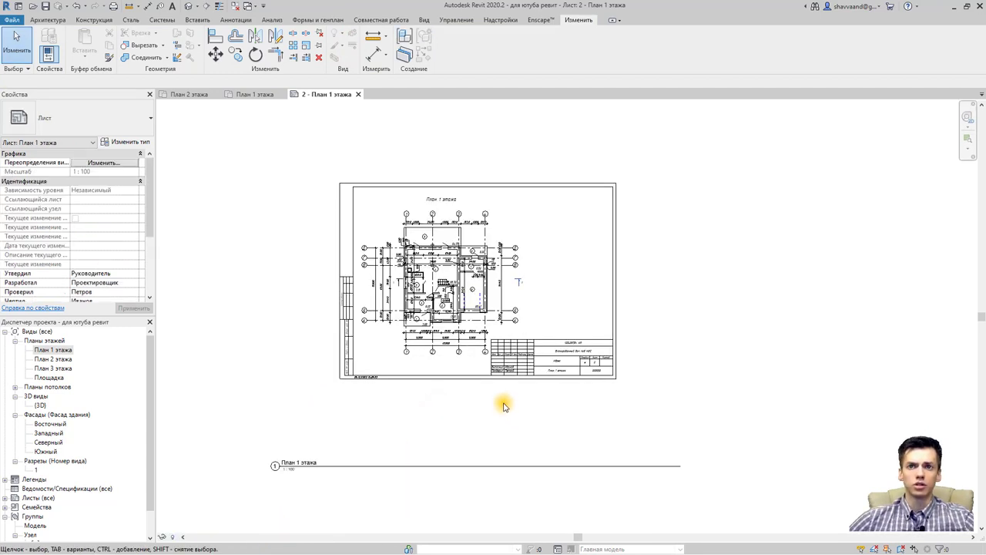
Move the viewport's title line up to sit just below the plan
click(408, 465)
drag(402, 467, 420, 423)
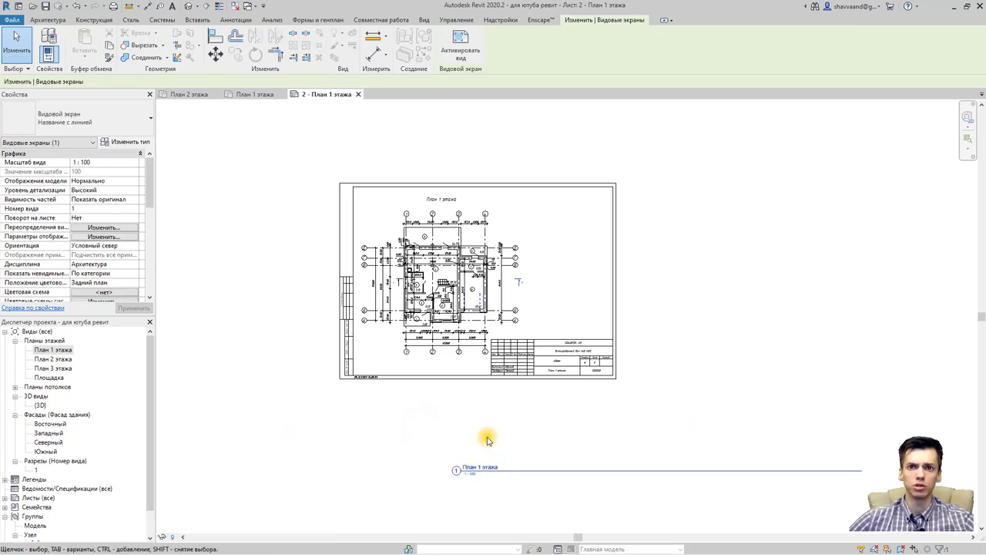
mouse_move(540, 469)
mouse_down()
mouse_move(372, 484)
mouse_move(392, 425)
mouse_up()
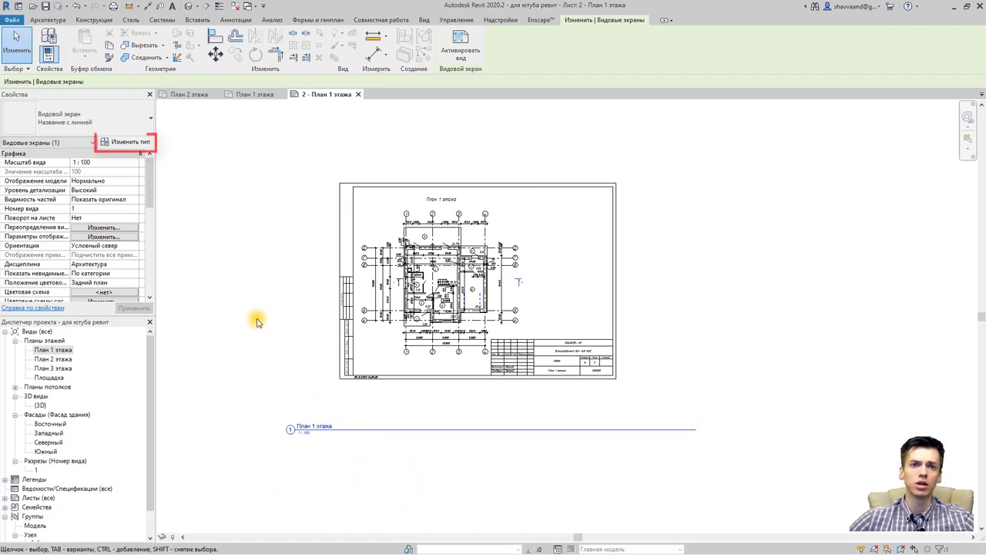
Set the viewport type's Название to <нет> and uncheck Показать выносную линию
click(139, 143)
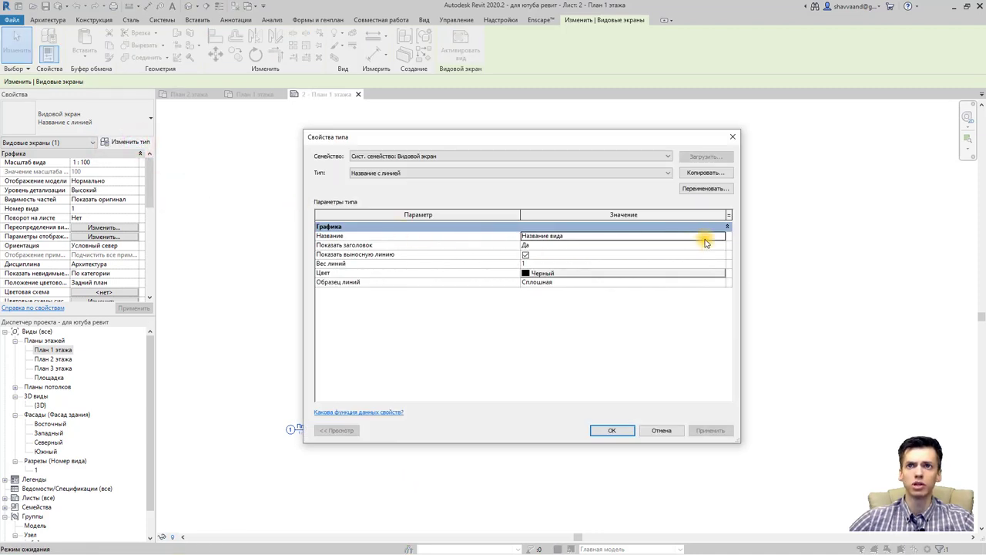
click(718, 237)
click(528, 245)
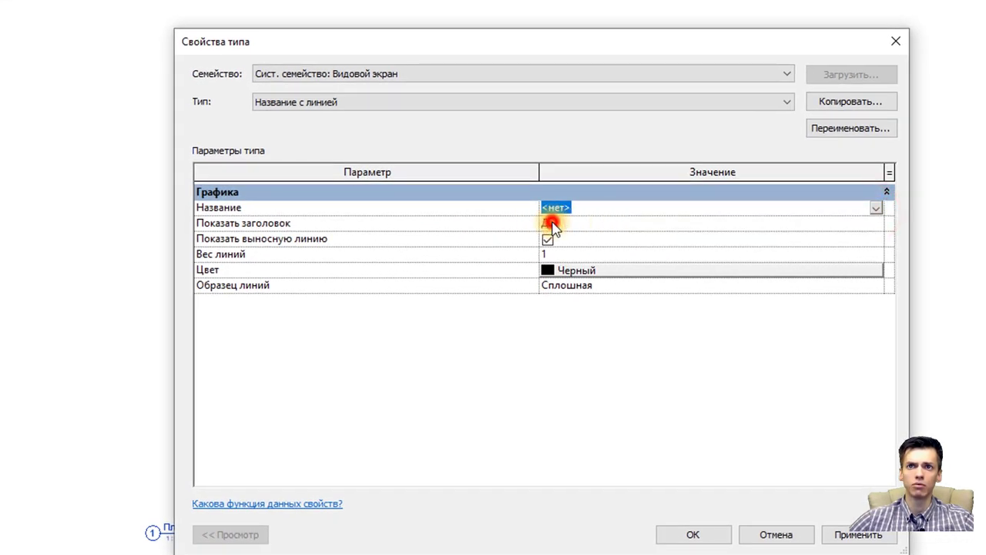
click(552, 225)
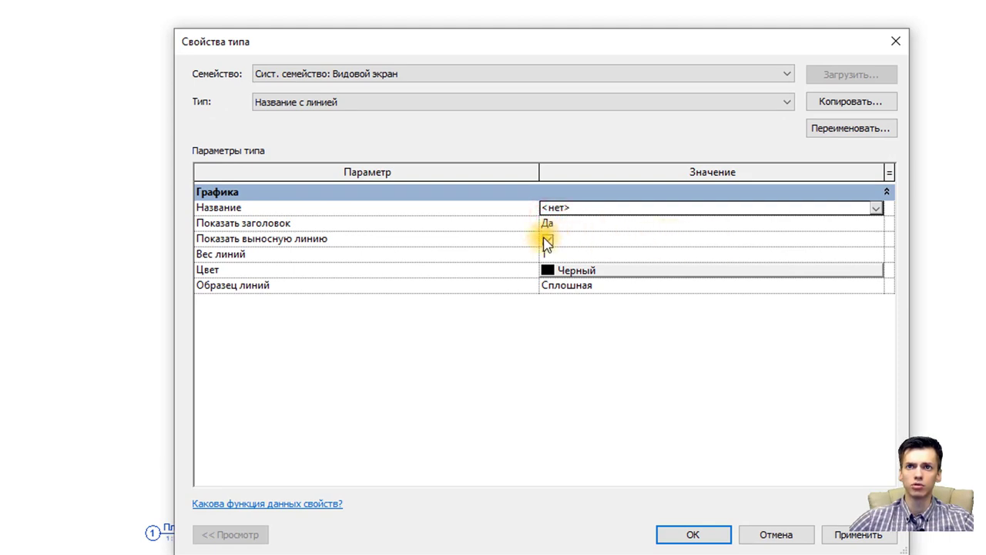
click(549, 245)
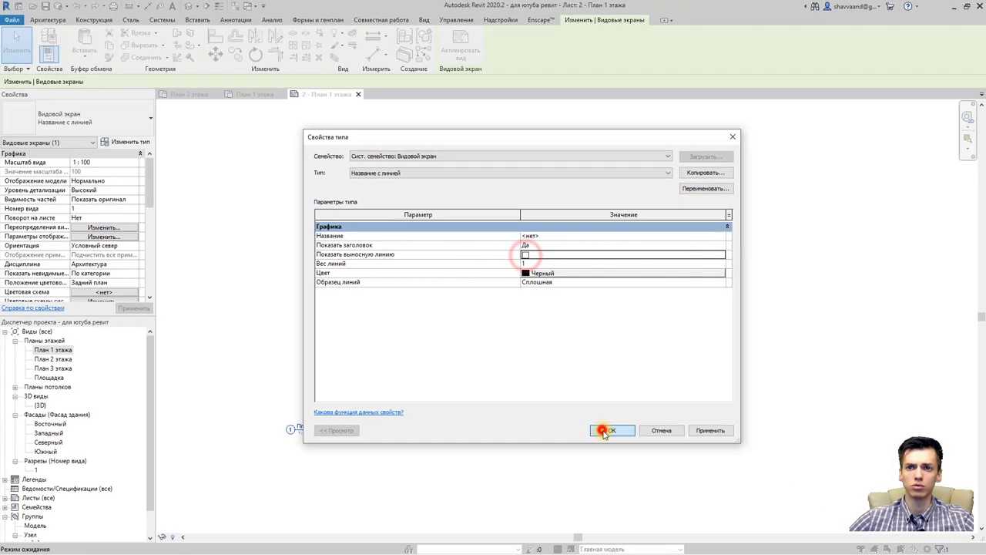
click(693, 534)
click(695, 379)
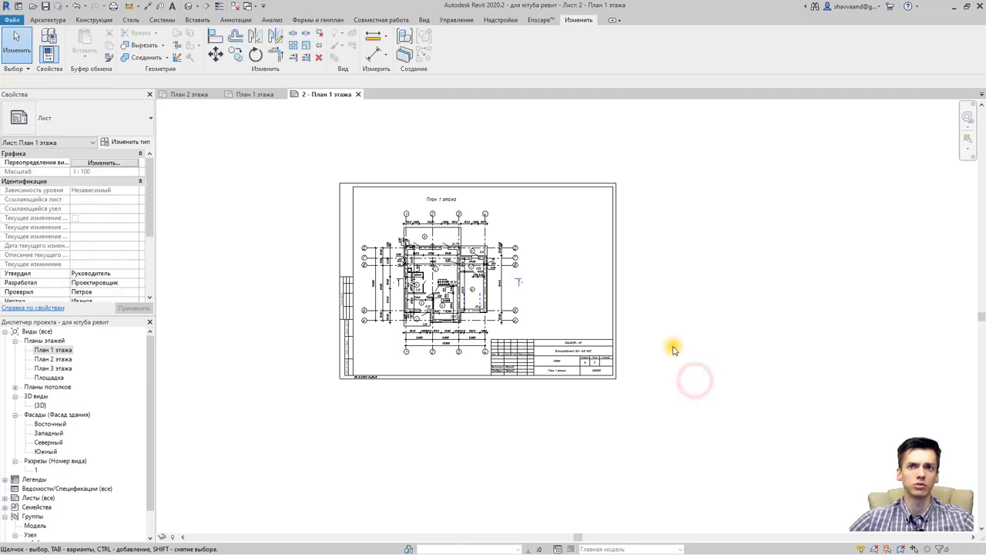
Nudge the plan viewport left and up with the arrow keys to line up with the sheet border
scroll(671, 347, up, 1)
scroll(632, 328, up, 2)
scroll(674, 343, down, 1)
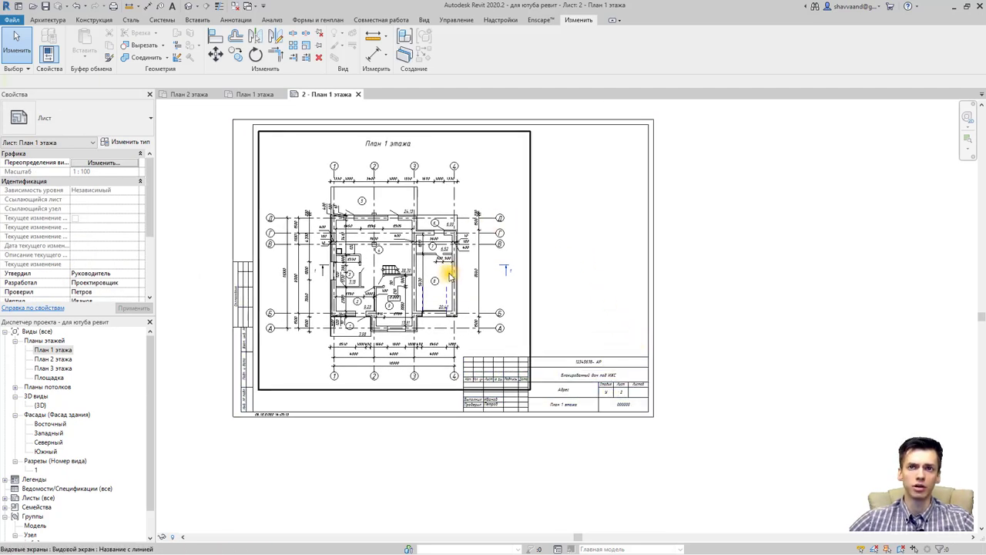
click(284, 360)
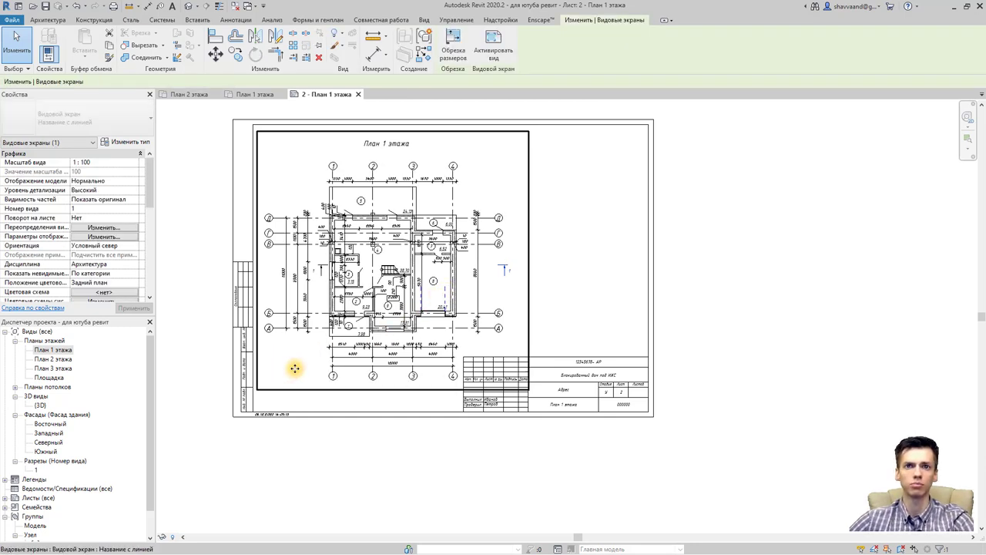
key(Left)
key(Left)
key(Left)
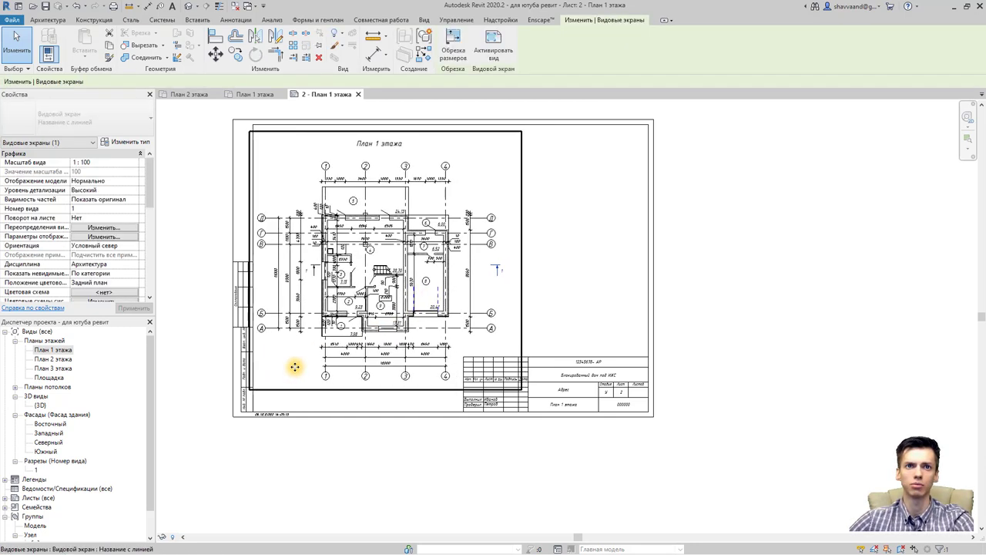
key(Left)
key(Up)
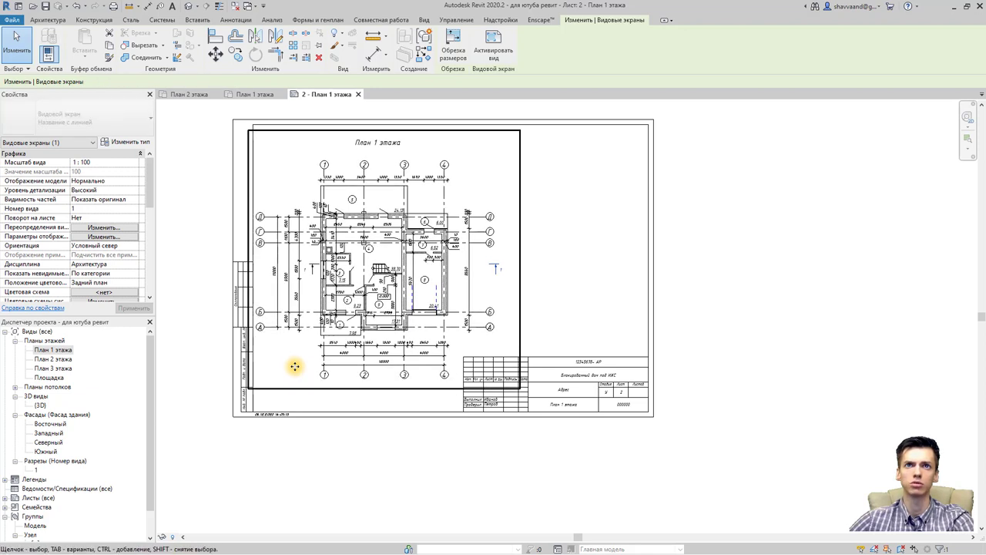
key(Up)
key(Up)
key(Up)
key(Left)
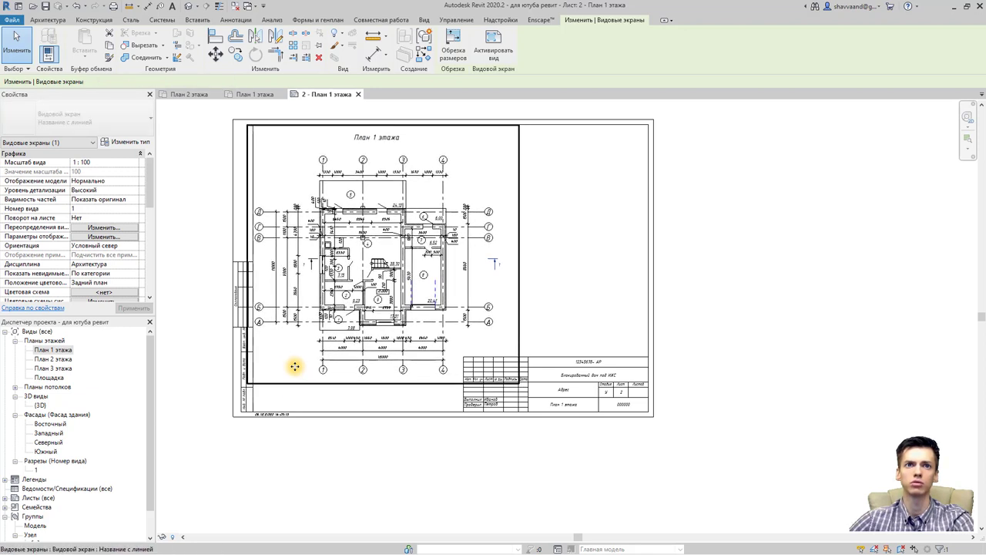
key(Left)
click(704, 266)
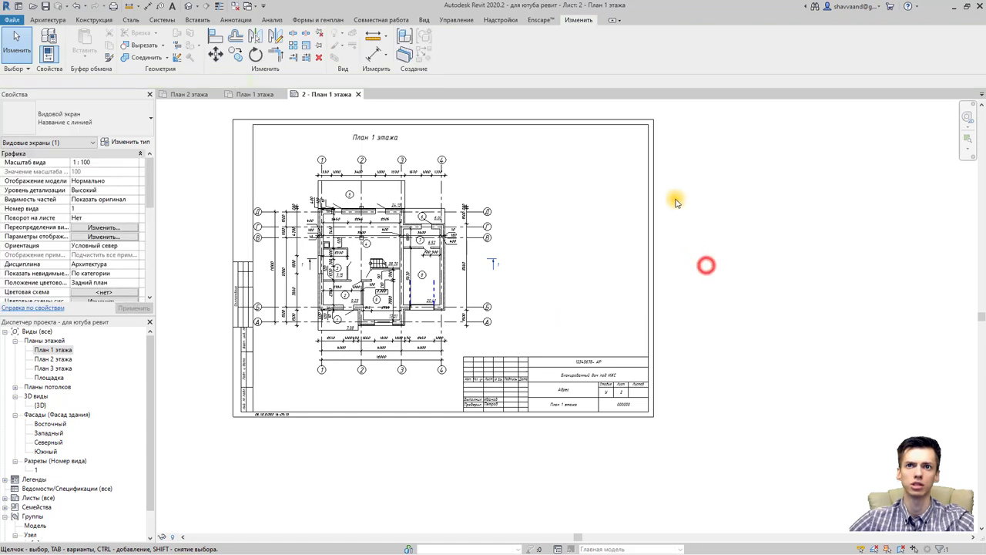
Place the условные обозначения legend from Легенды at the sheet's lower left, below the plan
scroll(99, 394, down, 1)
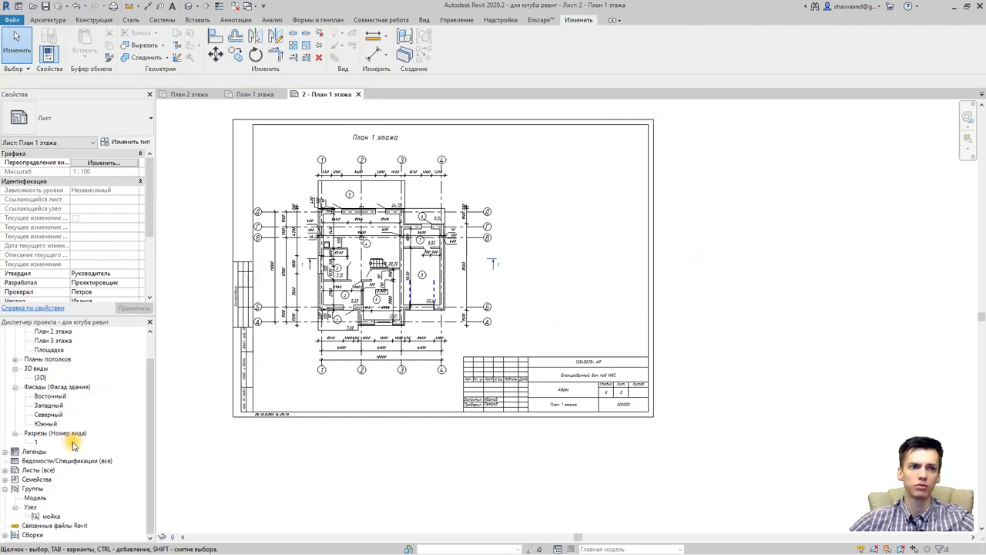
scroll(73, 458, up, 1)
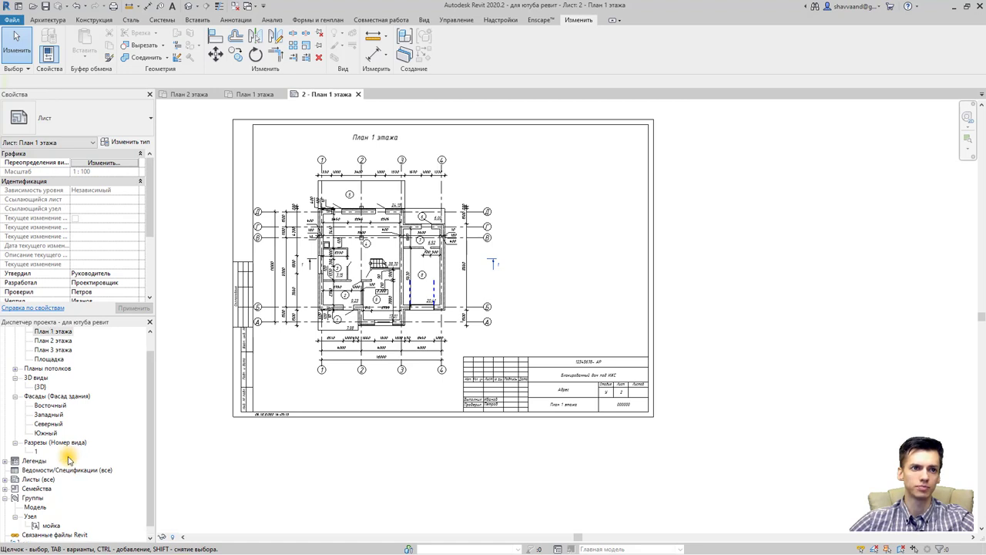
click(6, 461)
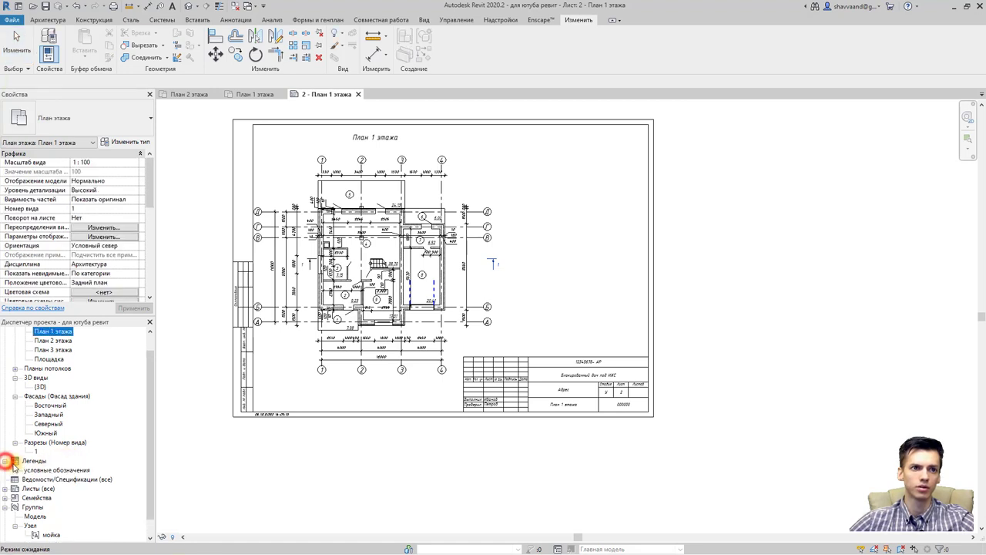
click(56, 469)
drag(335, 392, 336, 393)
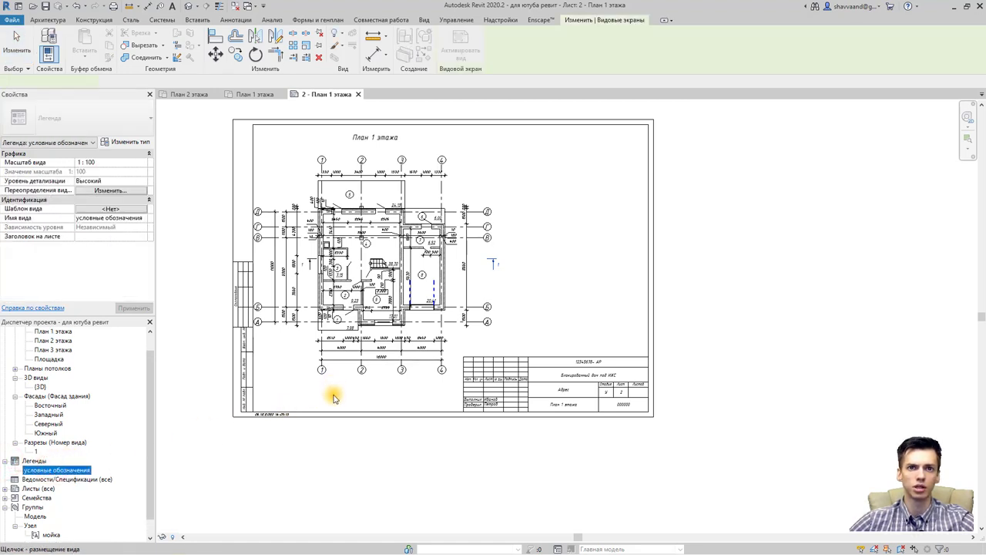
click(355, 395)
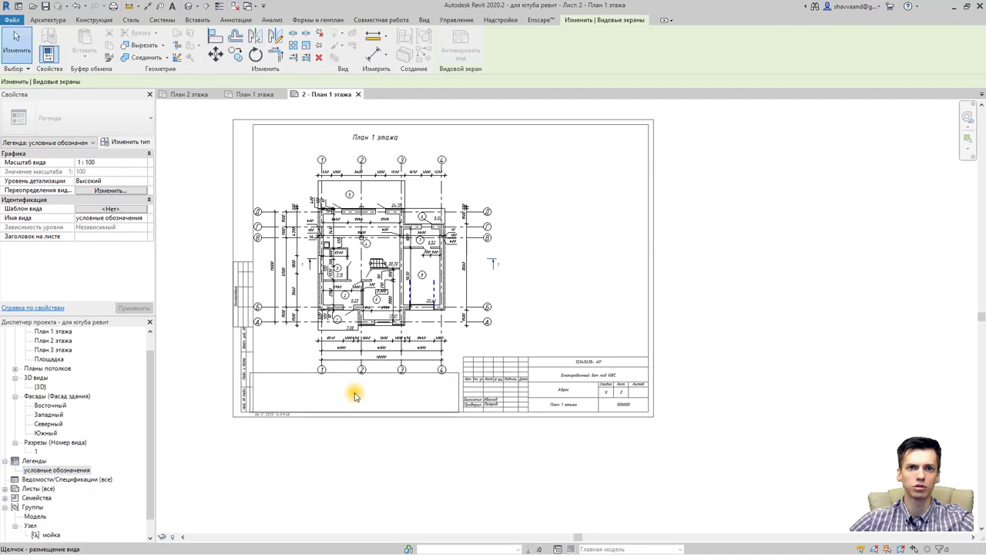
click(352, 462)
scroll(349, 459, up, 3)
scroll(348, 454, up, 1)
scroll(373, 461, up, 1)
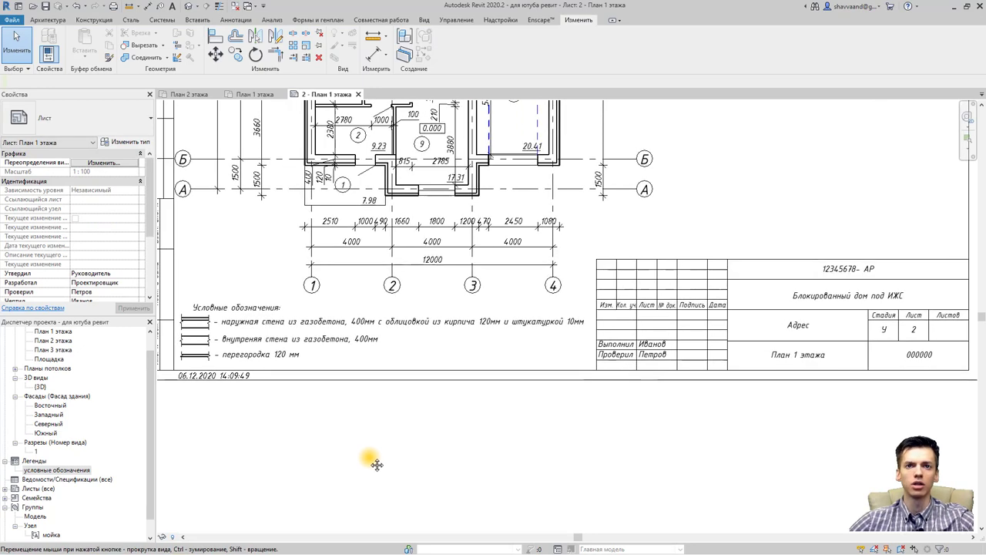
middle_drag(378, 423, 389, 445)
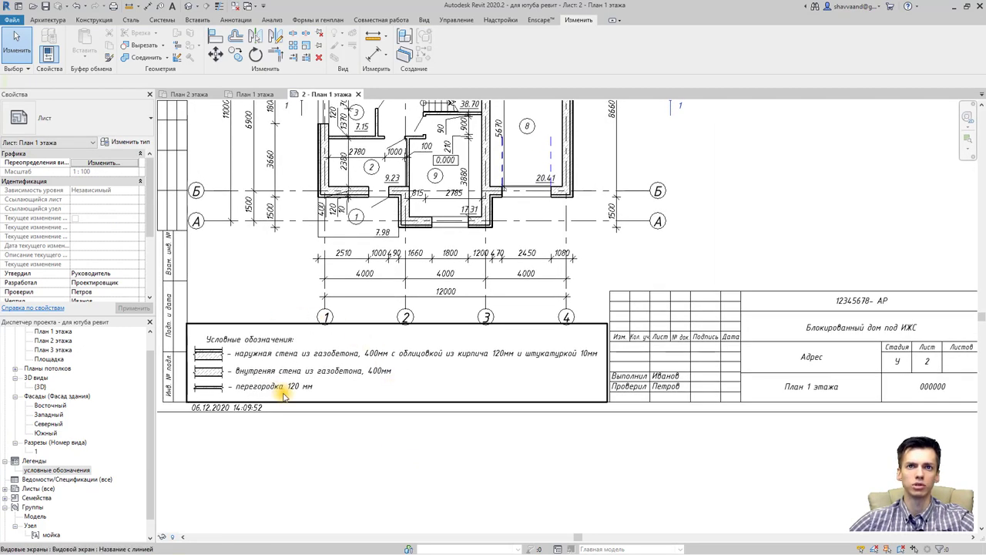
scroll(284, 395, down, 1)
scroll(509, 347, down, 2)
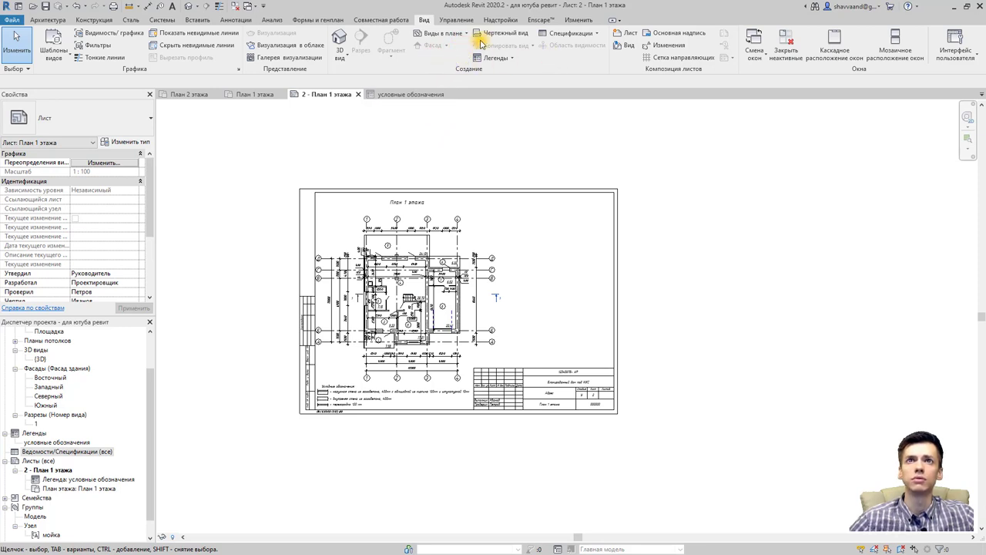
Start a new schedule and choose the Помещения category, named Спецификация помещений
click(574, 33)
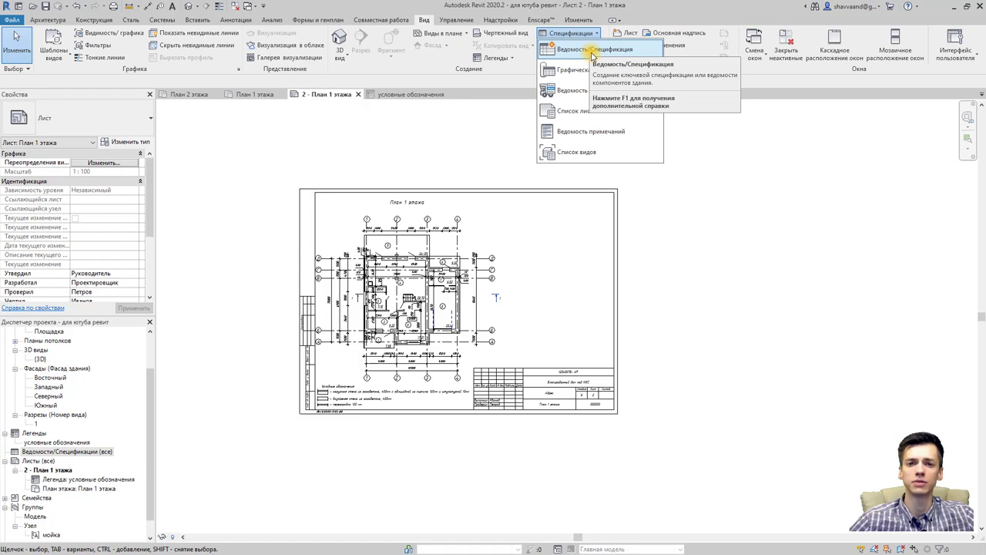
click(592, 50)
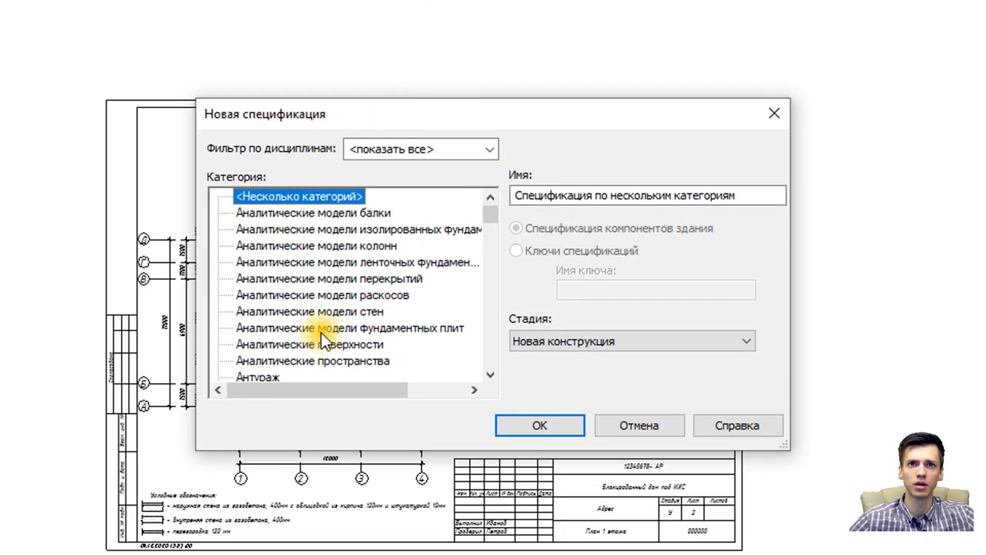
scroll(323, 299, down, 1)
scroll(323, 294, down, 1)
scroll(323, 289, down, 2)
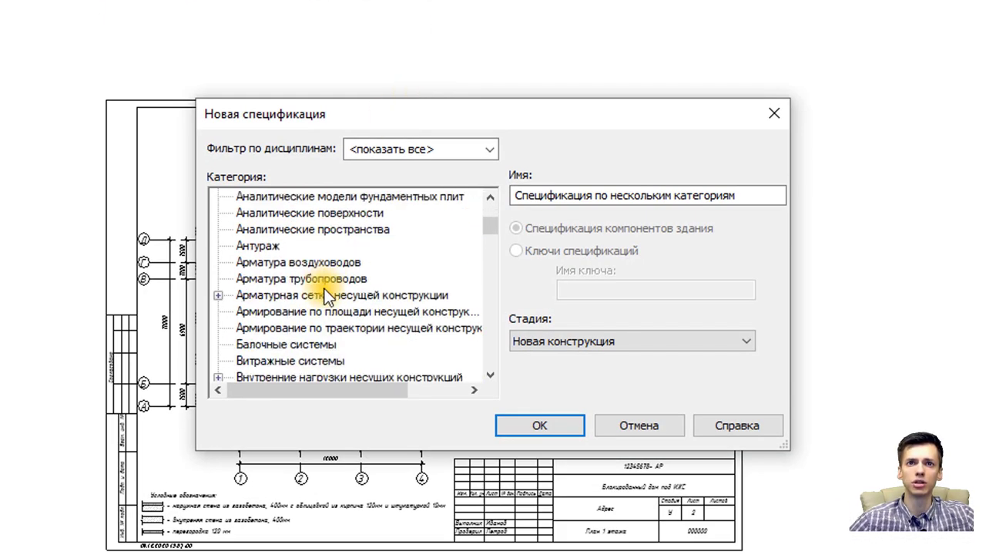
scroll(324, 288, down, 2)
scroll(325, 287, down, 3)
scroll(325, 287, down, 2)
scroll(322, 286, down, 2)
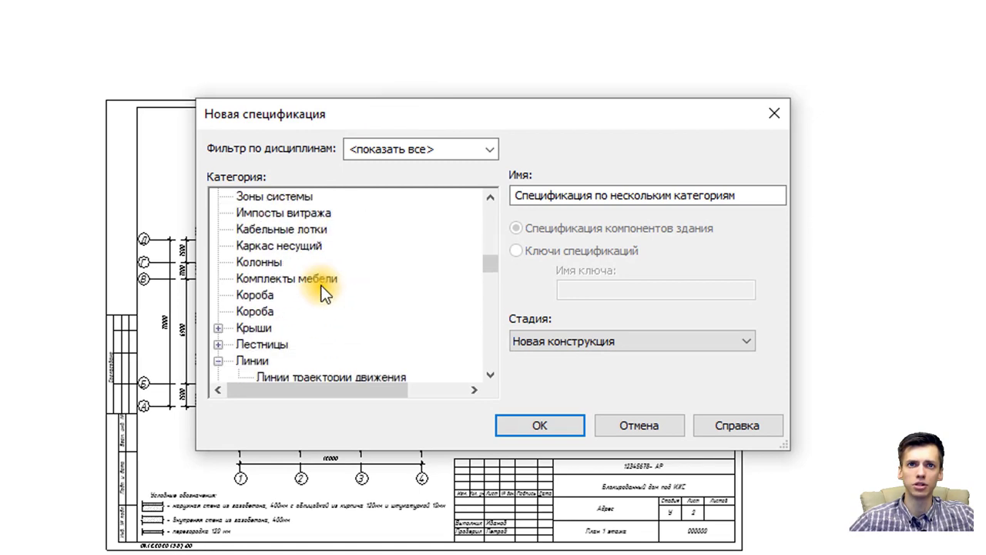
scroll(316, 284, down, 1)
scroll(316, 284, down, 1)
scroll(314, 283, down, 3)
scroll(314, 289, down, 2)
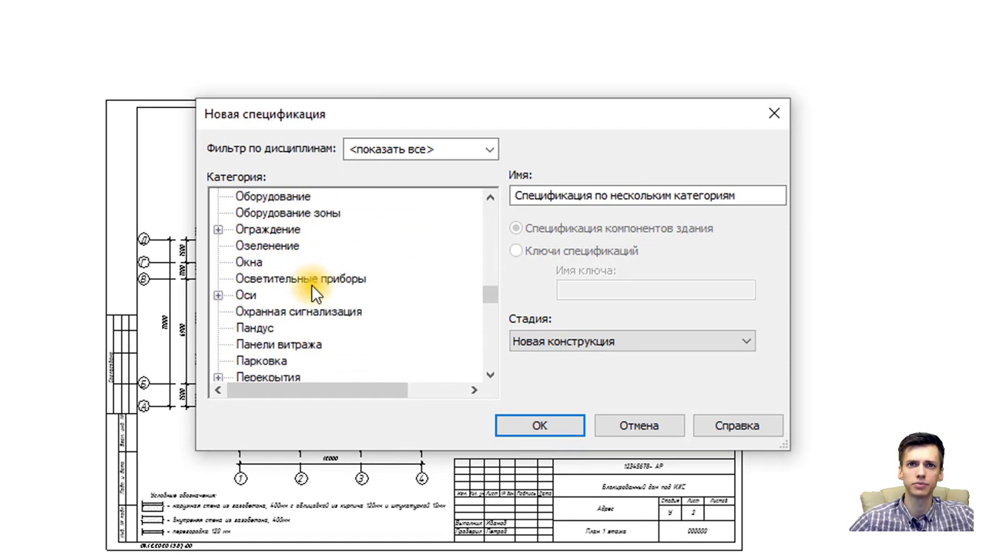
scroll(311, 300, down, 1)
scroll(289, 327, down, 2)
scroll(292, 339, down, 1)
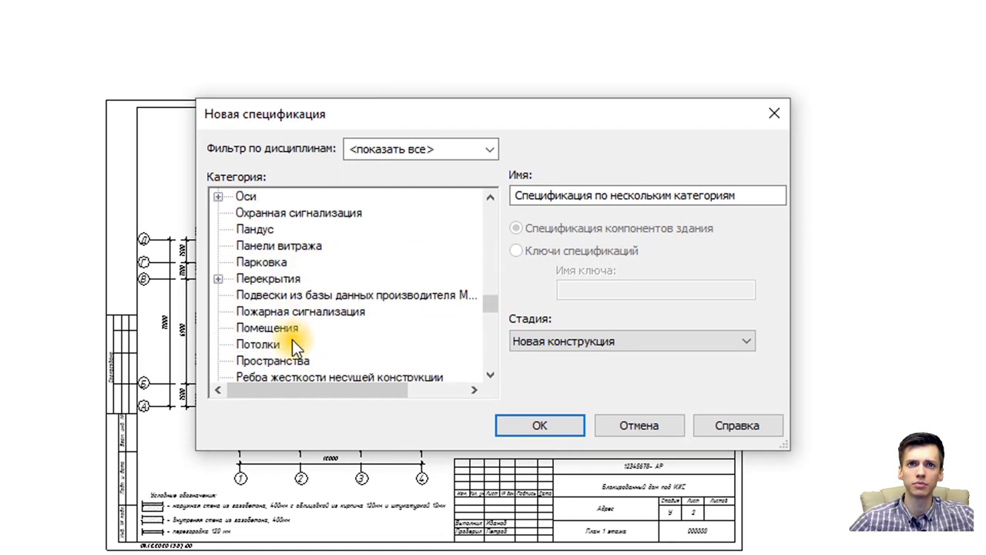
click(285, 328)
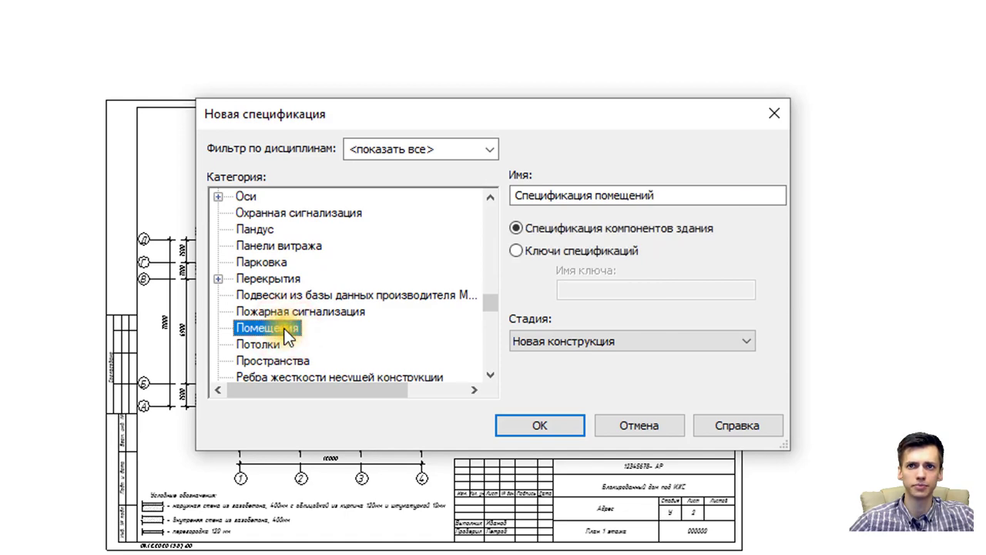
Create the room schedule and add the Номер and Имя fields
double_click(284, 328)
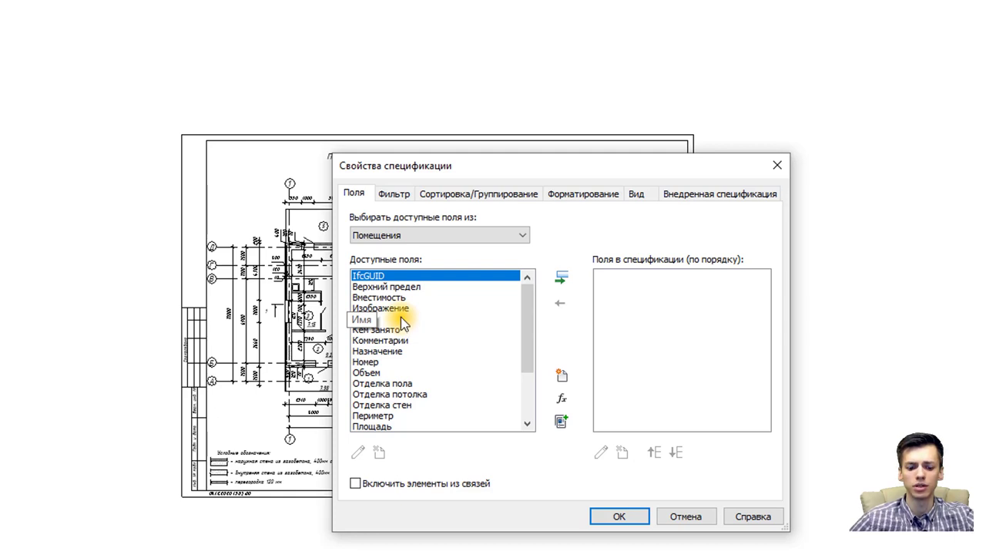
scroll(425, 358, down, 1)
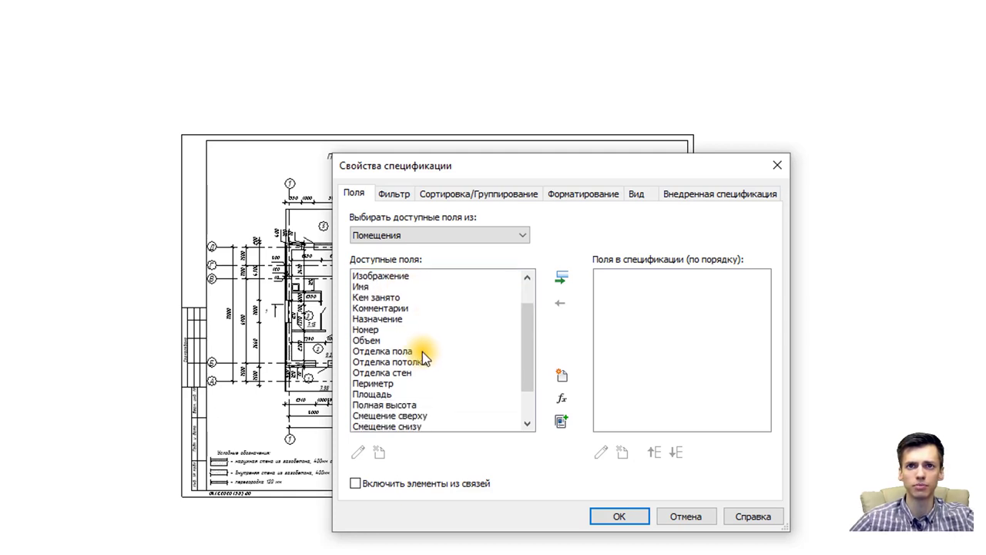
scroll(374, 401, down, 1)
scroll(400, 393, down, 1)
scroll(406, 391, up, 1)
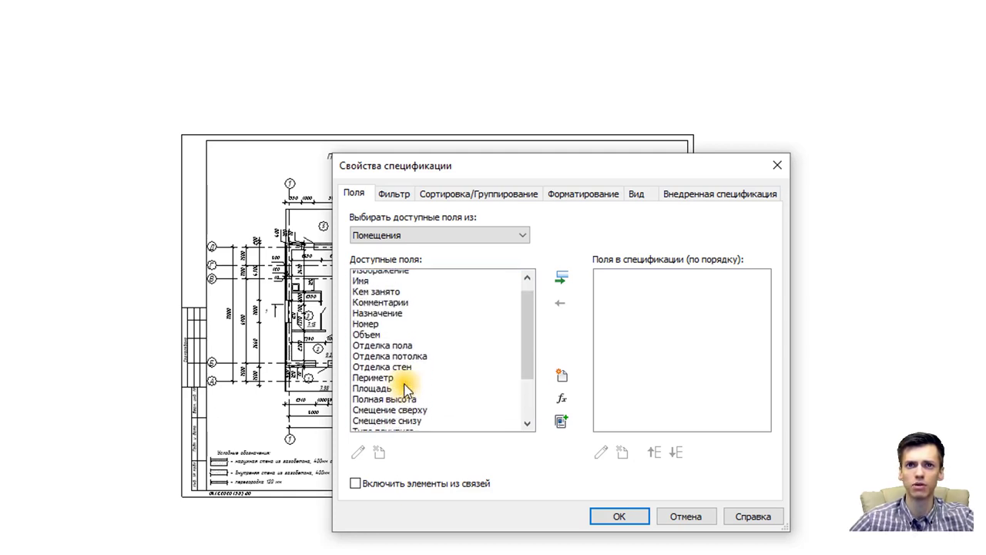
scroll(400, 377, up, 1)
click(376, 360)
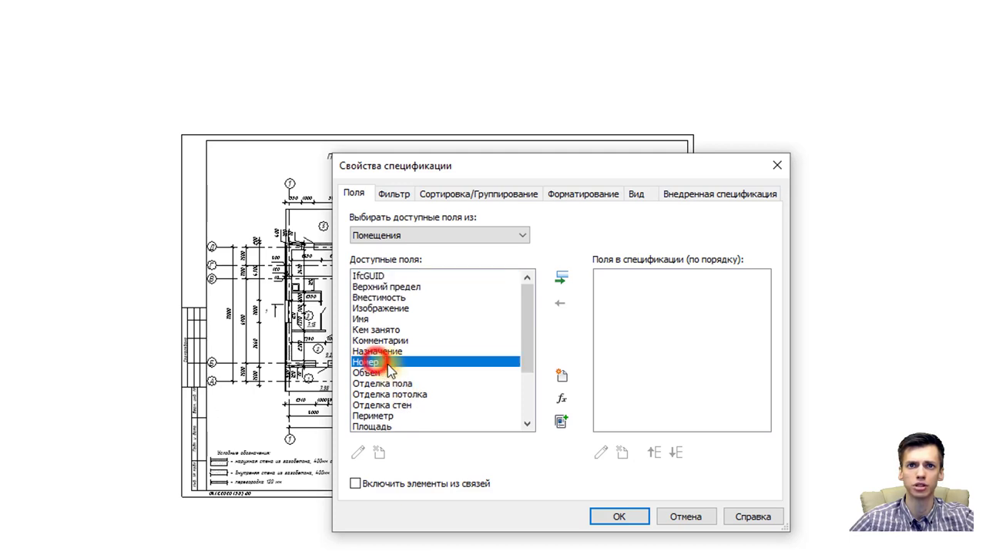
click(563, 282)
click(357, 319)
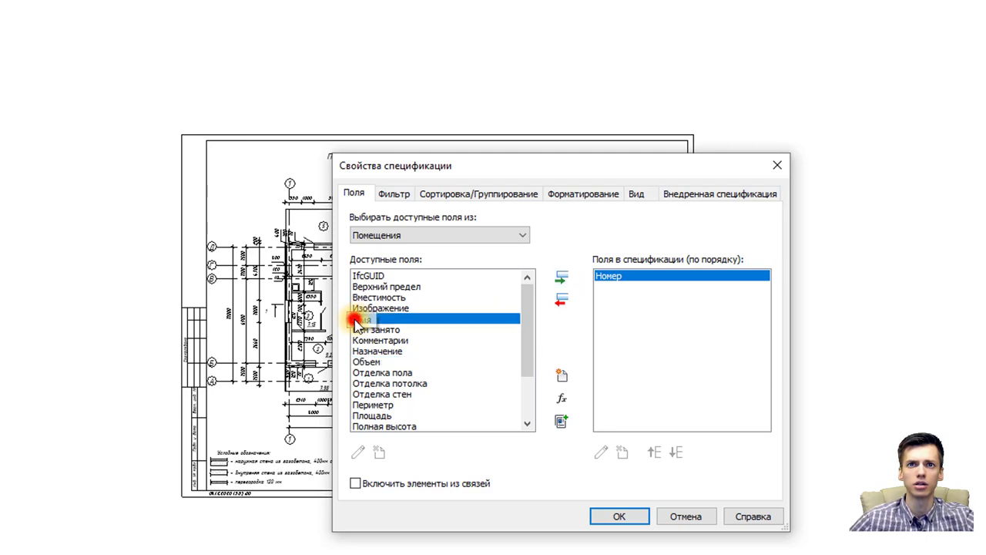
double_click(357, 319)
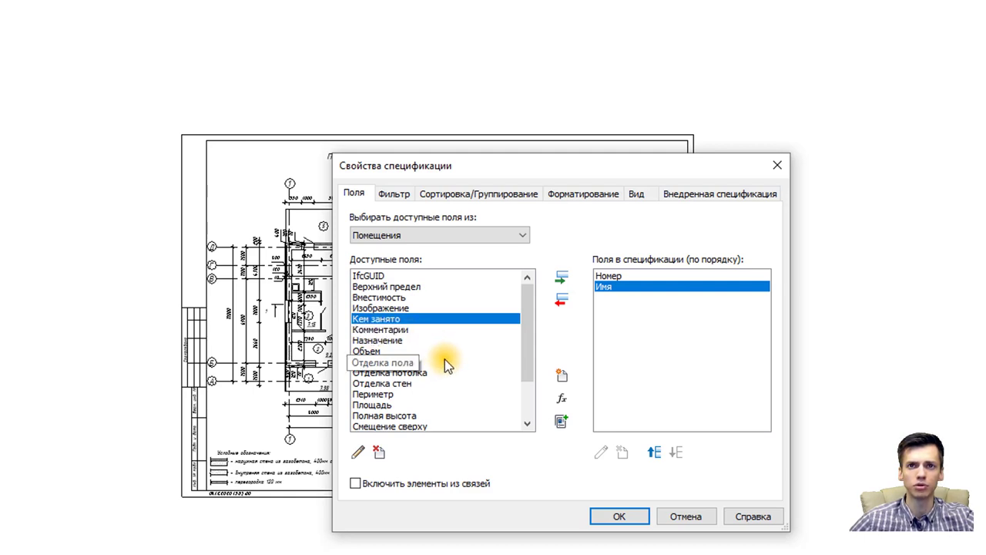
Add the Площадь, Комментарии and Назначение fields, then view the Filter settings
scroll(424, 352, down, 1)
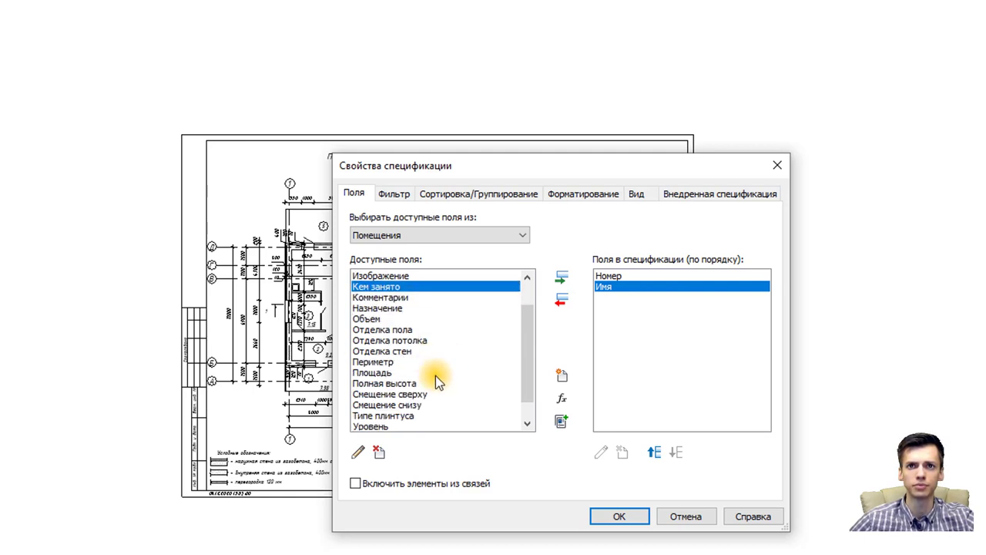
double_click(385, 373)
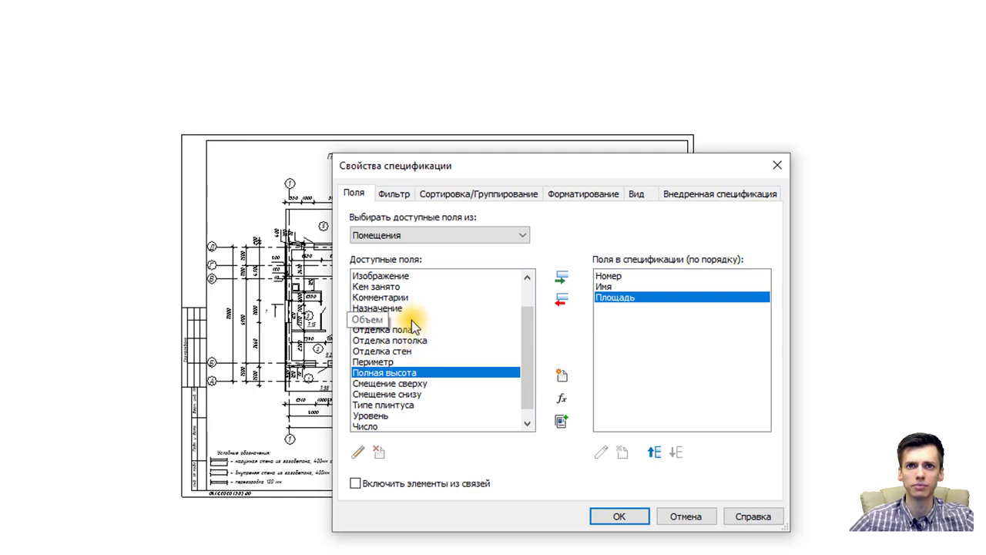
double_click(385, 298)
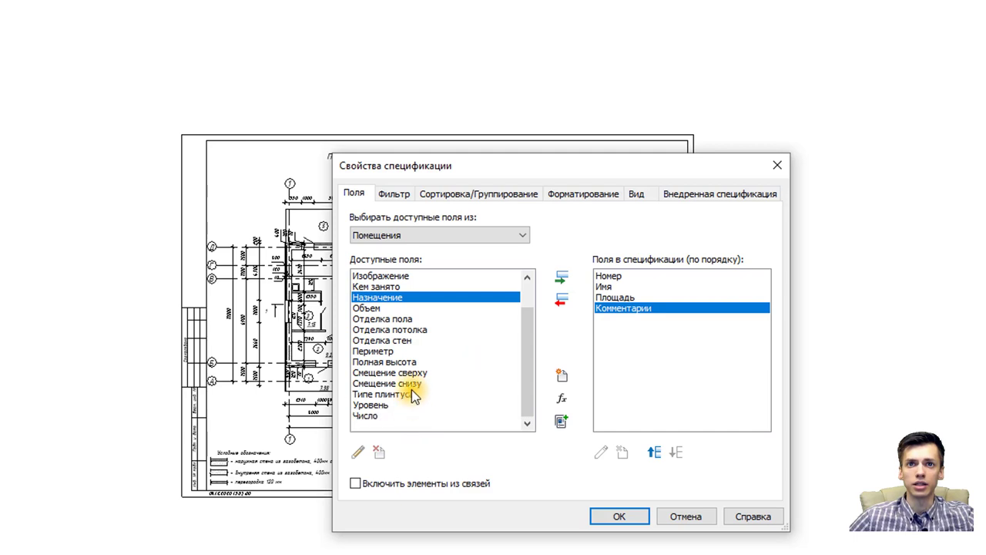
click(398, 298)
double_click(398, 298)
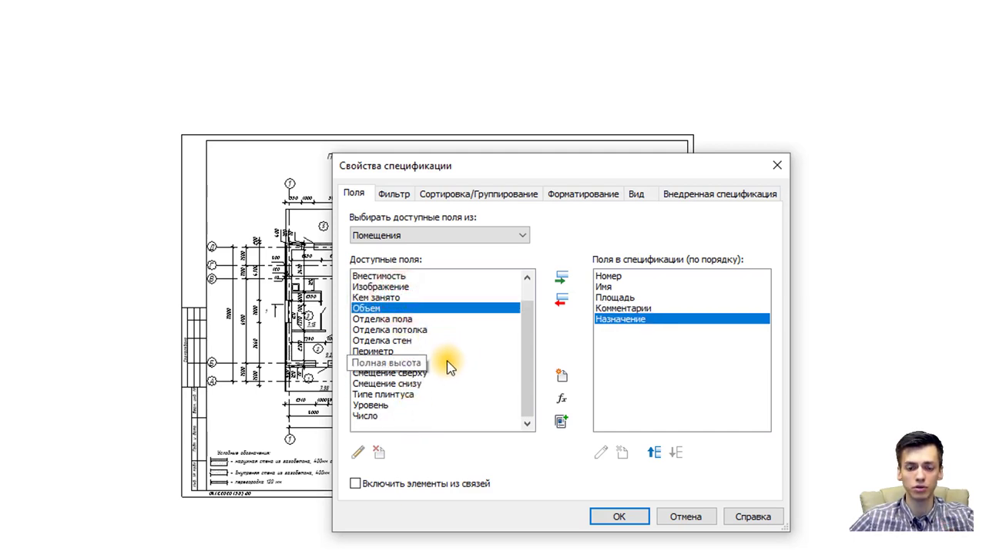
click(393, 193)
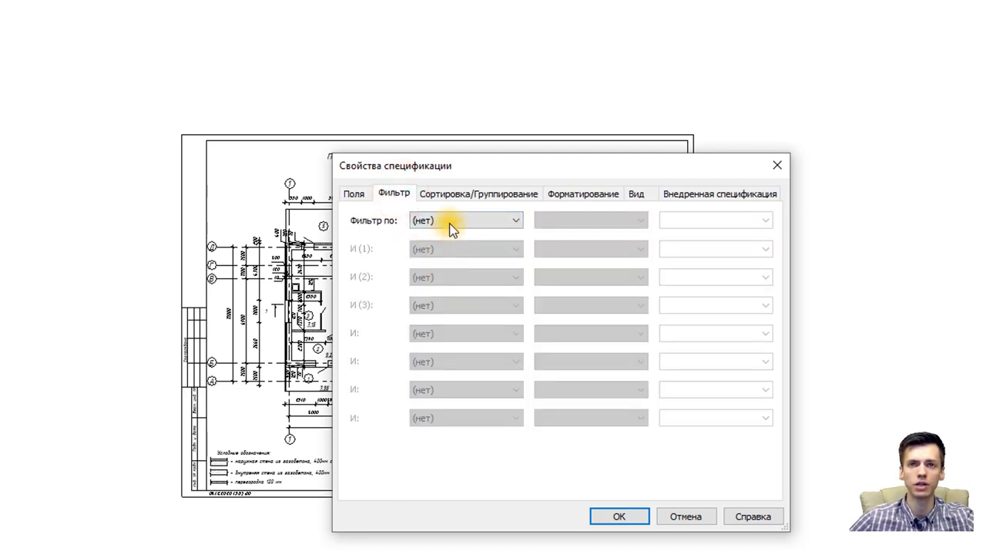
Leave the schedule filter at (нет) so all rooms show
click(451, 221)
click(456, 248)
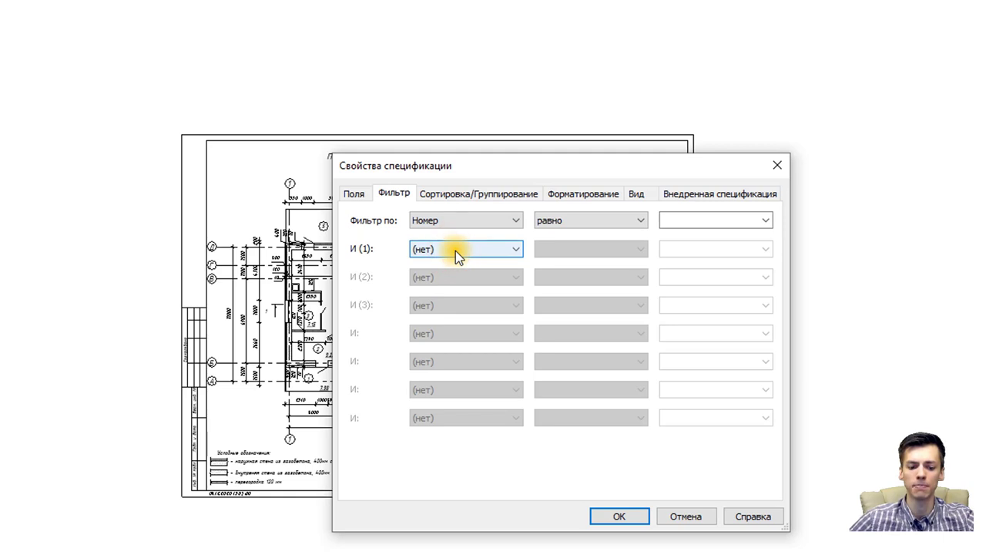
click(447, 220)
click(439, 233)
Sort rows by Номер ascending and add a 'Title, totals' grand total row titled Итого
click(486, 193)
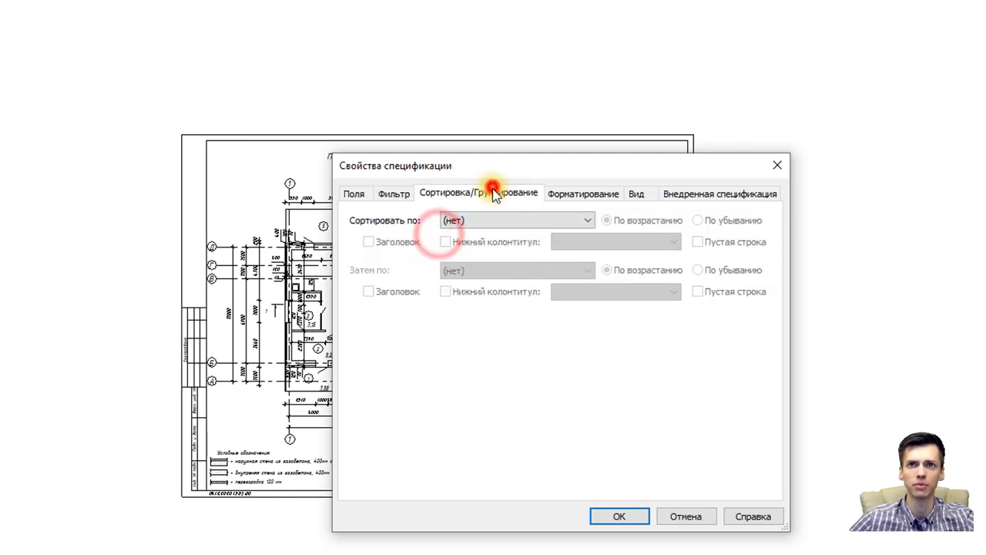
click(476, 221)
click(479, 247)
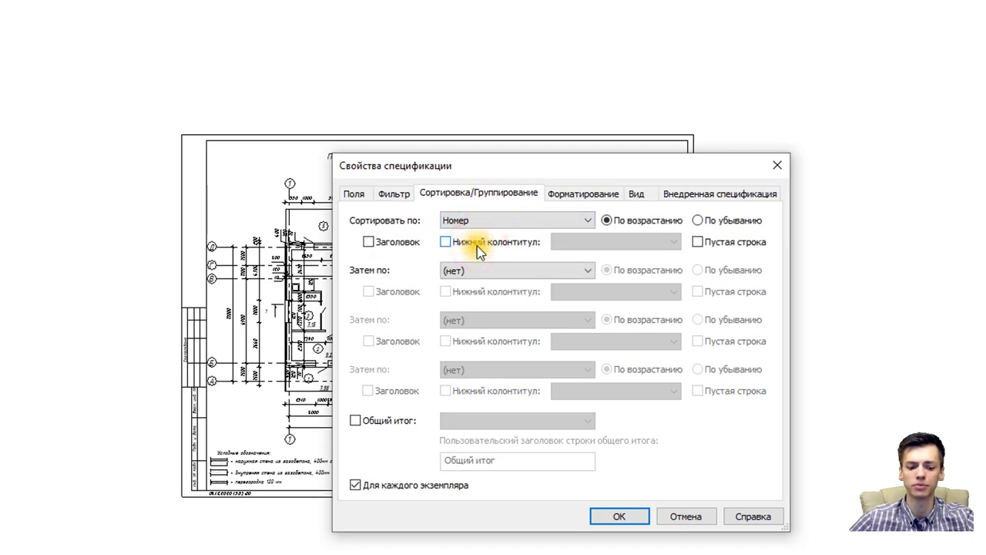
click(375, 423)
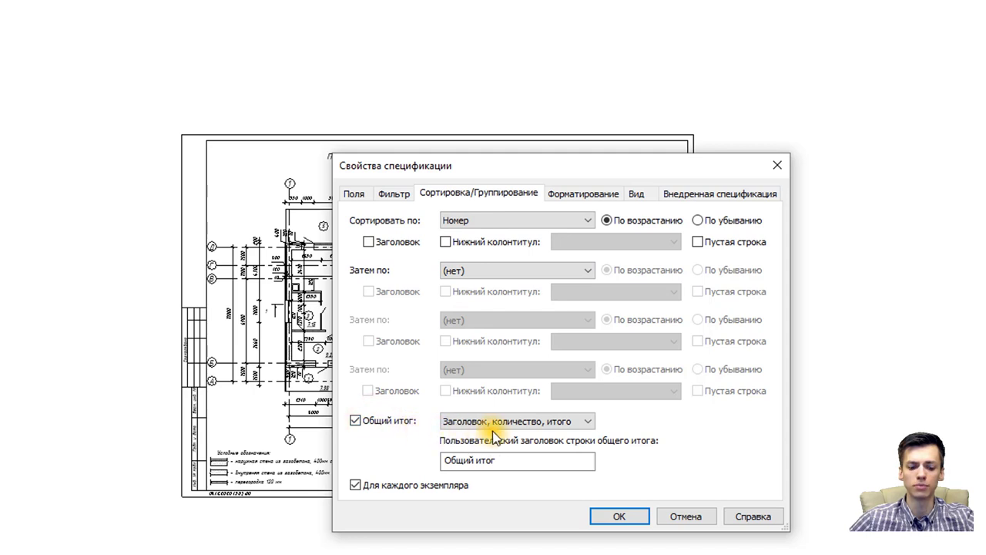
click(584, 421)
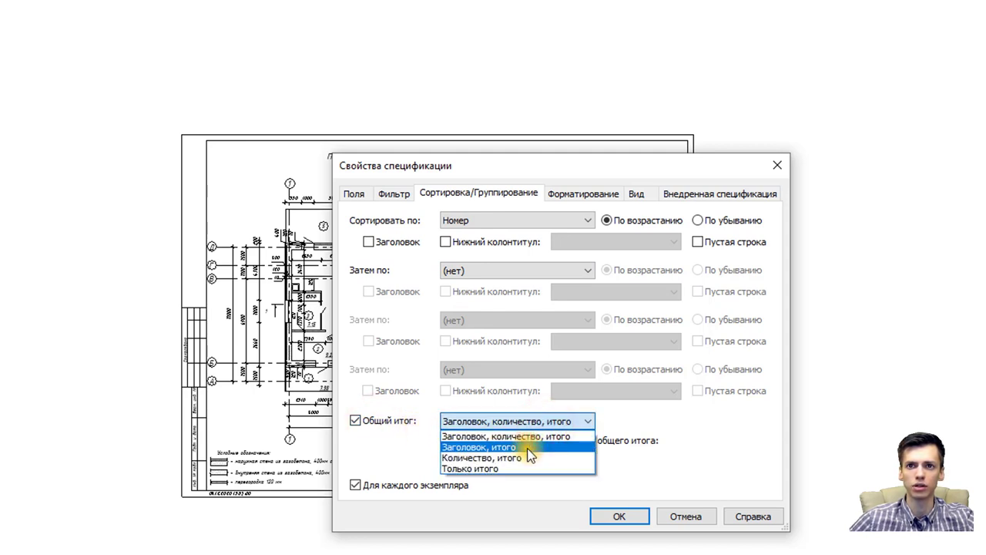
click(529, 449)
drag(521, 459, 363, 464)
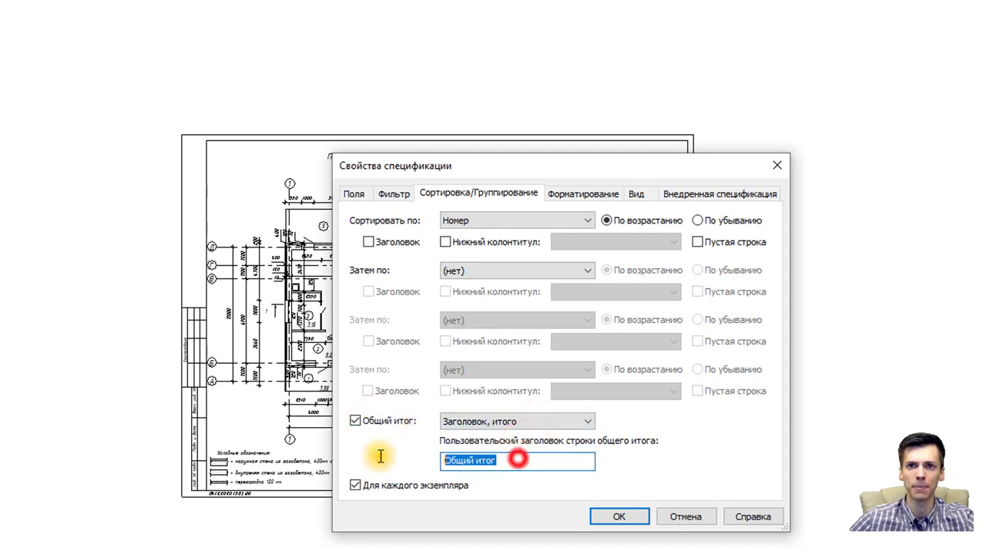
text(Итого)
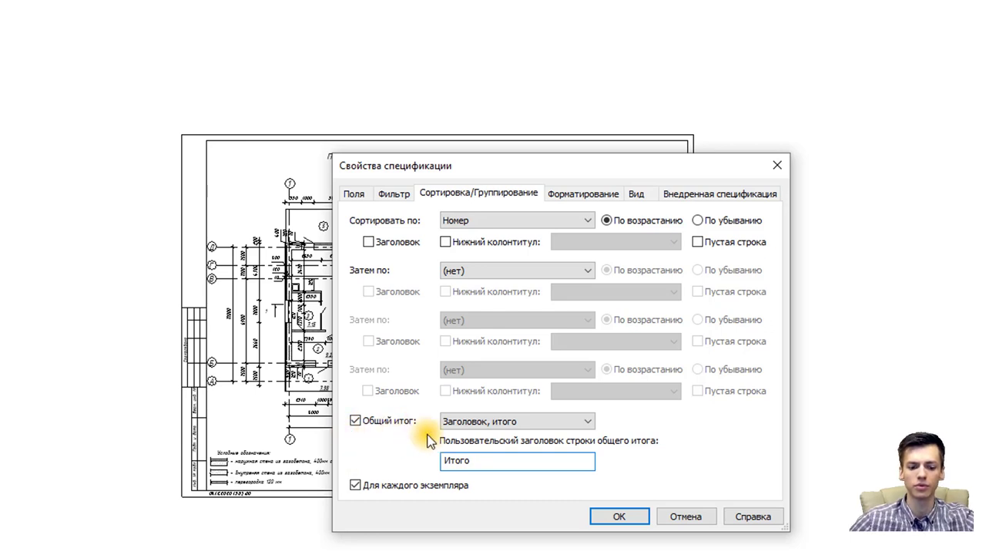
click(567, 199)
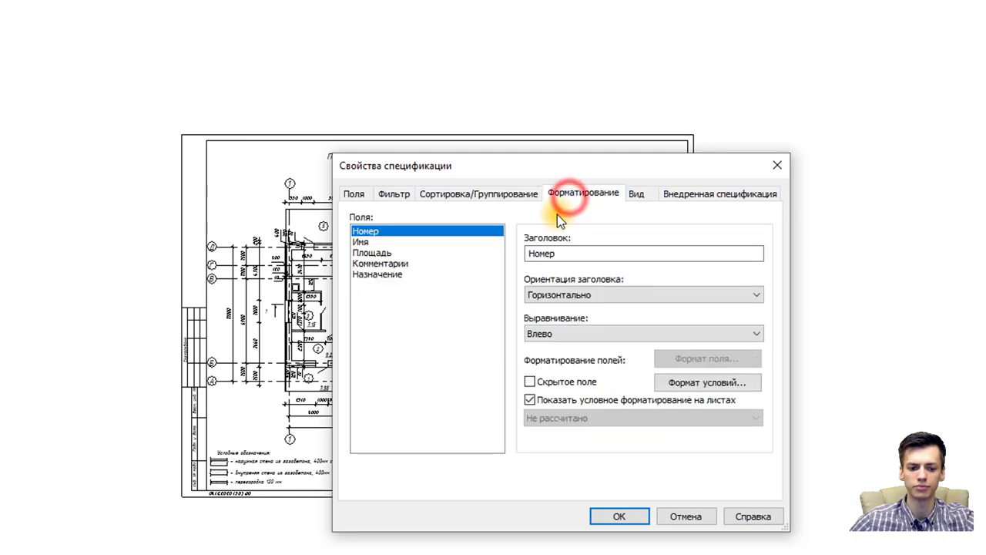
Set the Площадь field's calculation to Вычислять итоги
click(383, 254)
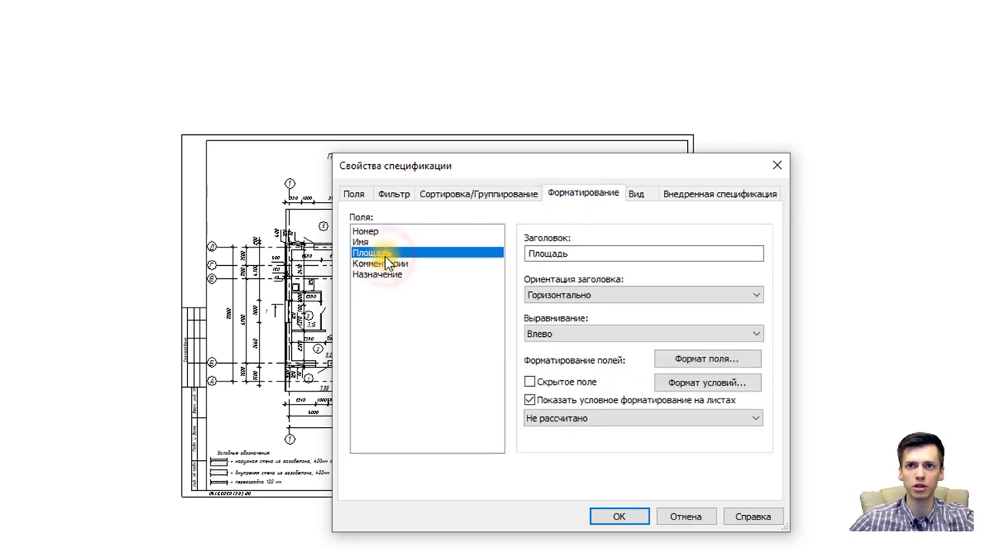
click(595, 418)
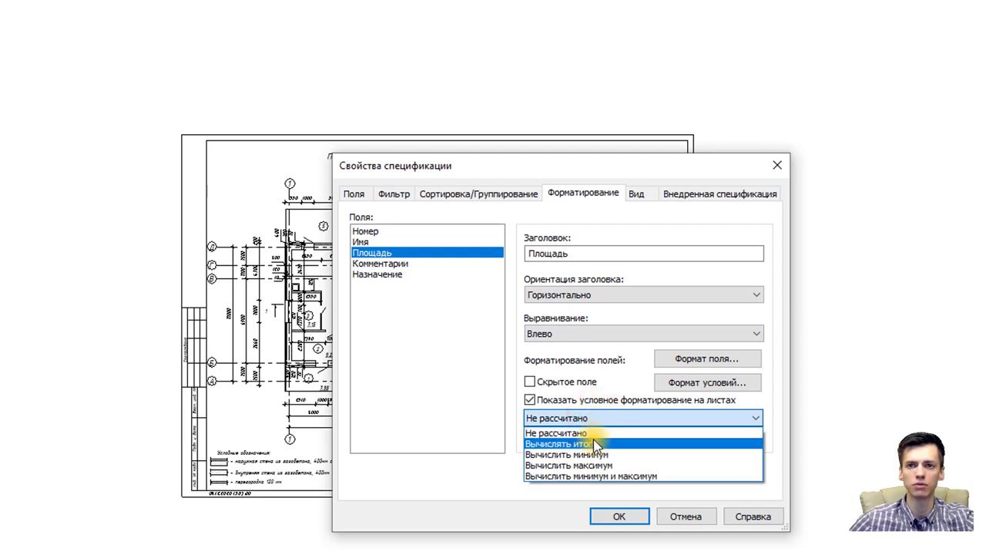
click(594, 445)
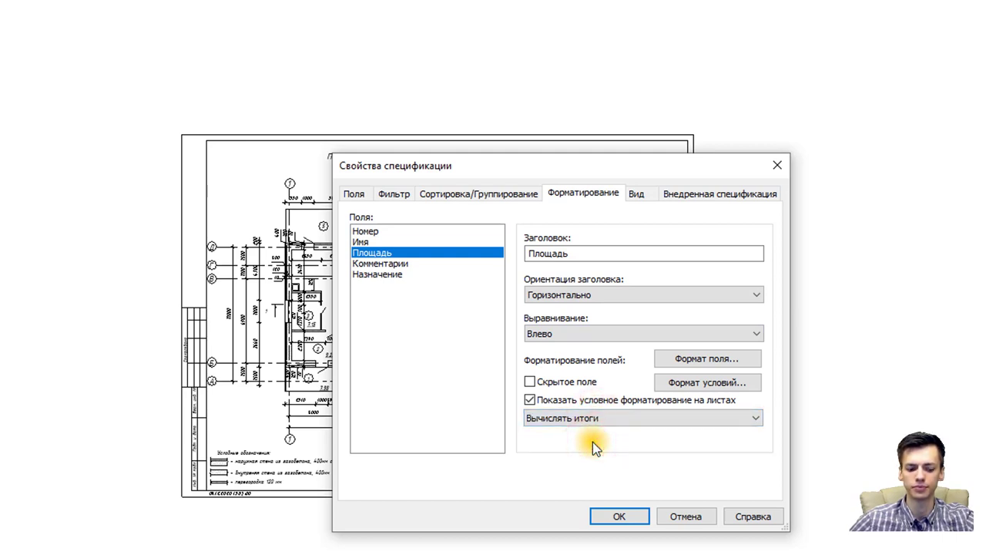
click(637, 198)
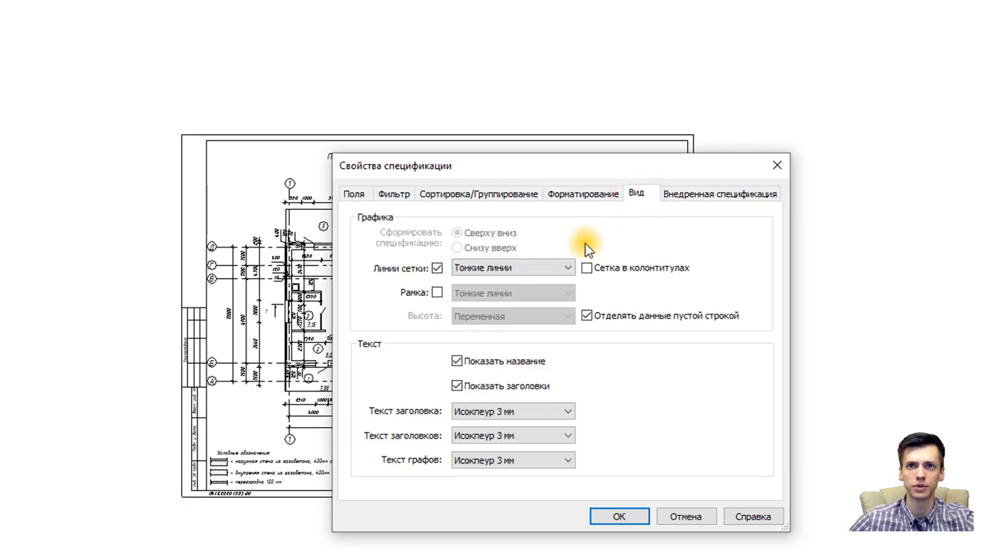
Set grid lines to 0.5, remove the blank separator row, and hide the schedule title
click(494, 275)
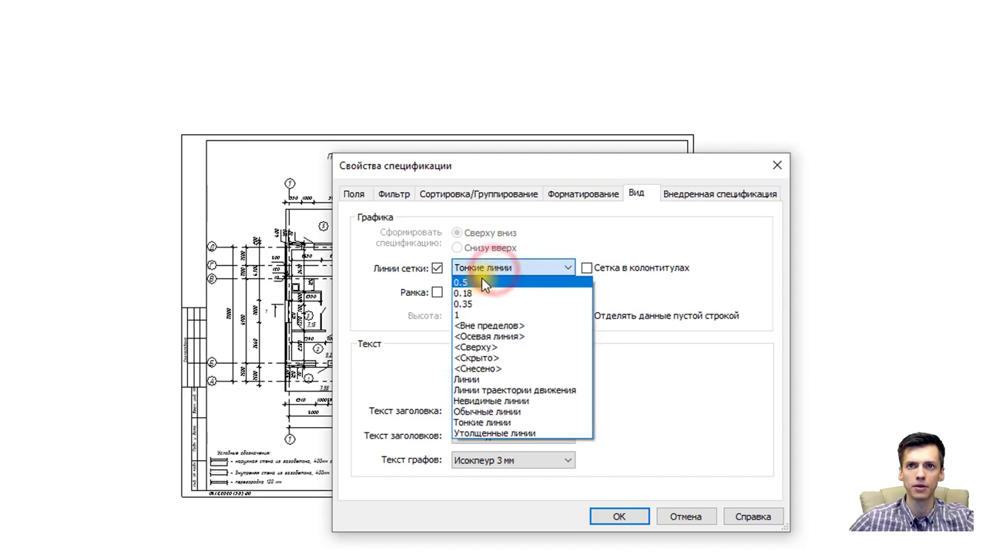
click(478, 282)
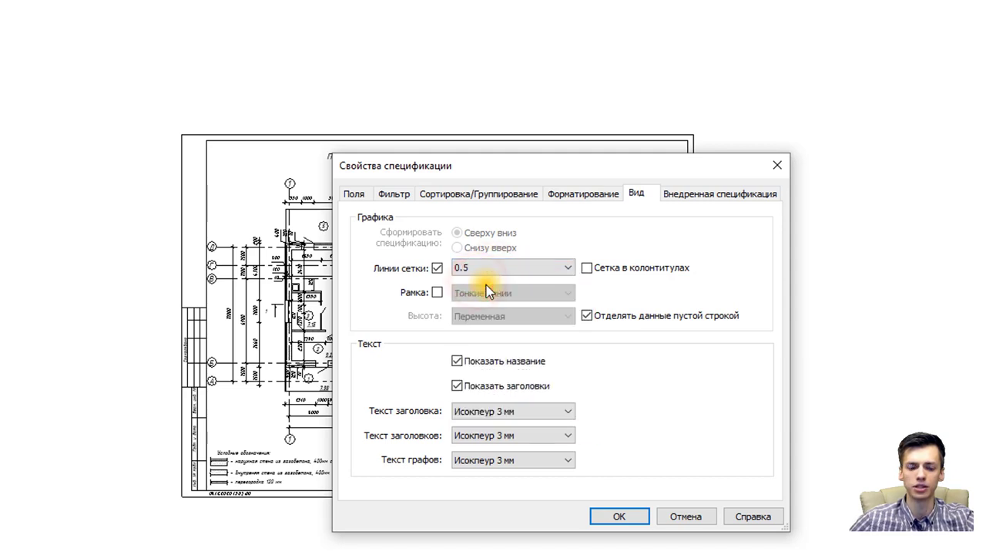
click(587, 316)
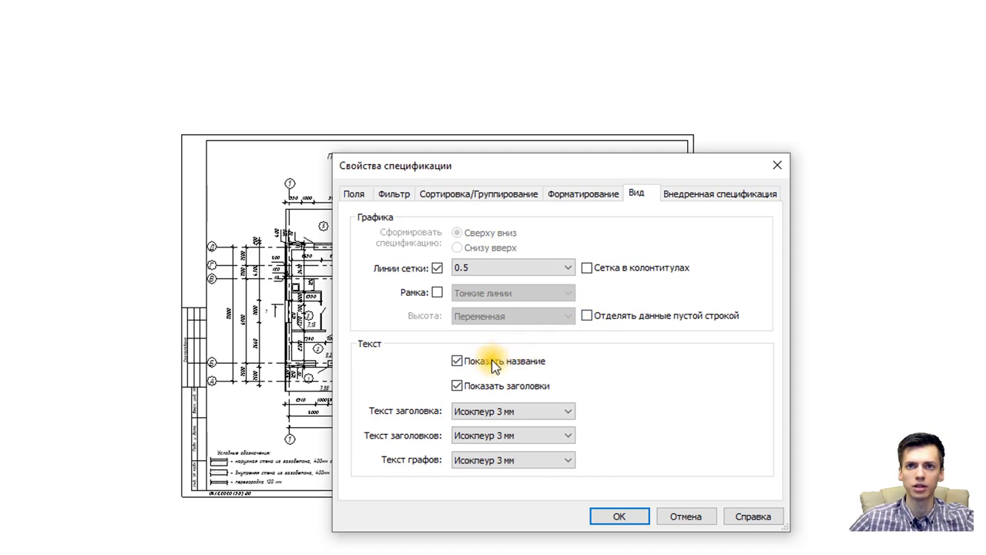
click(464, 365)
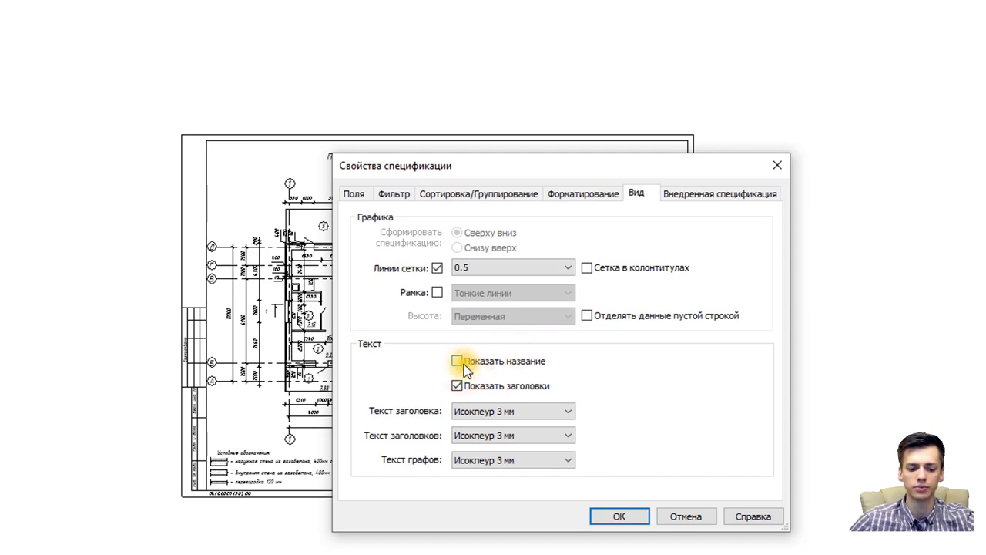
Set title, header and body text to Исокпеур 3 мм and confirm the properties
click(529, 413)
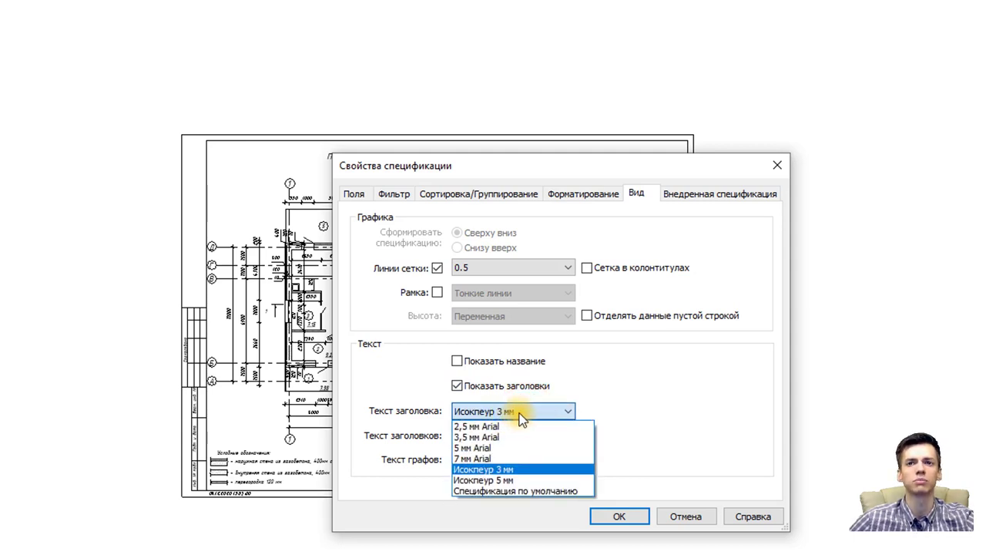
click(520, 413)
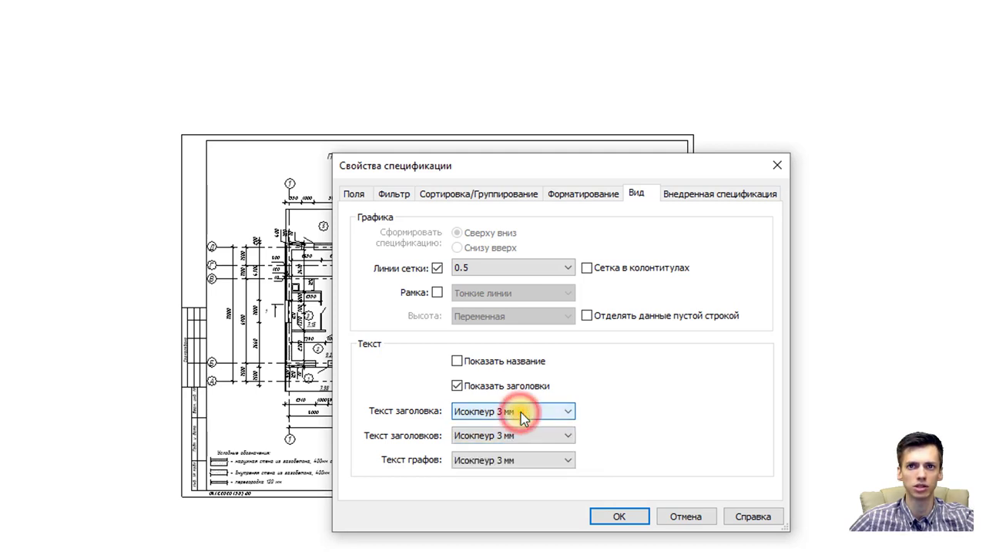
click(509, 413)
click(509, 413)
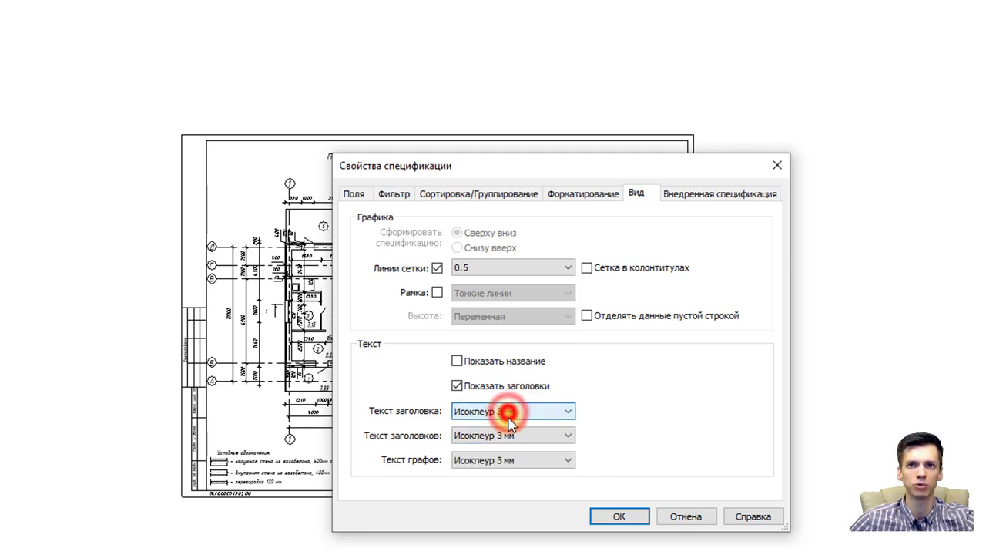
click(508, 435)
click(508, 436)
click(508, 460)
click(508, 461)
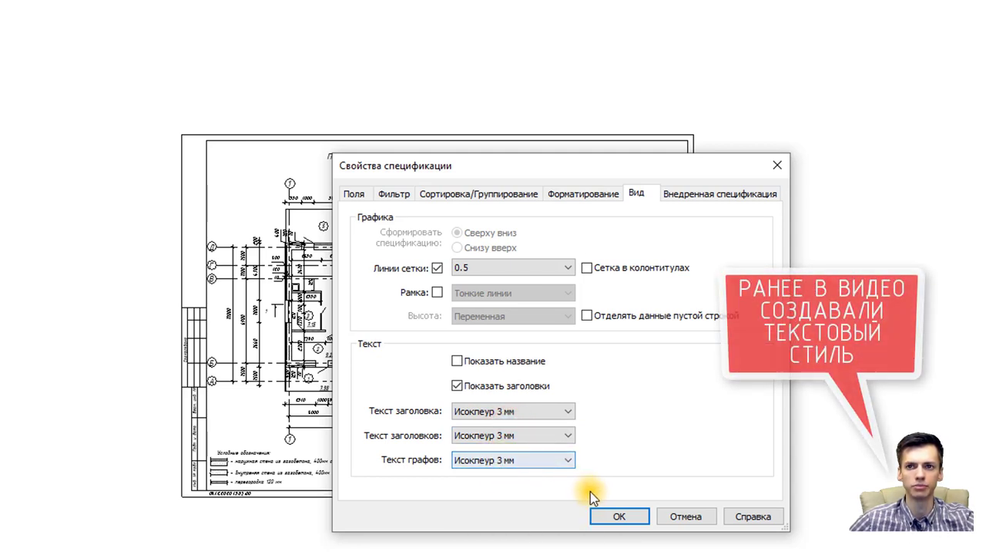
click(619, 517)
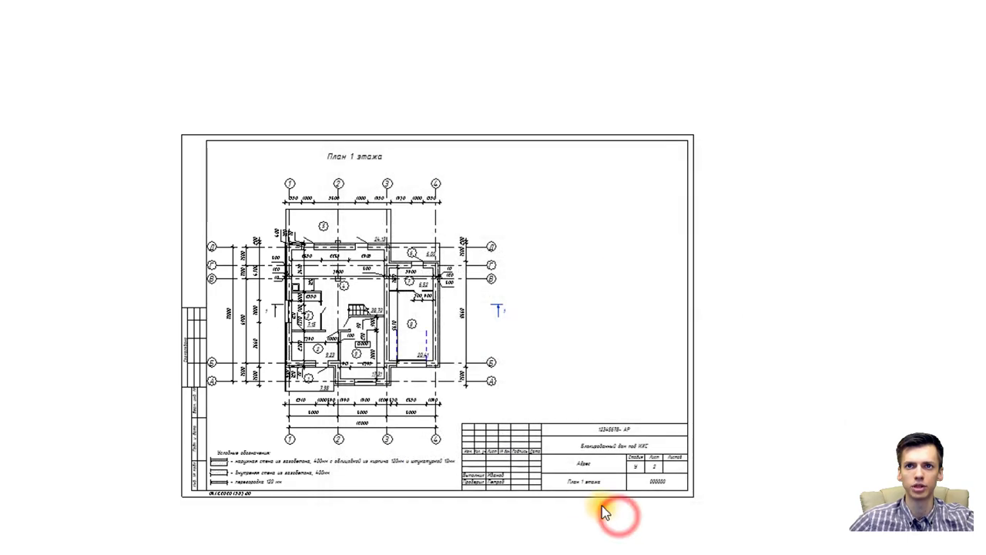
Open the room schedule and narrow column A (Номер) to a width of 15
click(514, 369)
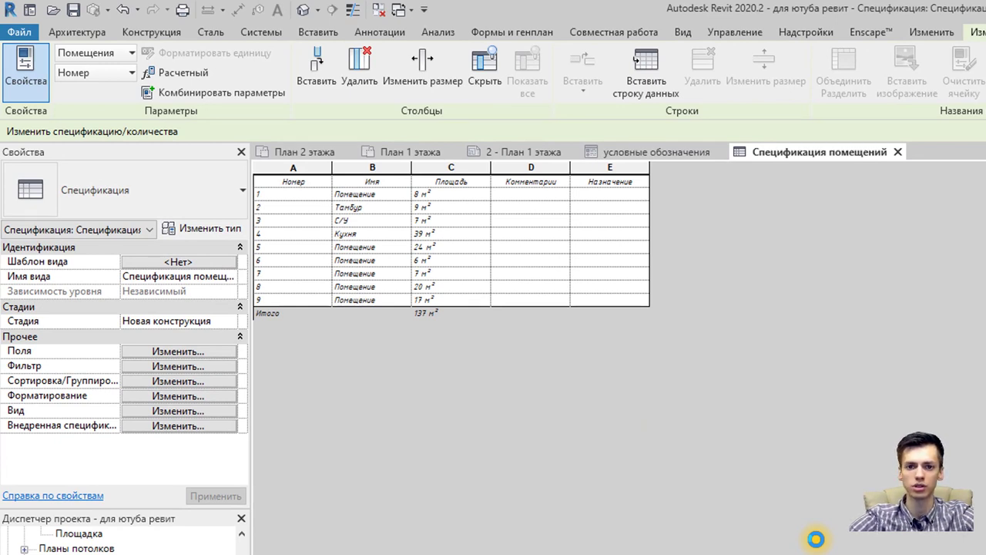
click(318, 168)
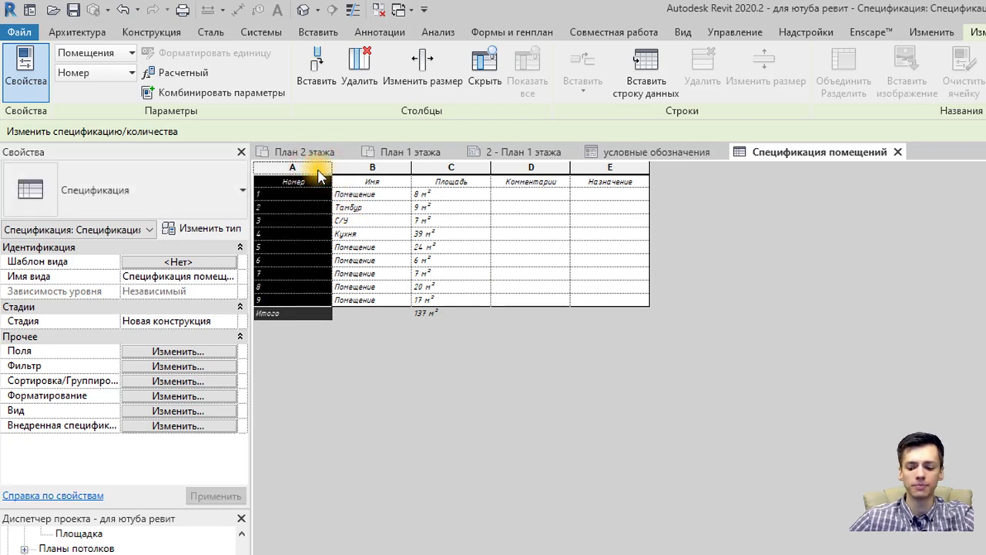
click(429, 88)
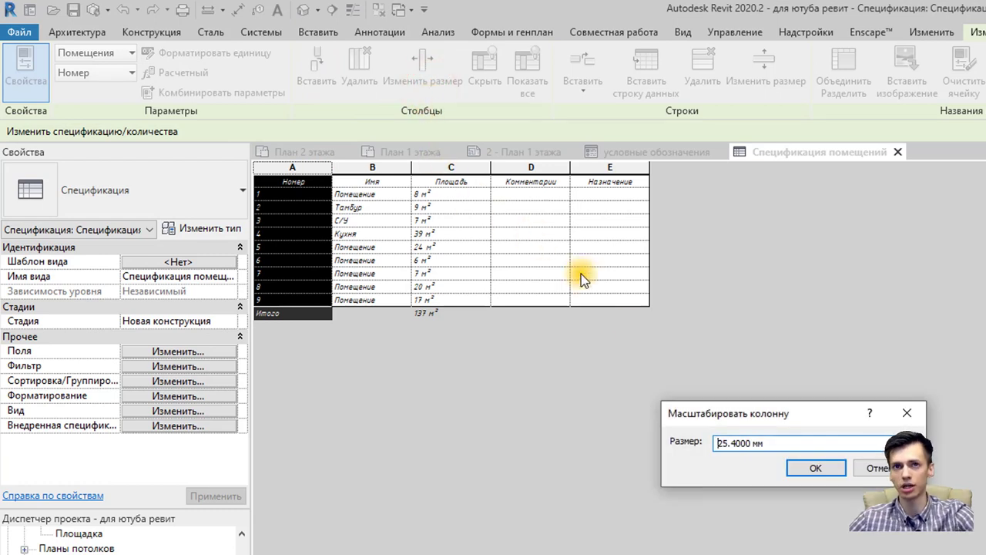
double_click(777, 443)
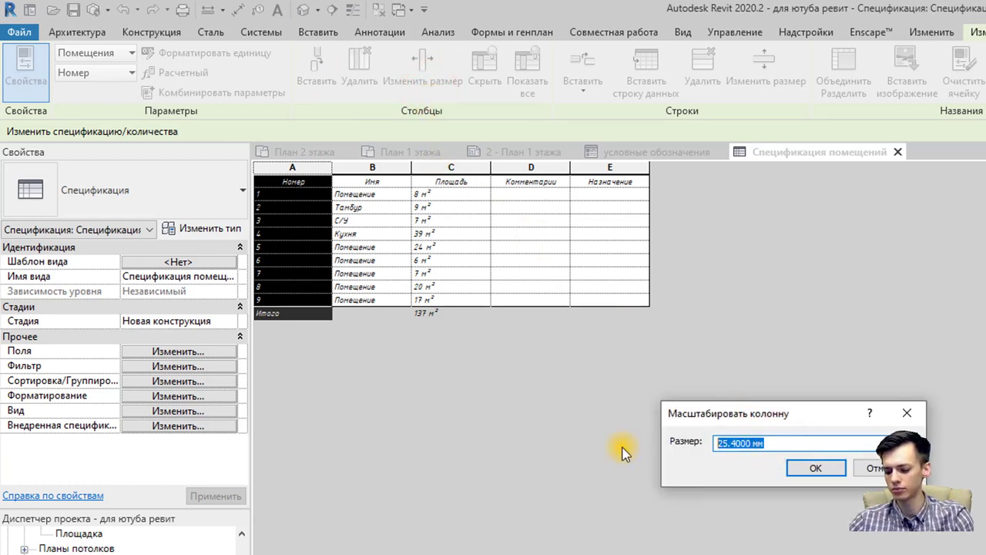
text(20)
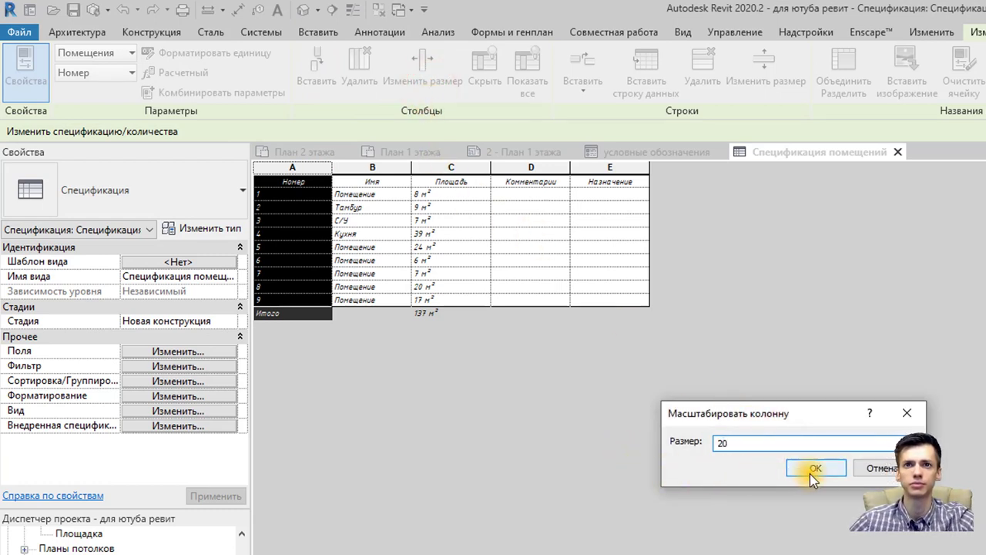
double_click(769, 440)
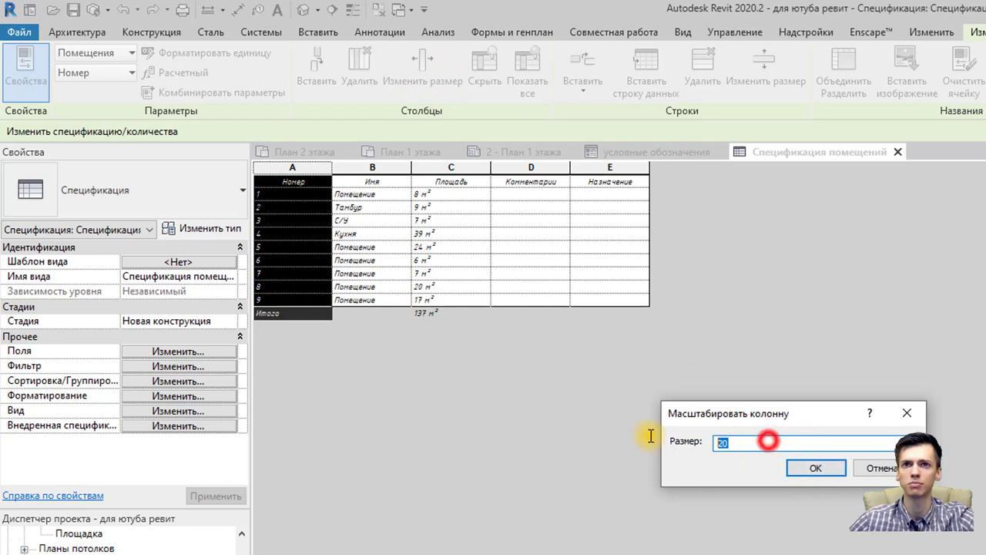
text(15)
click(799, 463)
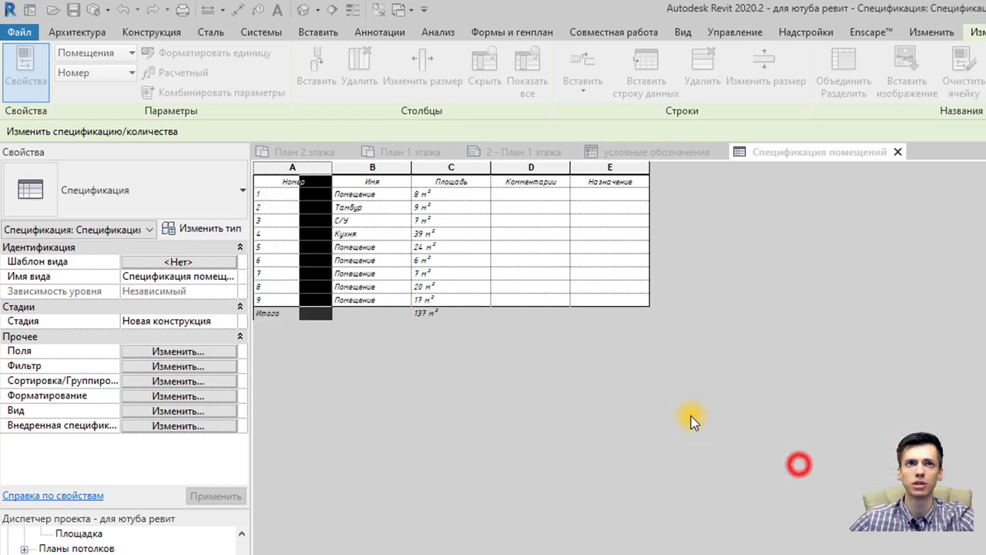
Widen column B (Имя) to 80
click(348, 168)
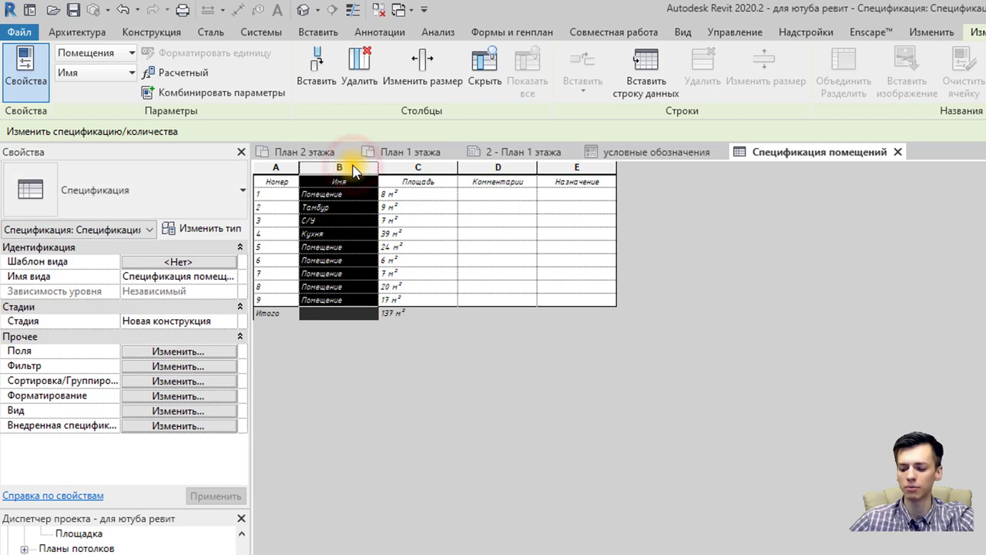
click(417, 65)
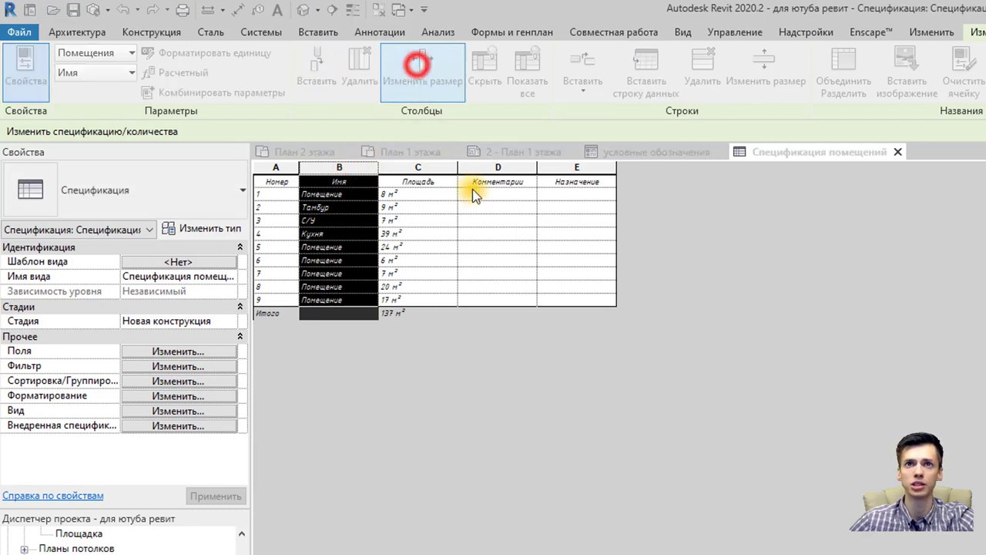
drag(783, 445, 608, 428)
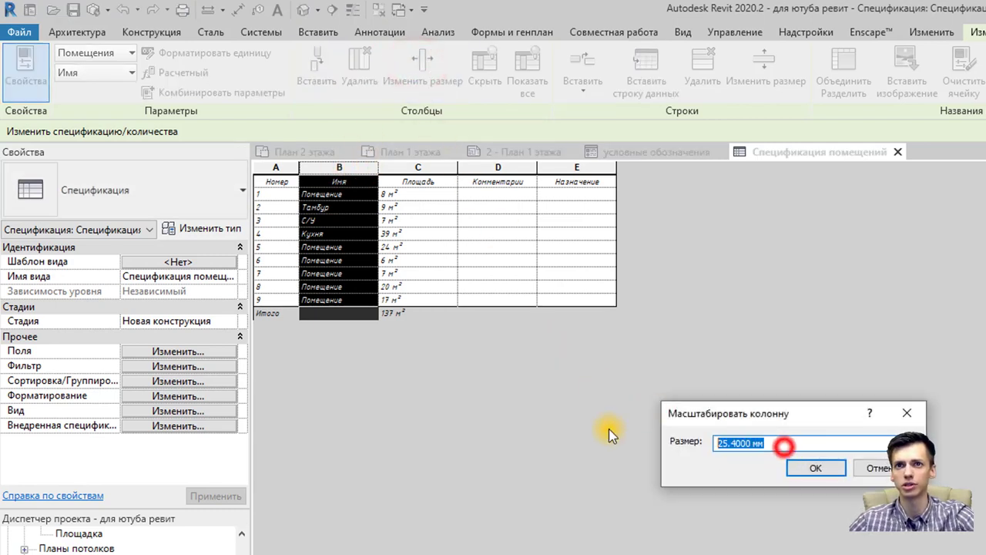
text(80)
click(814, 468)
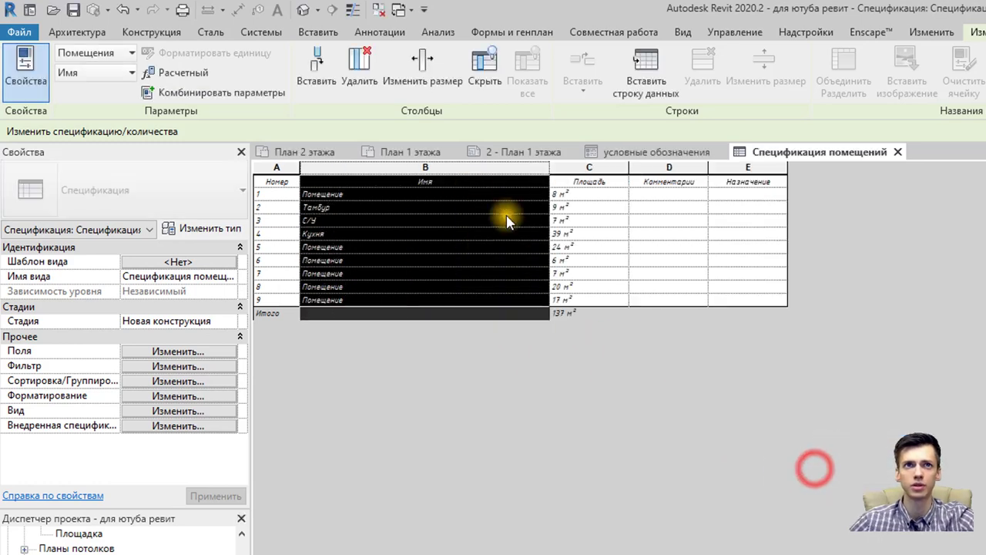
Set column C (Площадь) width to 20 and column D (Комментарии) to 10
click(570, 167)
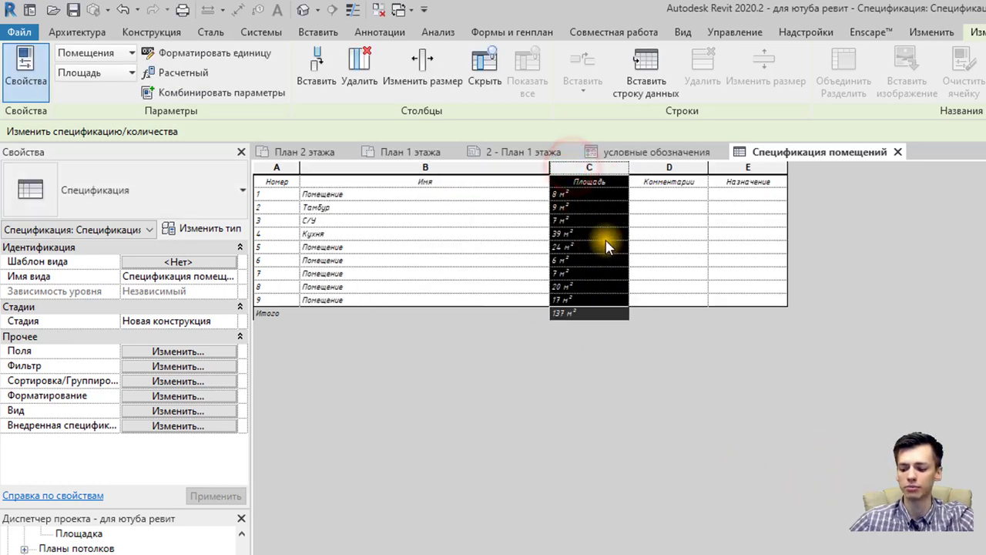
click(423, 61)
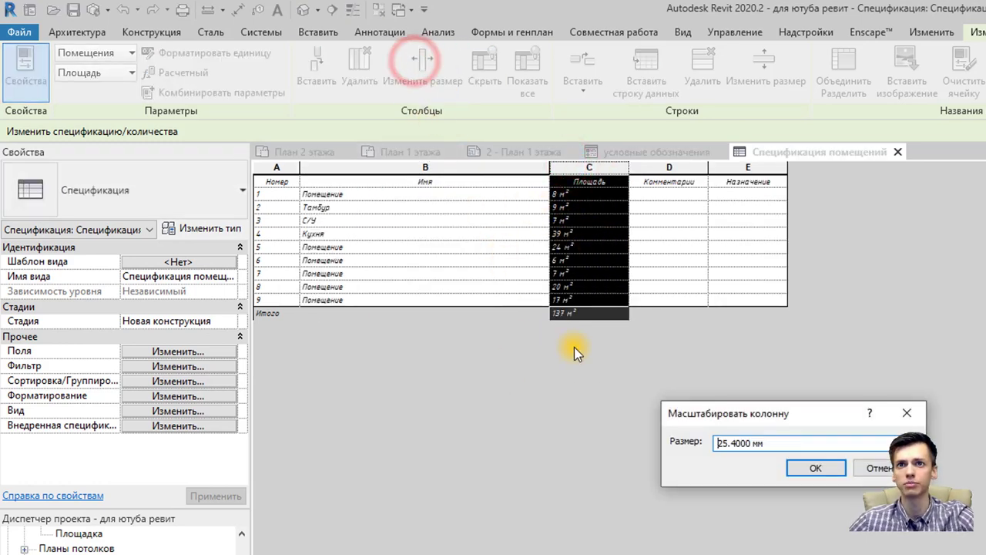
double_click(790, 444)
text(20)
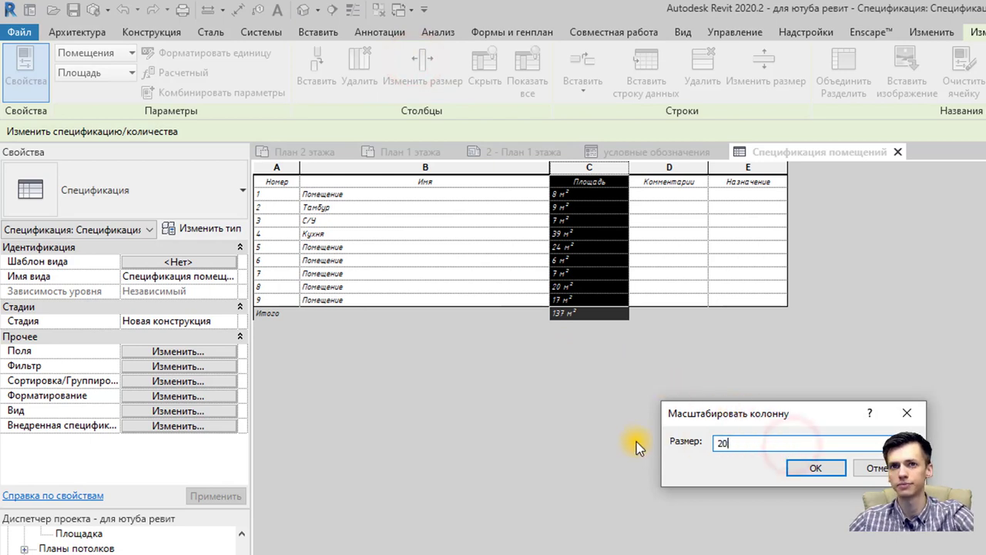
click(822, 469)
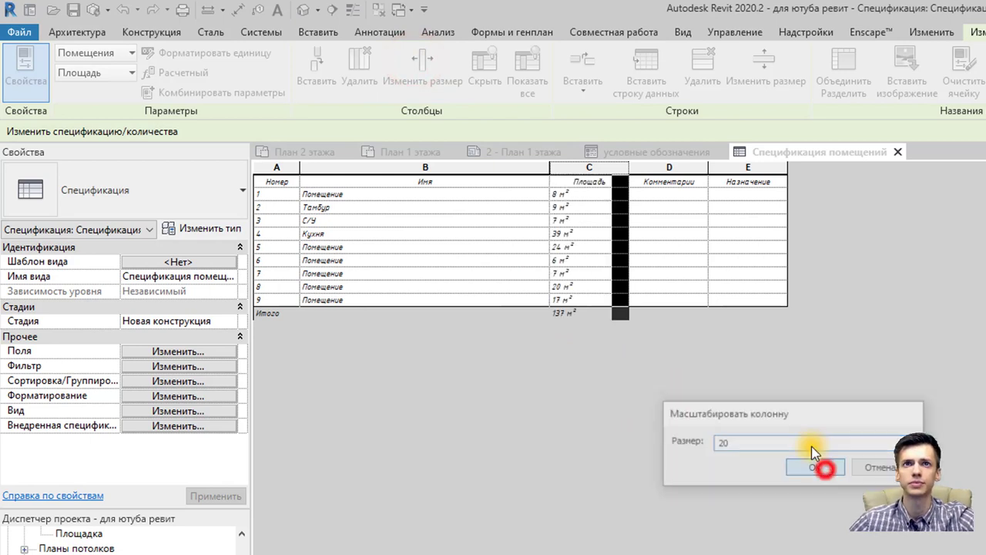
click(653, 167)
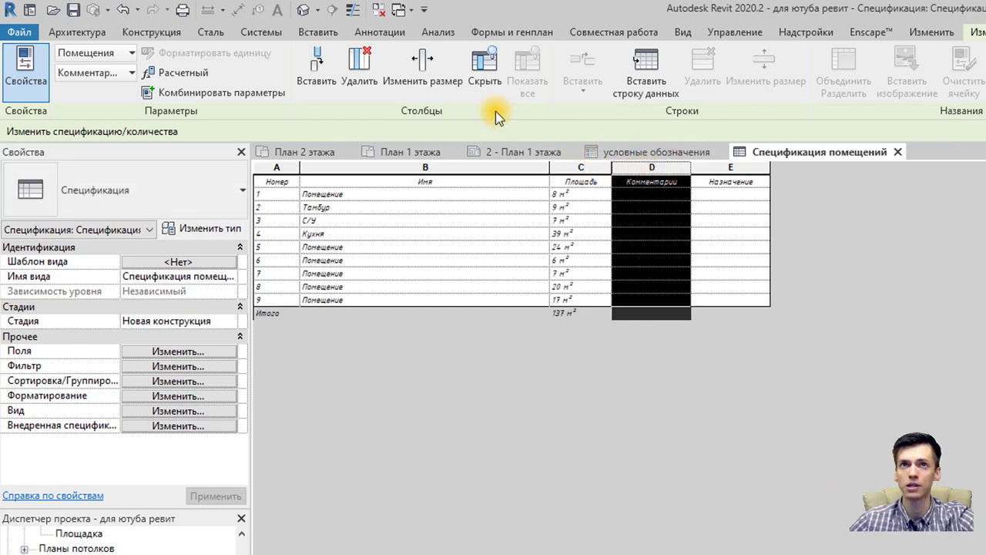
click(408, 77)
double_click(774, 440)
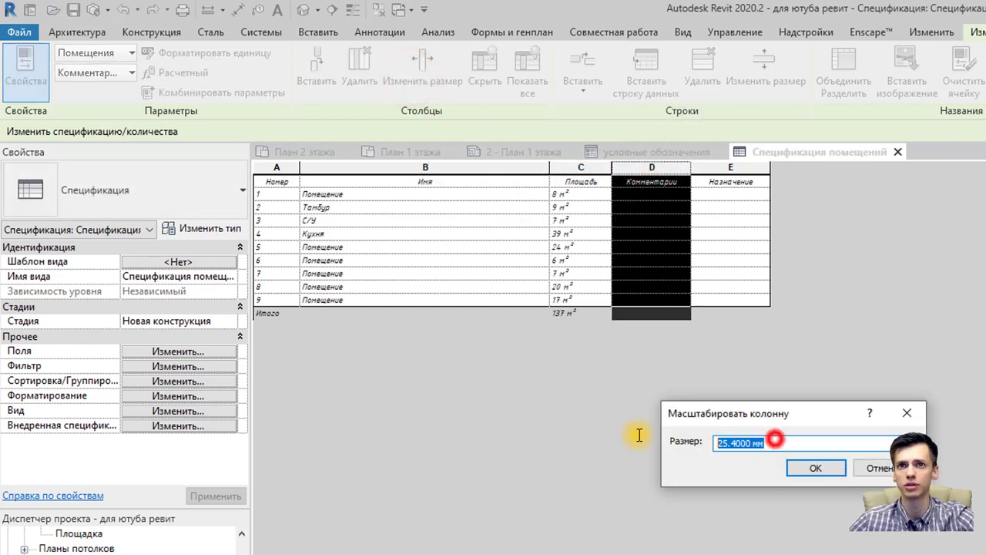
text(10)
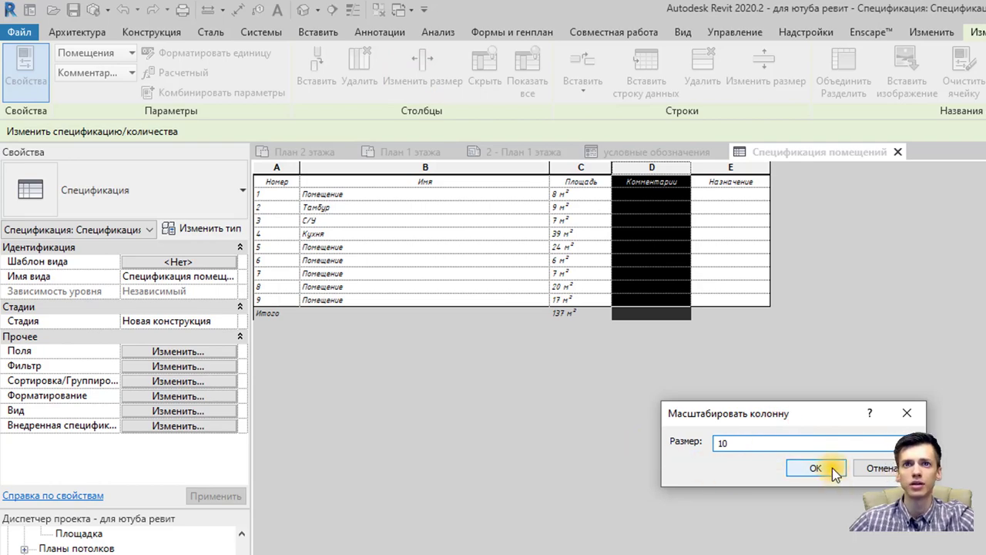
click(832, 468)
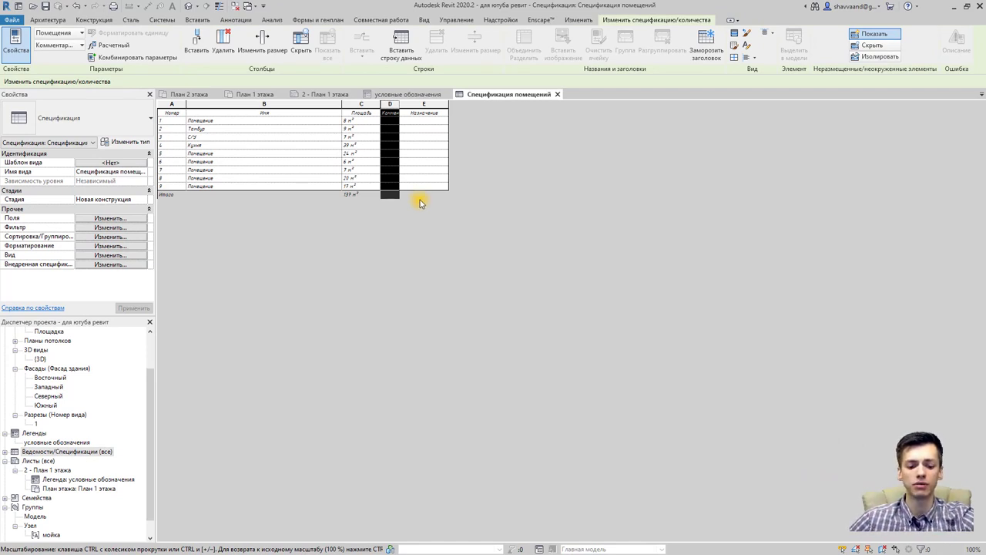
Centre the Номер column text horizontally and vertically
click(168, 112)
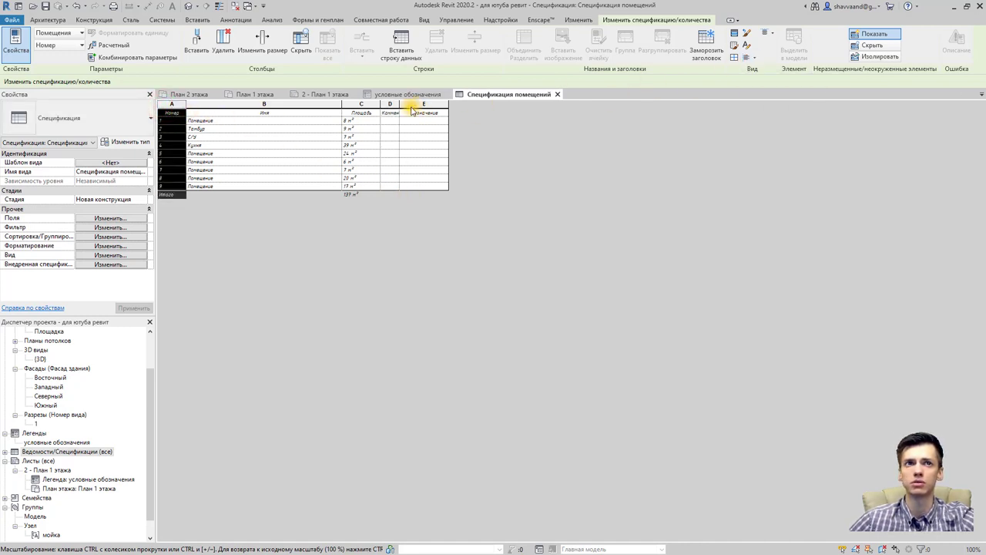
click(179, 104)
shift+click(192, 104)
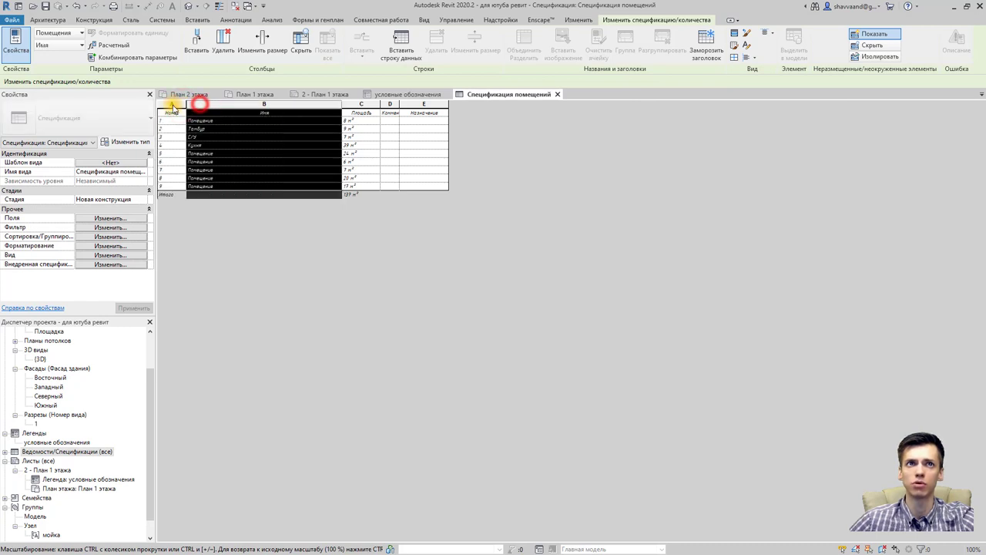
click(180, 103)
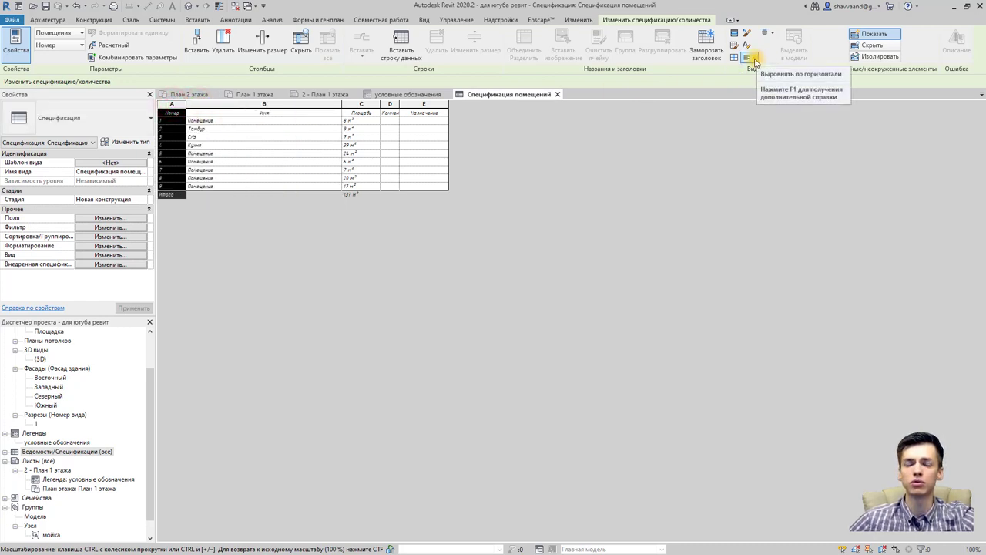
click(755, 60)
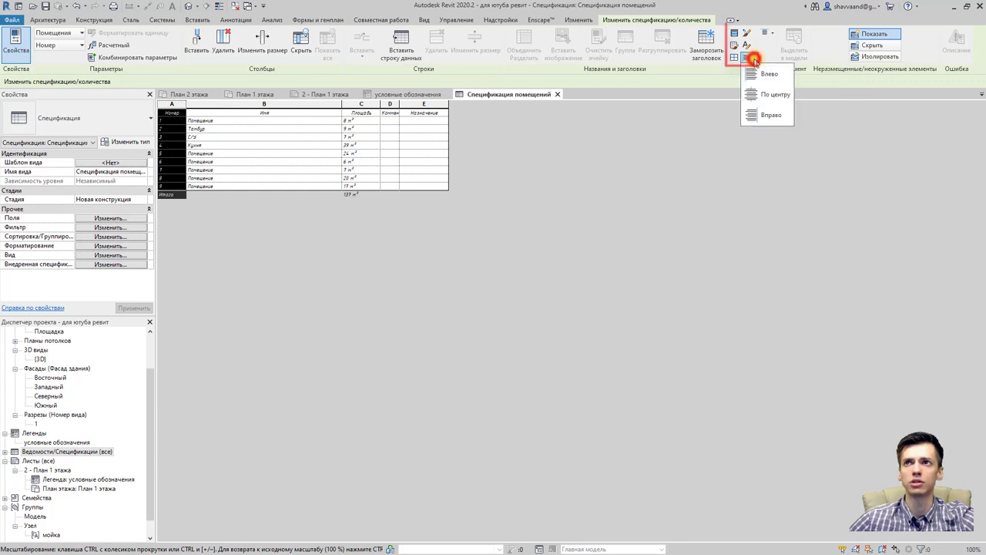
click(763, 95)
click(766, 34)
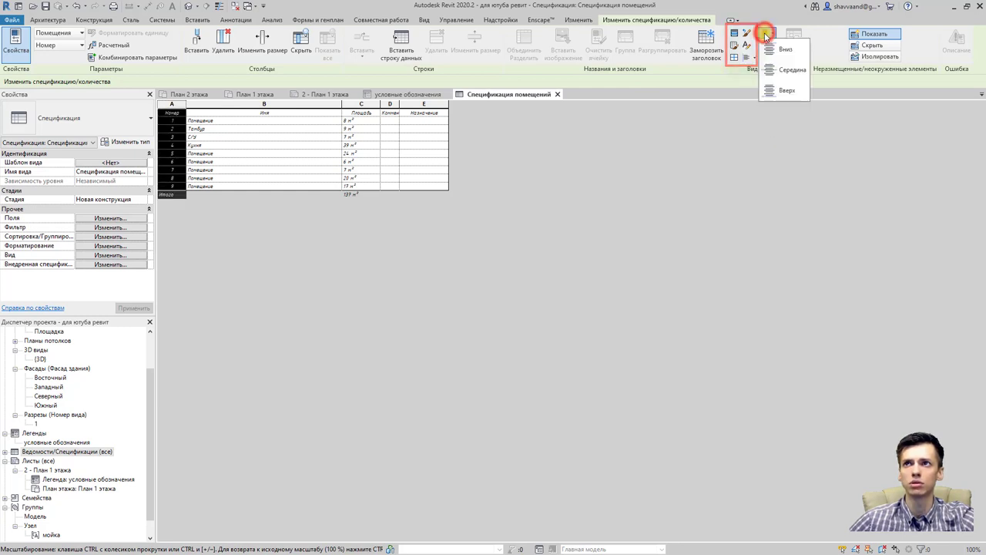
click(786, 75)
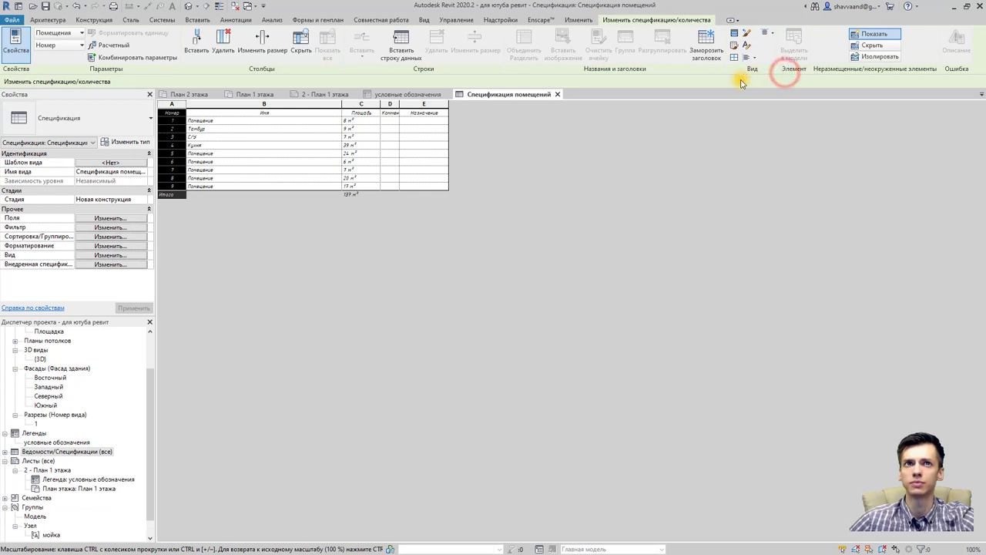
Centre the Площадь column values horizontally and vertically
click(360, 104)
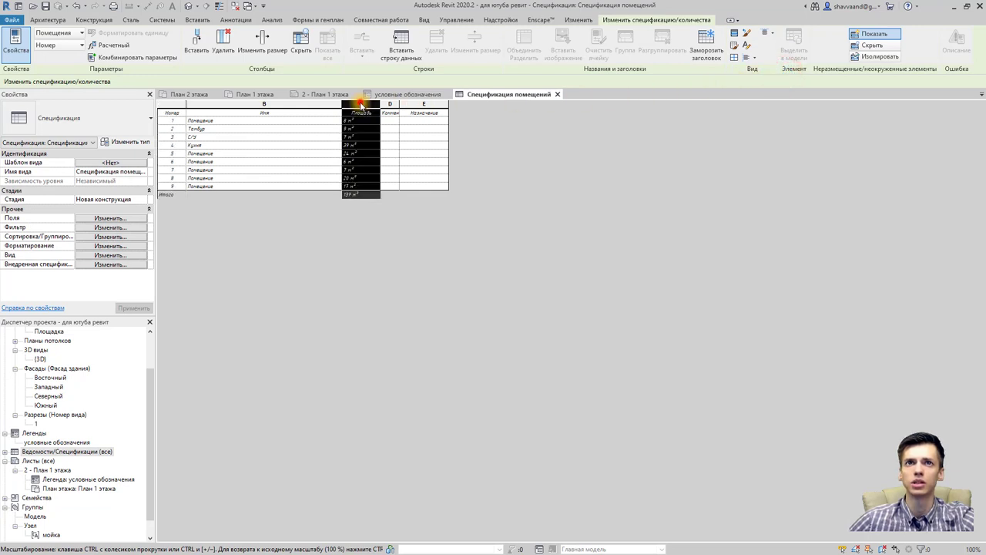
click(751, 57)
click(771, 94)
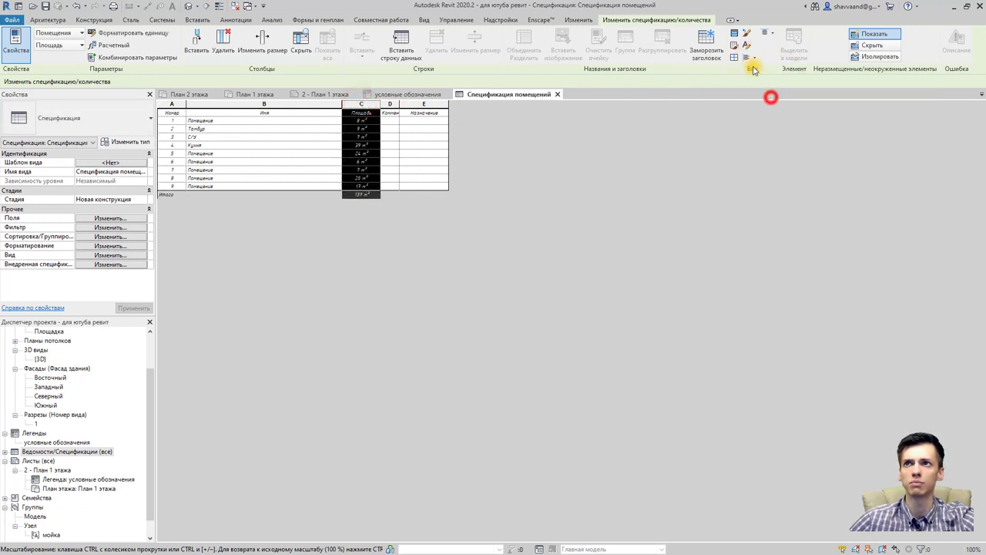
click(765, 32)
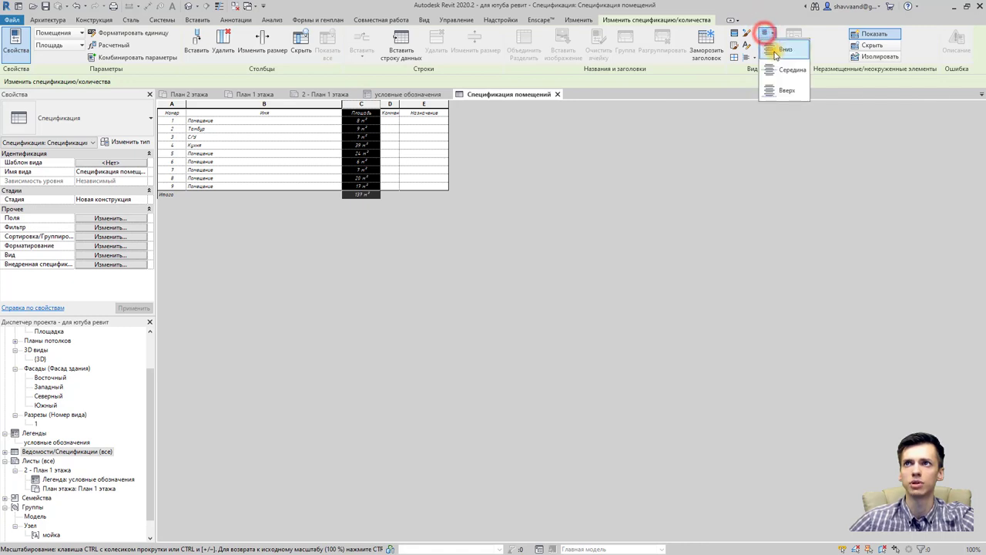
click(780, 72)
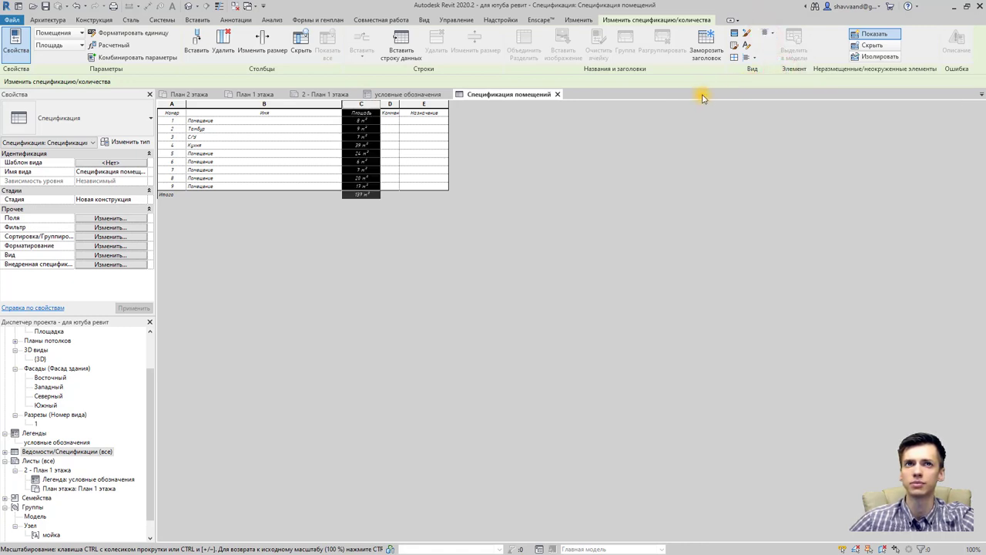
Centre the Имя column text vertically
click(297, 115)
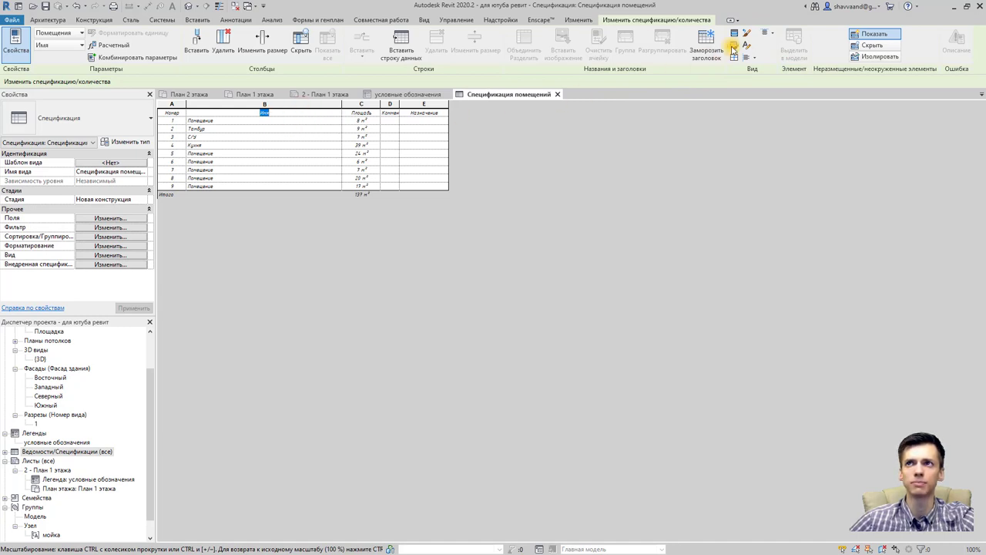
click(768, 33)
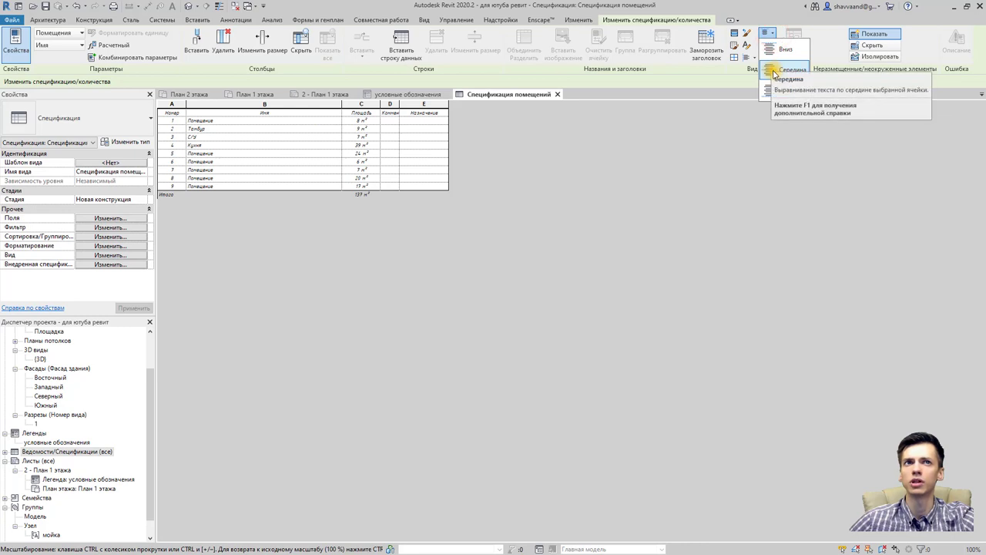
click(778, 71)
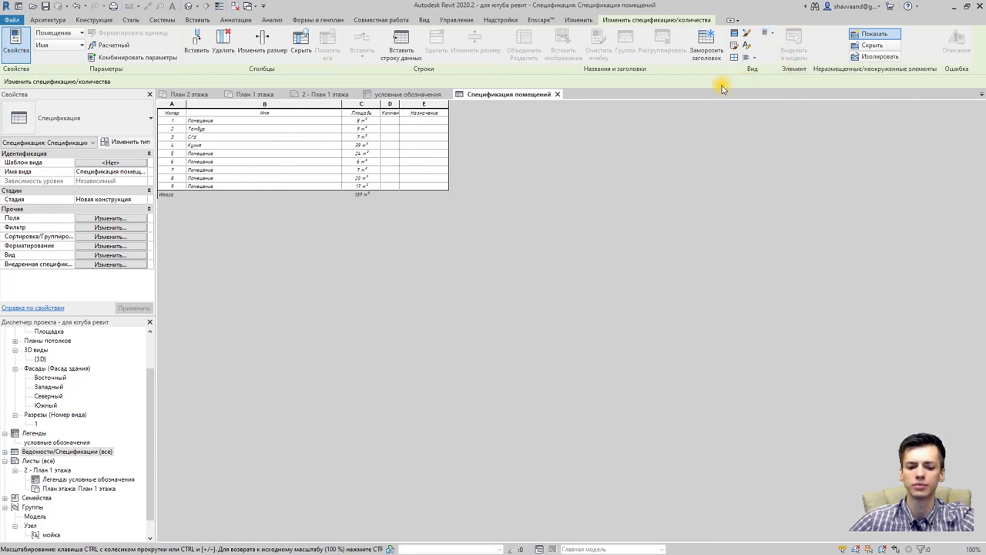
click(388, 104)
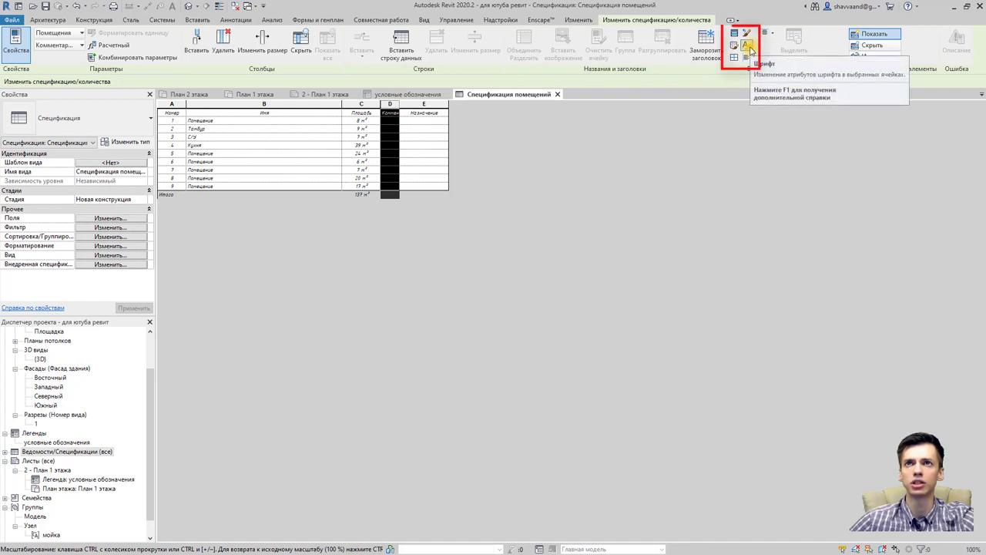
Set the Комментарии column font size to 2.2 mm
click(748, 44)
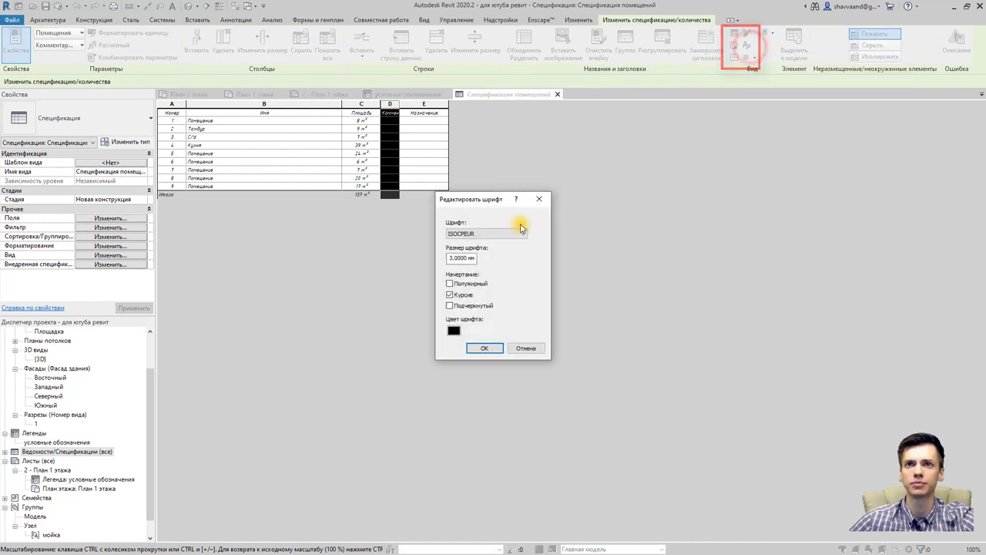
double_click(452, 258)
text(2.)
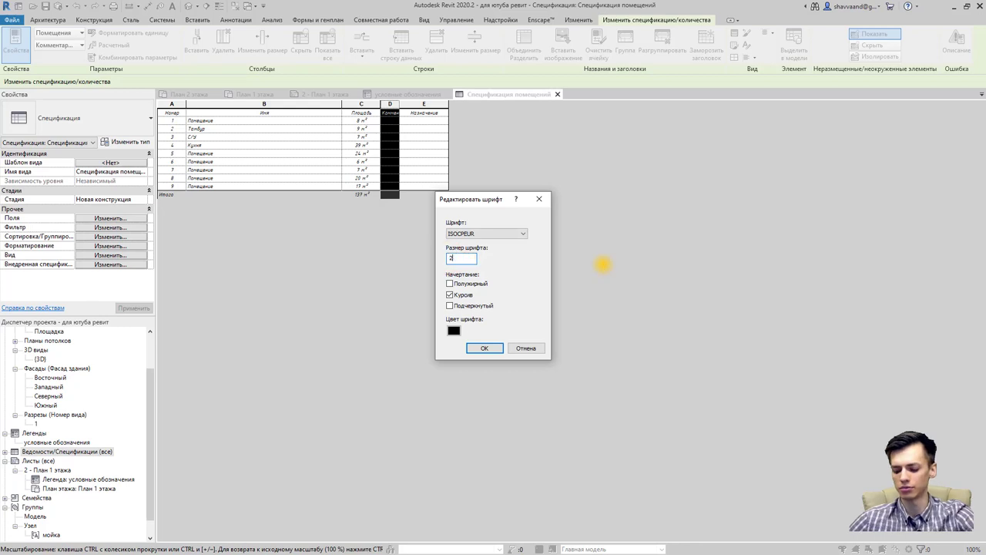
text(2)
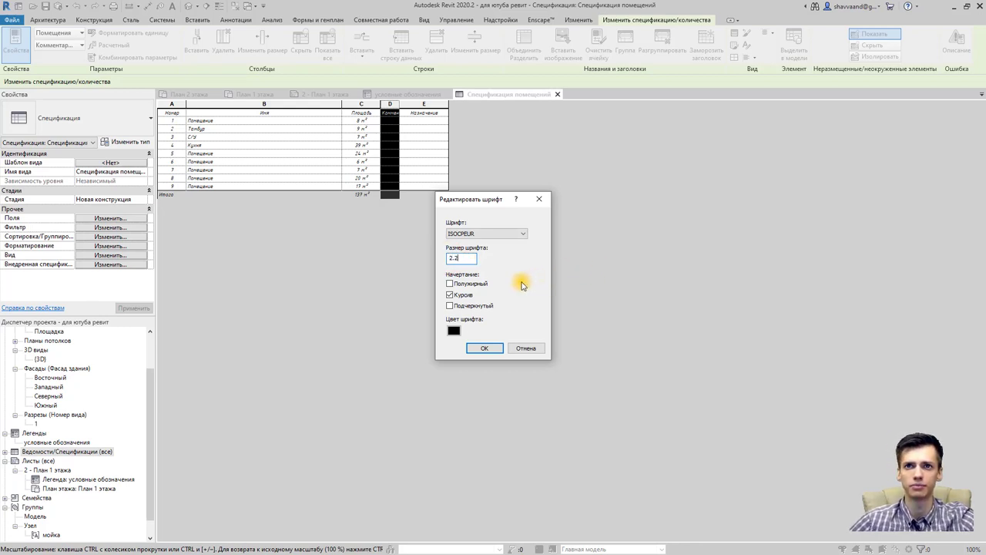
click(524, 347)
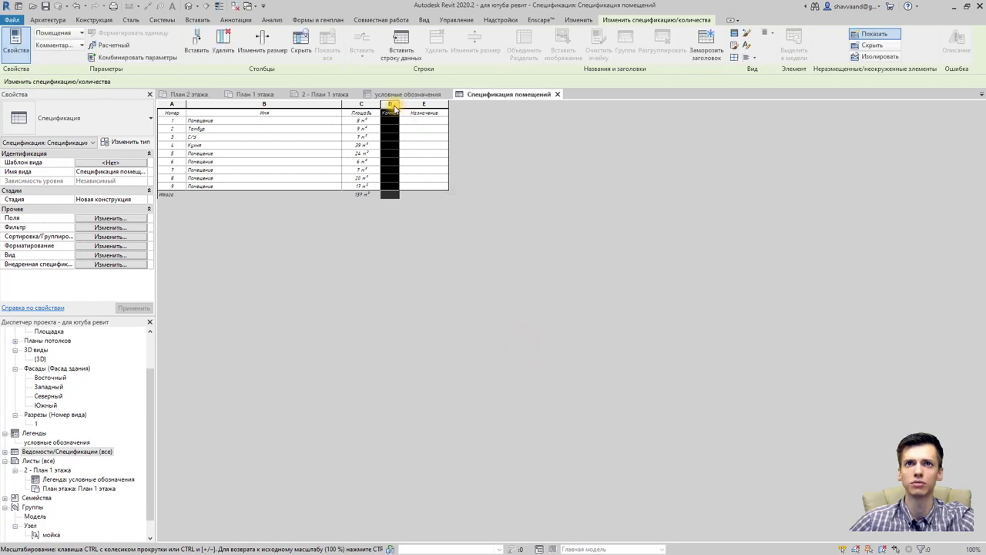
click(747, 45)
drag(452, 258, 485, 260)
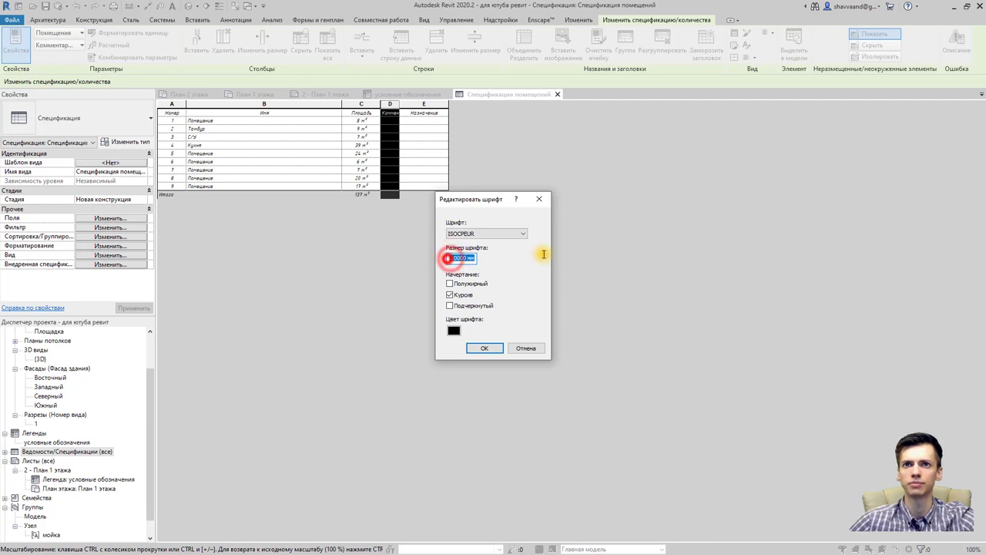
text(2.2)
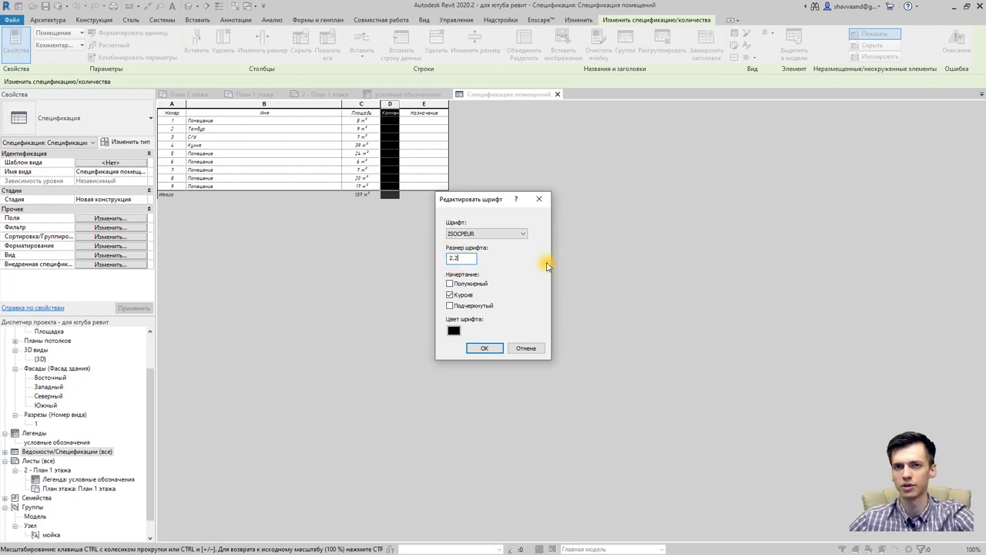
click(474, 347)
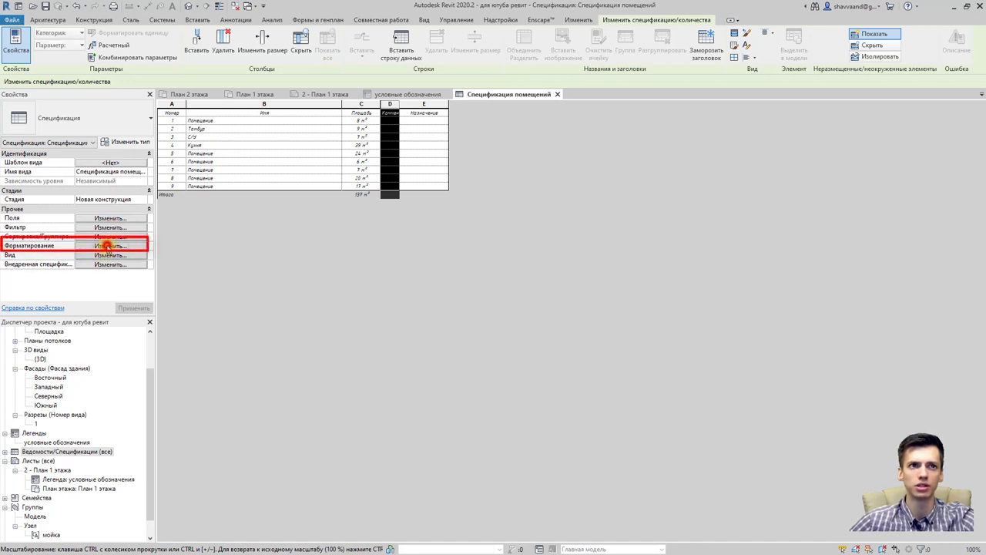
Rename the Номер heading to 'Номер поме-щения'
click(108, 245)
double_click(544, 262)
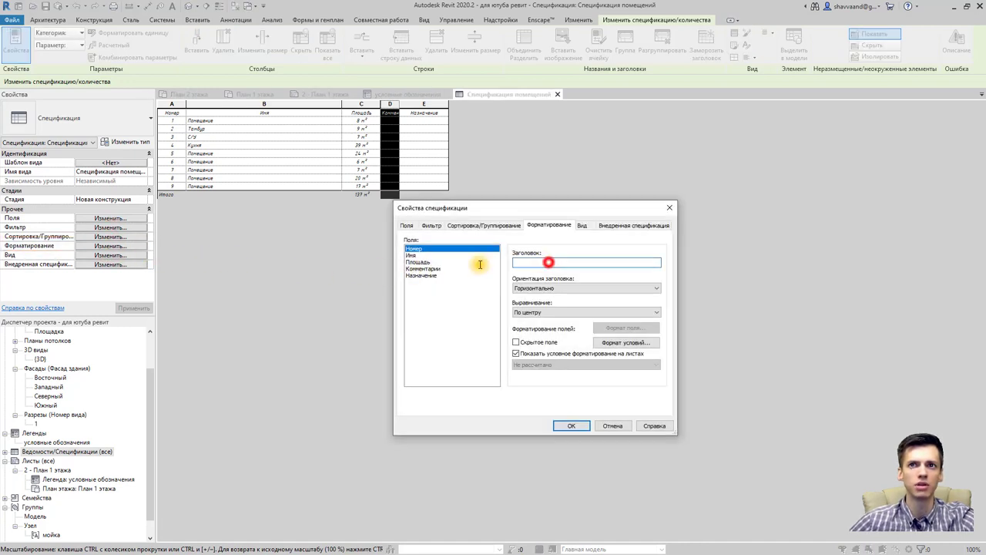
click(669, 207)
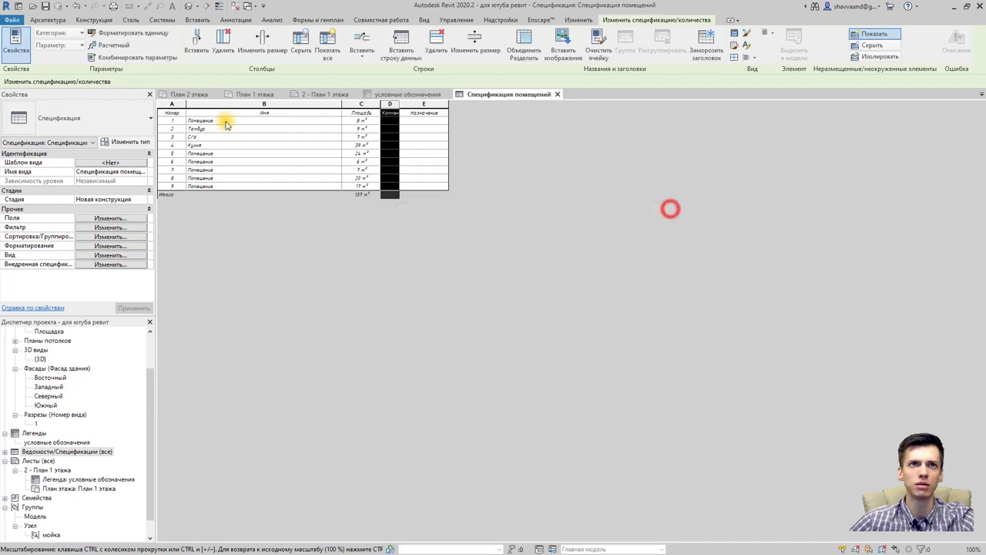
click(179, 113)
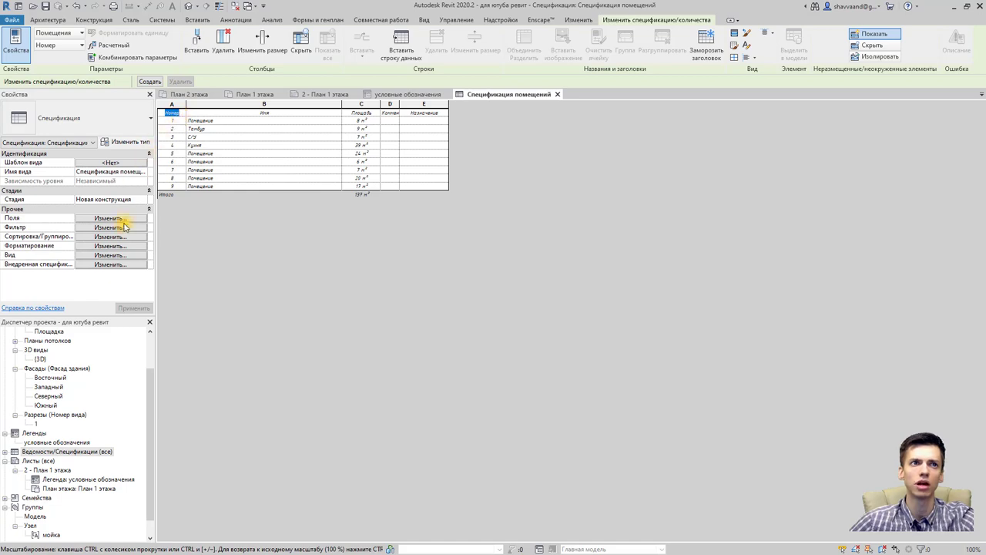
click(115, 246)
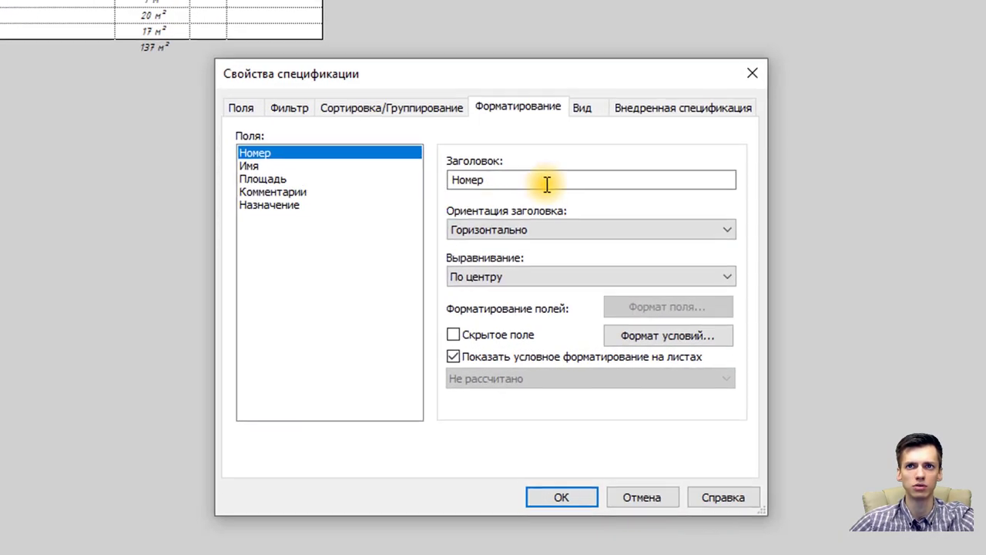
drag(562, 264, 479, 264)
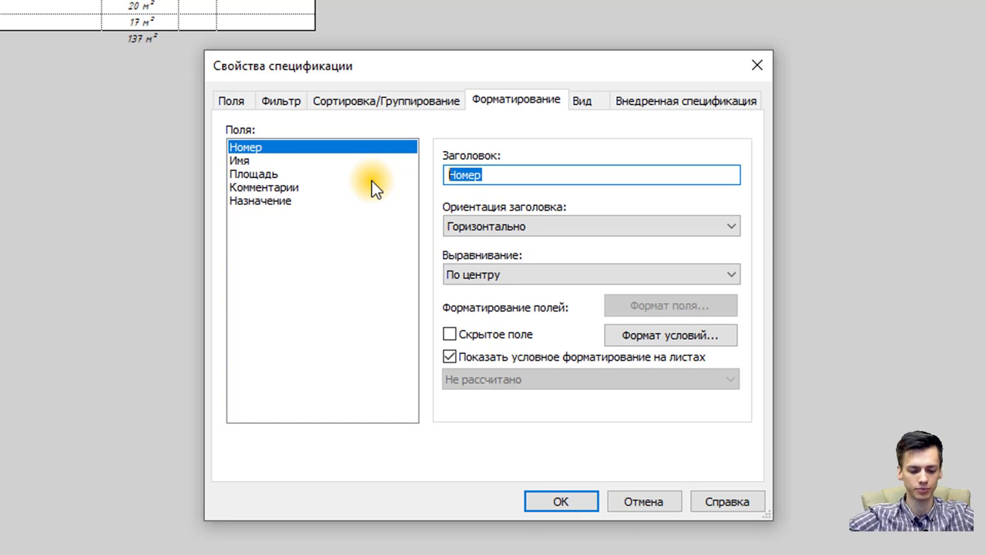
text(Номер)
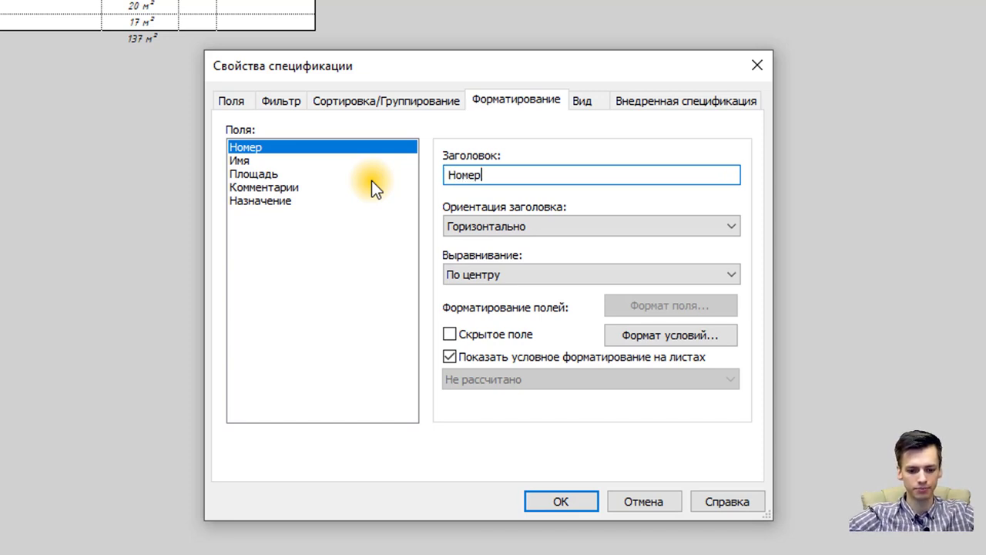
text( пом)
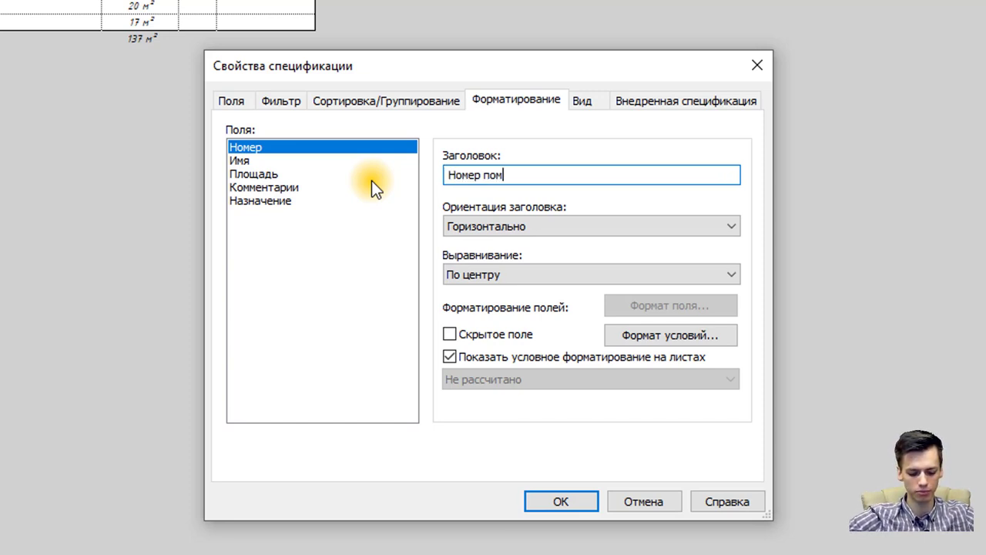
text(е)
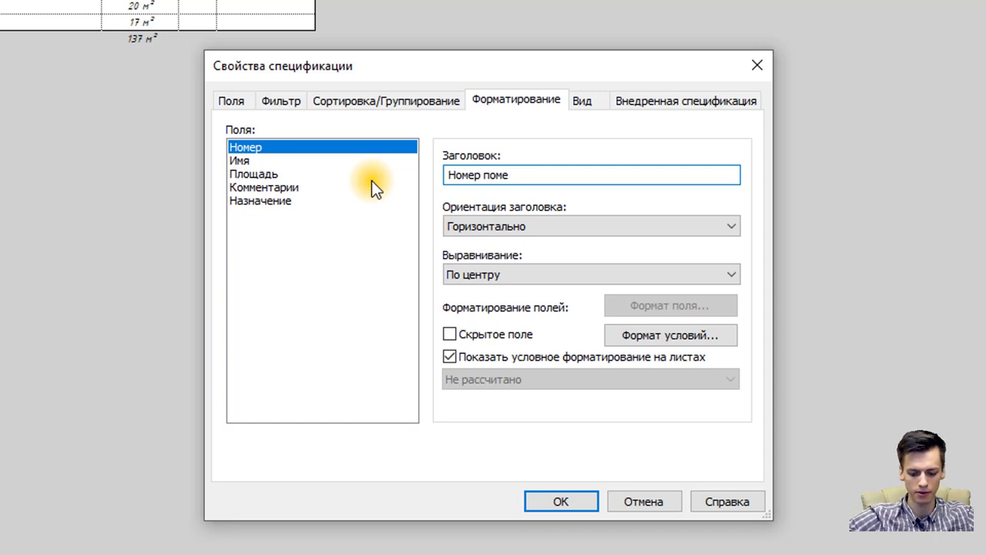
text(-)
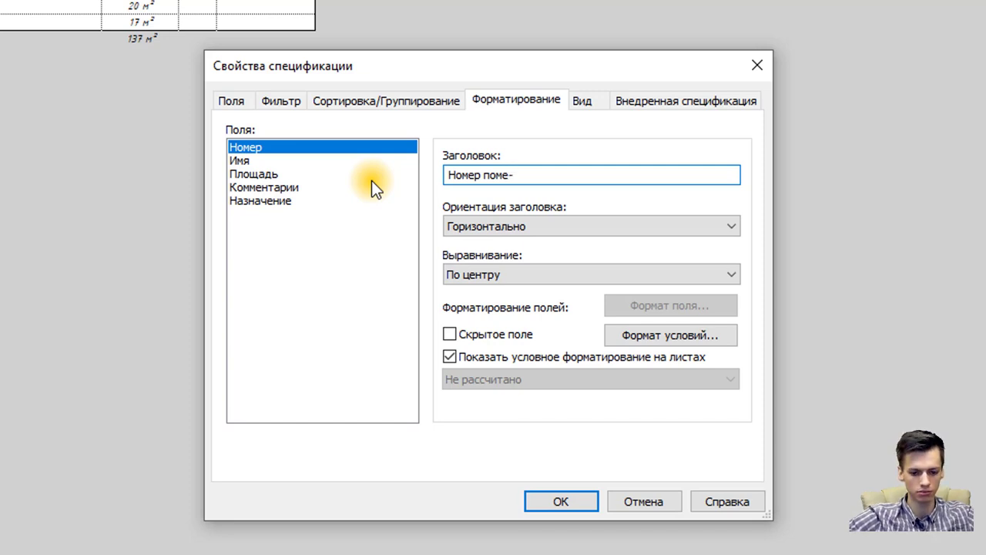
text(щения)
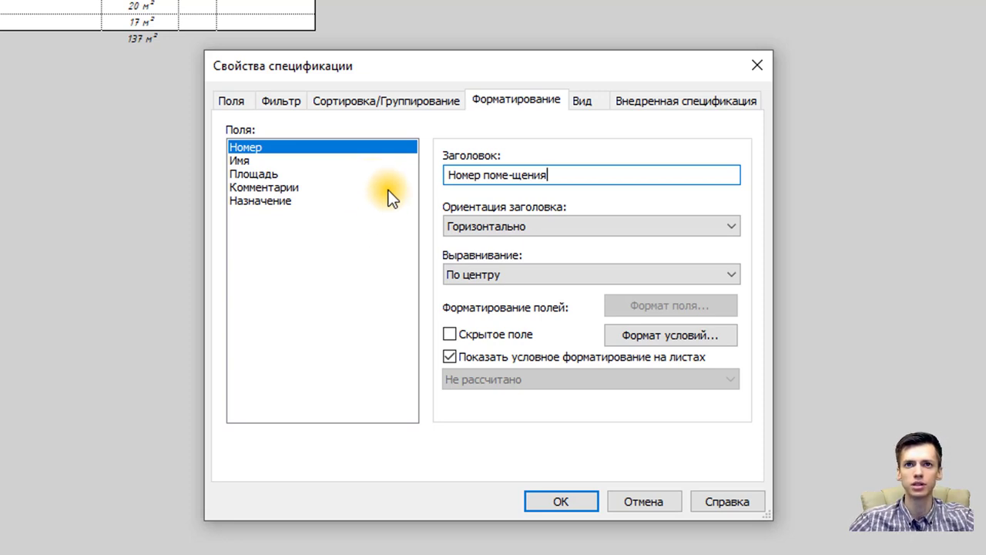
Rename the Имя heading to Наименование and the Площадь heading to 'Площадь, м²'
click(309, 163)
double_click(493, 175)
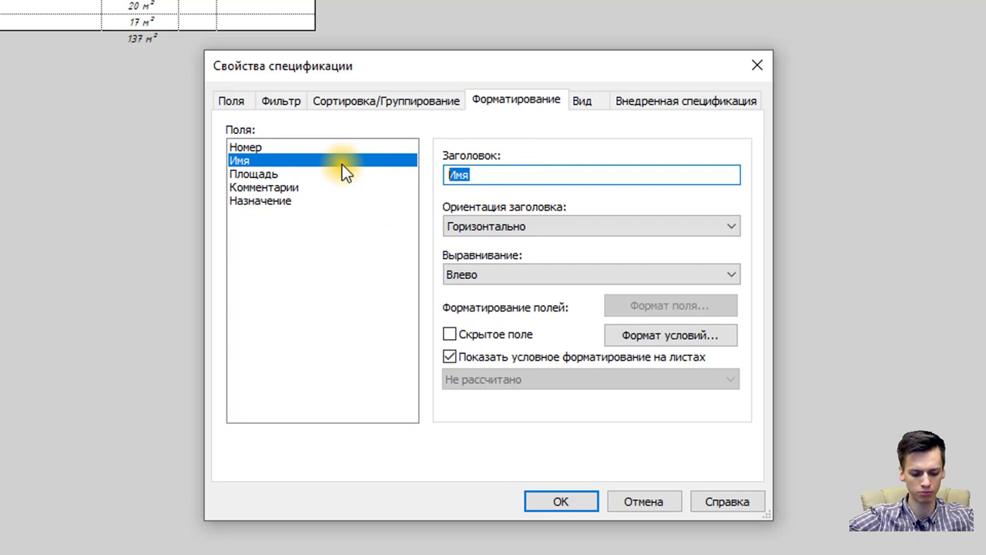
text(Наимено)
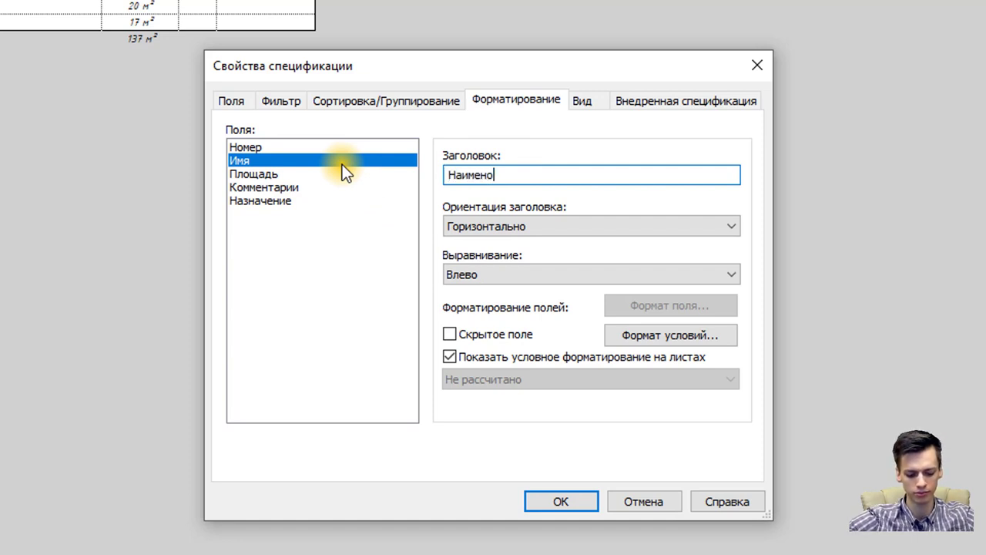
text(вание)
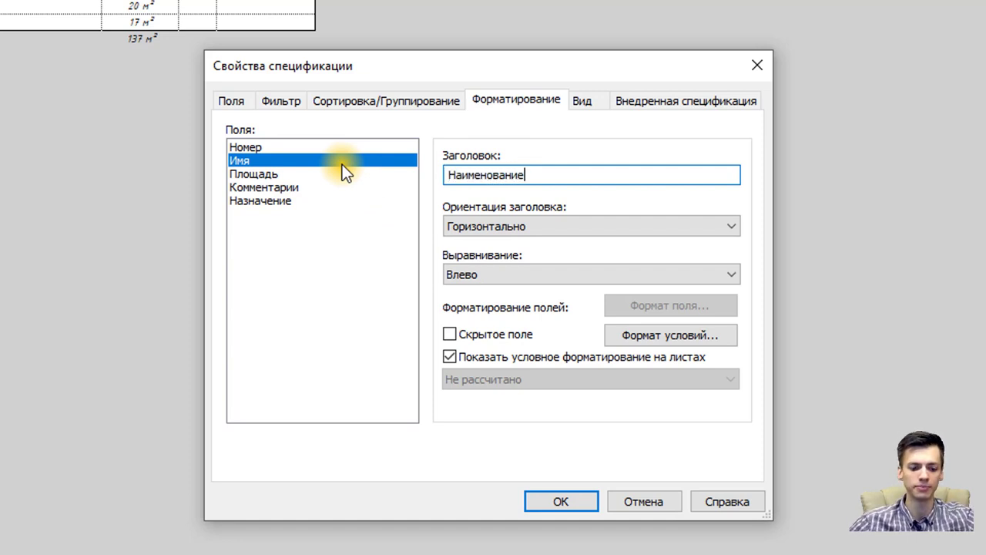
click(313, 173)
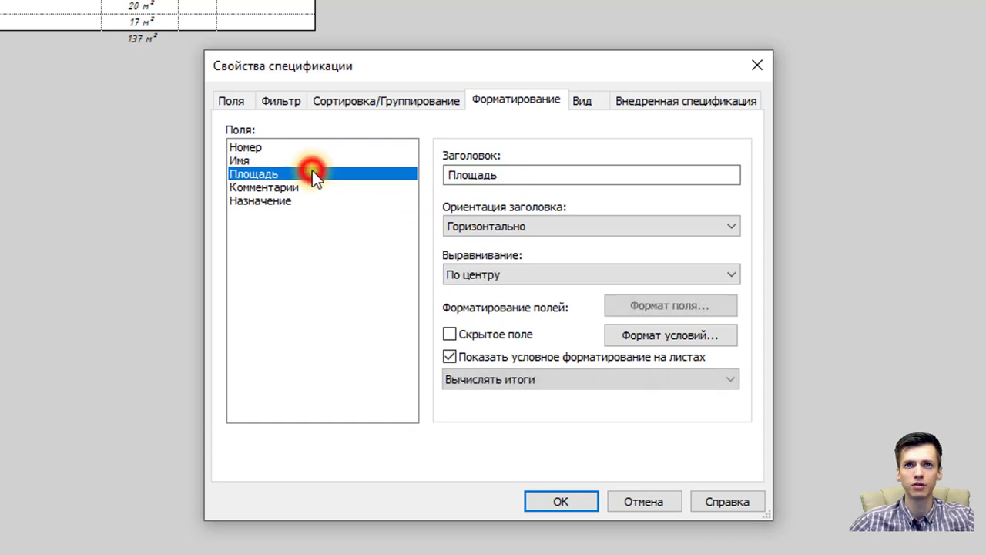
click(539, 174)
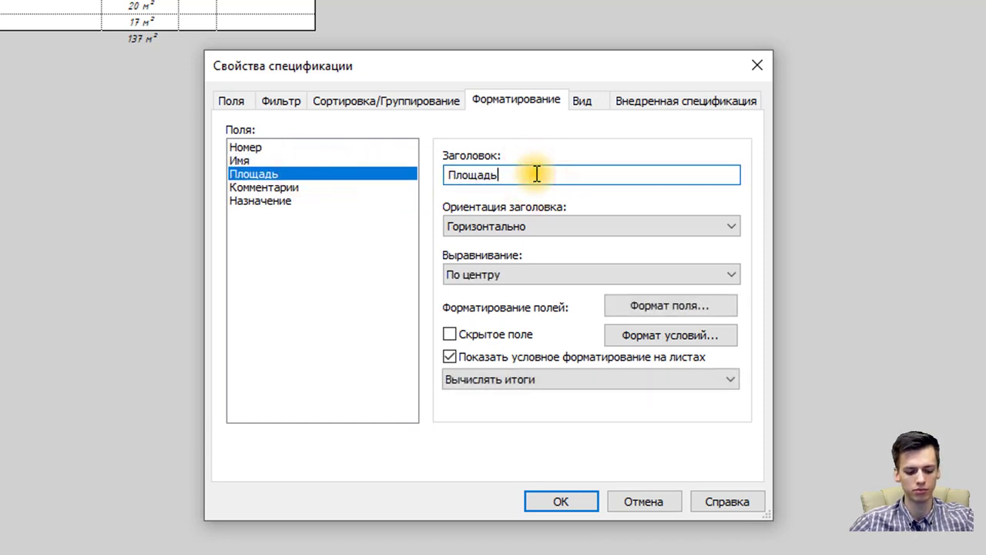
double_click(537, 174)
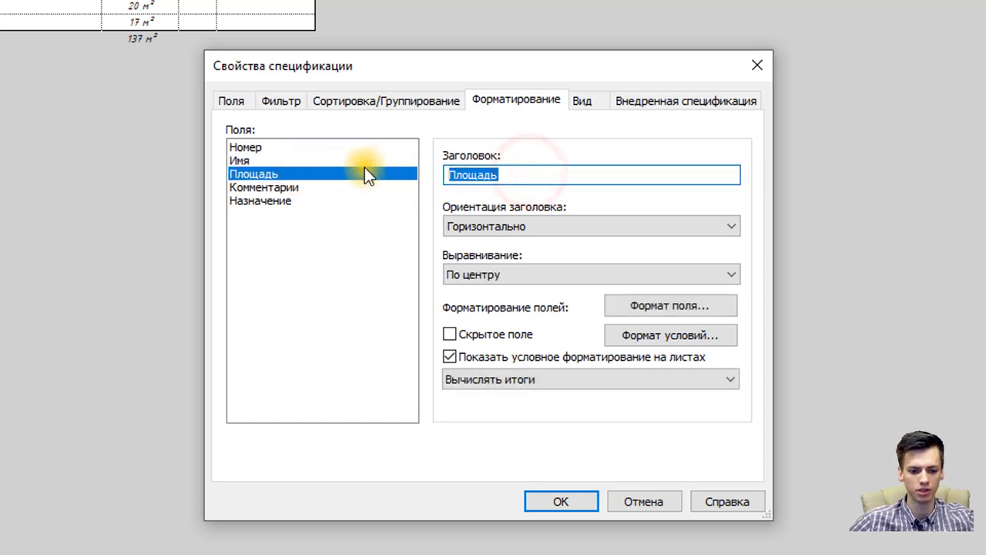
click(513, 172)
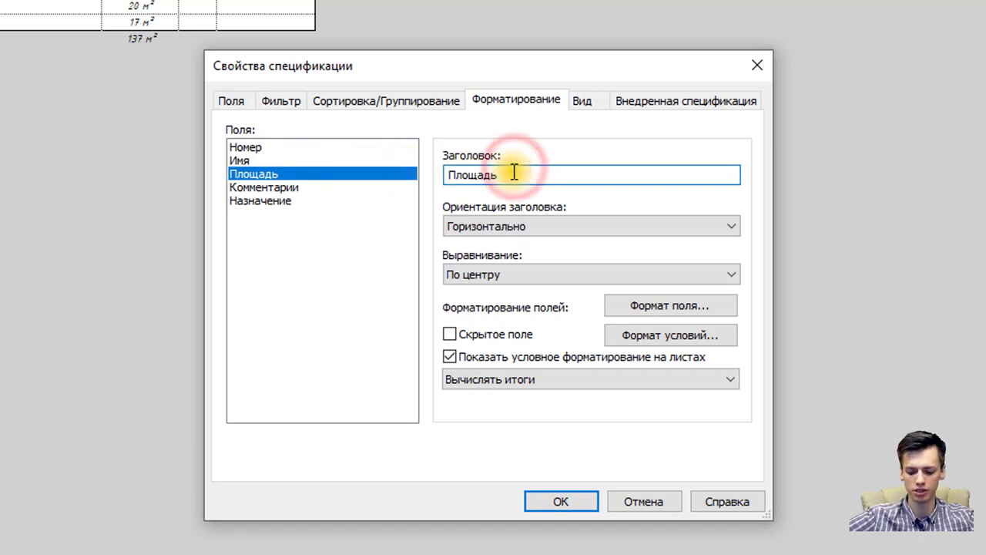
text(,)
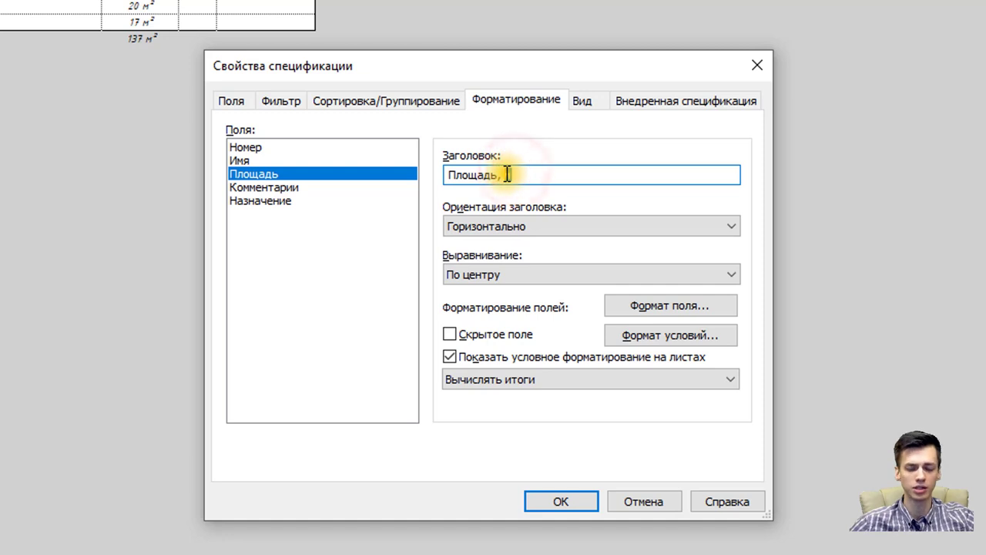
text(²)
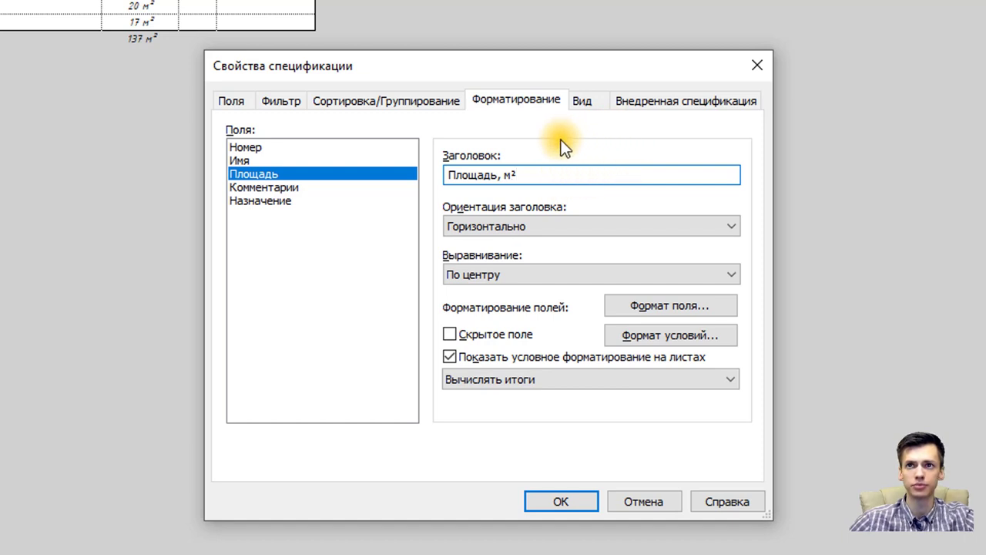
Retype the Комментарии heading as 'Кат. поме-ще'
click(312, 188)
double_click(544, 174)
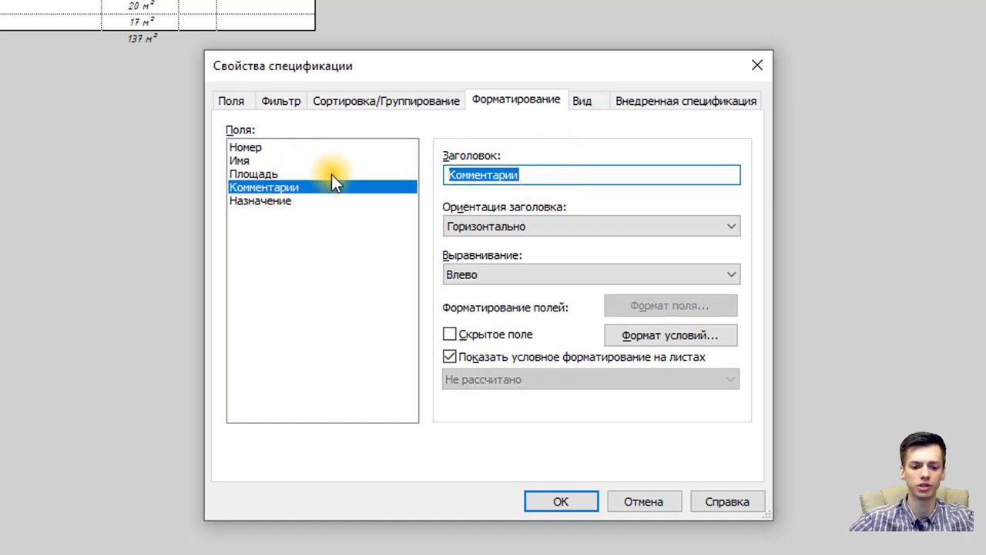
text(Ка)
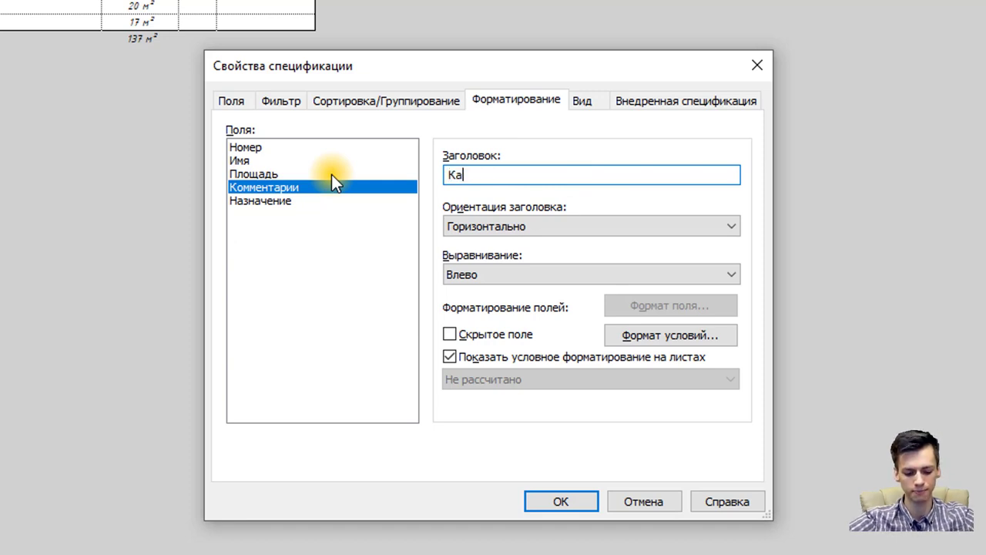
text(т.)
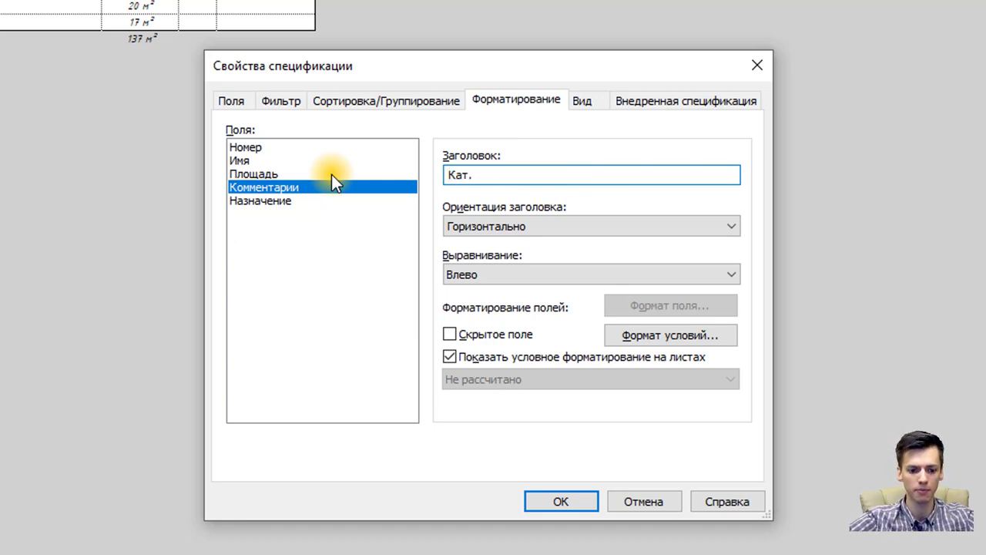
text( п)
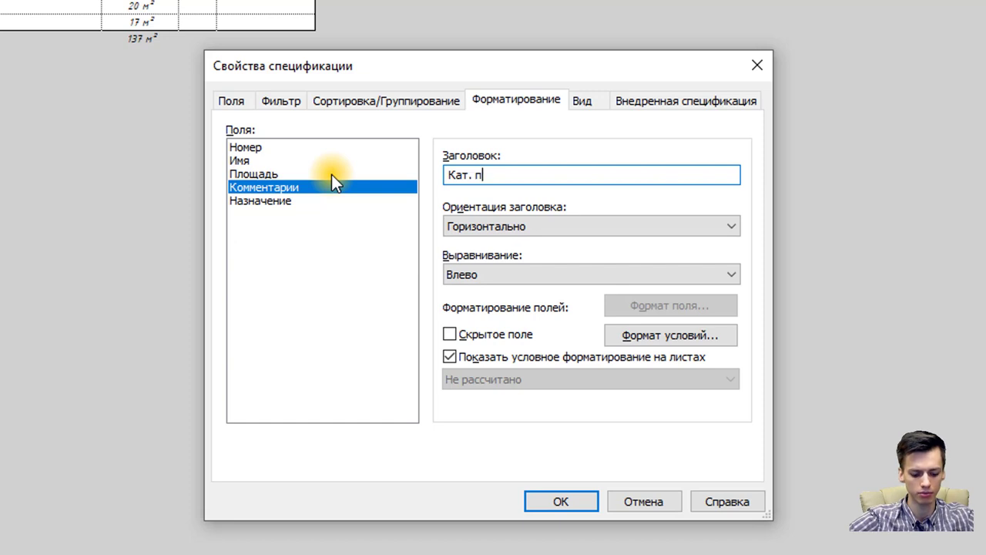
text(оме)
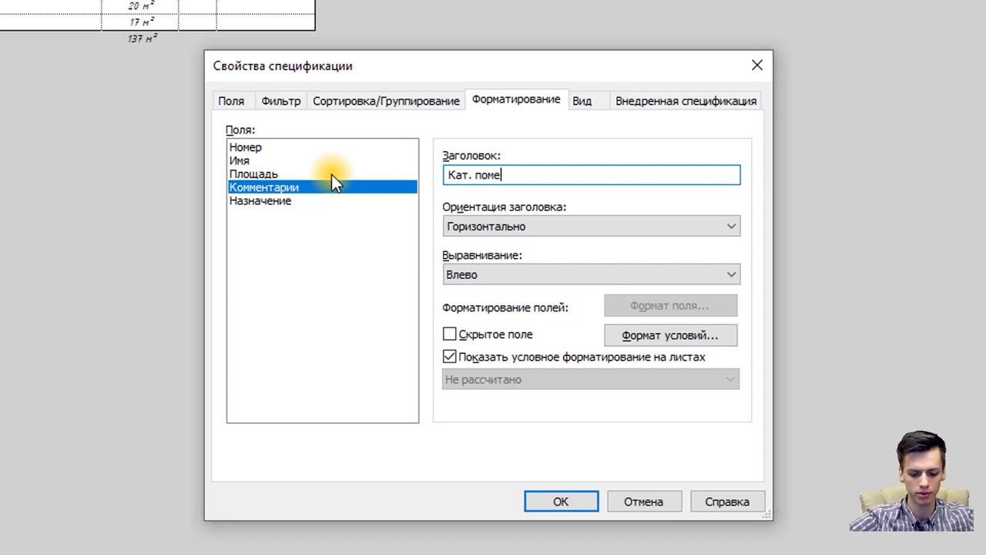
text(-ще-ния)
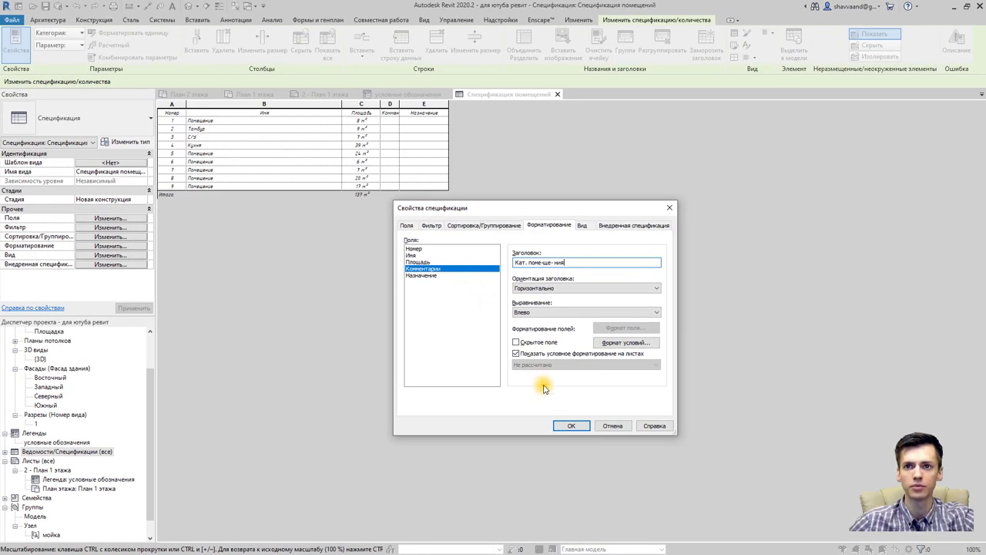
Apply the headings and format areas to 2 decimal places with no unit symbol
click(570, 424)
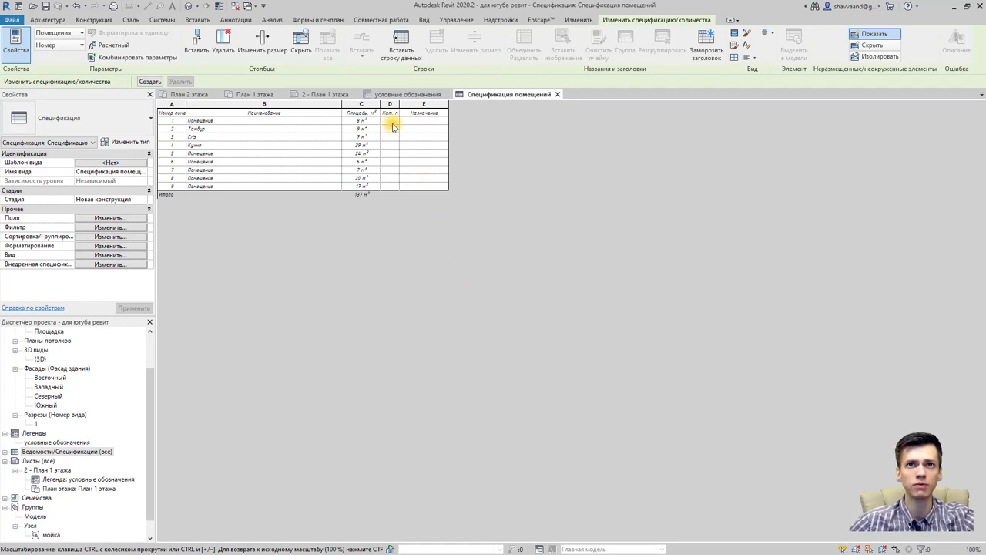
click(373, 105)
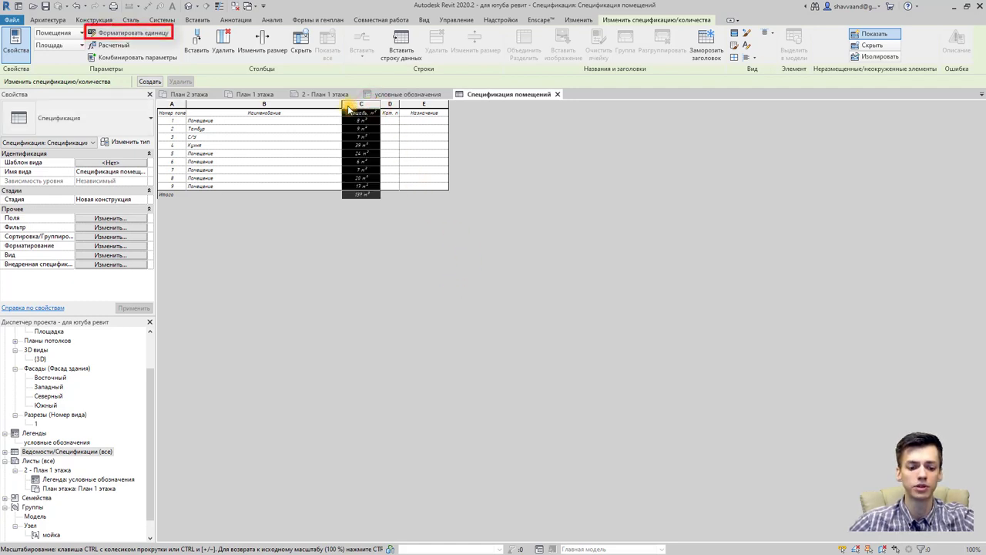
click(128, 33)
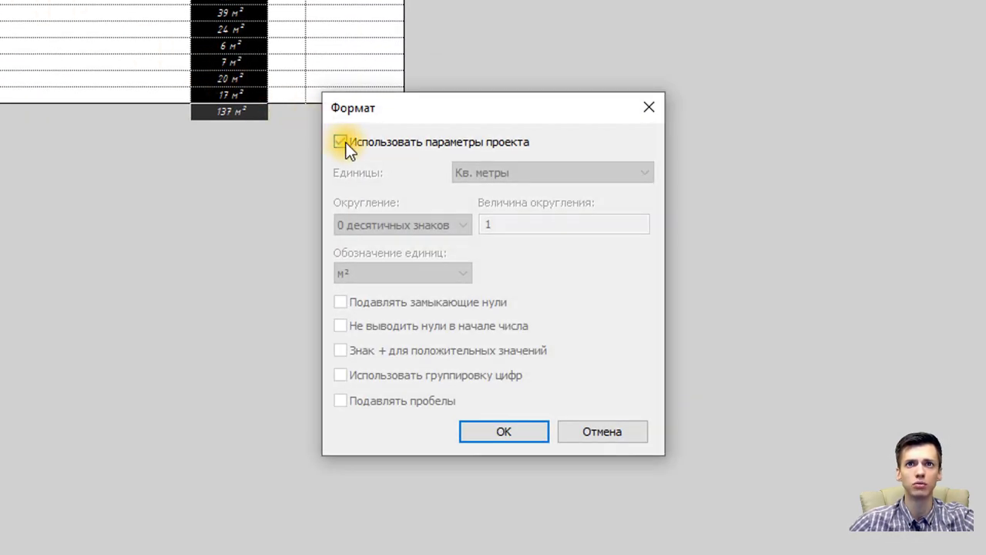
click(347, 143)
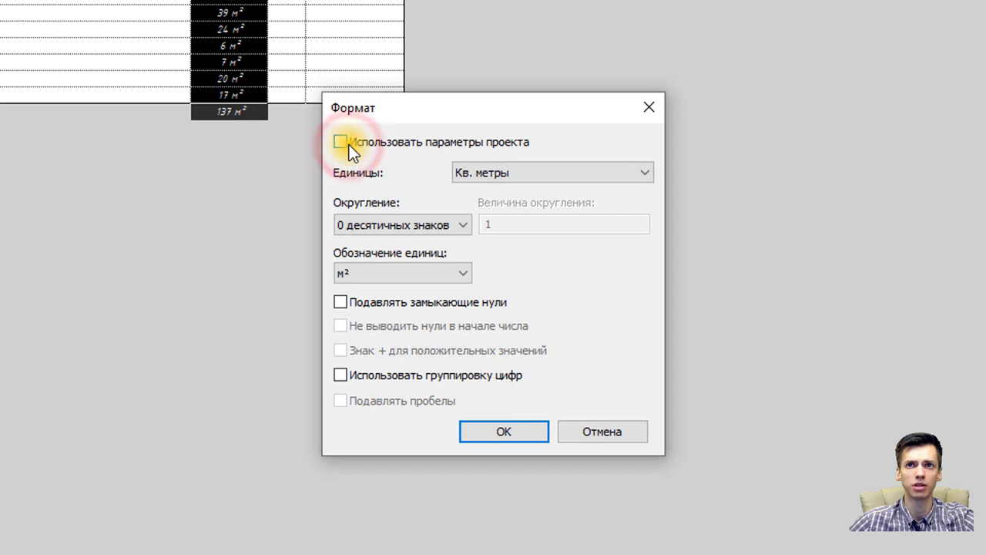
click(417, 227)
click(411, 310)
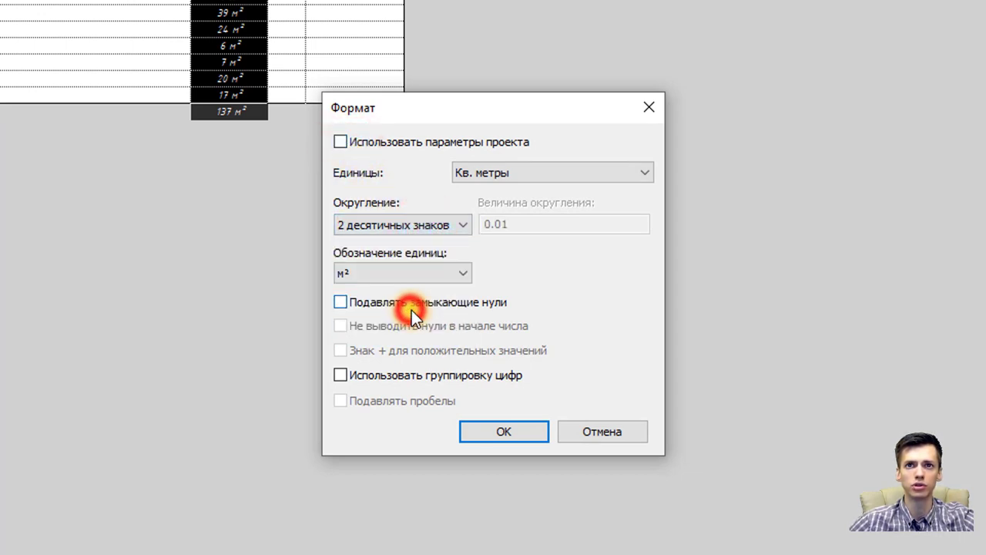
click(420, 275)
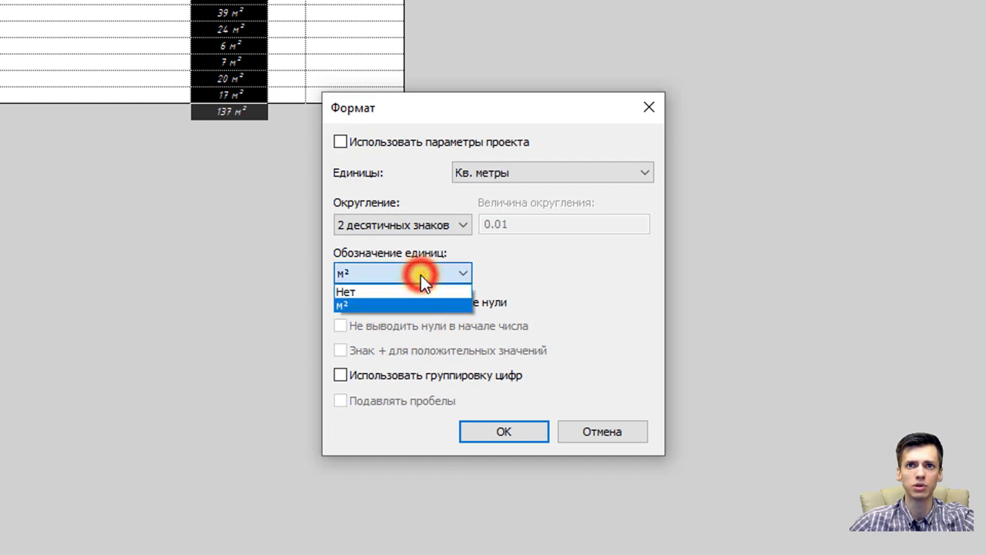
click(396, 291)
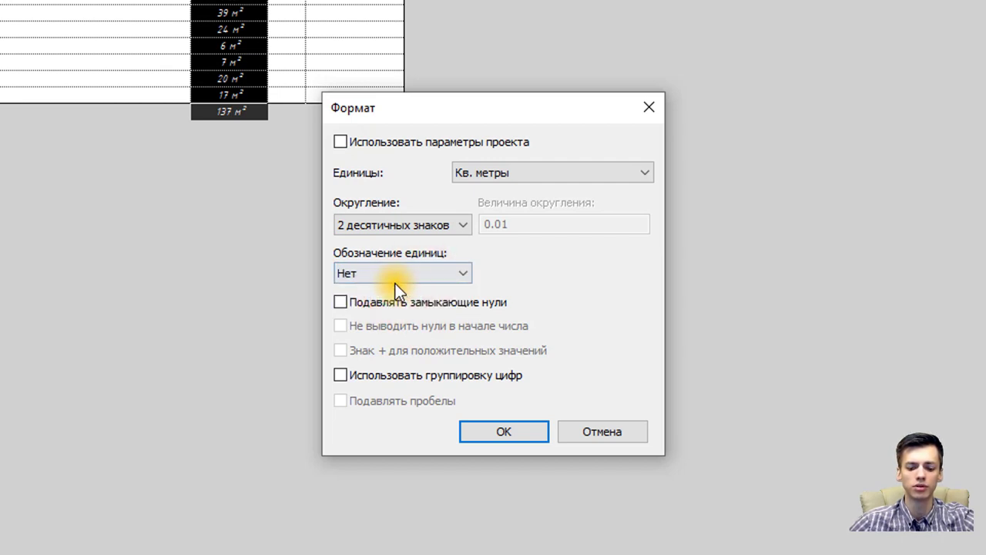
click(506, 432)
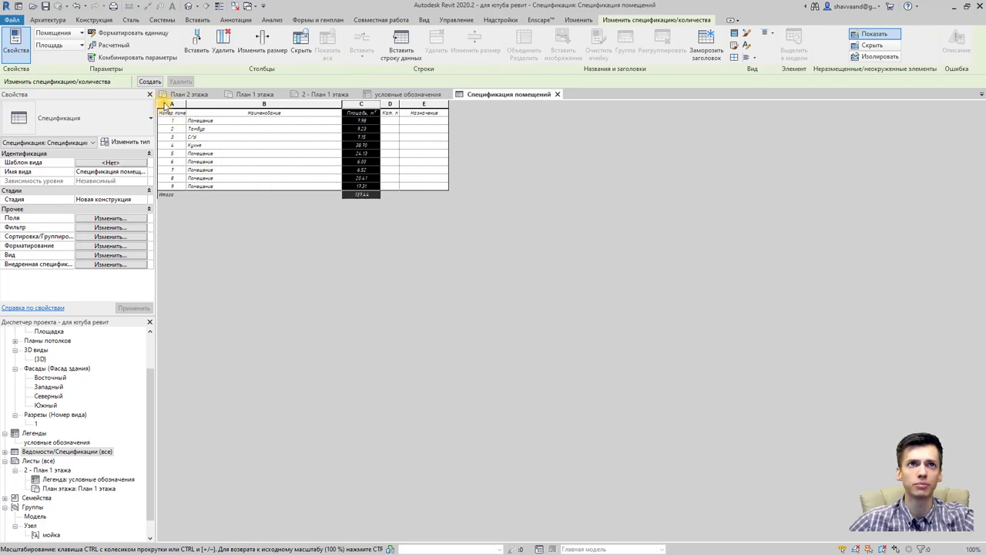
Apply 0.18 line-style borders to schedule columns A through D
mouse_move(165, 104)
mouse_down()
mouse_move(388, 162)
mouse_move(379, 155)
mouse_up()
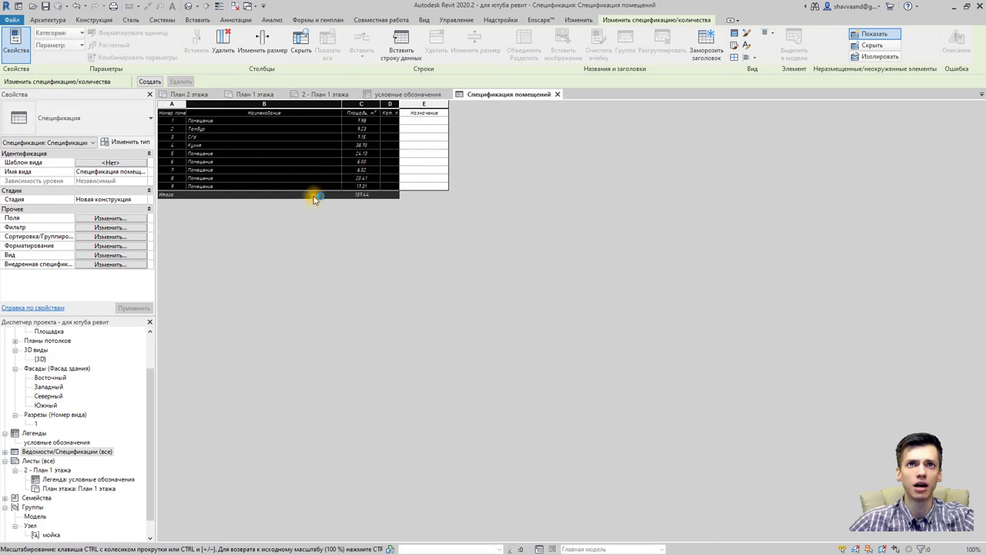
click(171, 103)
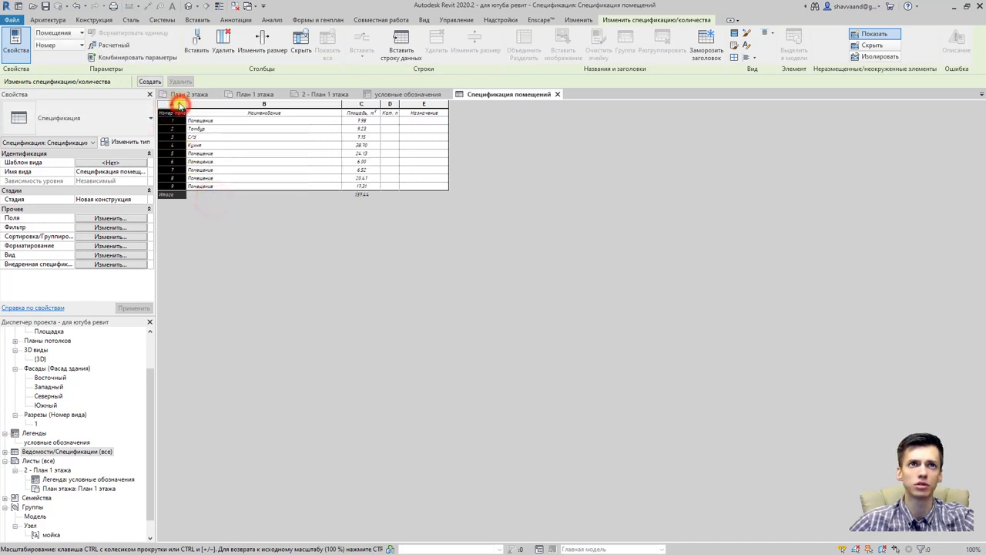
drag(171, 103, 204, 125)
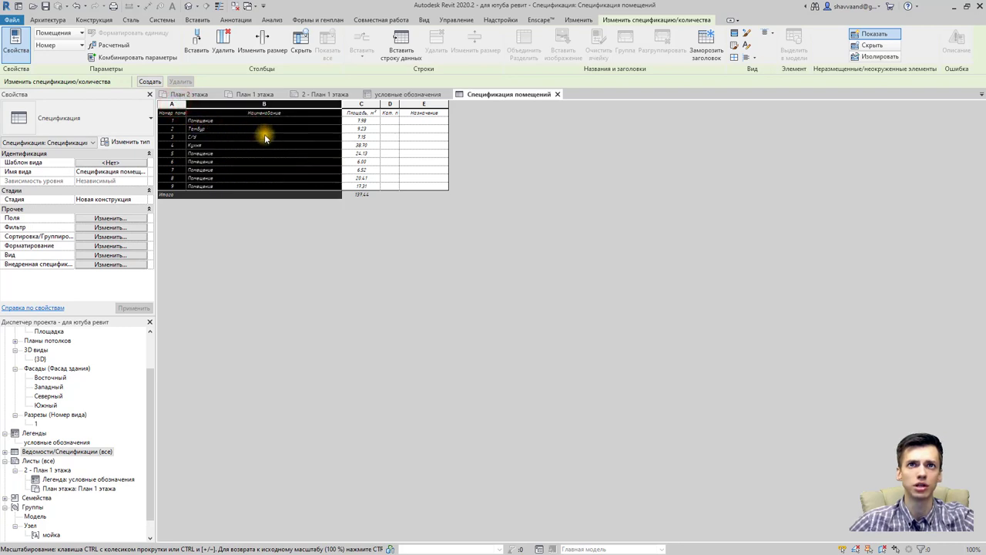
drag(330, 146, 409, 182)
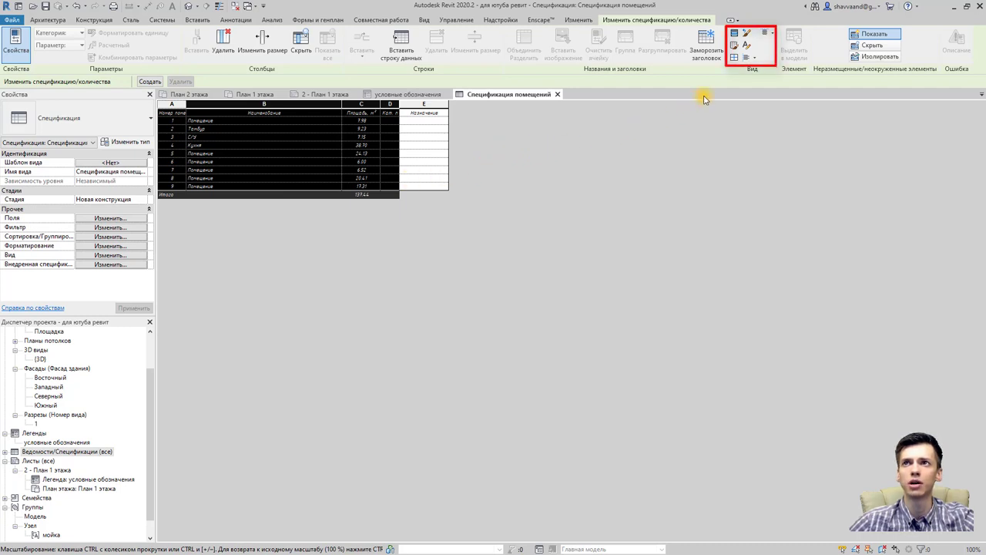
click(734, 58)
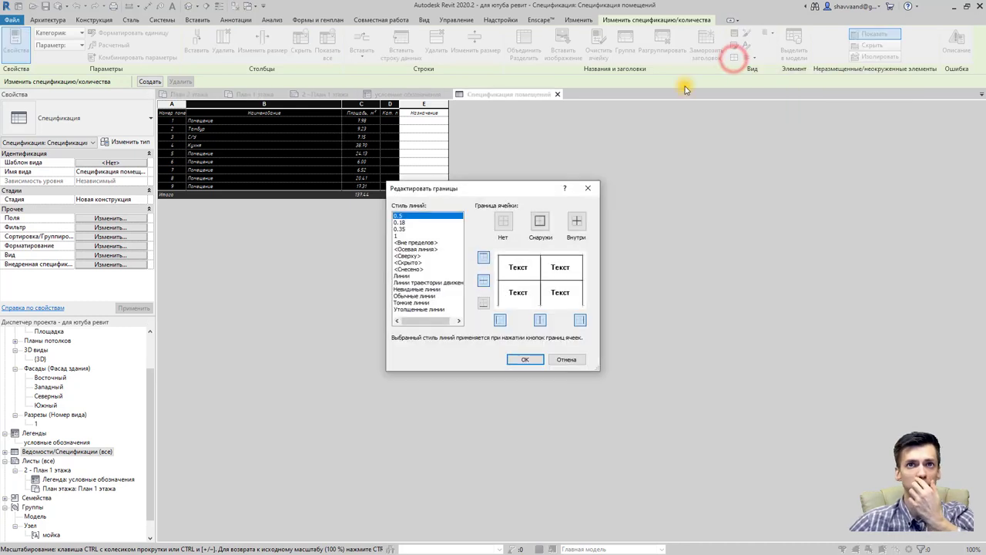
click(400, 222)
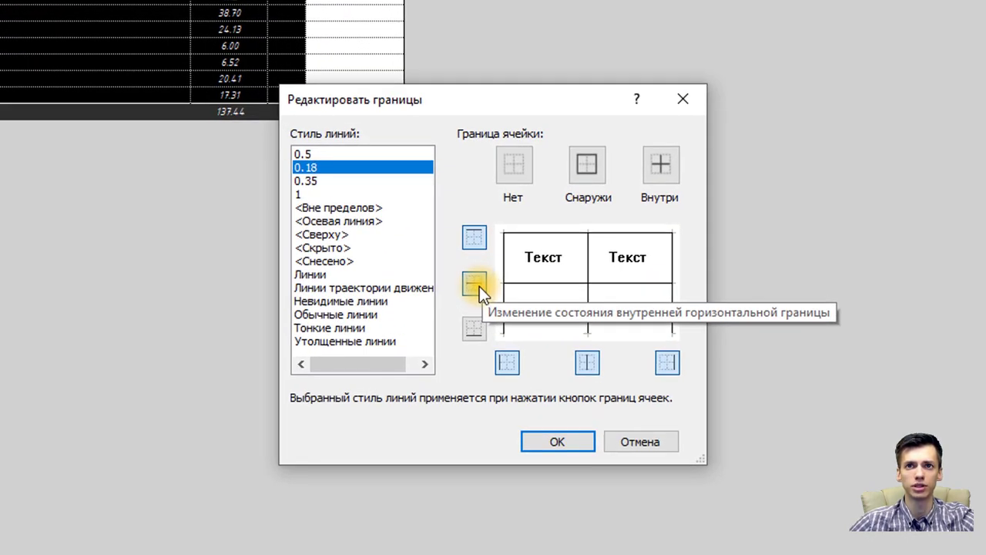
click(479, 286)
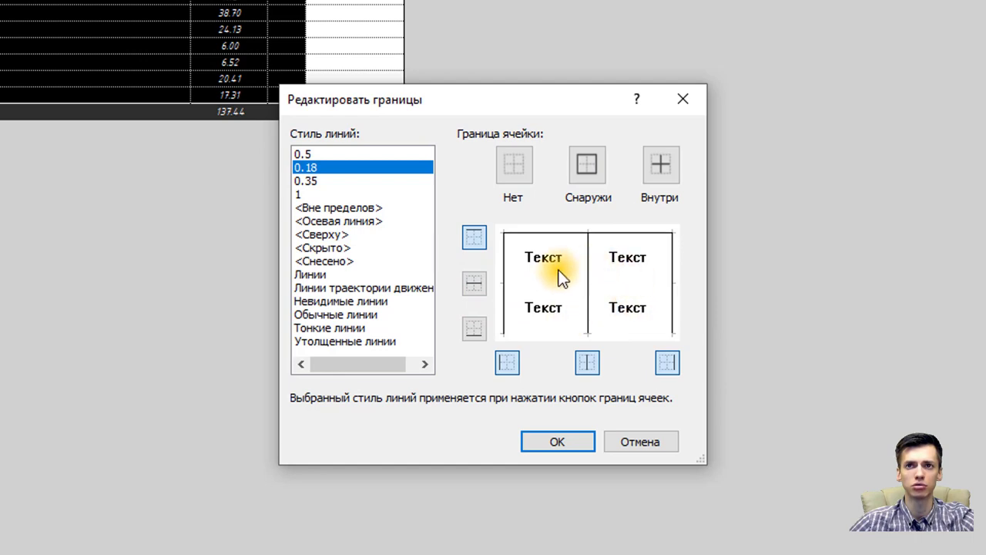
click(477, 286)
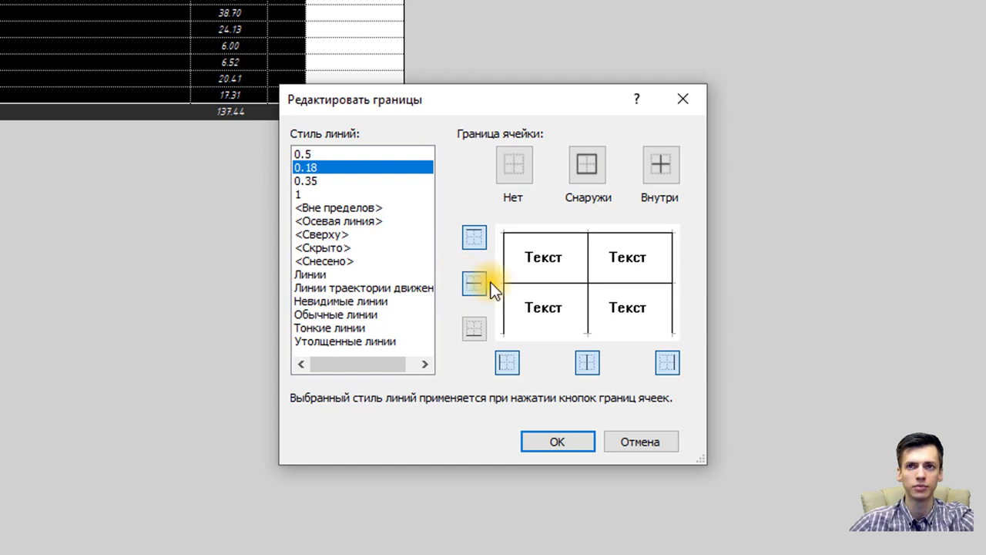
click(562, 447)
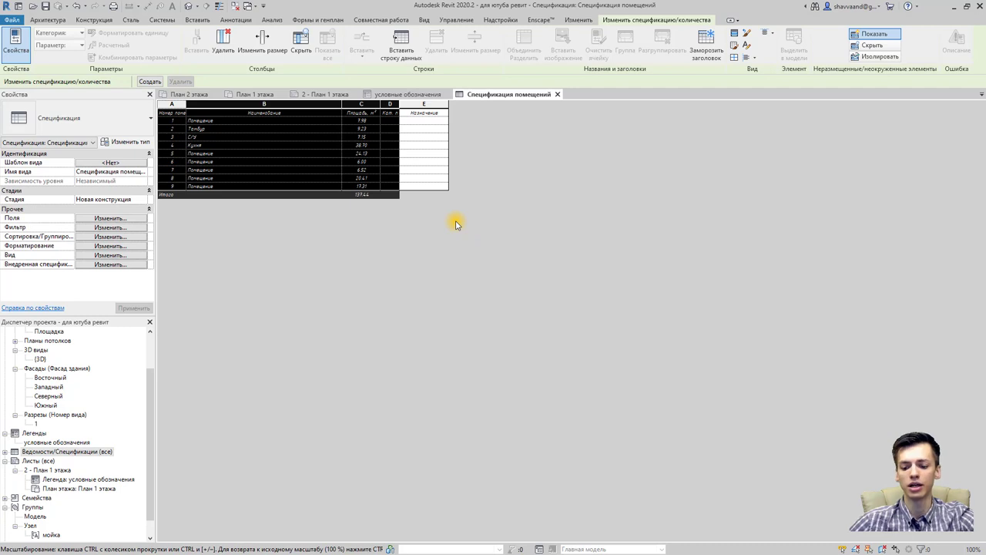
Enter 1 in the Назначение column for all nine rooms, then select column E
click(425, 108)
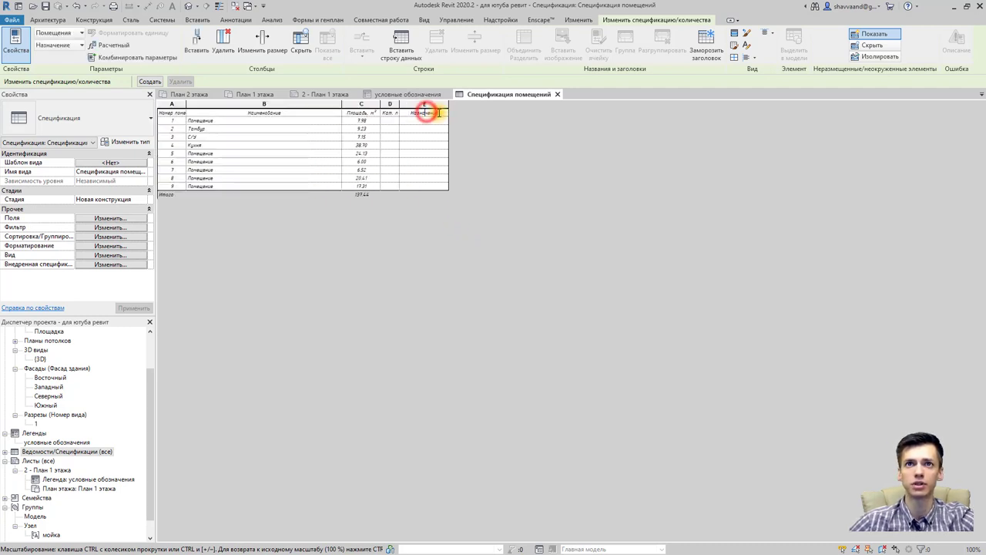
click(436, 112)
click(405, 121)
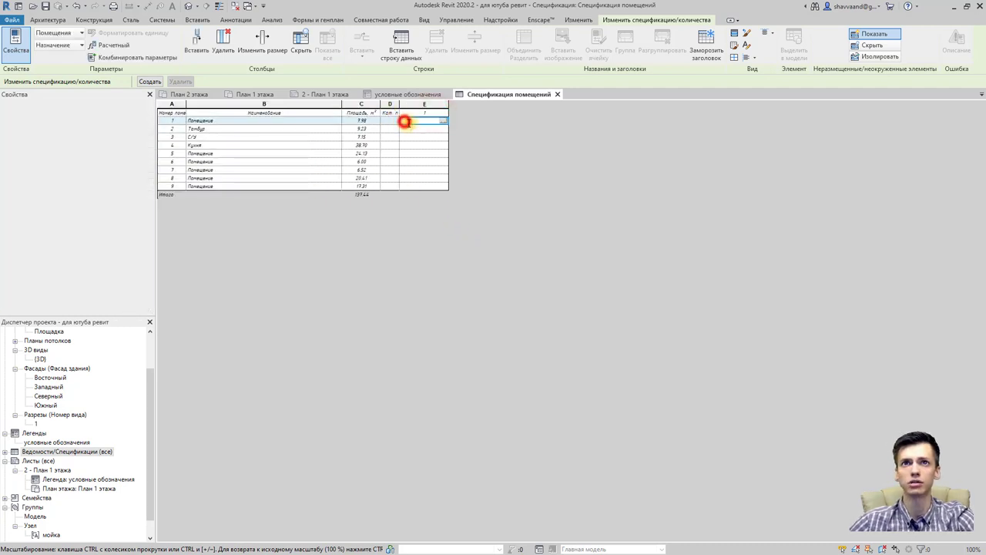
click(414, 128)
text(1)
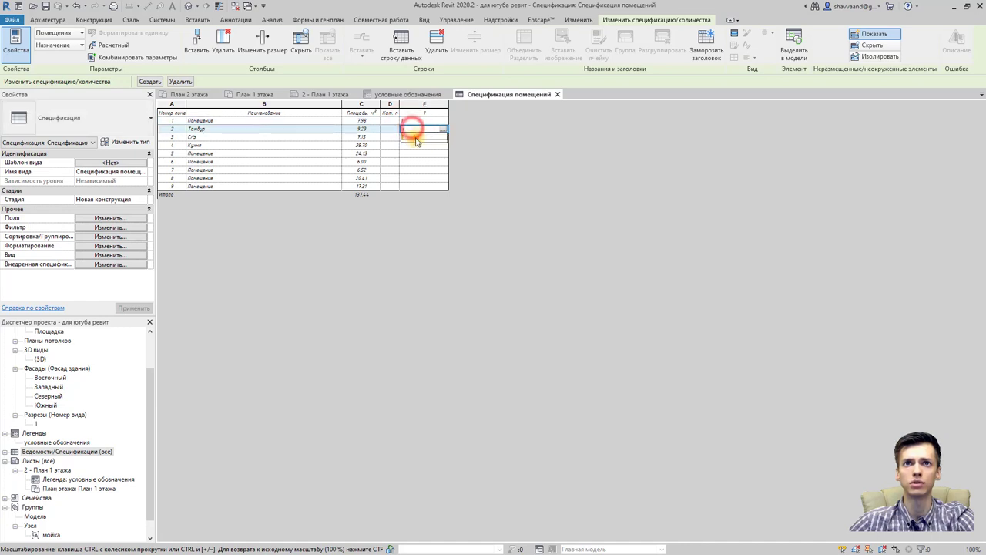
click(416, 144)
click(410, 136)
text(1)
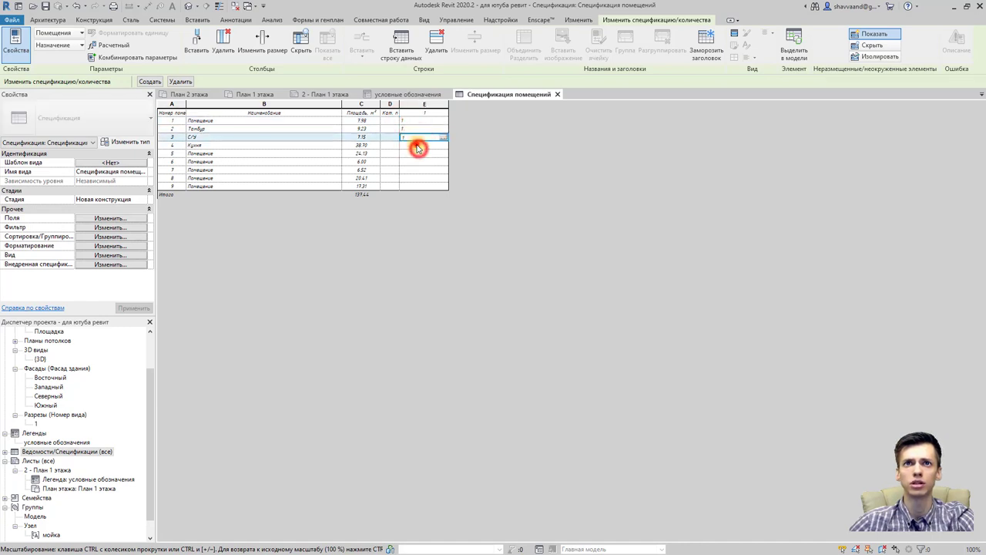
click(416, 146)
text(1)
click(416, 155)
text(1)
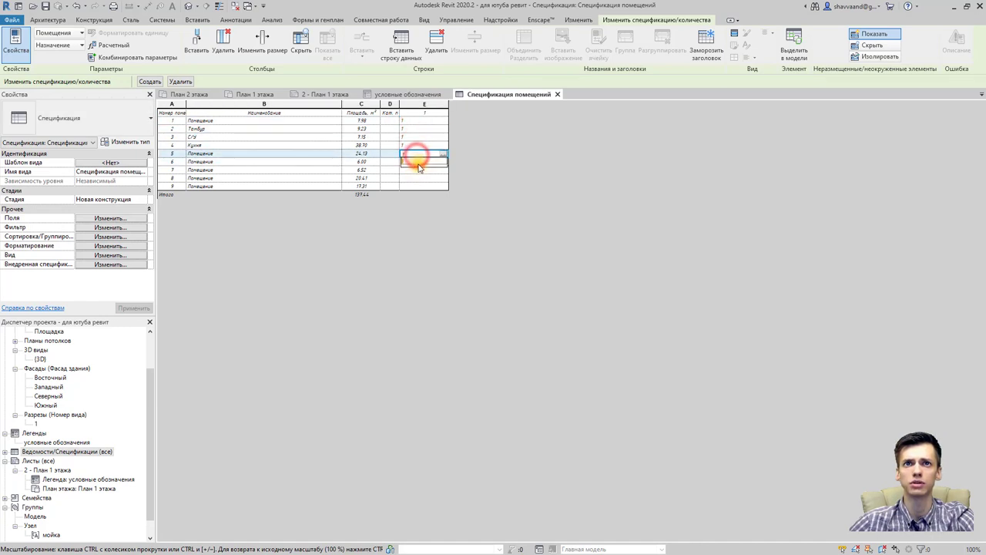
click(417, 162)
text(1)
click(417, 170)
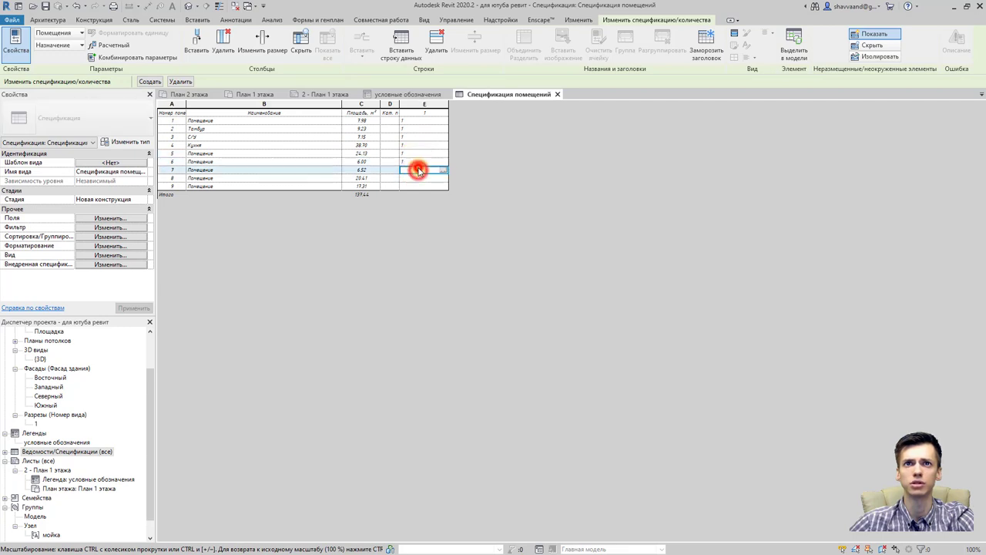
text(1)
click(417, 178)
text(1)
click(417, 186)
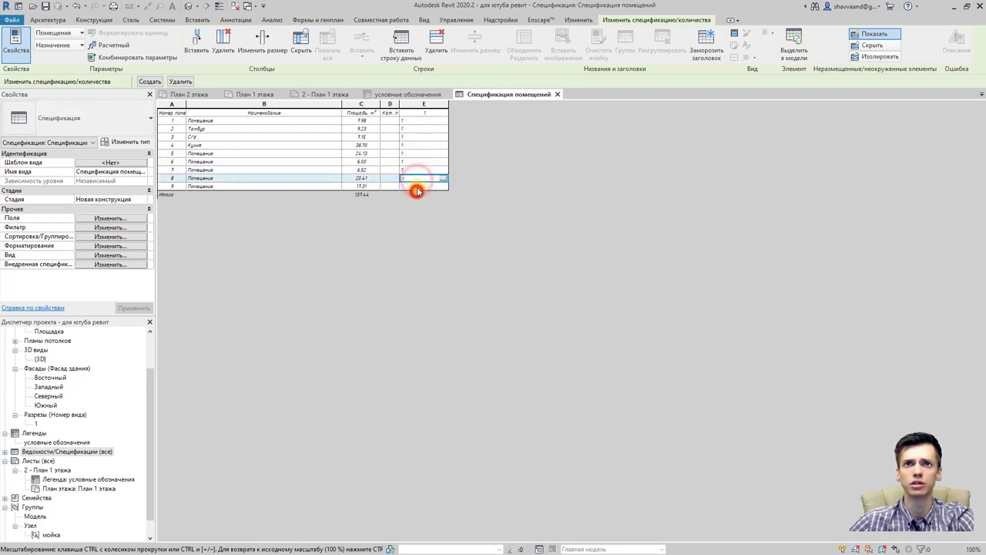
text(1)
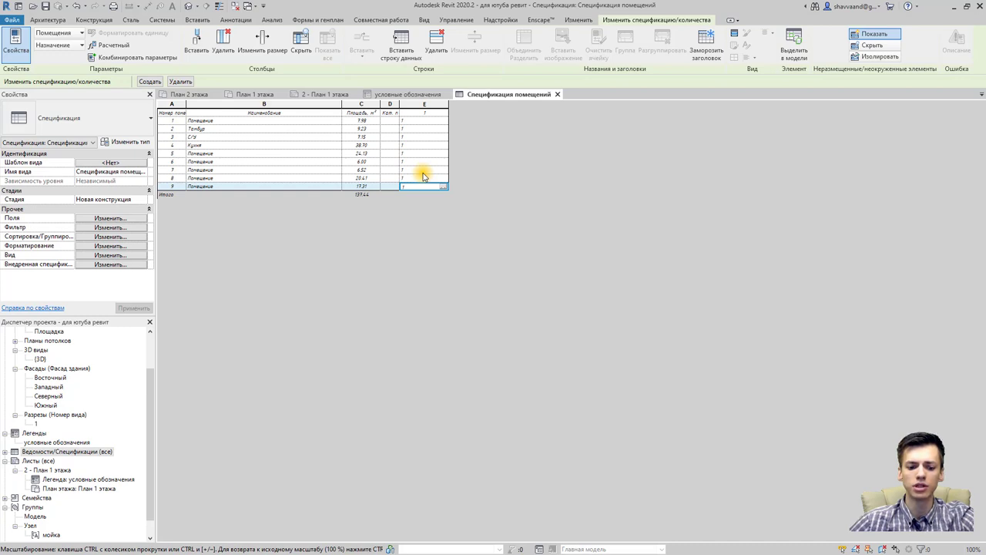
click(428, 105)
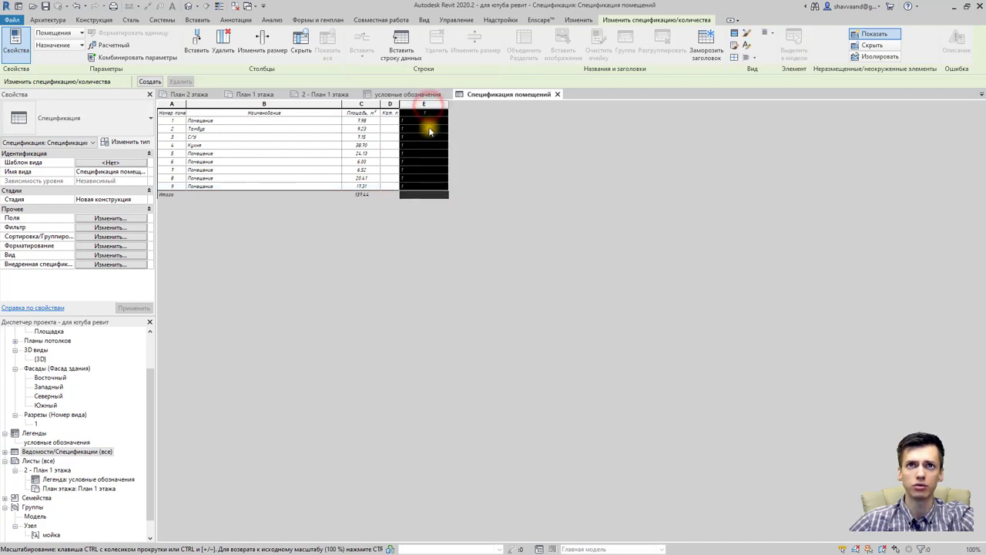
click(748, 47)
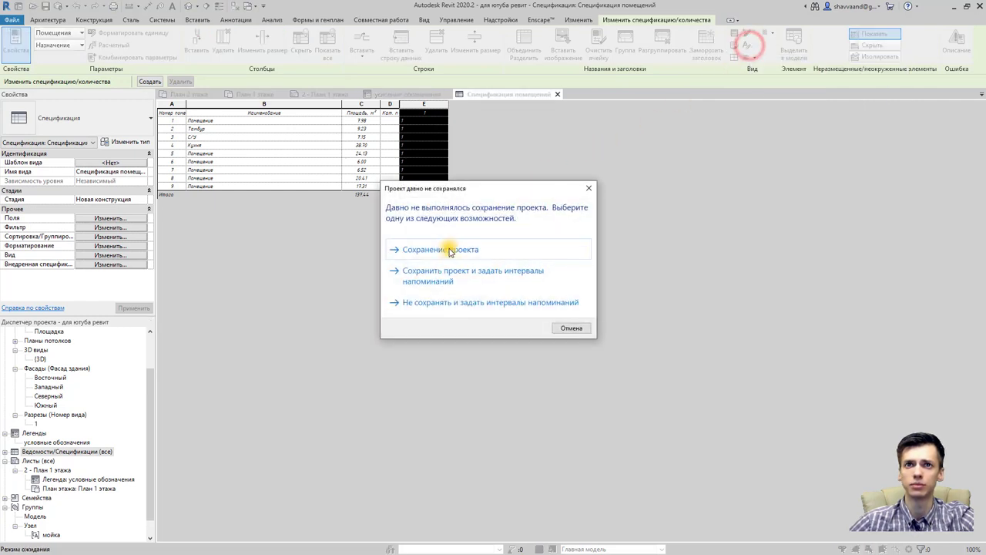
Dismiss the save reminder and set column E's font size to 3.7 mm
click(589, 189)
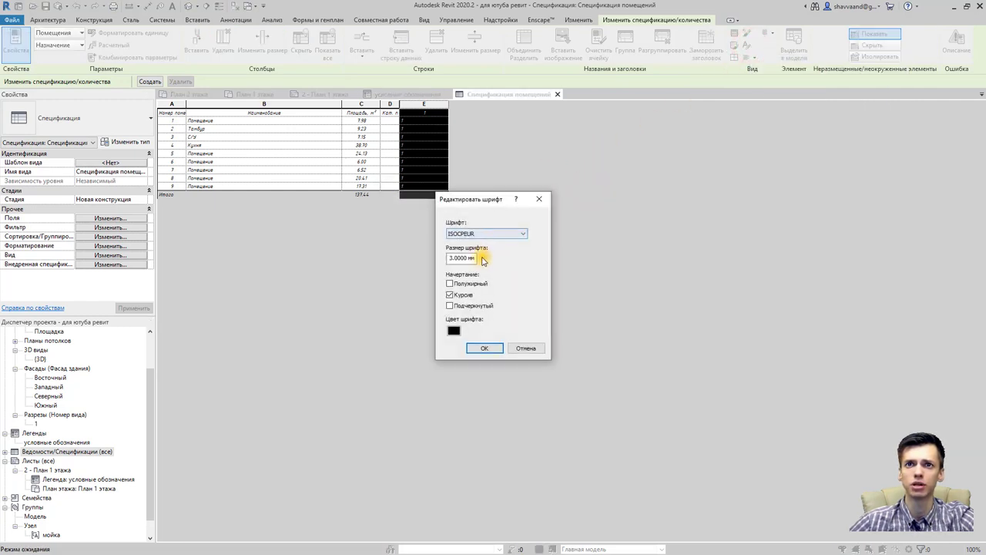
drag(448, 259, 491, 260)
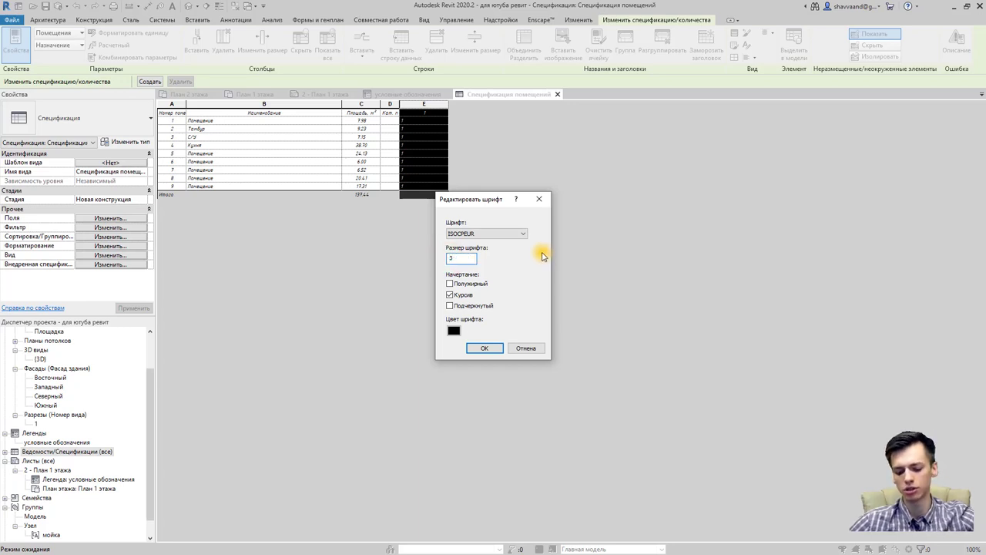
text(7)
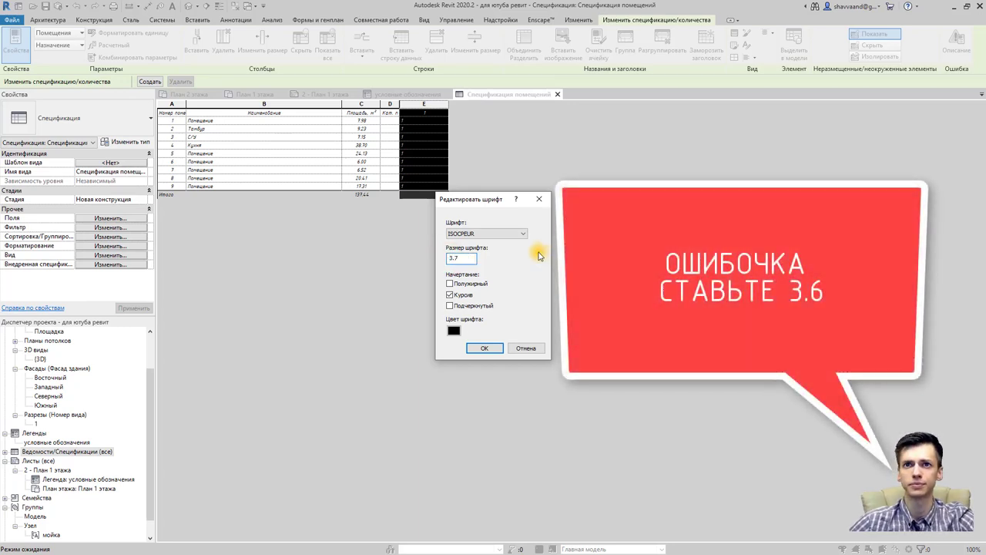
click(485, 347)
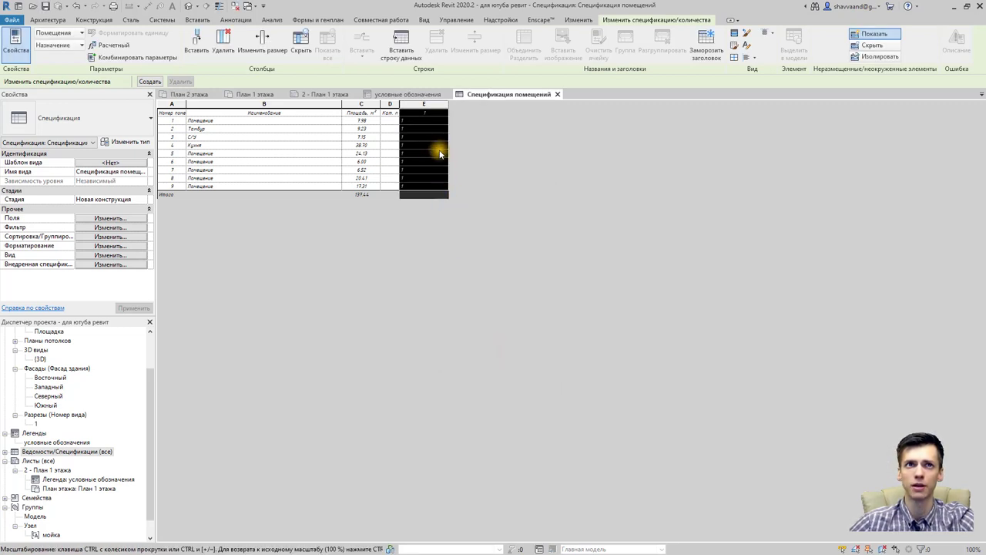
Adjust the font size of column E's header cell to match
click(425, 115)
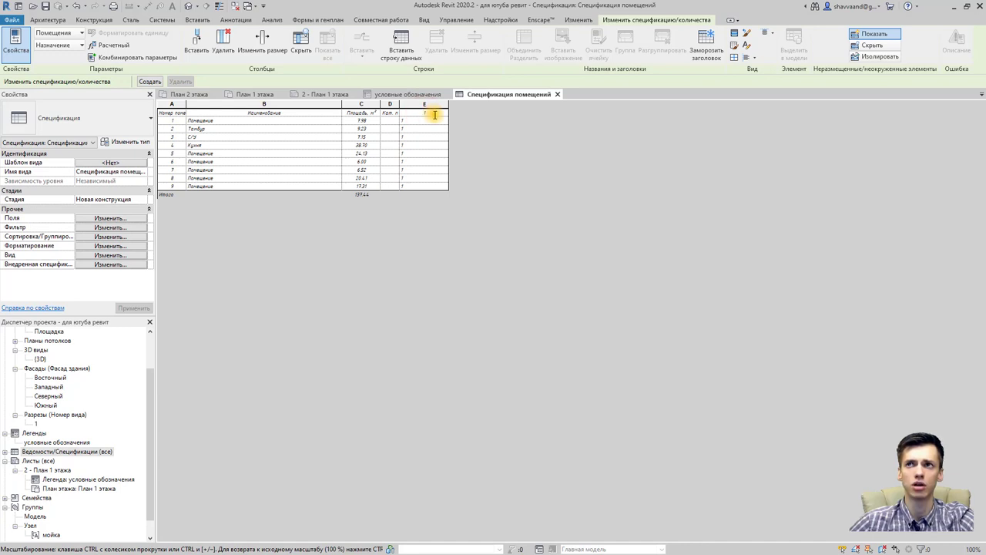
click(746, 47)
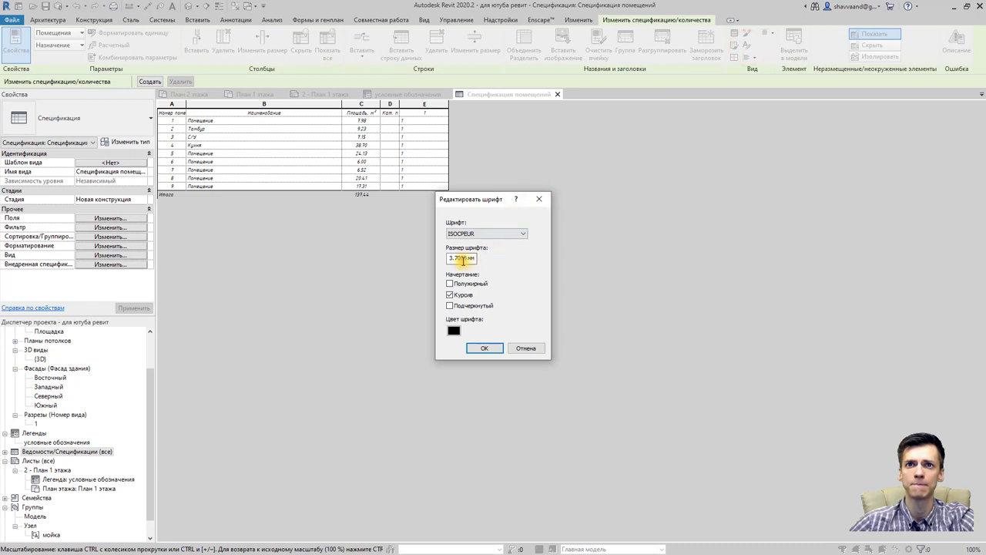
drag(449, 258, 517, 264)
text(9)
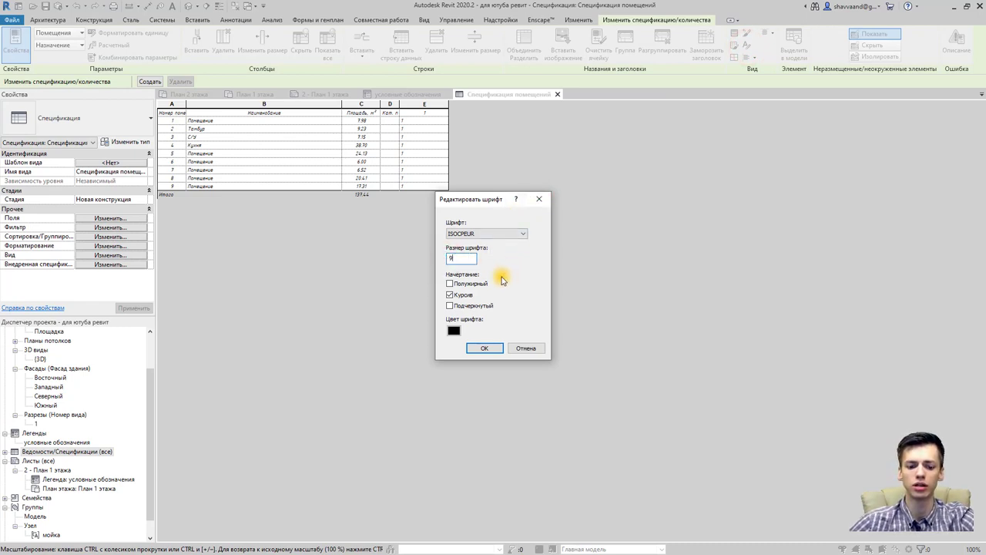
click(484, 350)
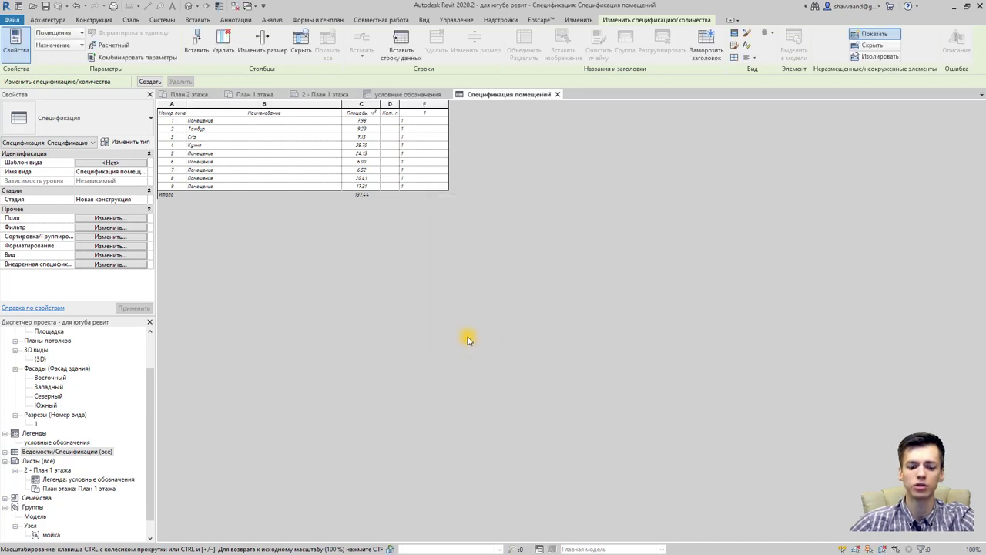
Remove column E's top, right and between-row borders, keeping only a 0.5 left border line
click(427, 106)
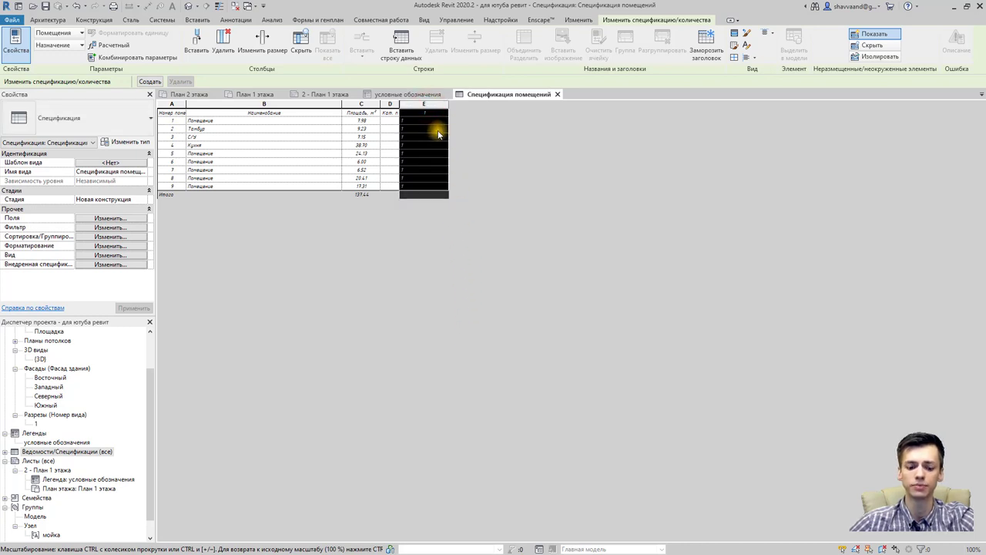
click(734, 58)
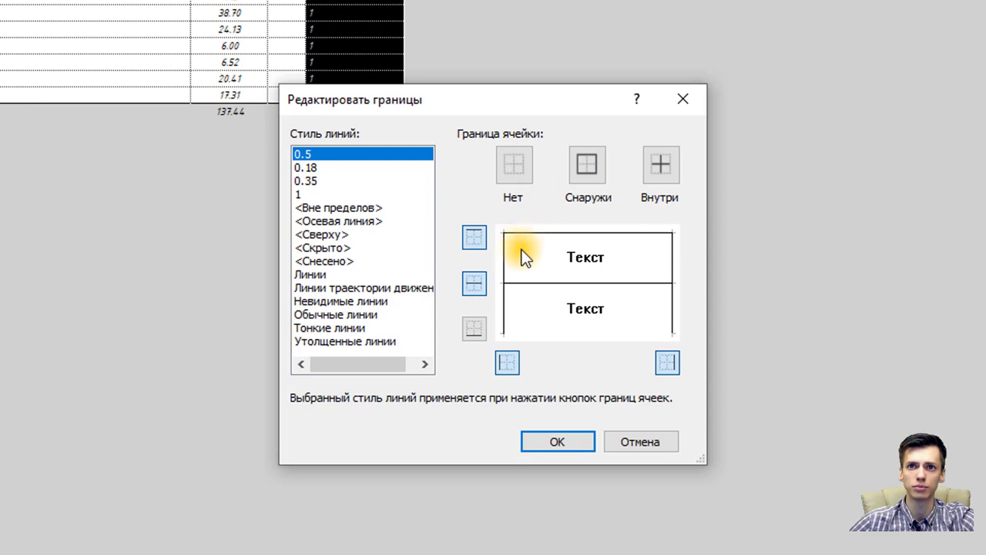
click(667, 363)
click(474, 283)
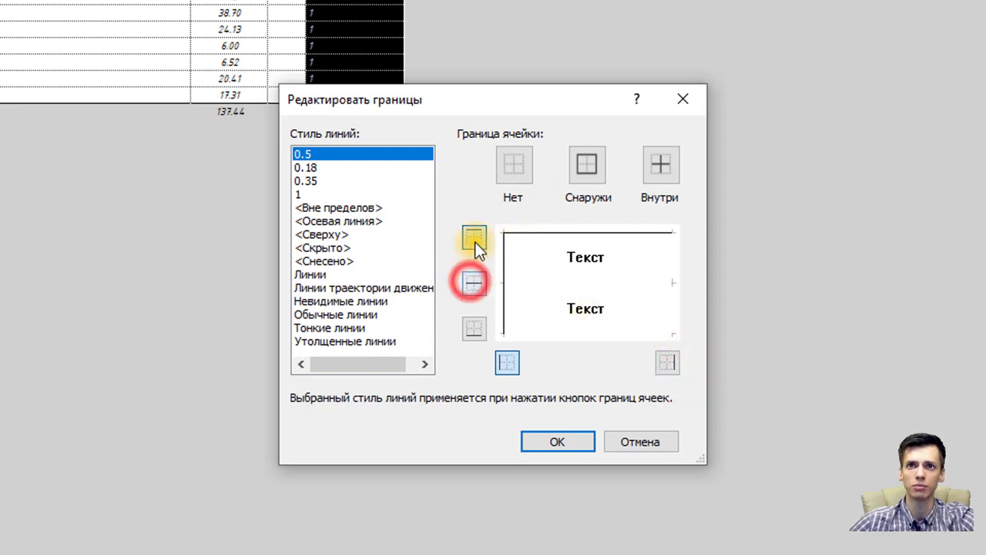
click(476, 240)
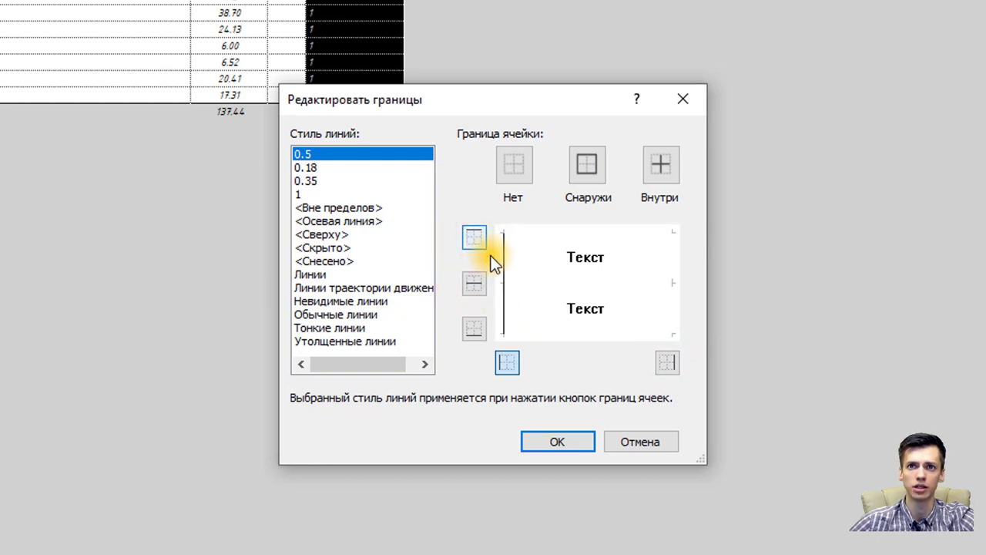
click(507, 365)
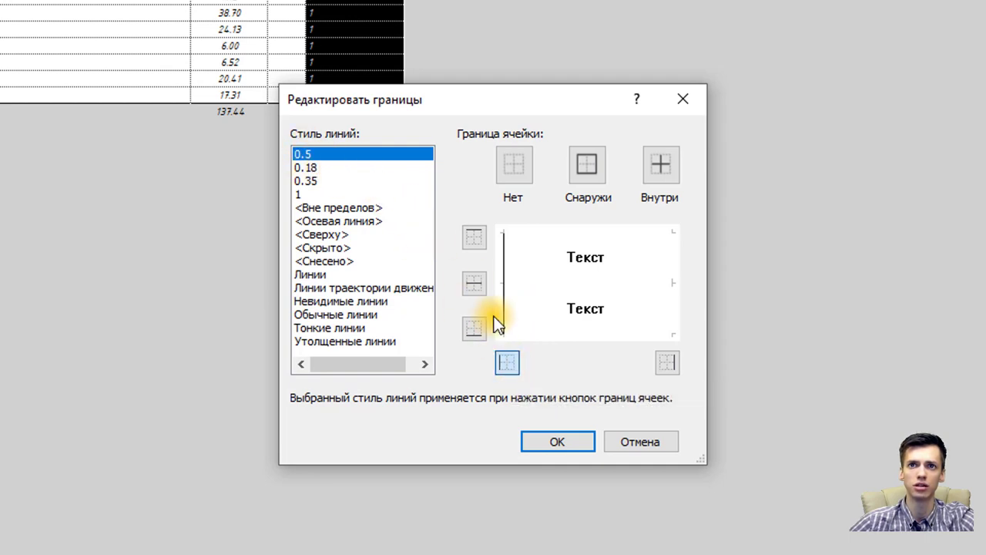
click(514, 368)
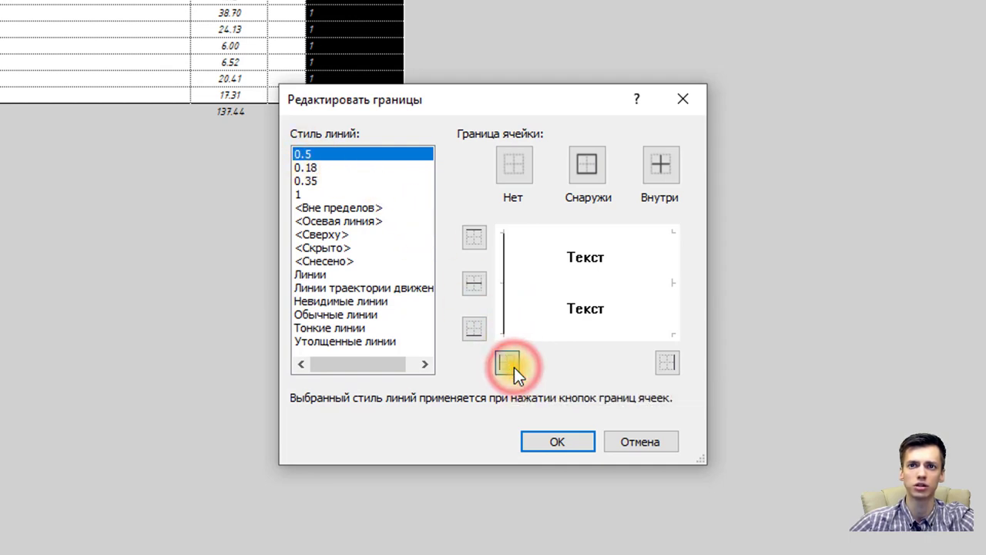
click(568, 442)
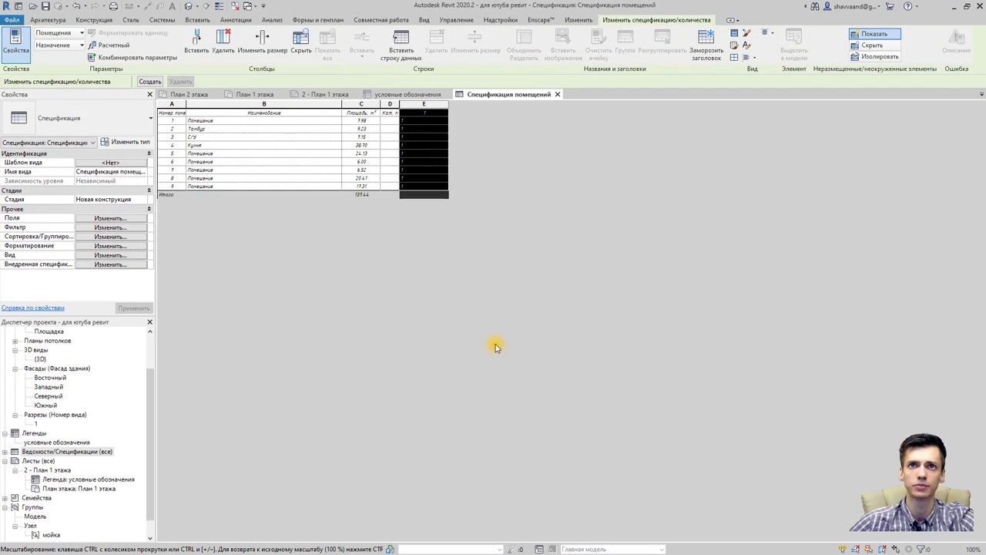
Delete the 1 values from the Кат. помещения cells of all nine room rows
click(426, 112)
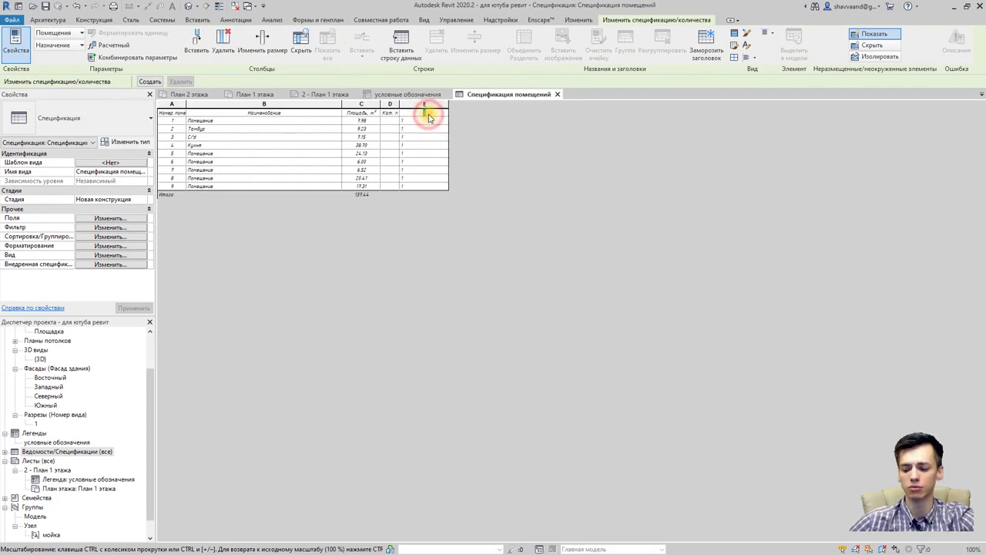
click(425, 121)
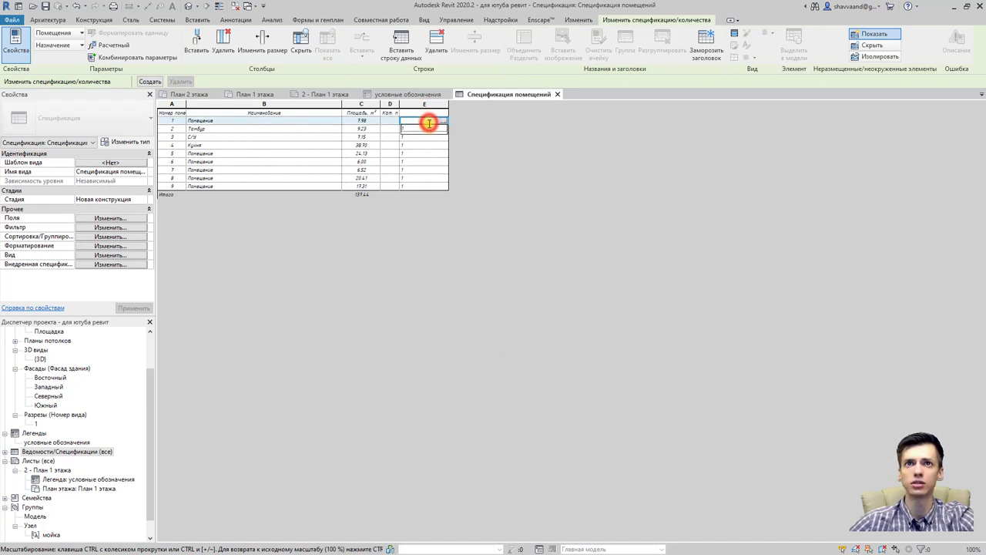
click(426, 131)
key(BackSpace)
click(416, 153)
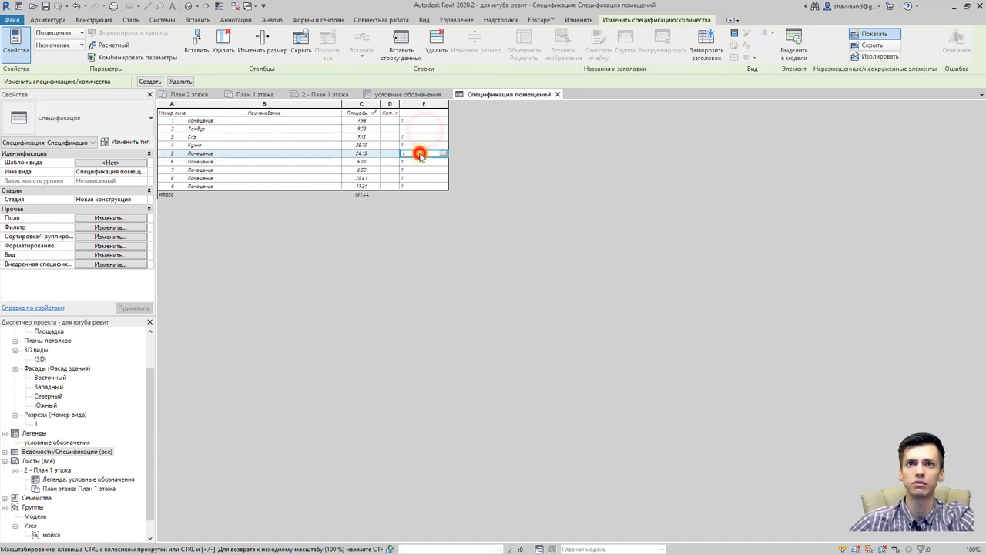
key(BackSpace)
click(418, 169)
click(418, 177)
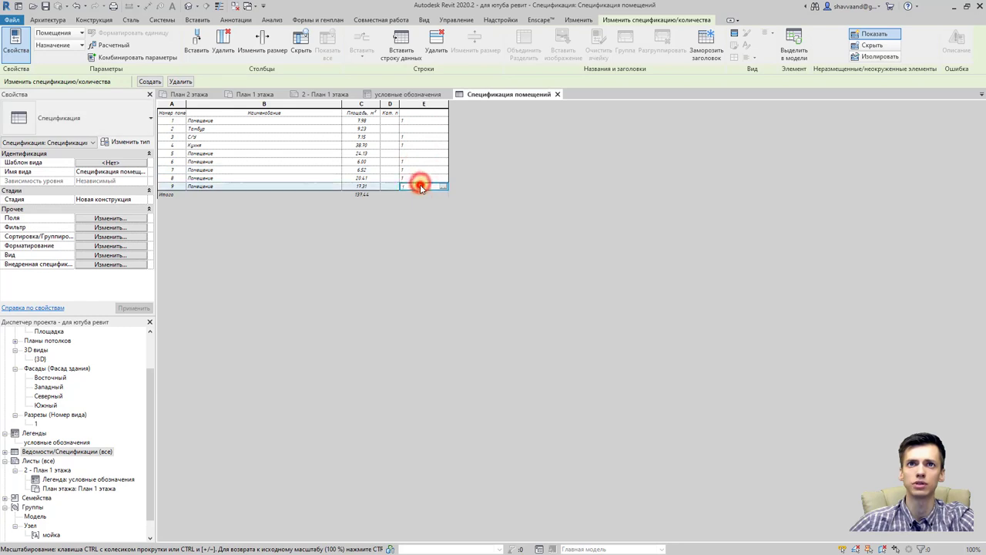
click(419, 170)
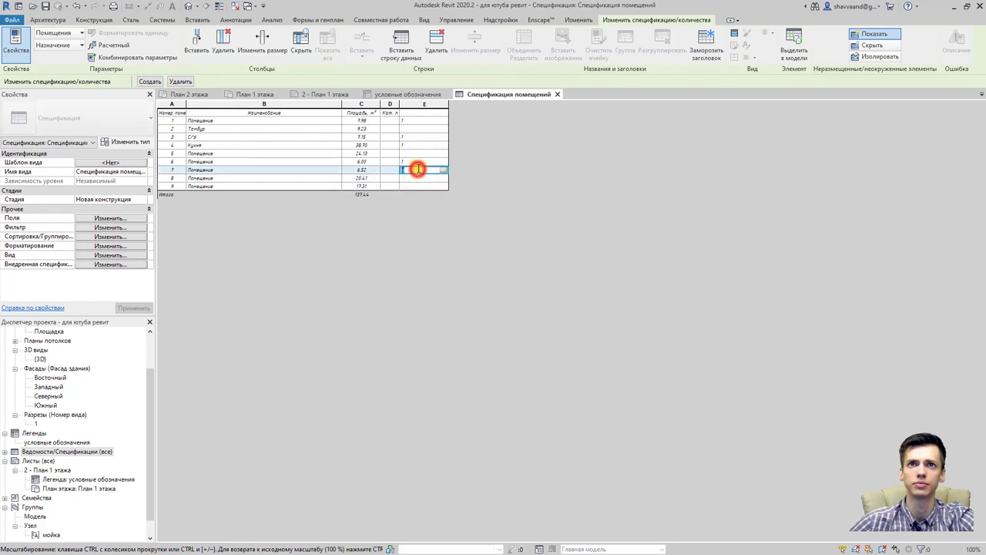
click(417, 159)
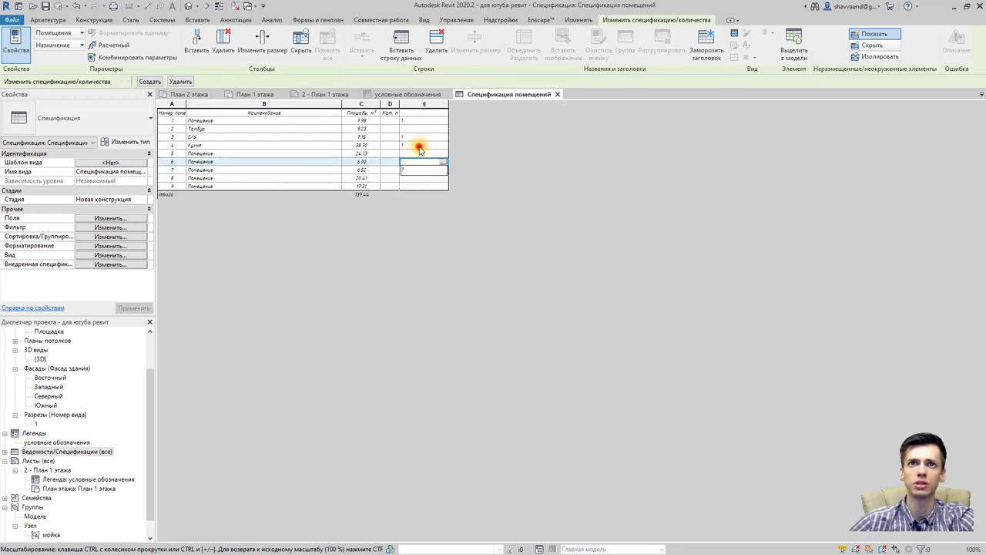
click(418, 144)
click(414, 137)
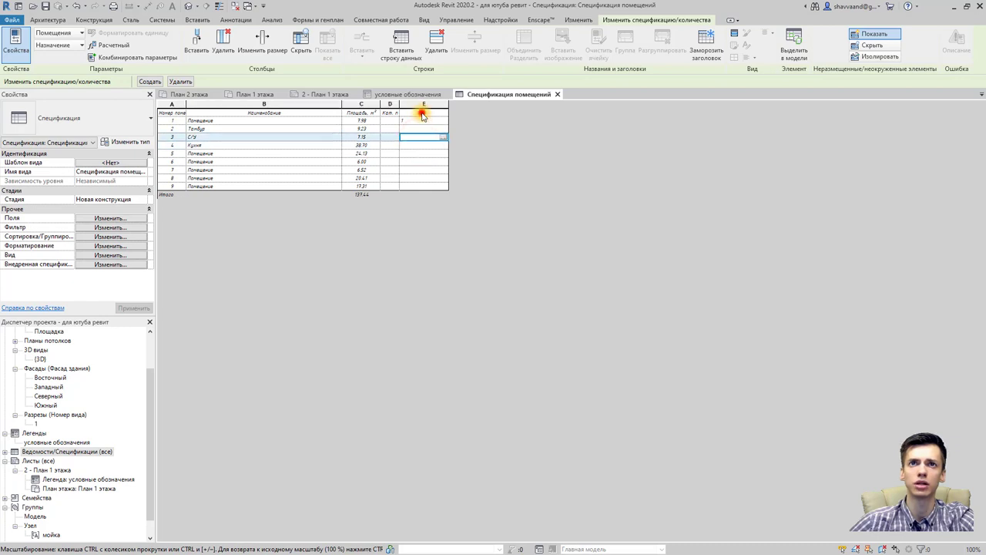
click(422, 117)
click(415, 177)
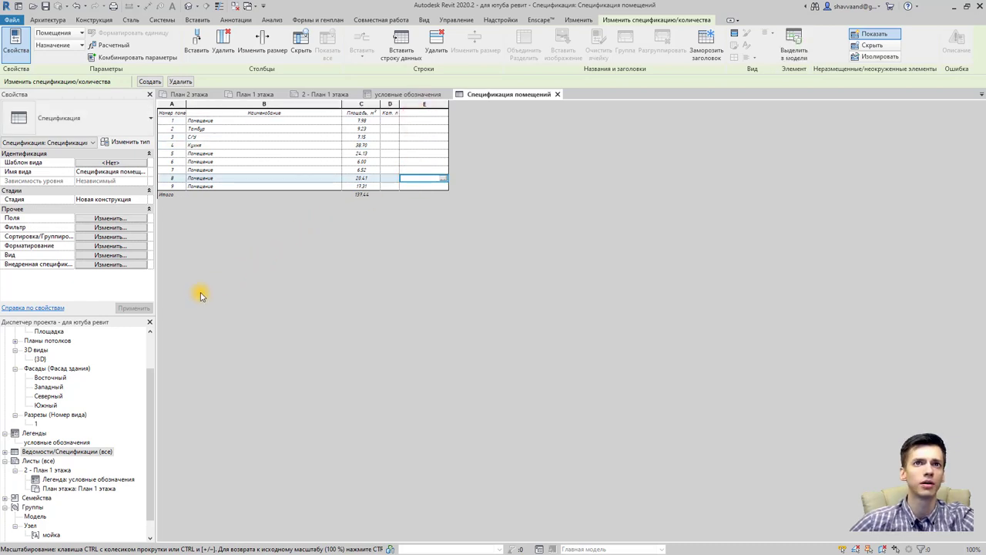
Open sheet 2 - План 1 этажа from the Project Browser
scroll(84, 424, down, 1)
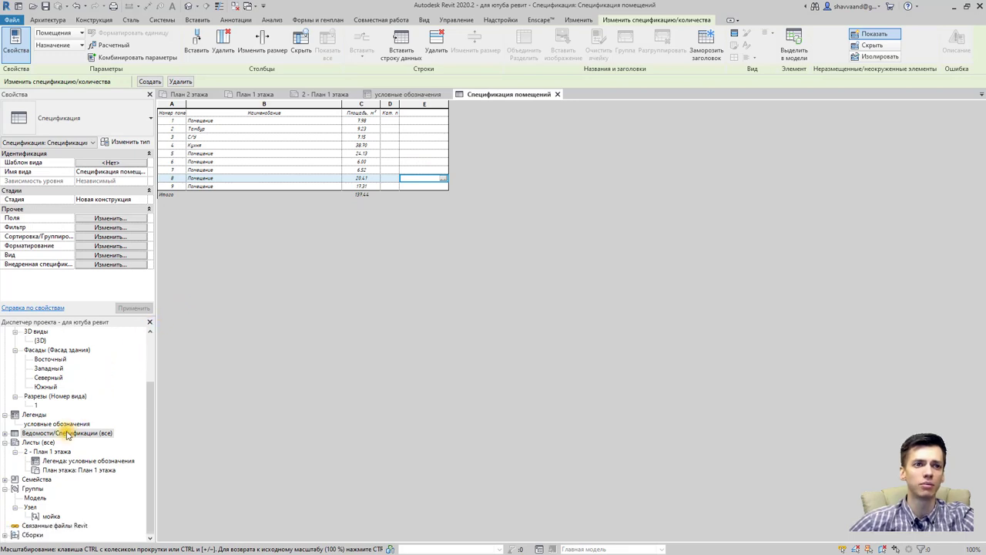
double_click(51, 452)
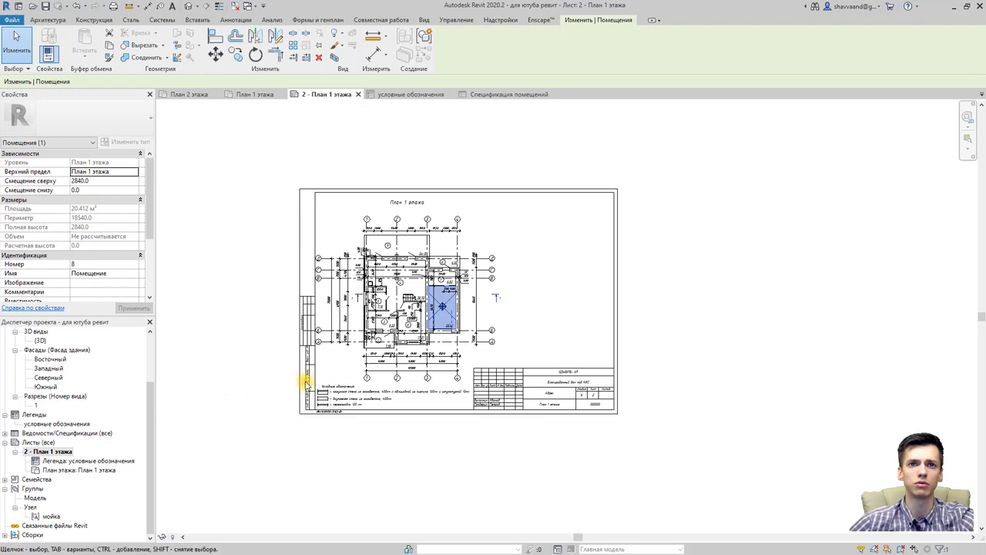
click(329, 365)
click(235, 361)
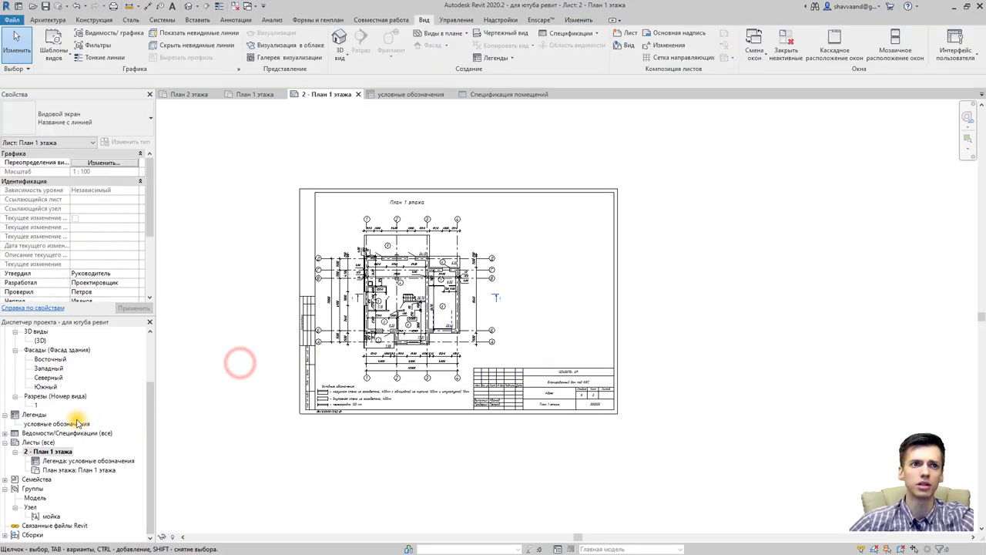
Place the Спецификация помещений schedule on the sheet to the right of the floor plan
click(8, 434)
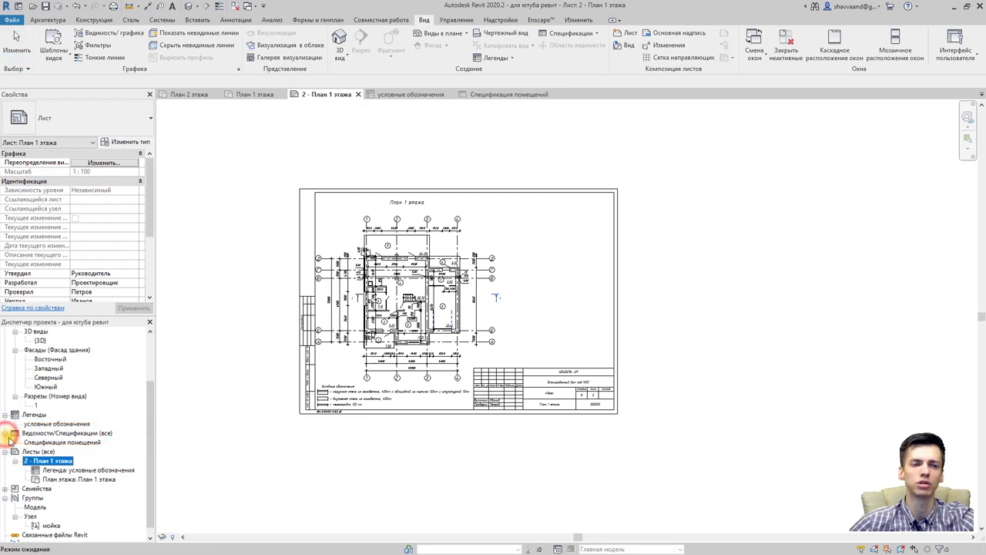
double_click(35, 443)
click(40, 443)
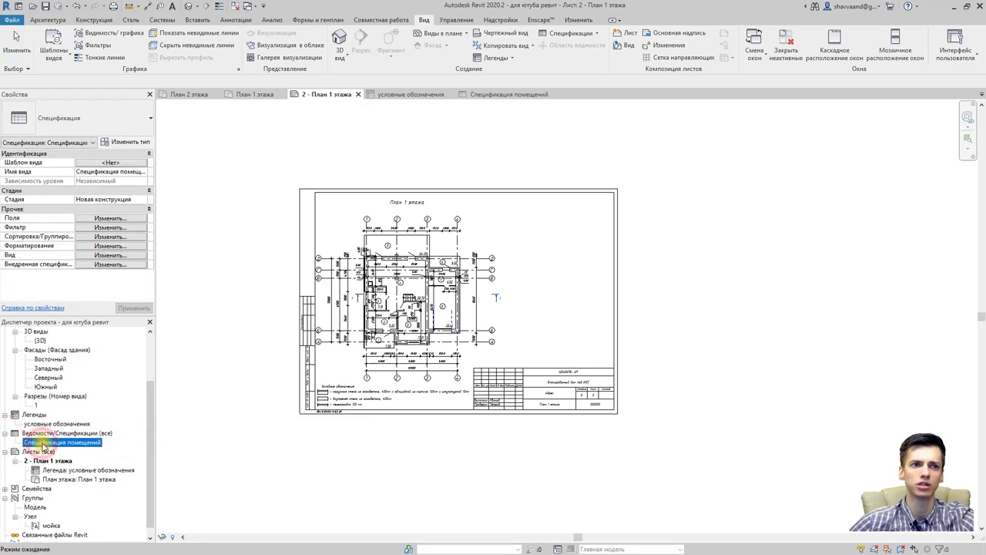
drag(43, 445, 553, 264)
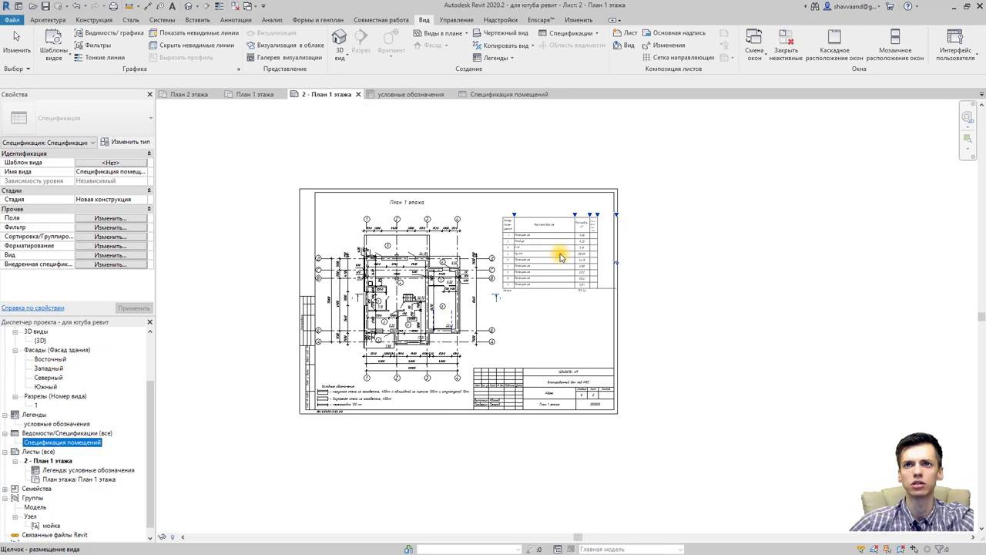
click(559, 251)
click(667, 328)
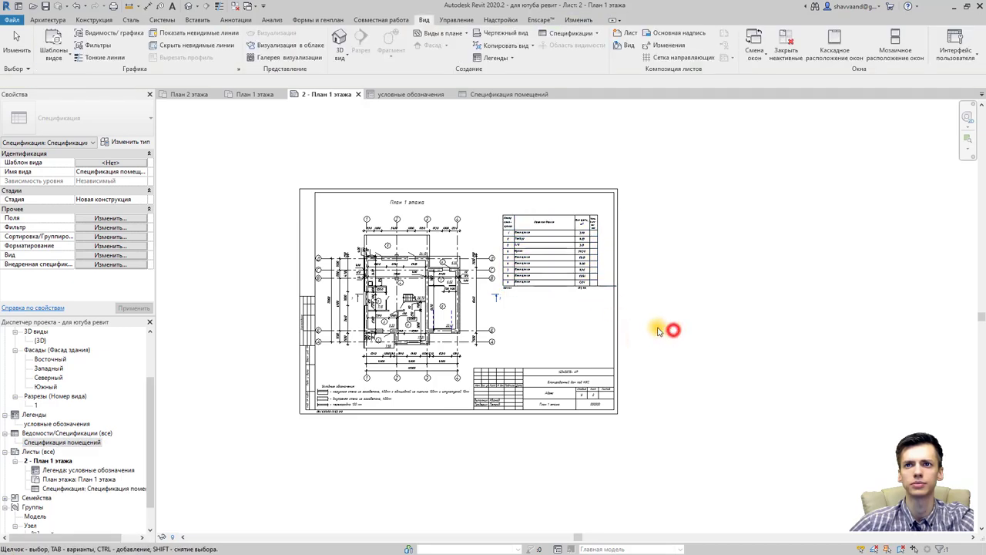
scroll(637, 257, up, 2)
scroll(538, 270, up, 3)
scroll(555, 308, up, 2)
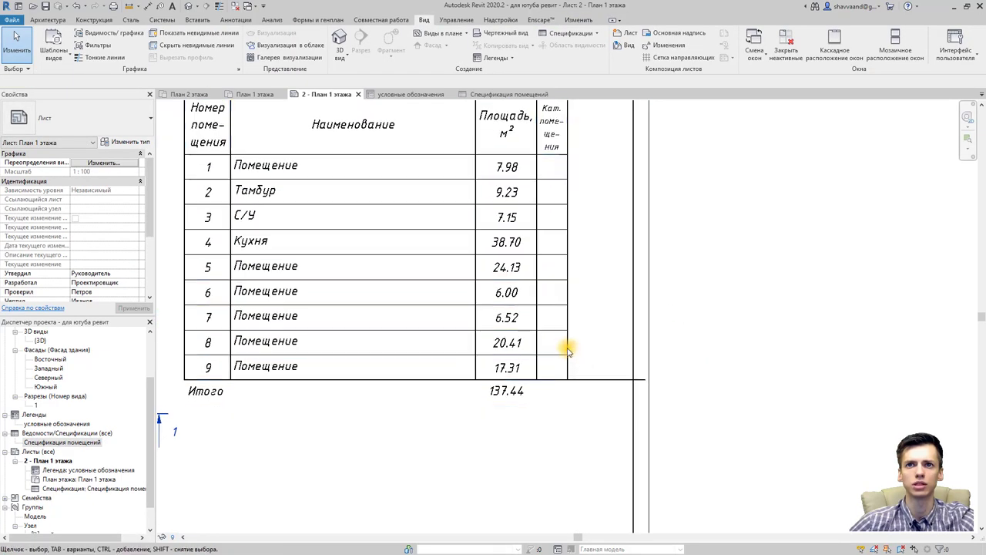
scroll(563, 331, down, 2)
scroll(555, 329, down, 2)
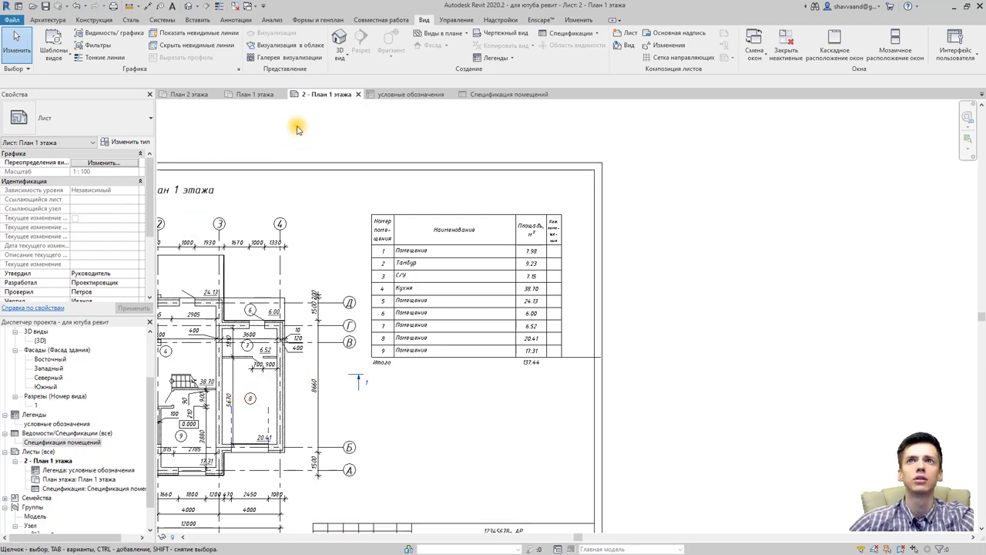
Open the placed room schedule from the sheet for editing
click(436, 279)
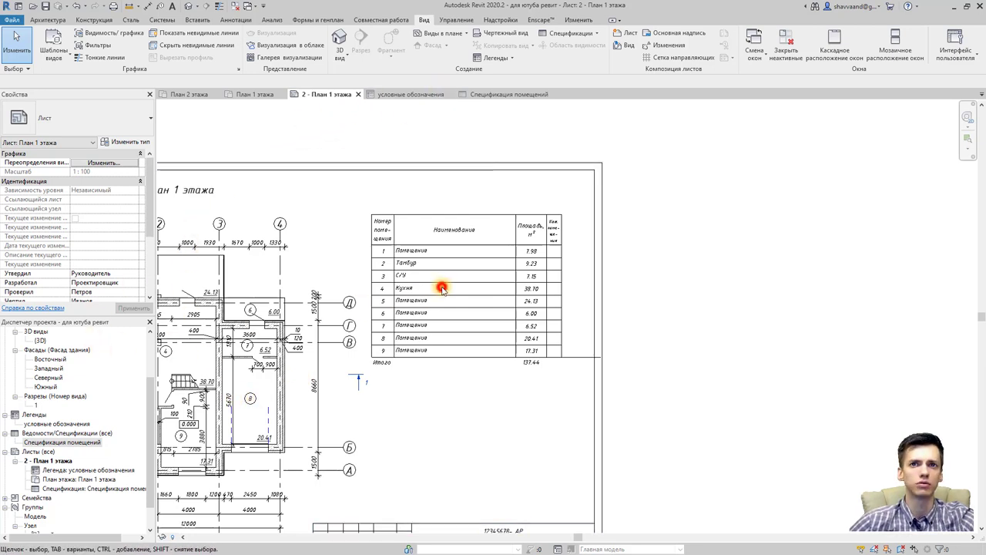
click(425, 287)
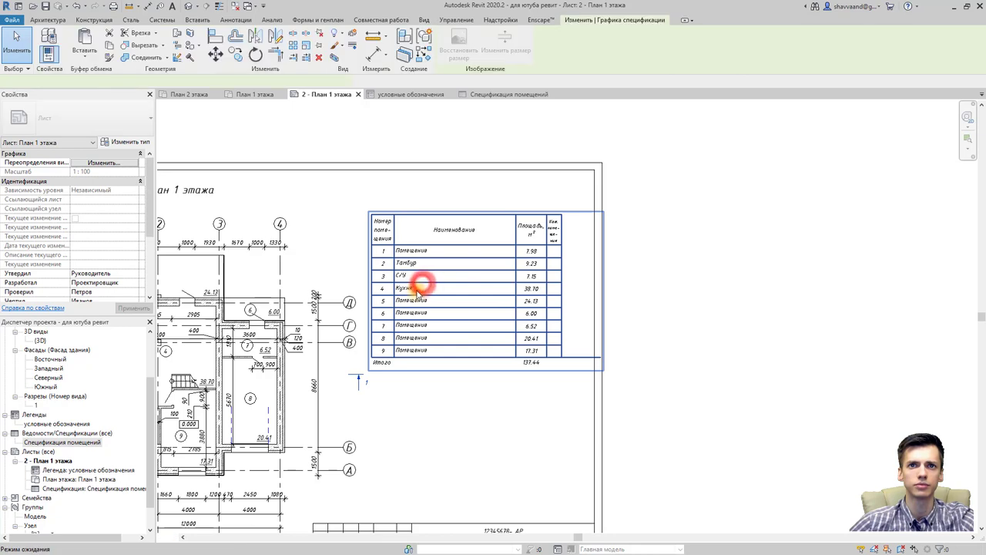
double_click(427, 287)
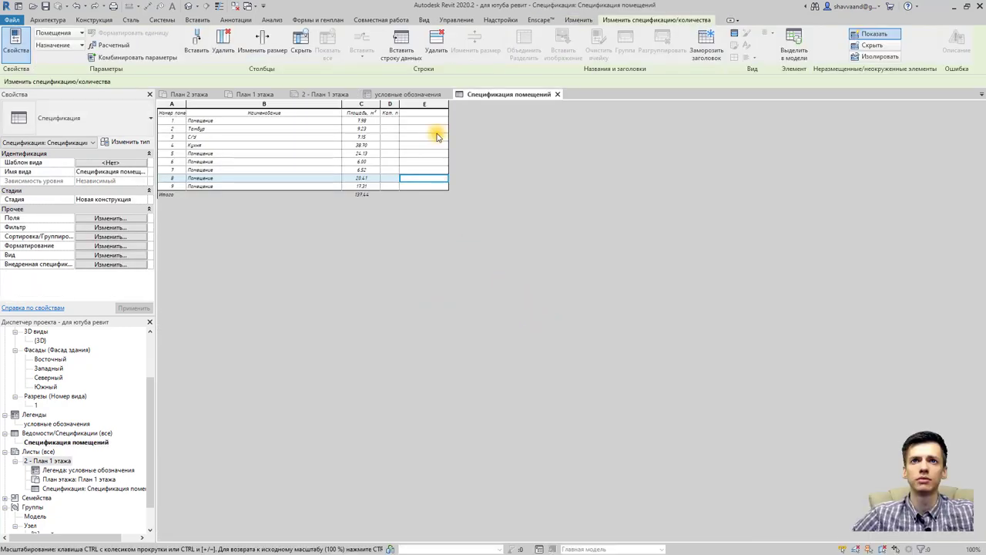
Reset column E's borders to none, then add only a 0.5 left edge line
click(426, 104)
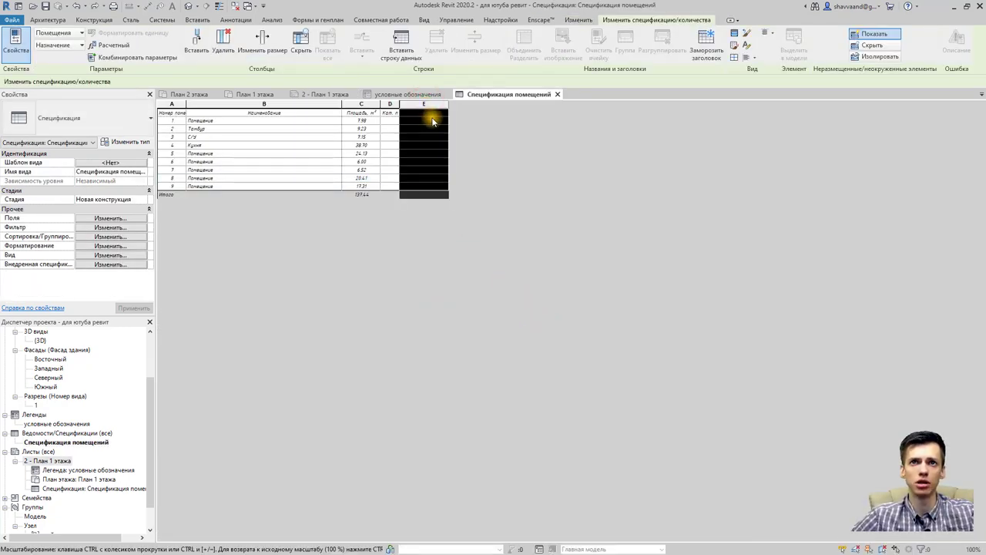
click(734, 58)
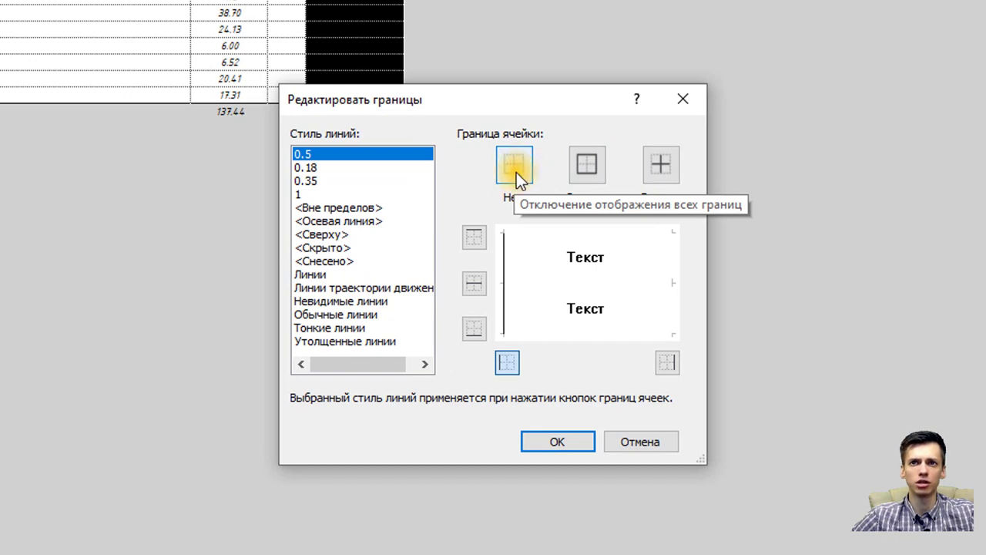
click(517, 172)
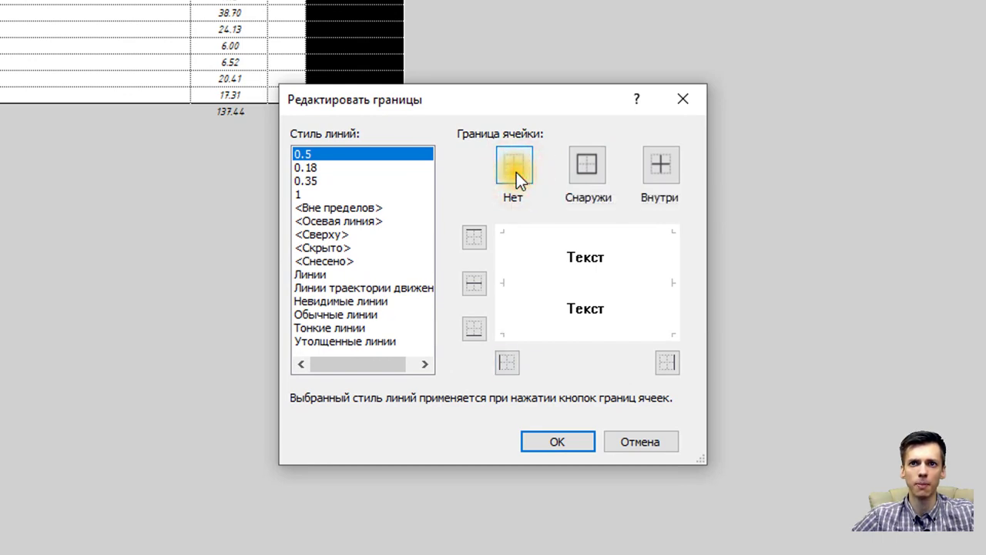
click(311, 158)
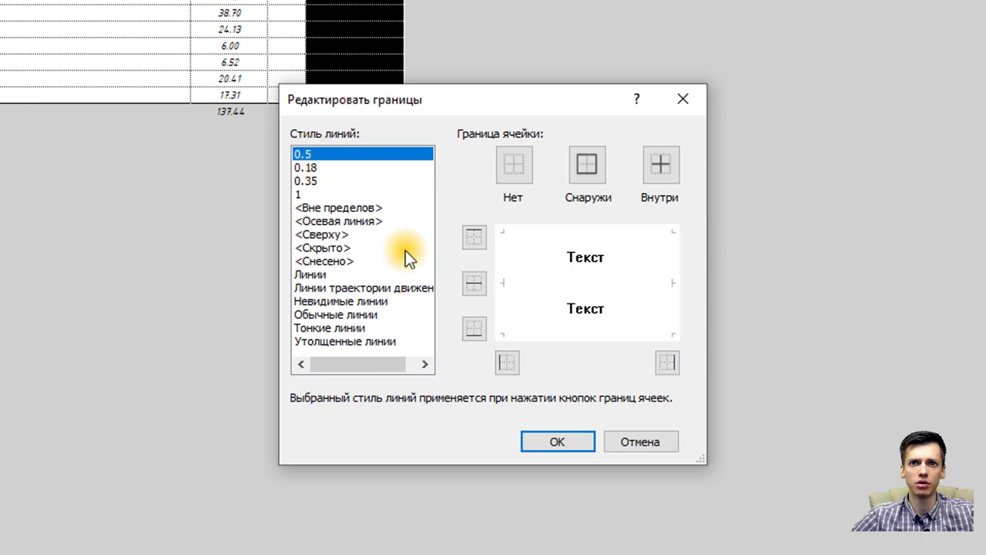
click(508, 364)
click(549, 446)
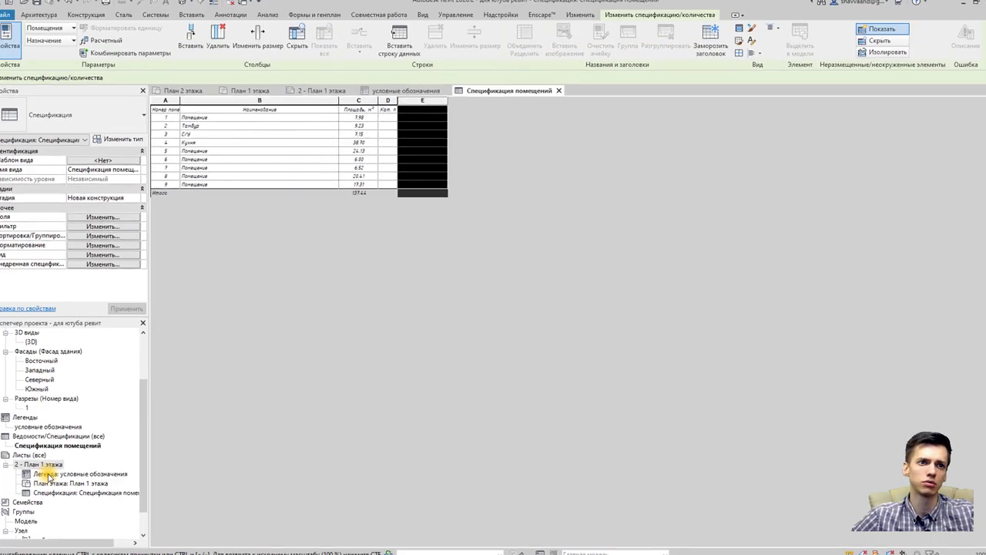
Return to sheet 2 - План 1 этажа and zoom in on the placed room schedule
double_click(53, 460)
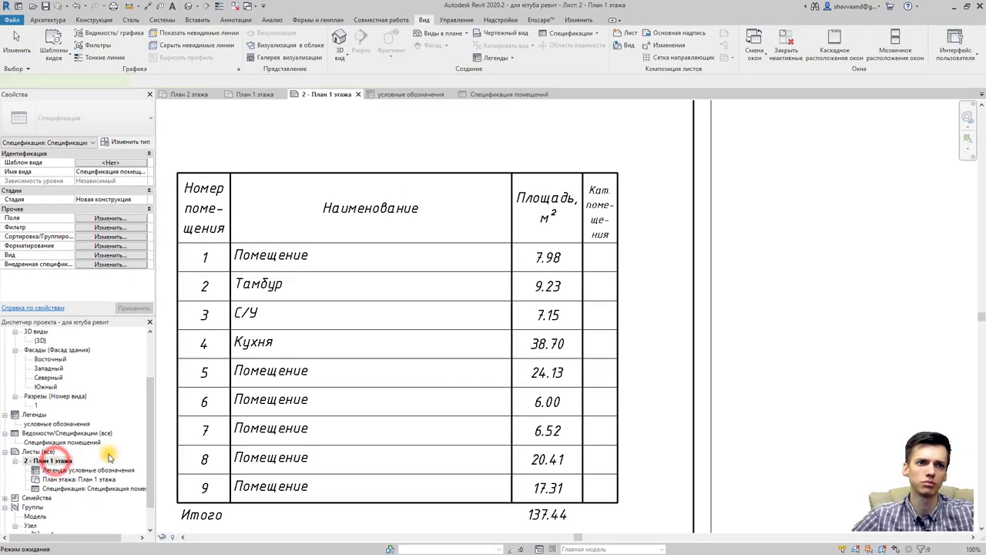
click(562, 374)
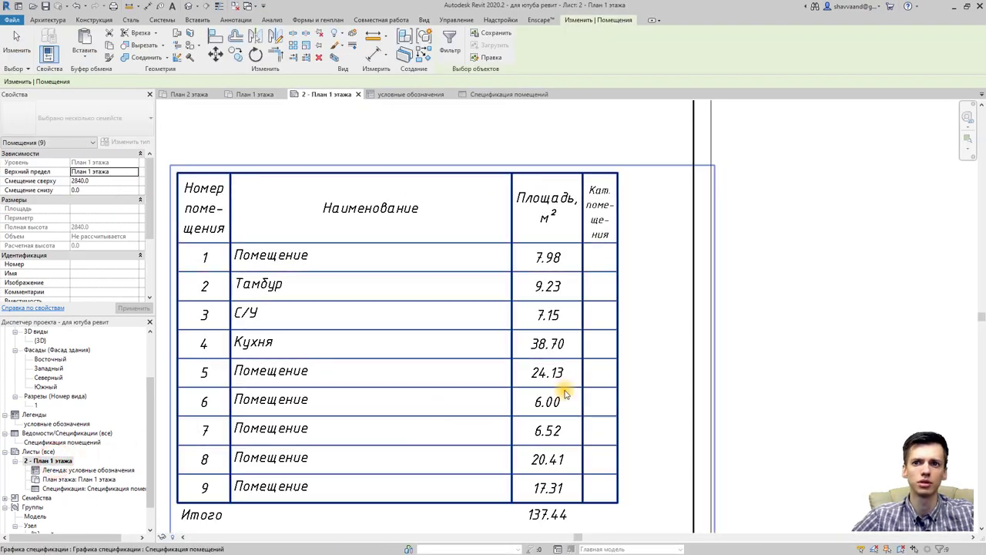
scroll(561, 324, up, 2)
scroll(462, 485, down, 2)
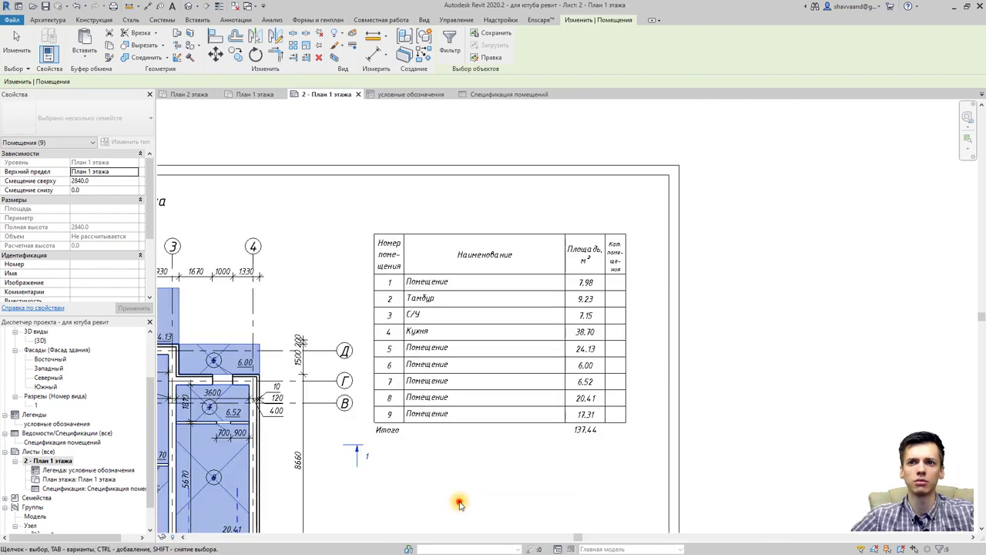
click(458, 500)
scroll(471, 429, up, 2)
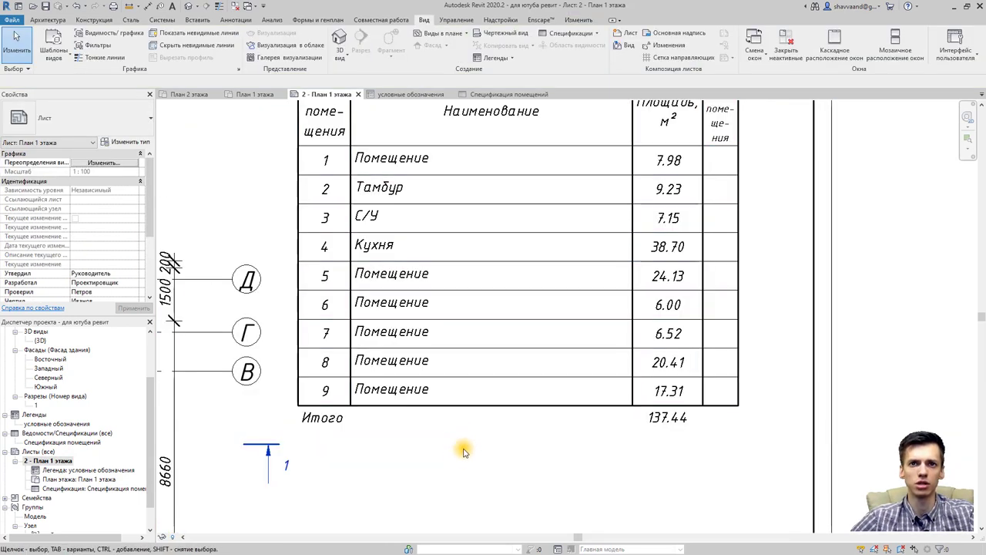
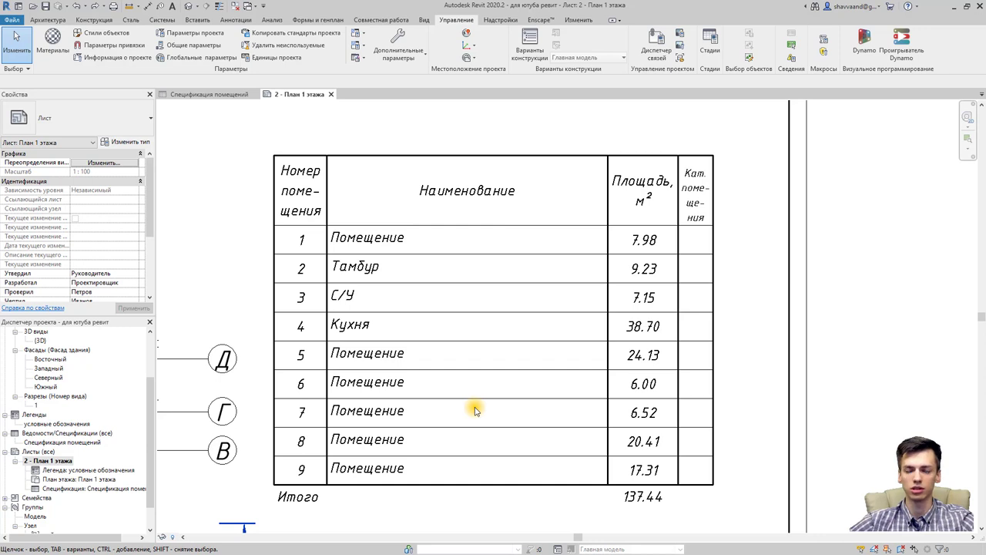
Add a 1:1 scale column to the model line weights
click(410, 64)
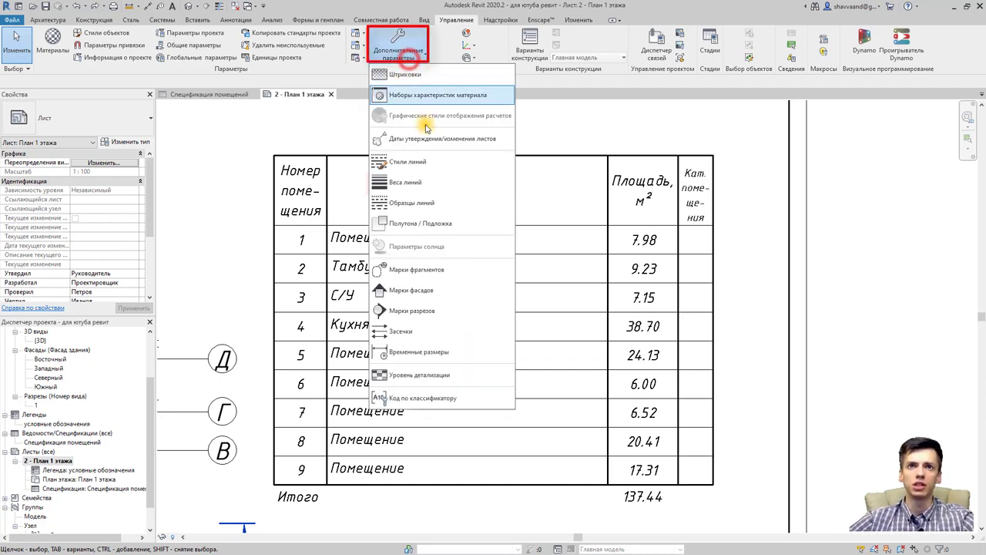
click(420, 188)
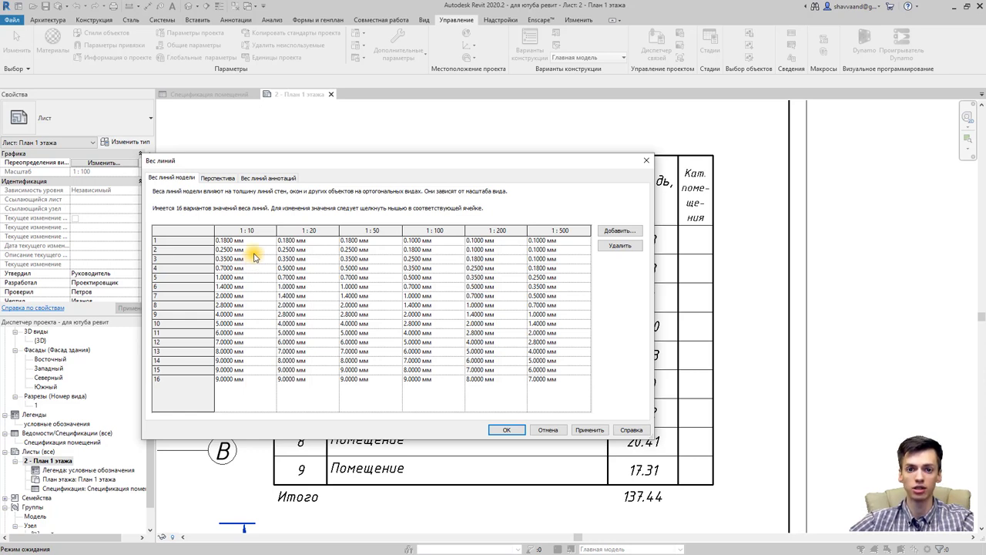
click(619, 231)
click(441, 295)
click(389, 305)
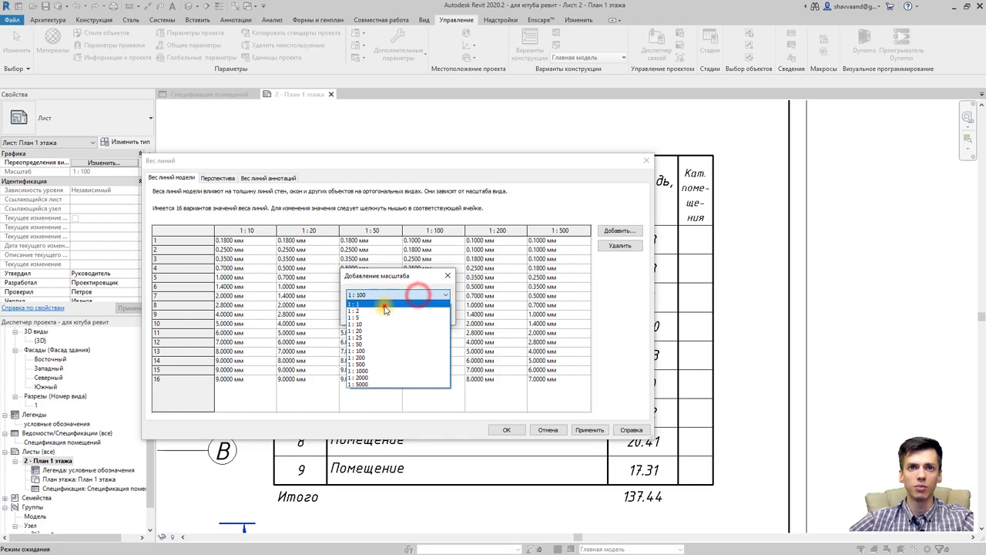
click(383, 309)
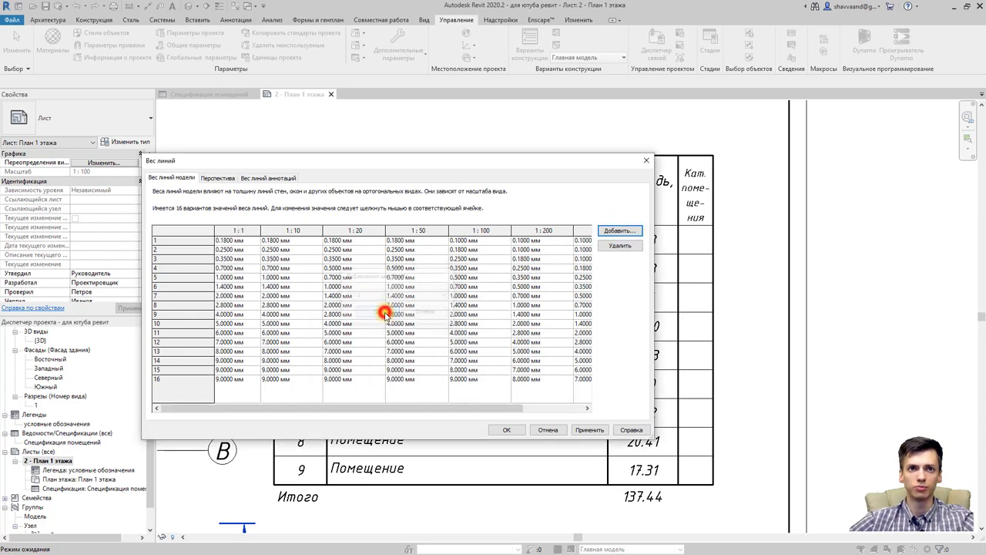
Set model line weight 5 at 1:1 scale to 0.5 and apply
click(196, 278)
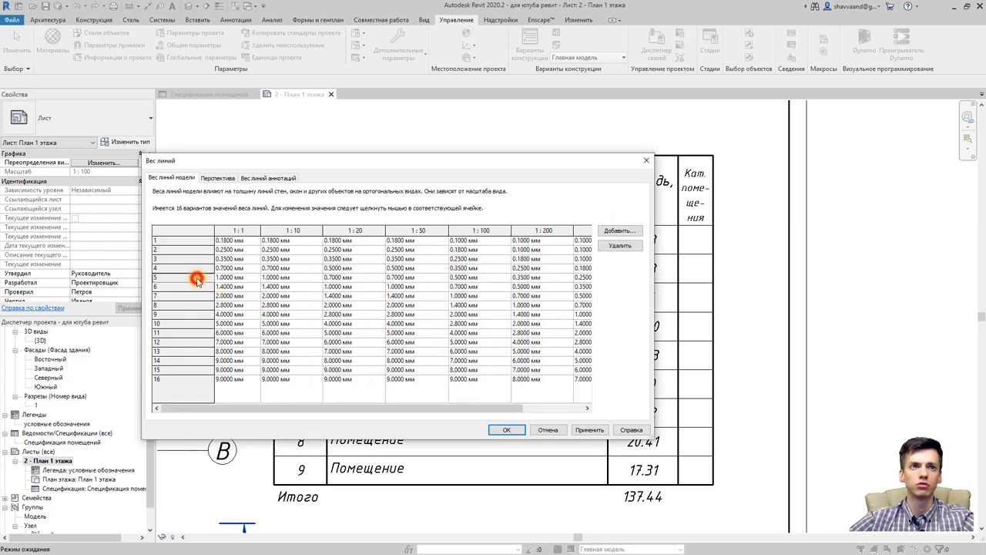
click(242, 276)
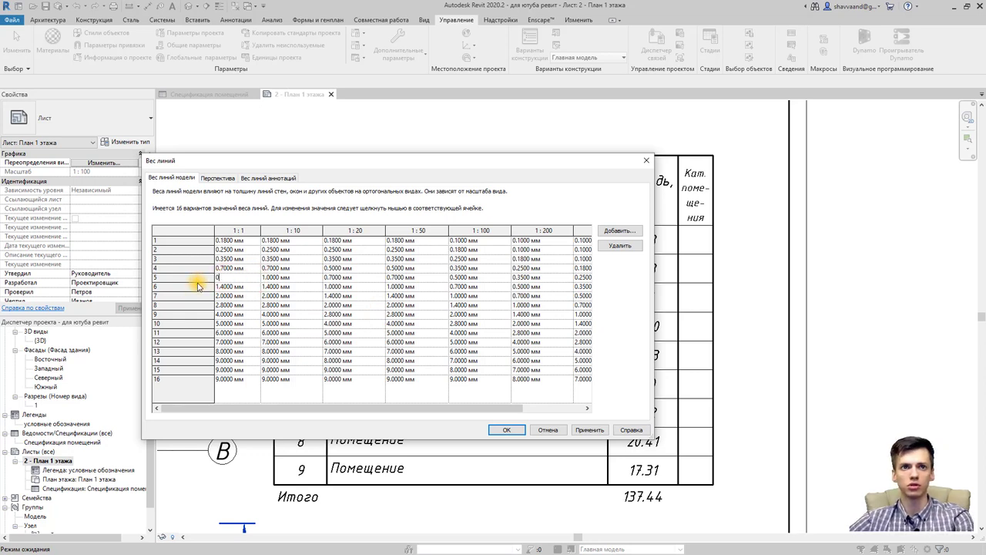
text(.5)
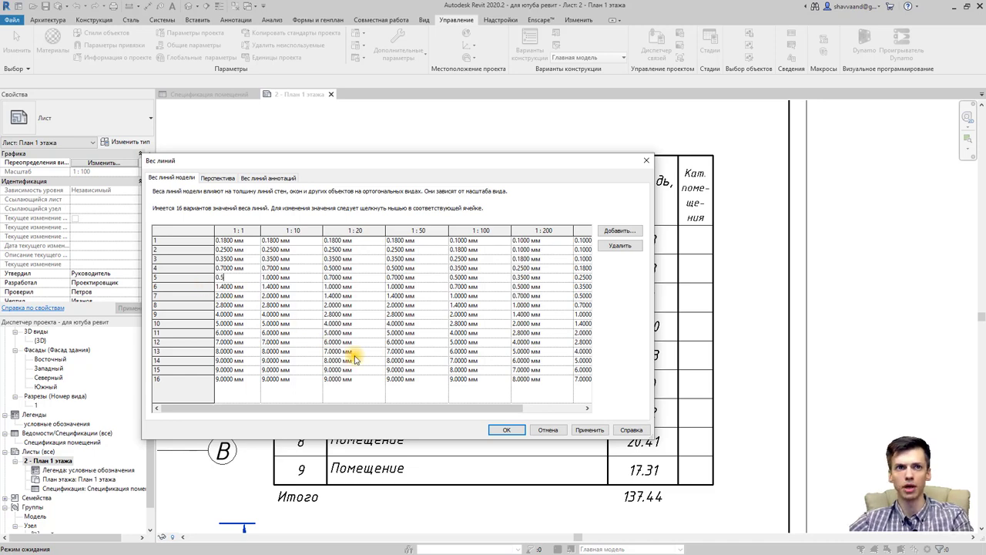
click(587, 430)
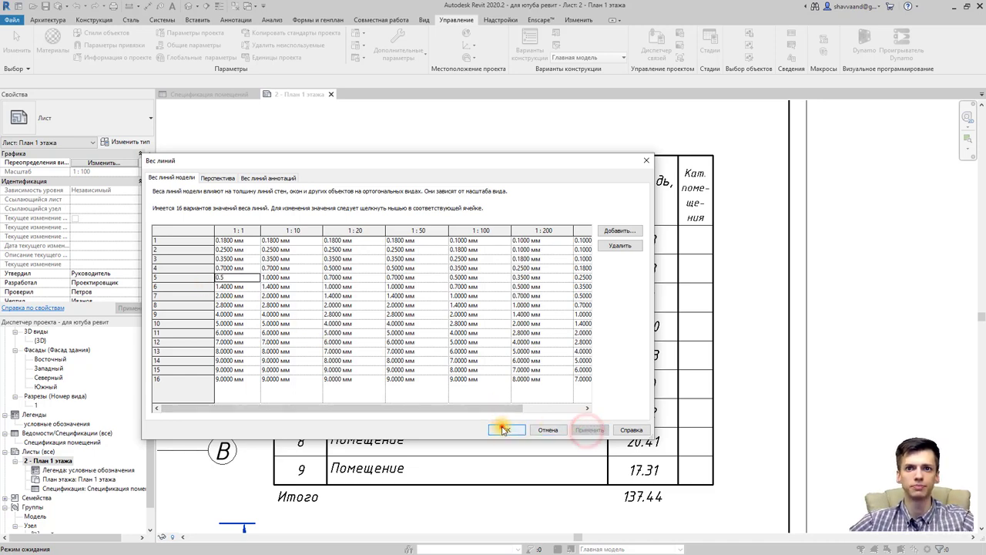
click(506, 430)
In Line Styles, try adding a new line subcategory, then cancel after the duplicate-name warning
click(398, 54)
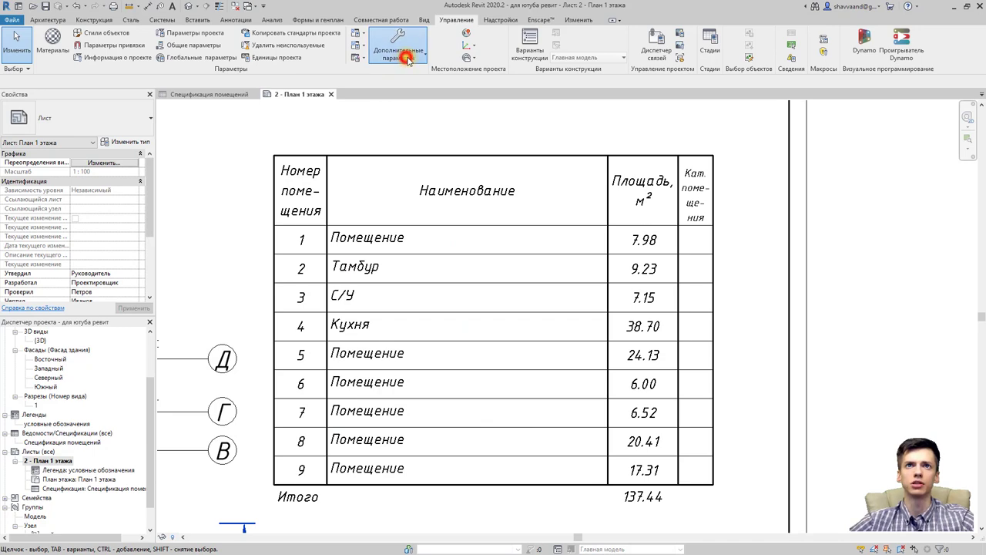
click(428, 164)
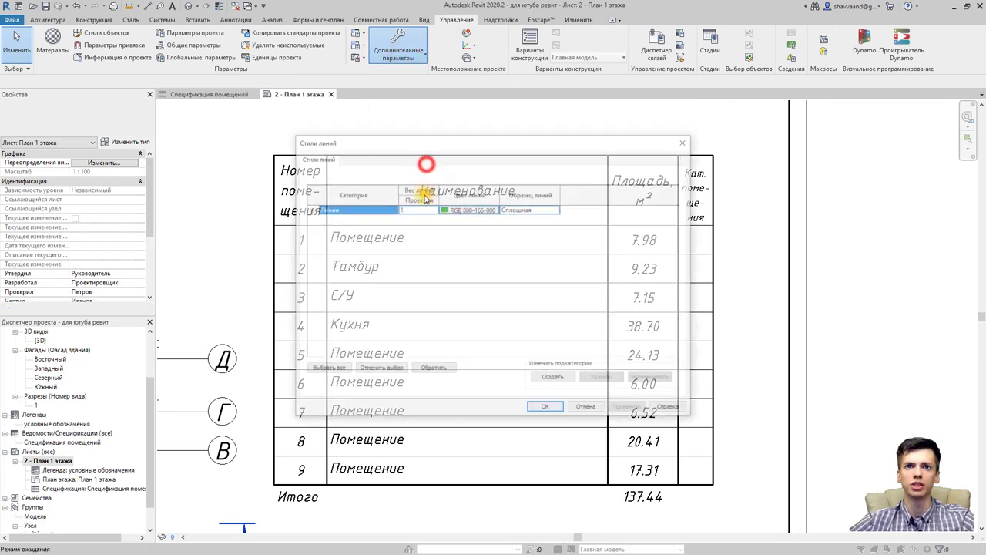
click(553, 378)
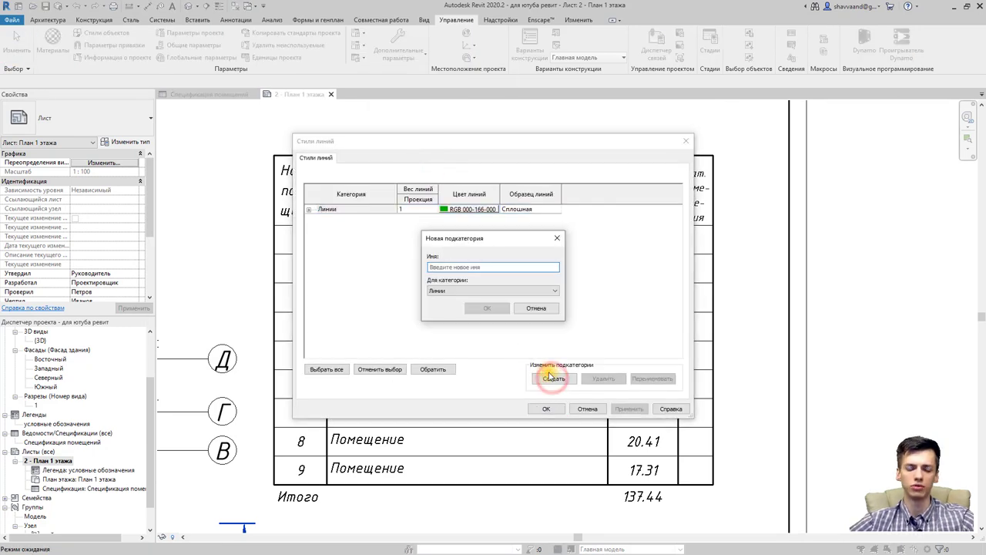
text(для спец)
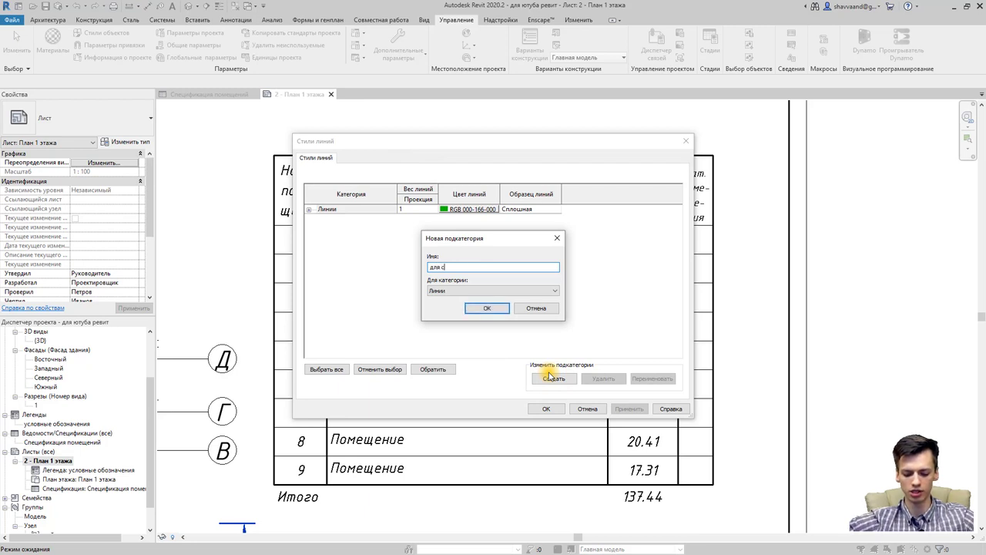
click(475, 308)
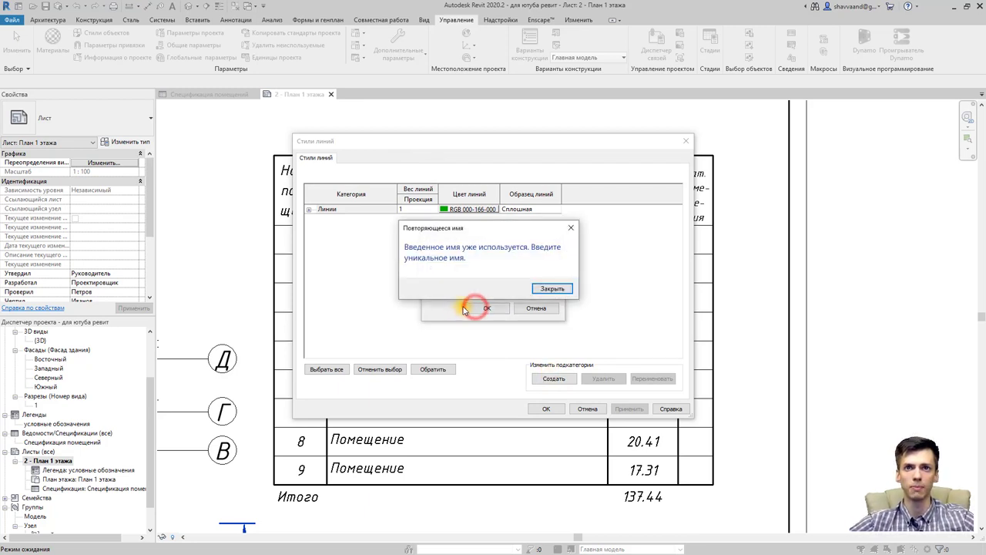
click(549, 288)
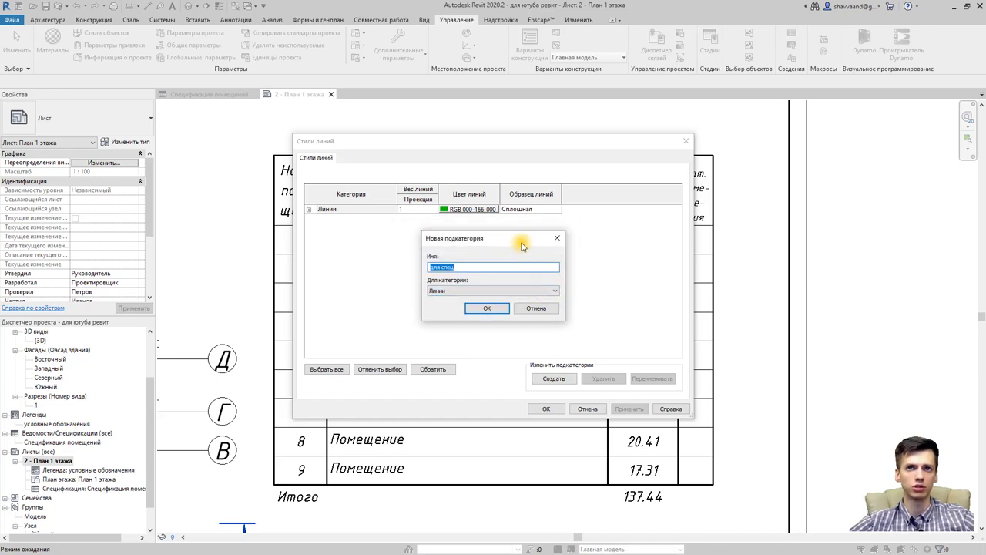
click(557, 238)
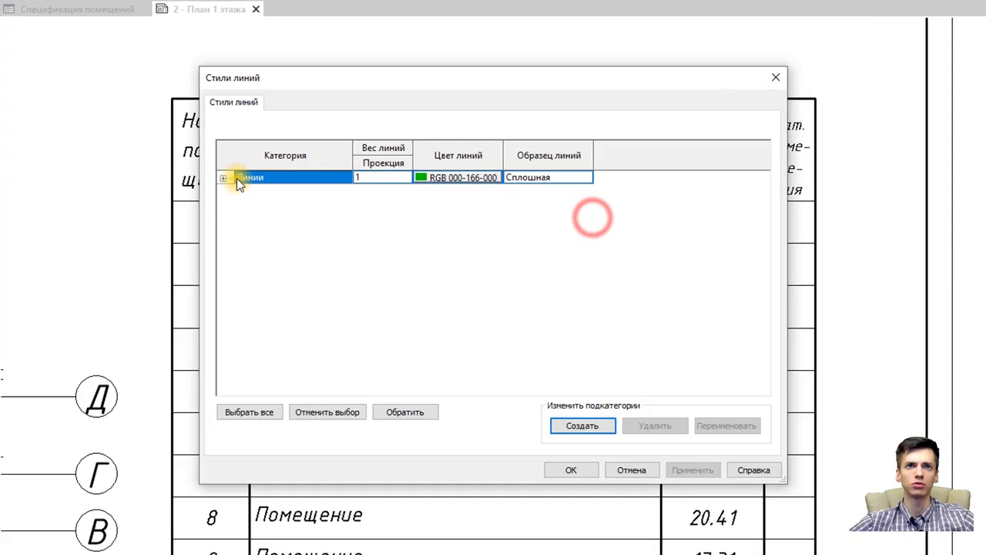
Set the projection line weight of the 'для спец' line style under Lines to 5
click(223, 178)
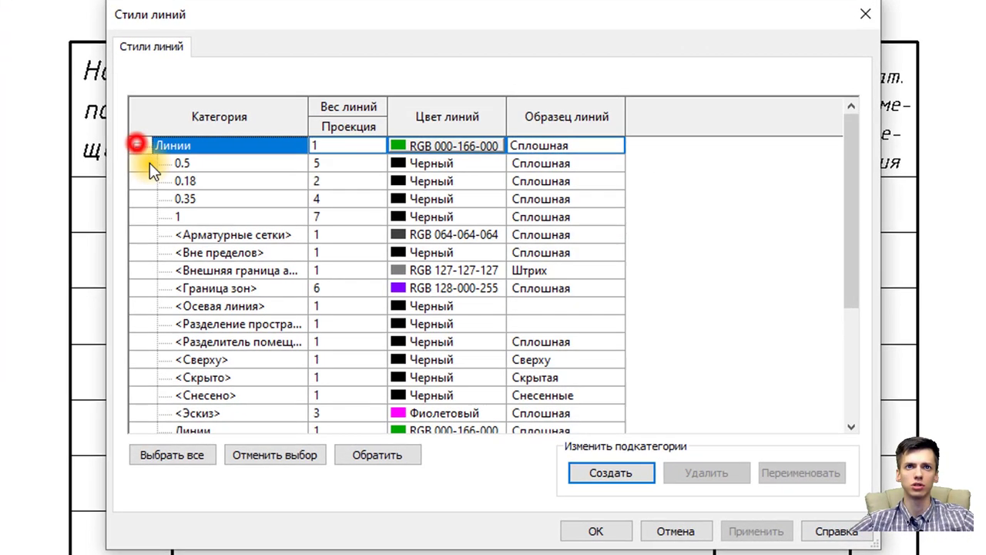
scroll(312, 314, down, 5)
scroll(322, 362, down, 3)
click(343, 402)
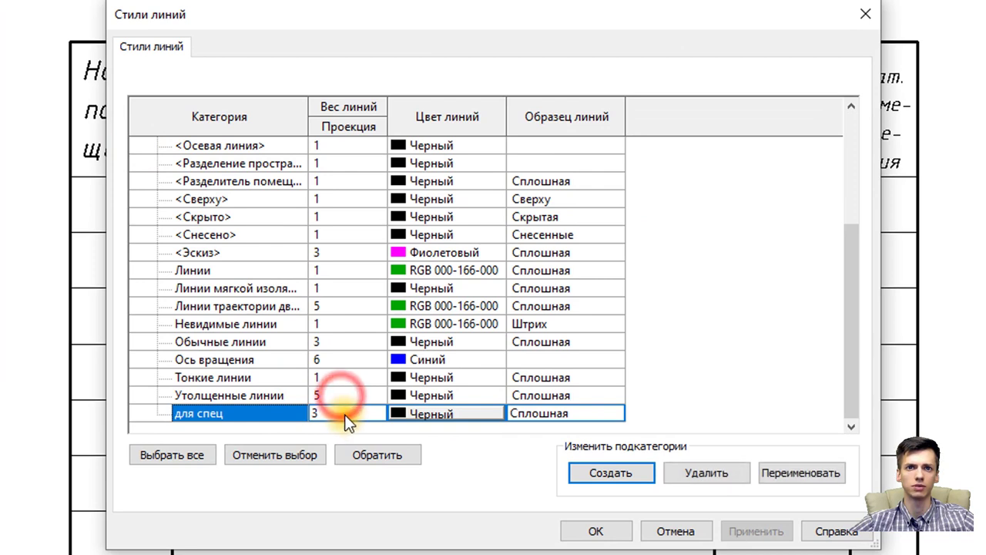
click(342, 408)
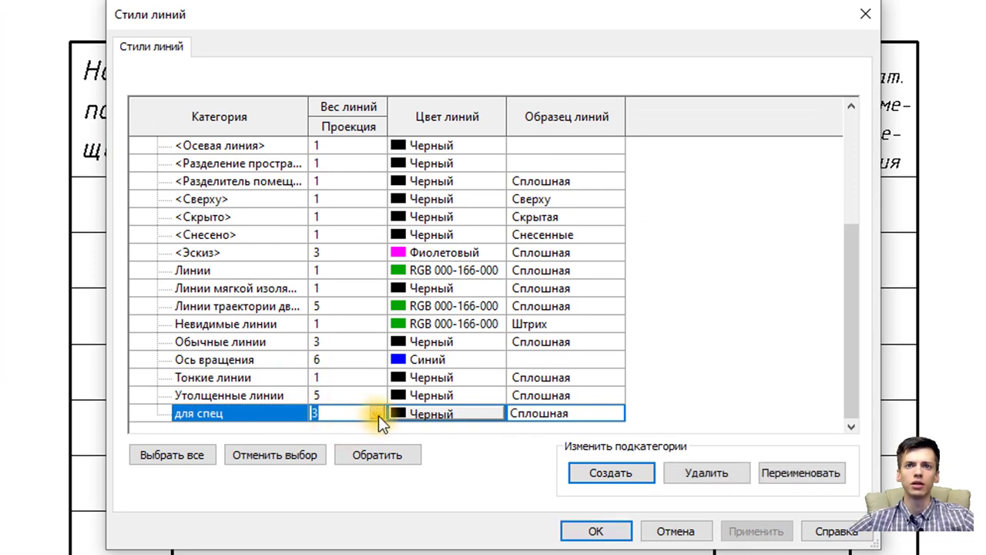
click(378, 413)
scroll(360, 465, down, 1)
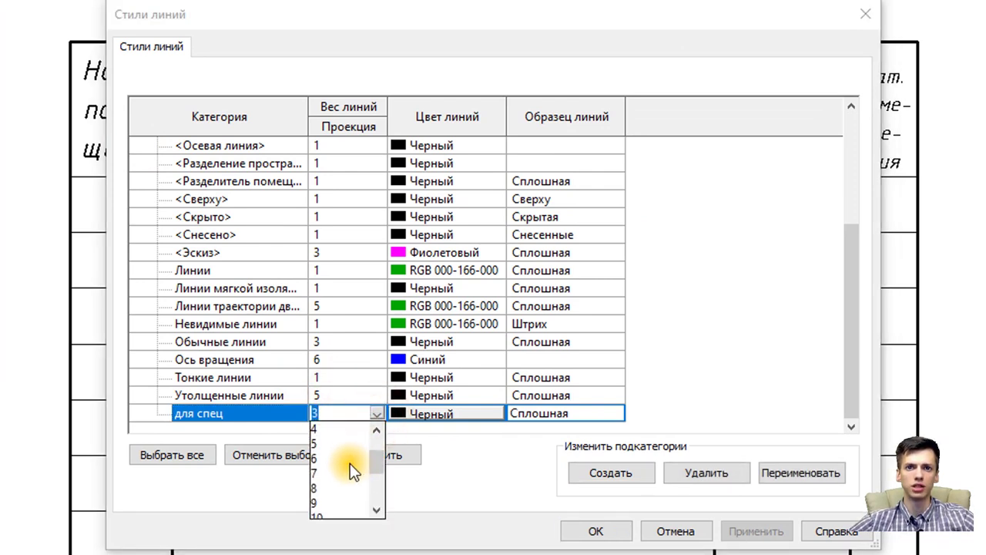
click(336, 444)
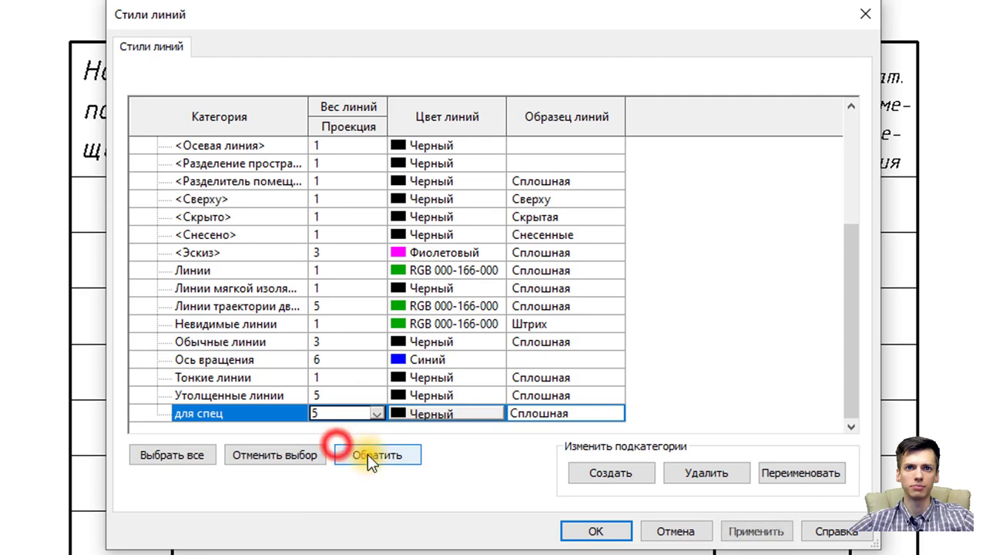
click(595, 533)
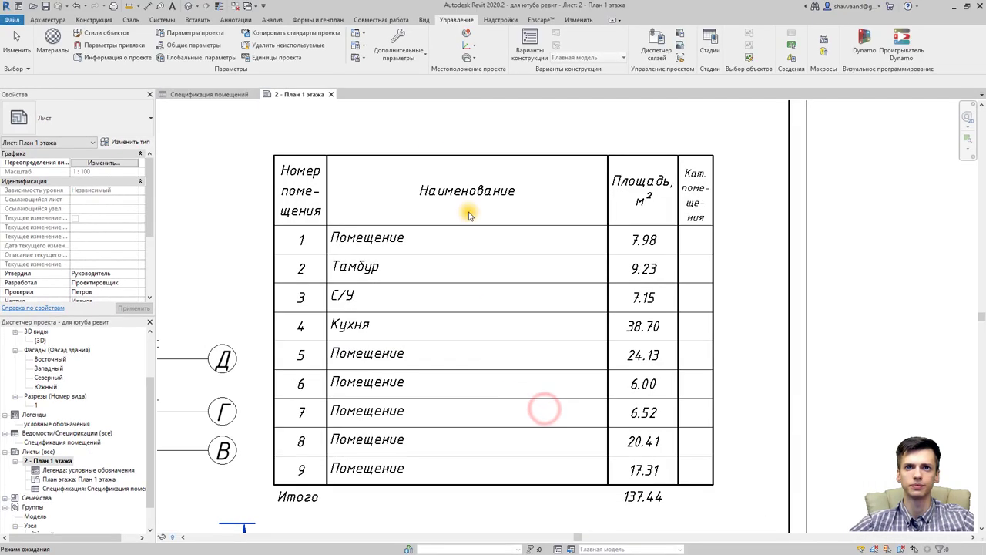
Draw a detail line from the schedule's left edge to its right edge under the header row
click(236, 20)
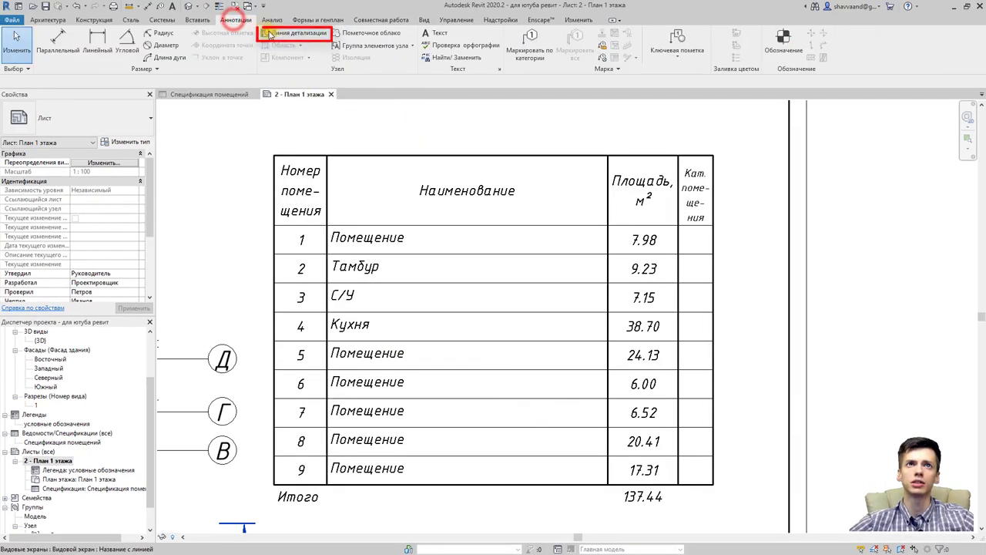
click(289, 34)
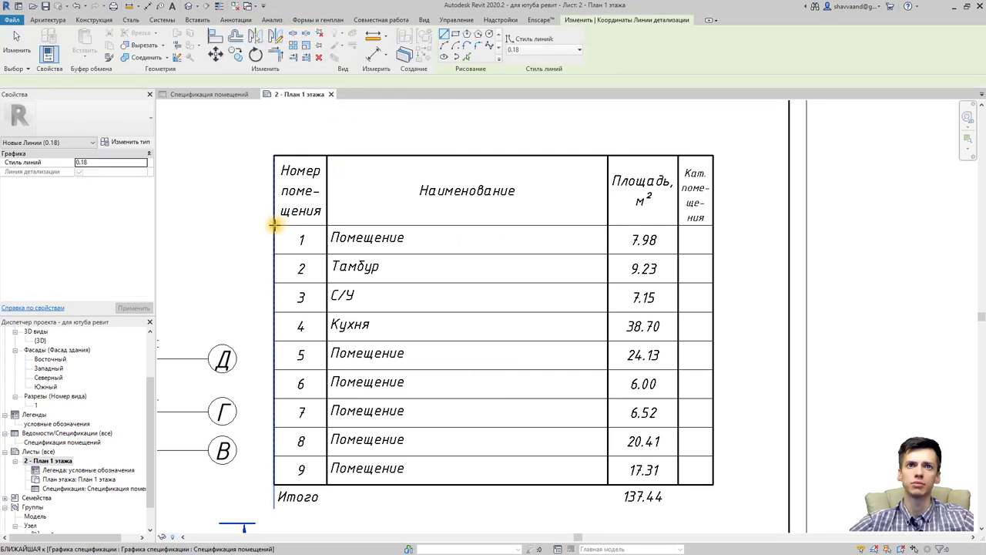
click(274, 225)
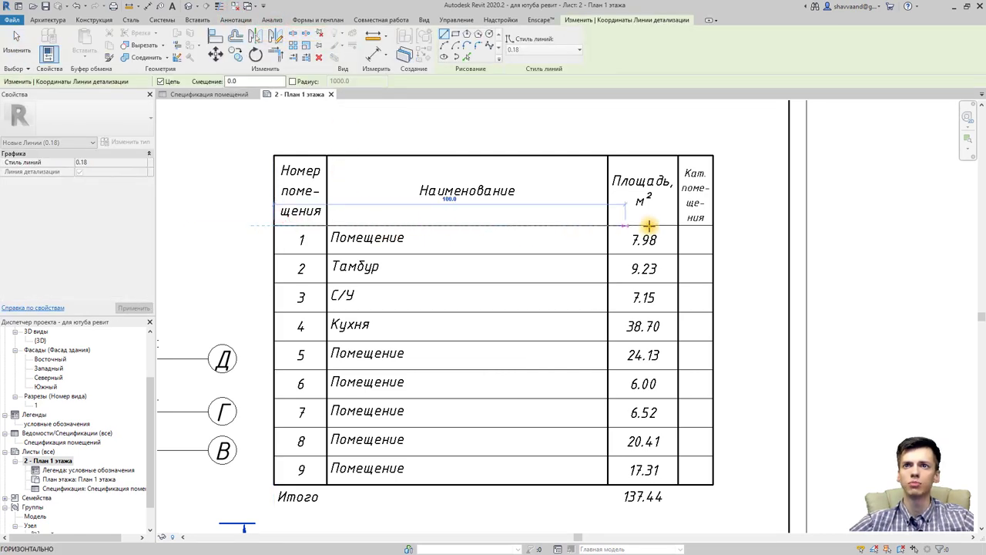
click(713, 225)
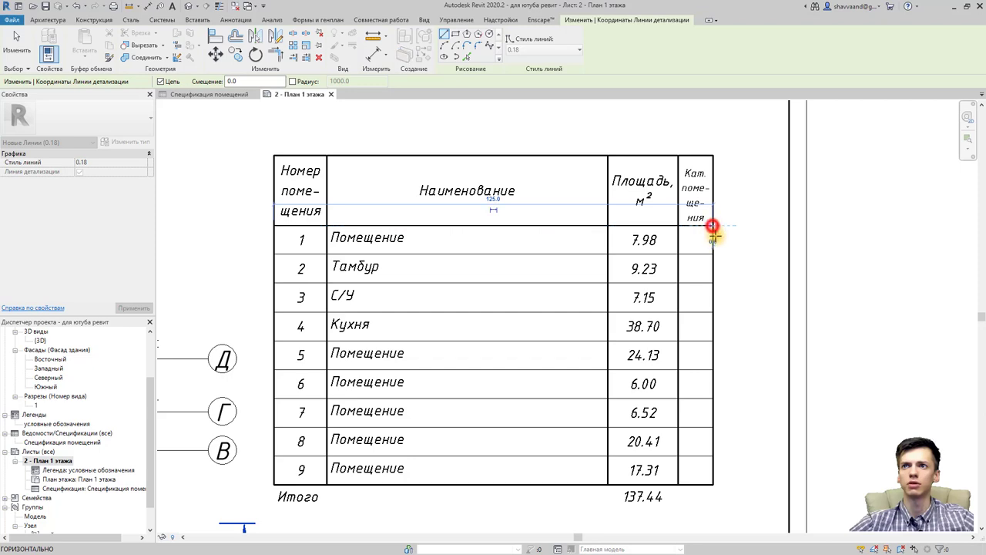
key(Escape)
key(Escape)
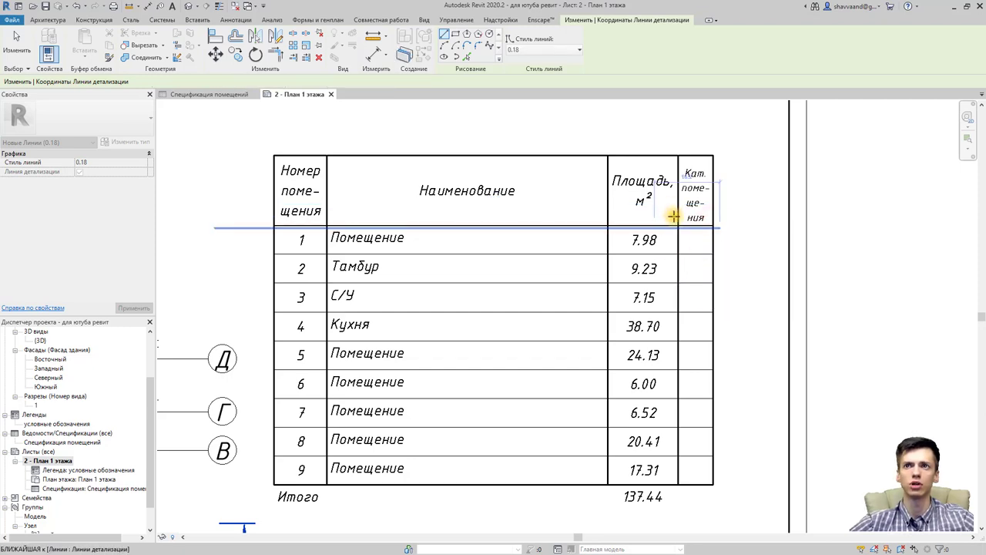
scroll(678, 248, up, 5)
scroll(670, 247, up, 3)
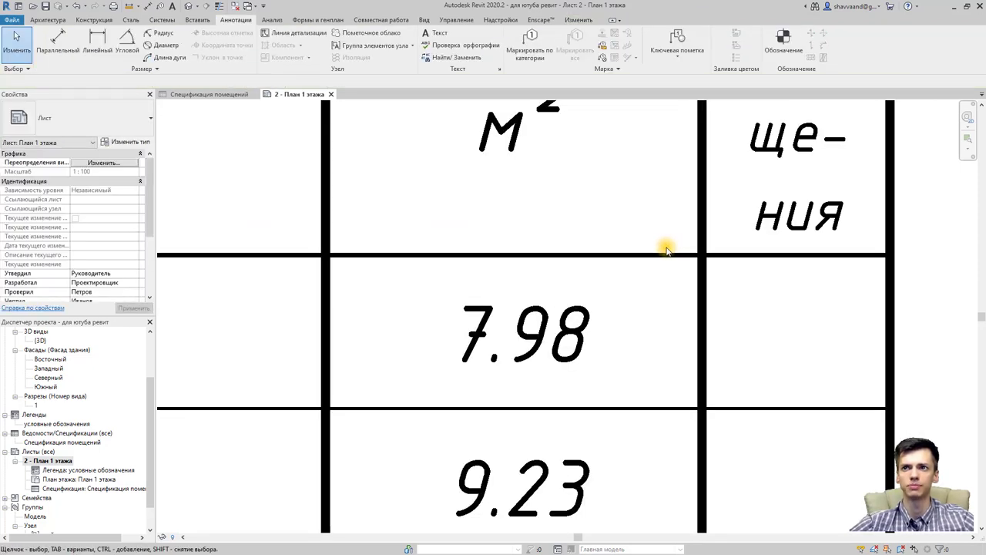
scroll(663, 243, down, 3)
scroll(617, 223, down, 3)
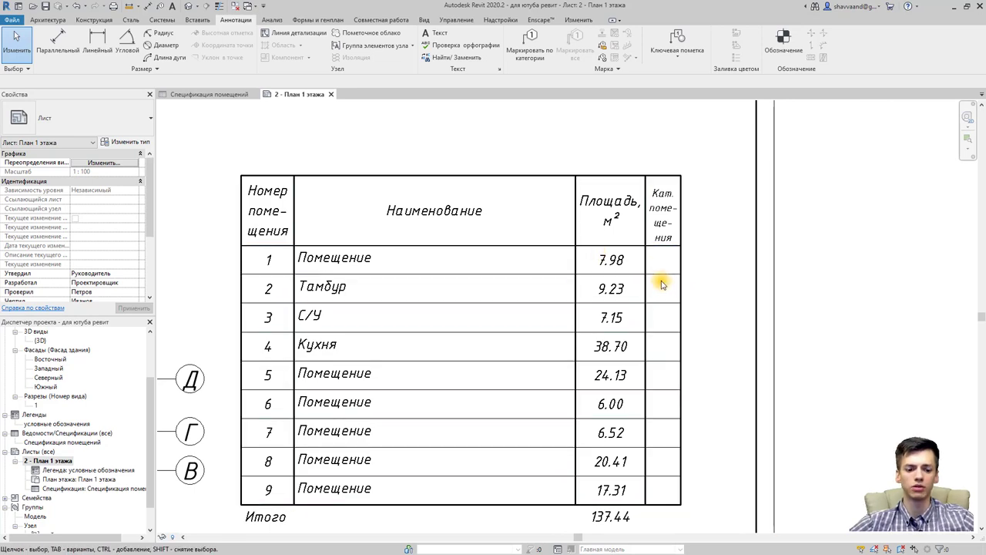
scroll(578, 251, down, 2)
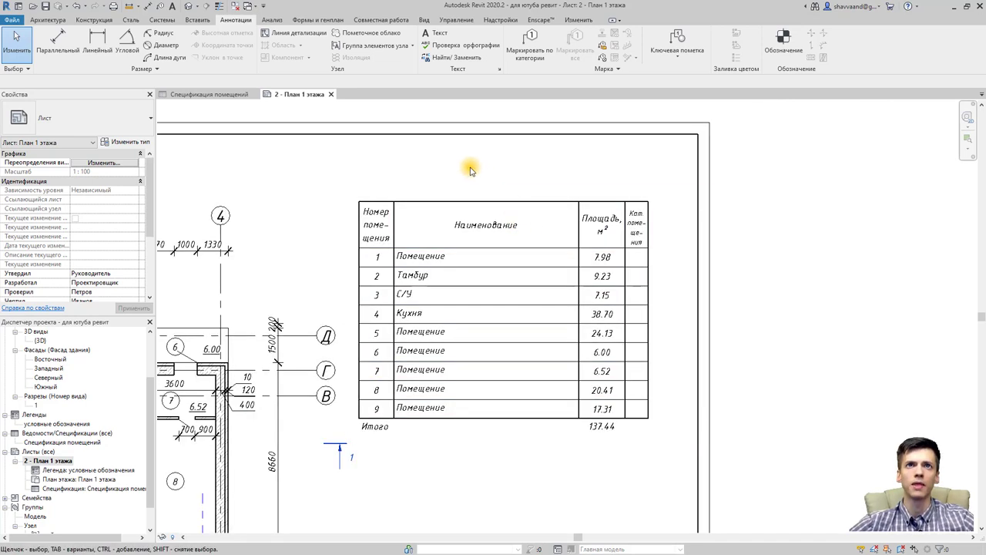
middle_drag(470, 169, 509, 212)
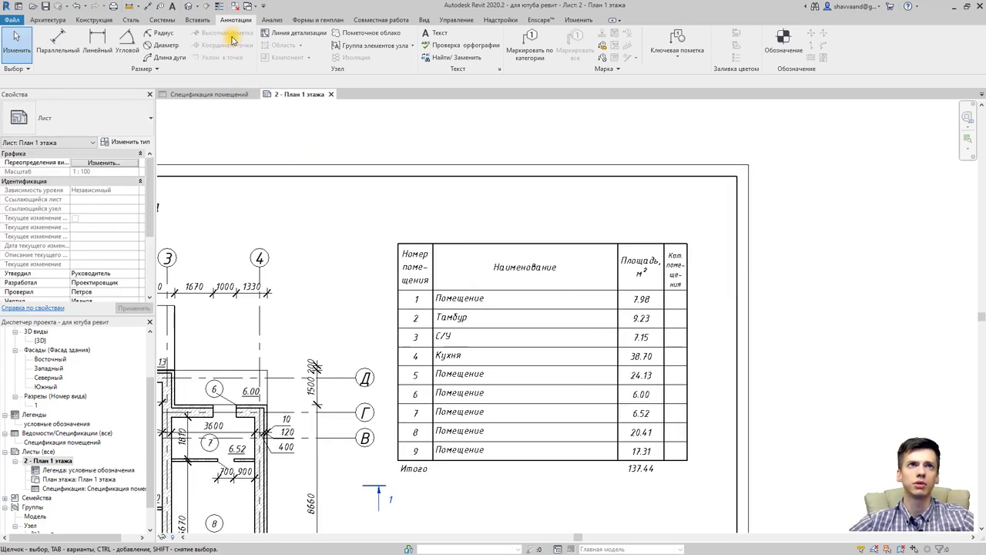
Place the text 'Экспликация помещений 1 этажа' in Исокпеур 3 мм style above the schedule
click(427, 36)
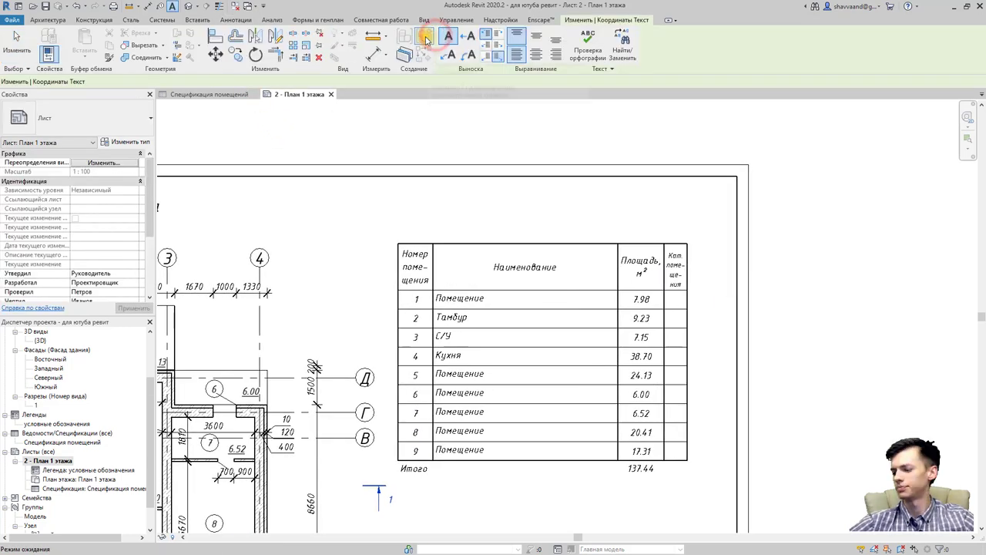
click(116, 116)
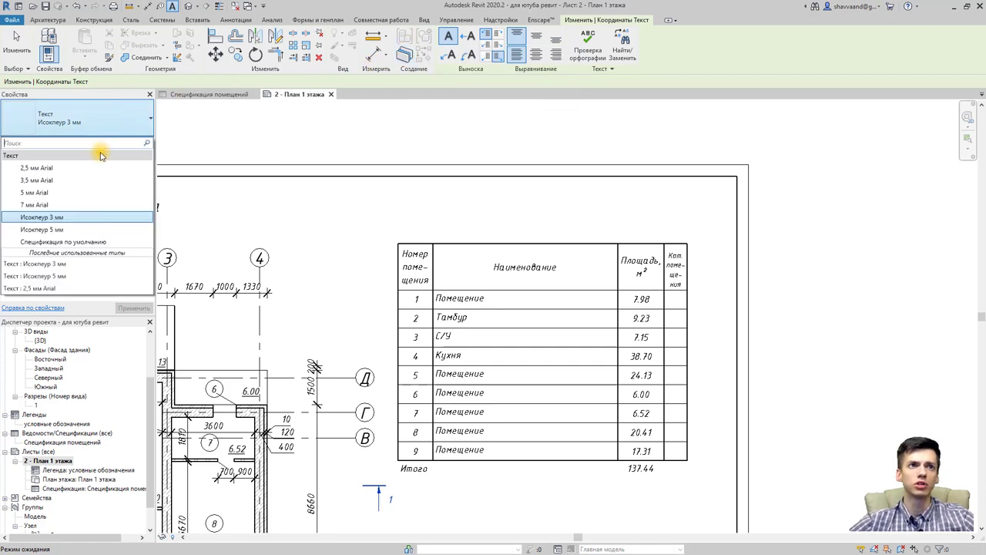
click(77, 218)
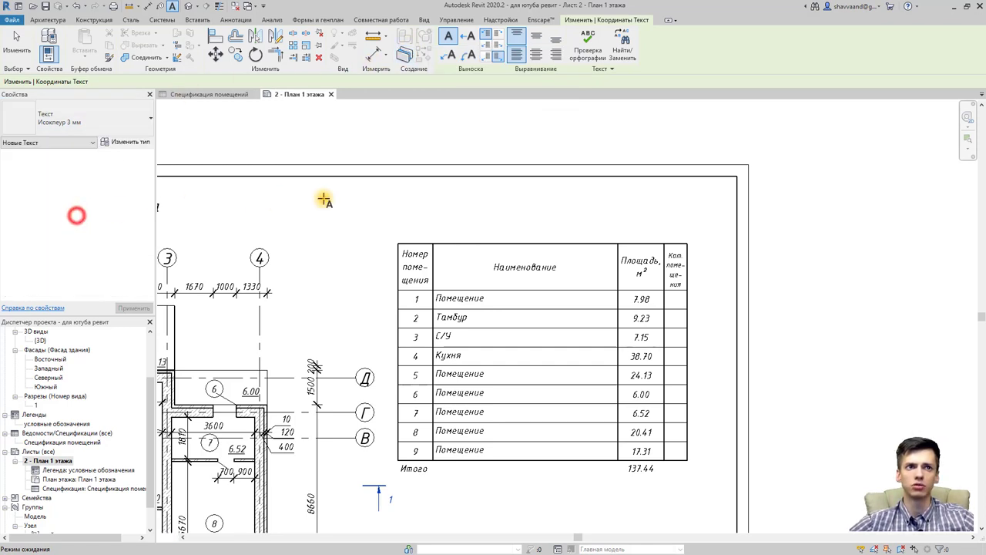
click(455, 223)
text(Эк)
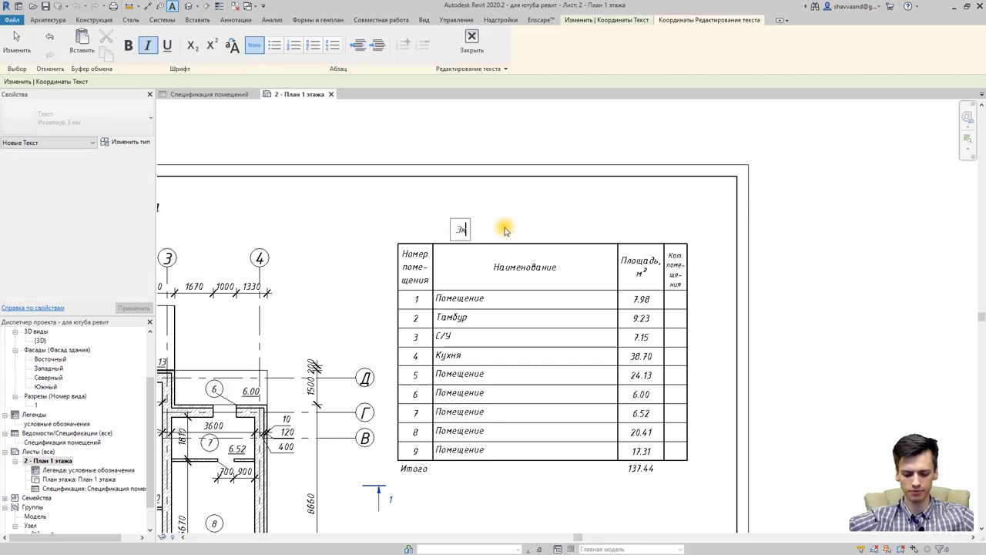
text(спликация помещений 1 этажа)
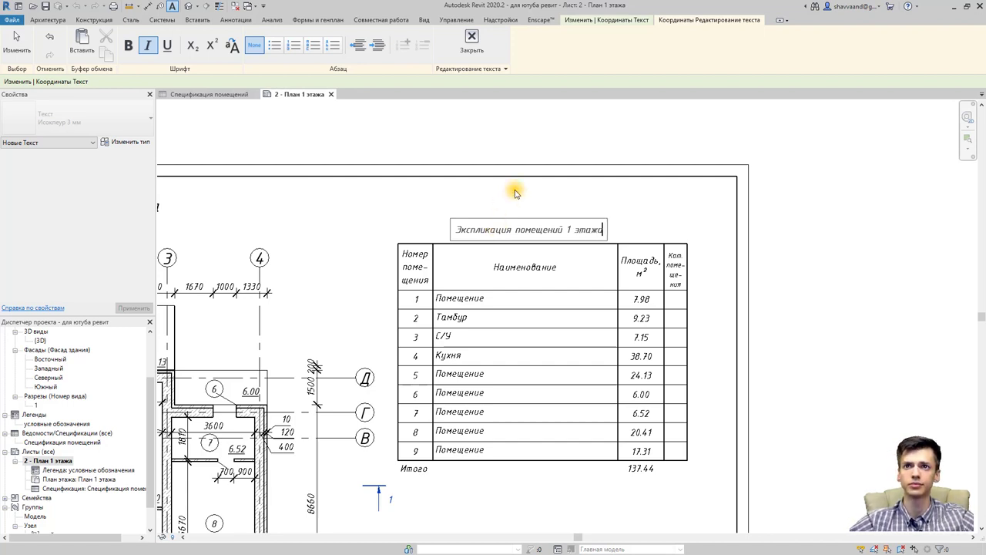
click(629, 185)
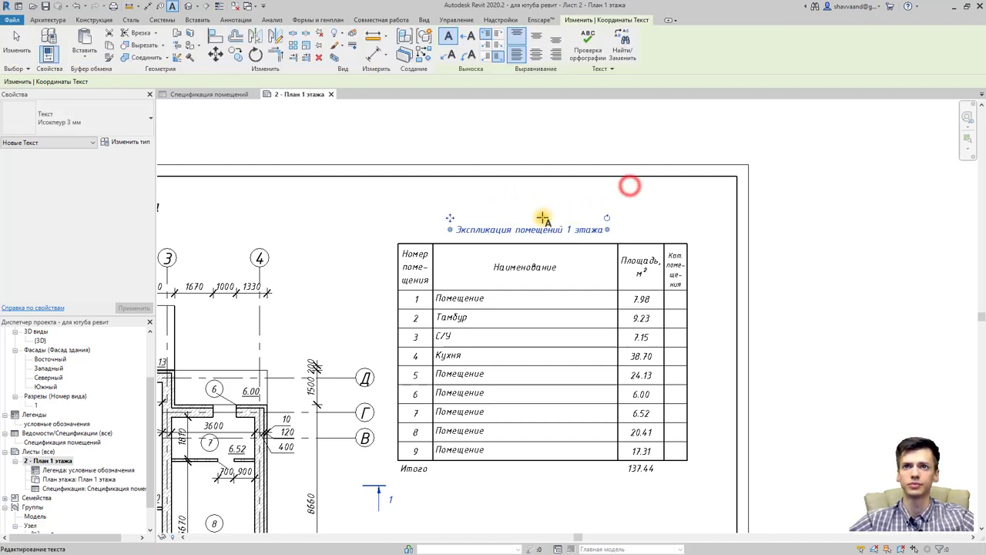
Shift the heading slightly right so it sits centred over the schedule
click(445, 216)
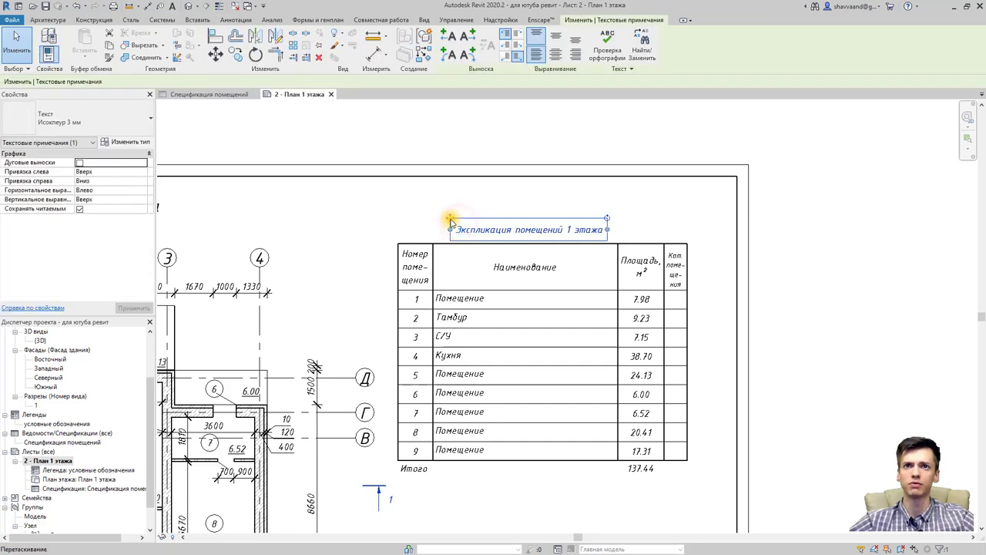
drag(452, 216, 469, 216)
key(Escape)
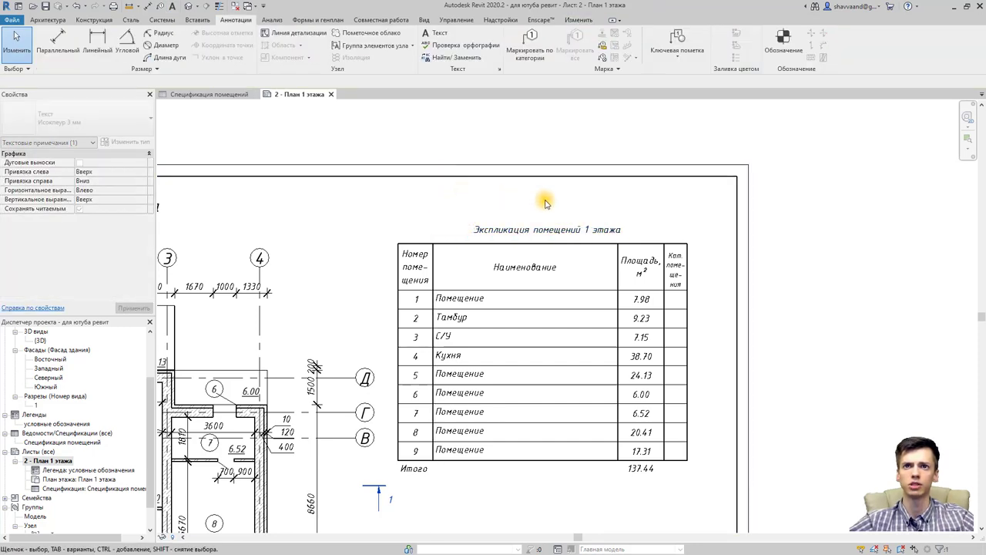
scroll(539, 198, down, 3)
scroll(585, 196, down, 2)
scroll(622, 193, down, 1)
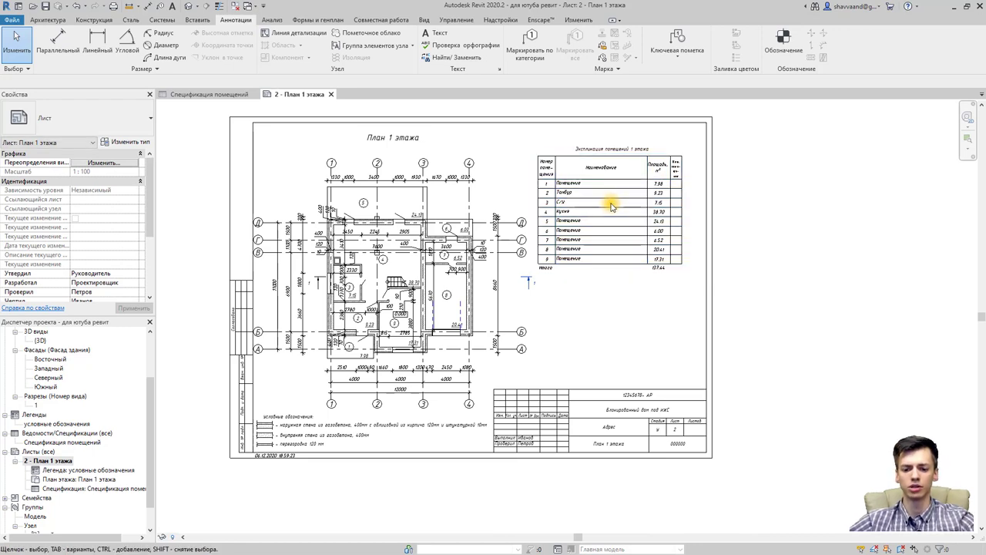
Rename the Спецификация помещений schedule in the Project Browser to '1 этаж'
middle_drag(646, 342, 616, 382)
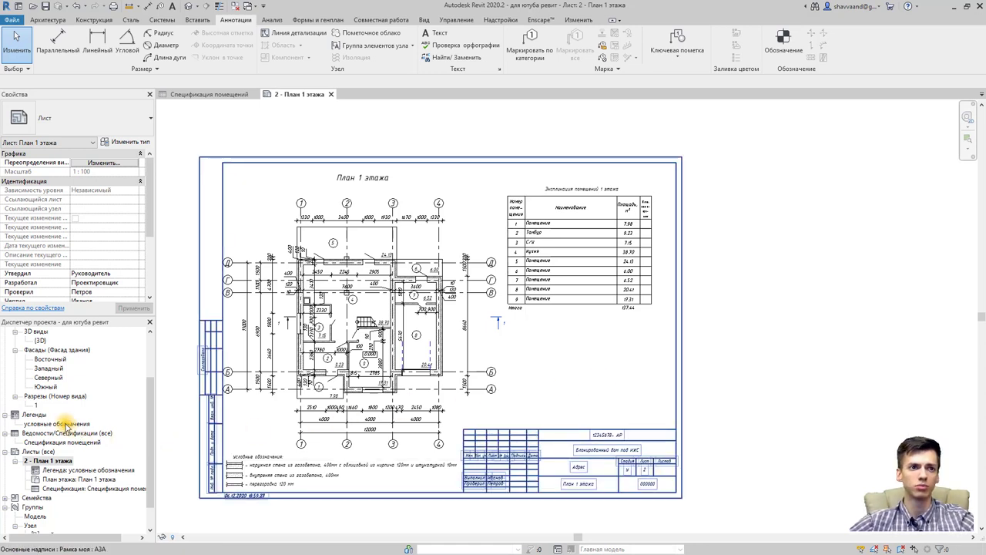
click(65, 444)
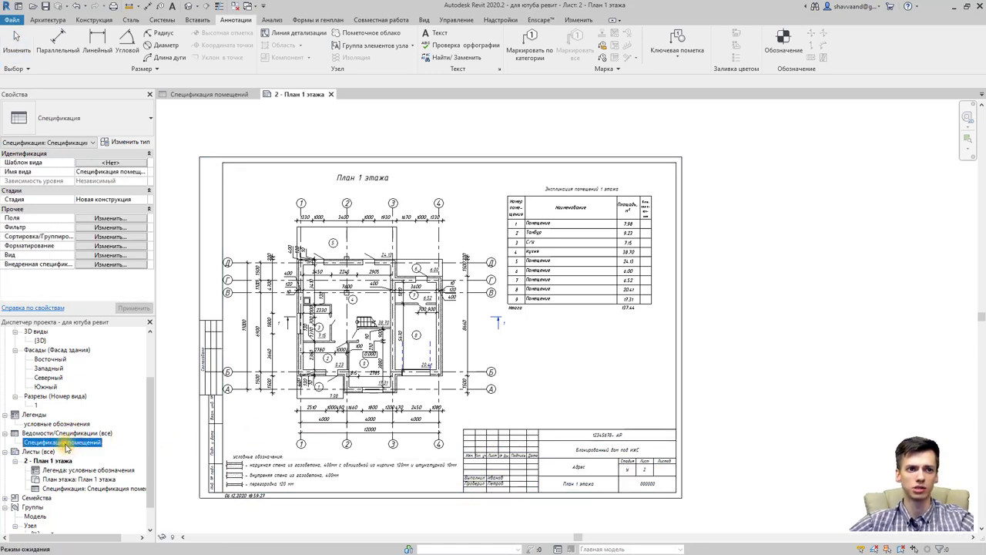
right_click(67, 444)
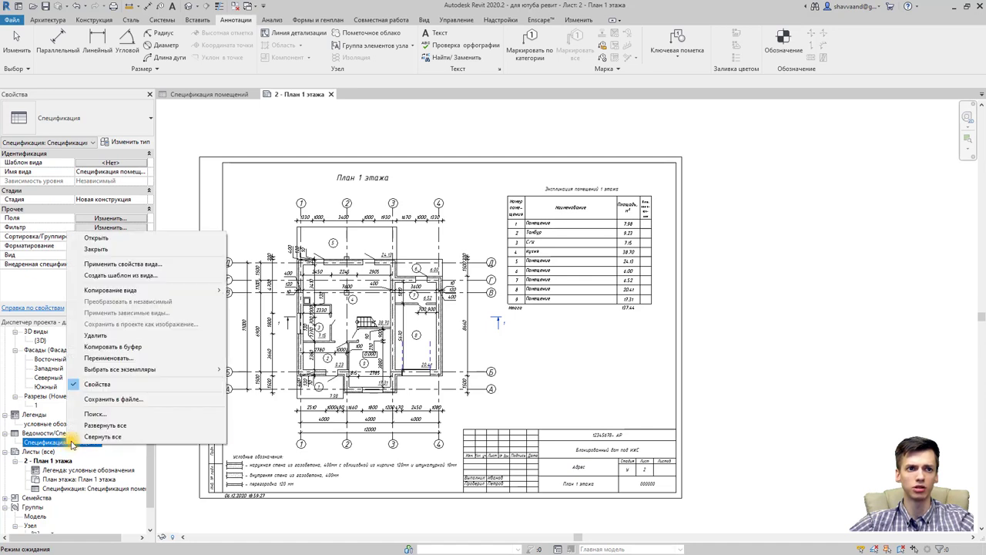
click(135, 360)
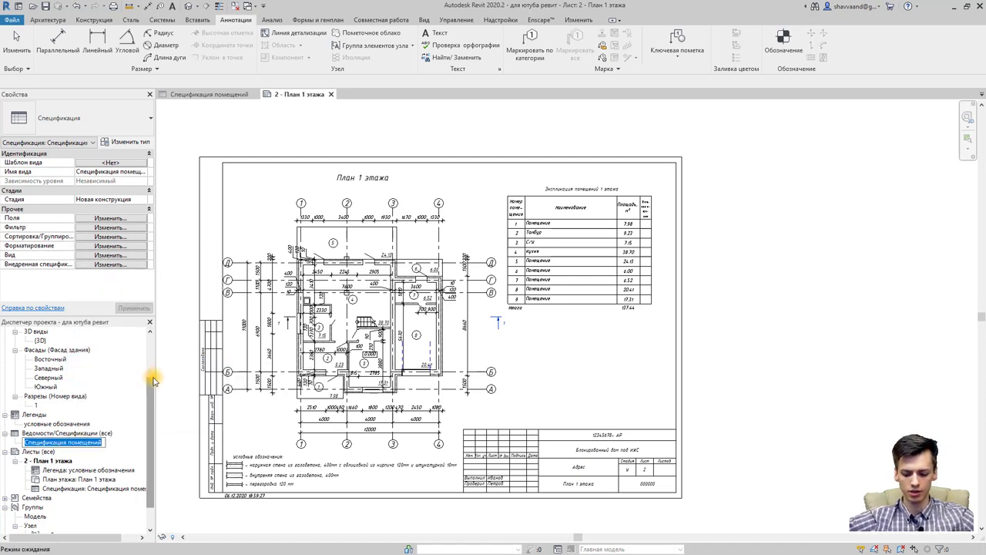
text(1 этаж)
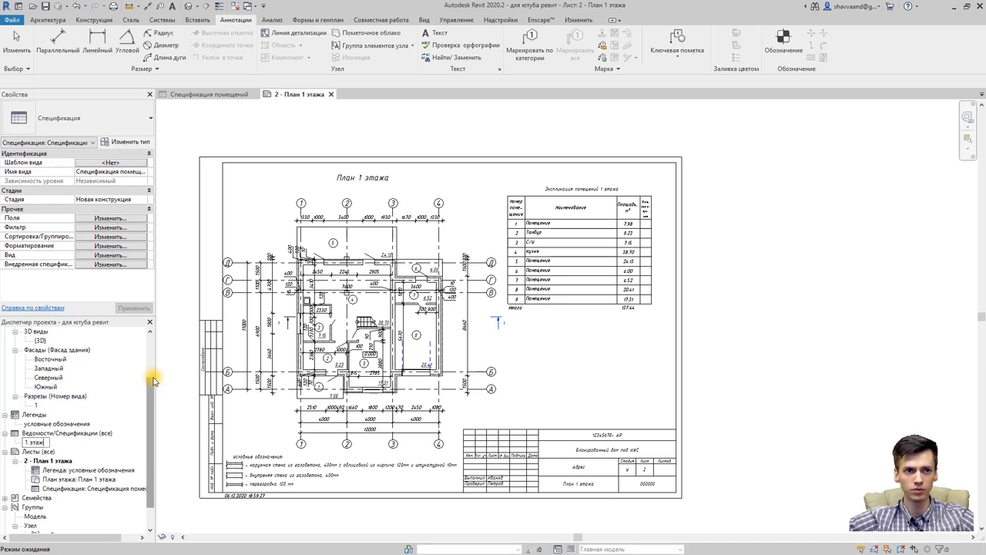
Confirm the '1 этаж' name and duplicate that schedule
key(Return)
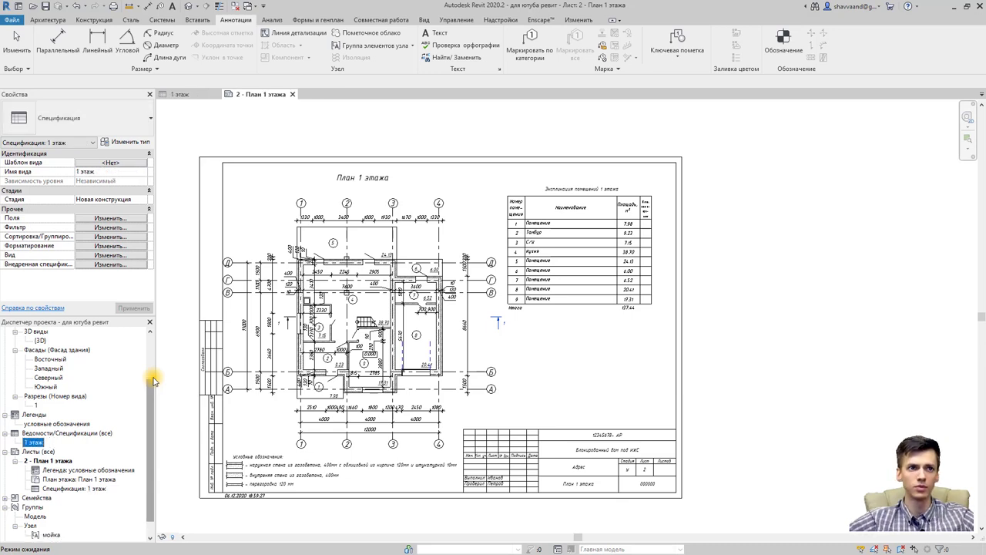
right_click(27, 445)
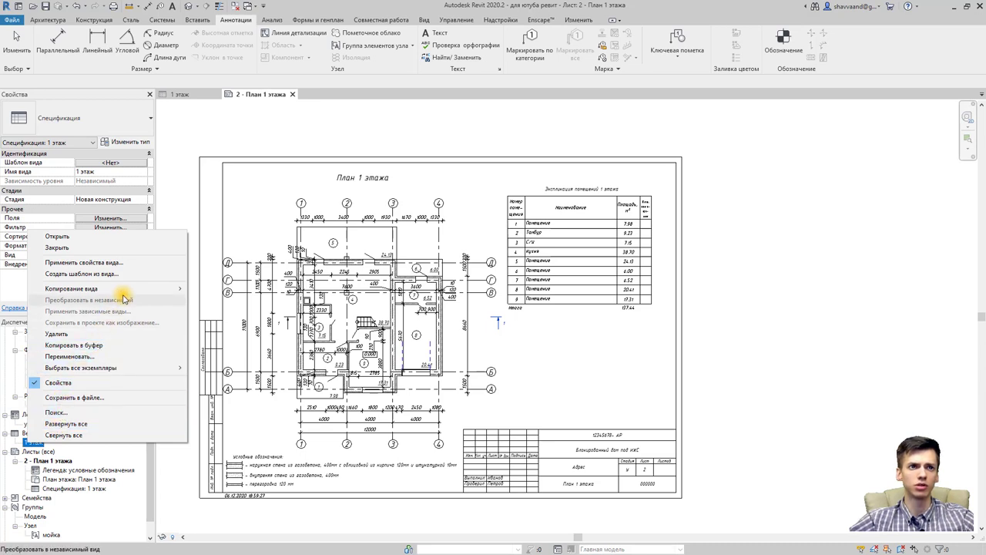
mouse_move(71, 288)
click(221, 289)
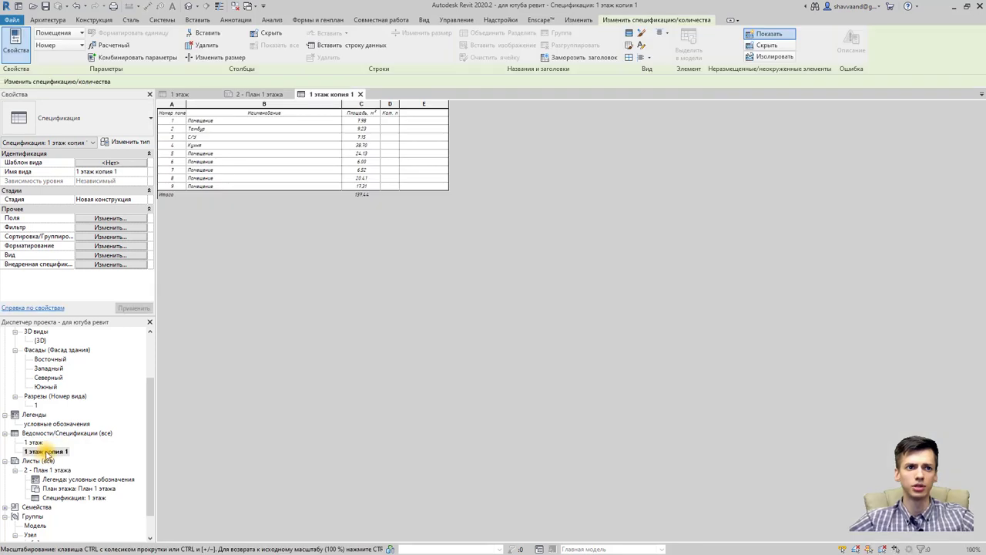
Rename the schedule copy to '2 этаж' and open its filter settings
right_click(49, 451)
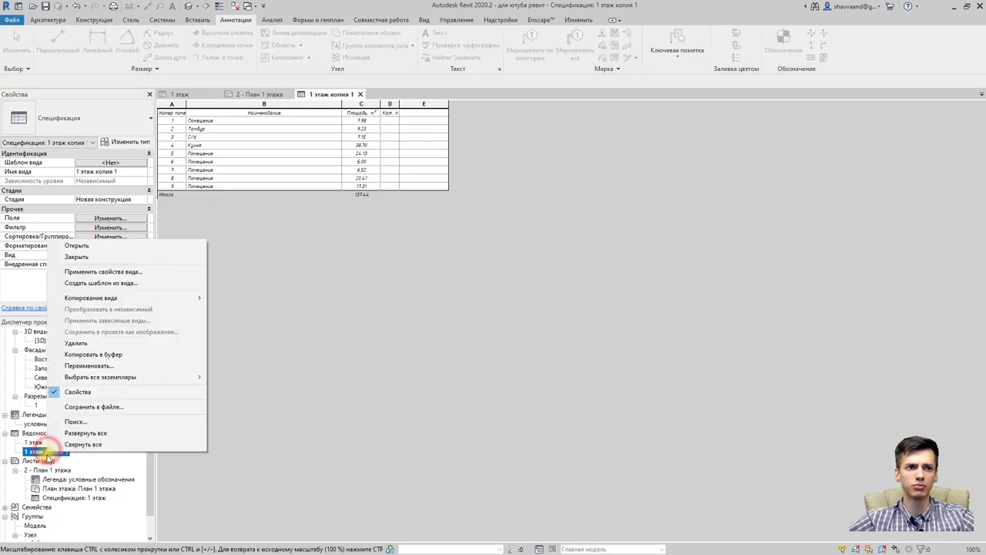
click(90, 365)
text(2 этаж)
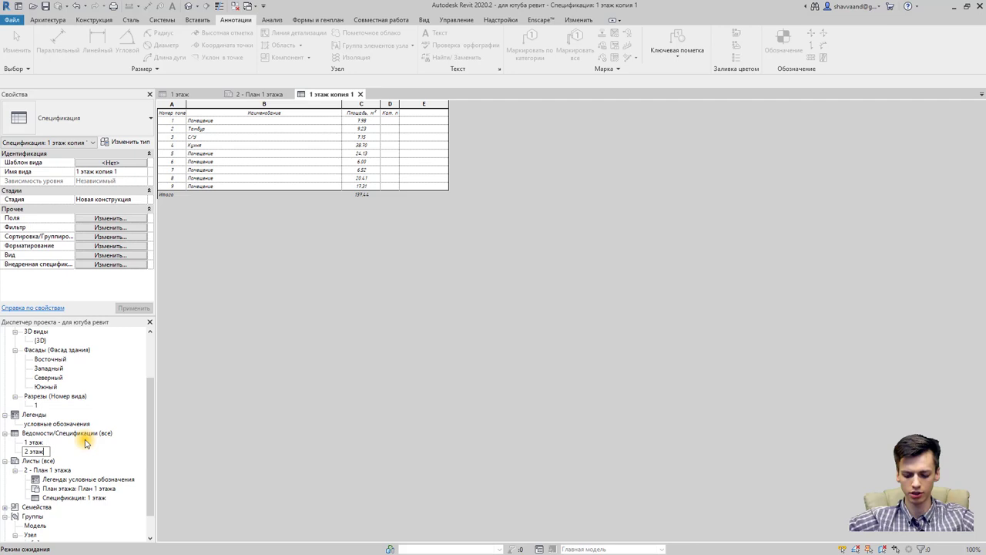
key(Return)
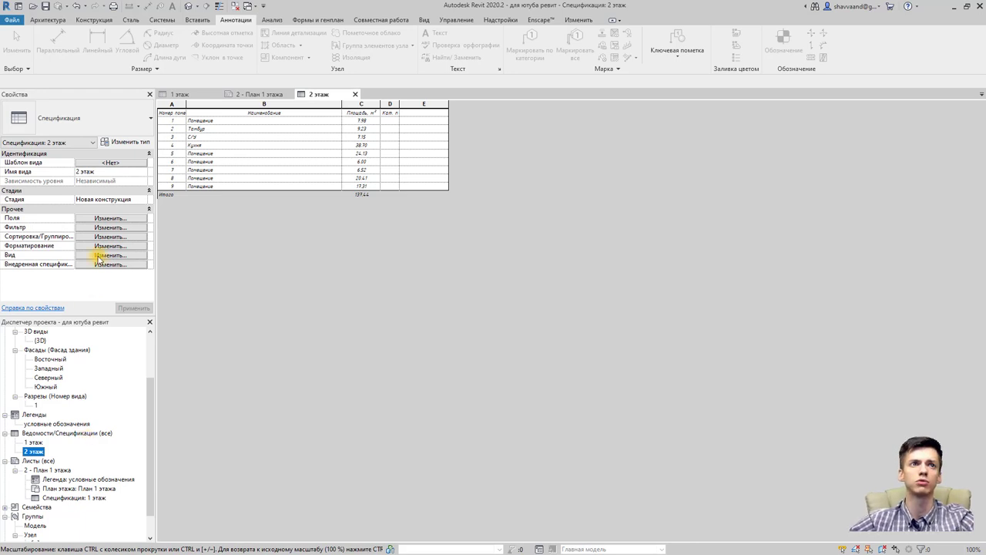
click(105, 228)
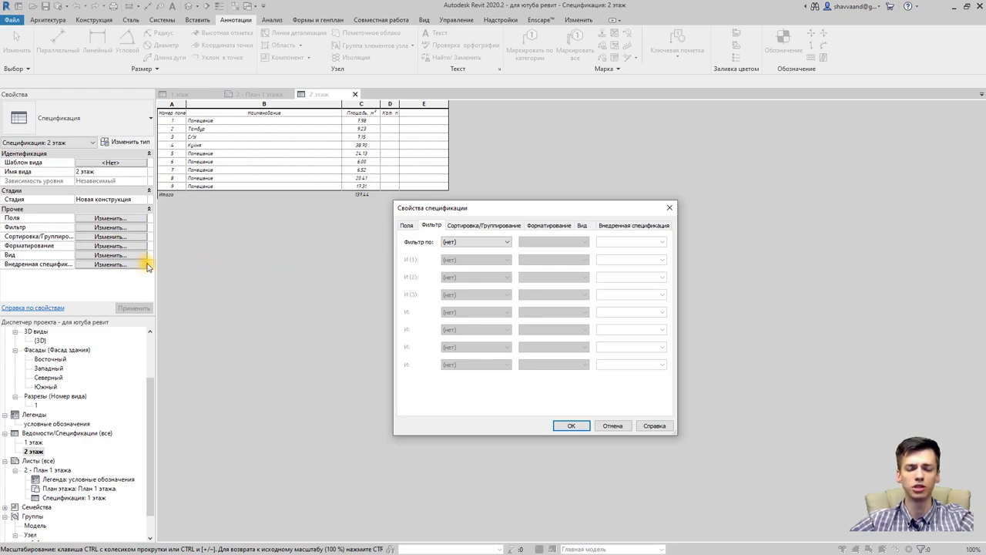
Filter the 2 этаж schedule to Номер greater than or equal to 9
click(485, 242)
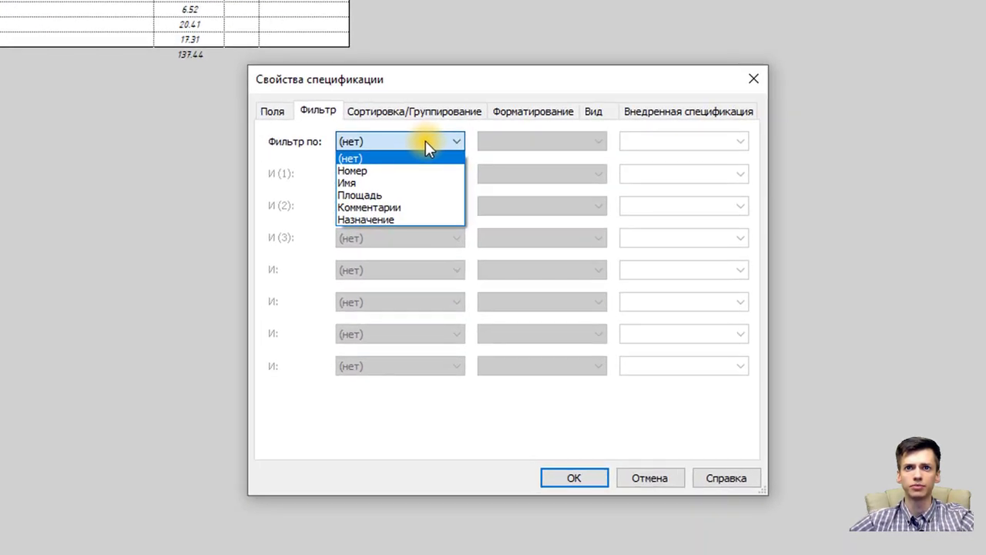
click(427, 144)
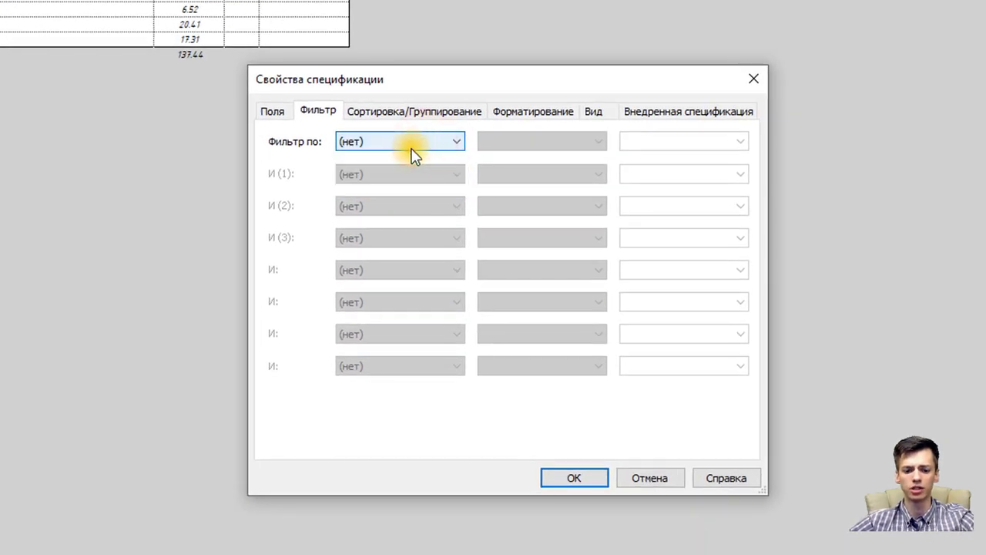
click(378, 144)
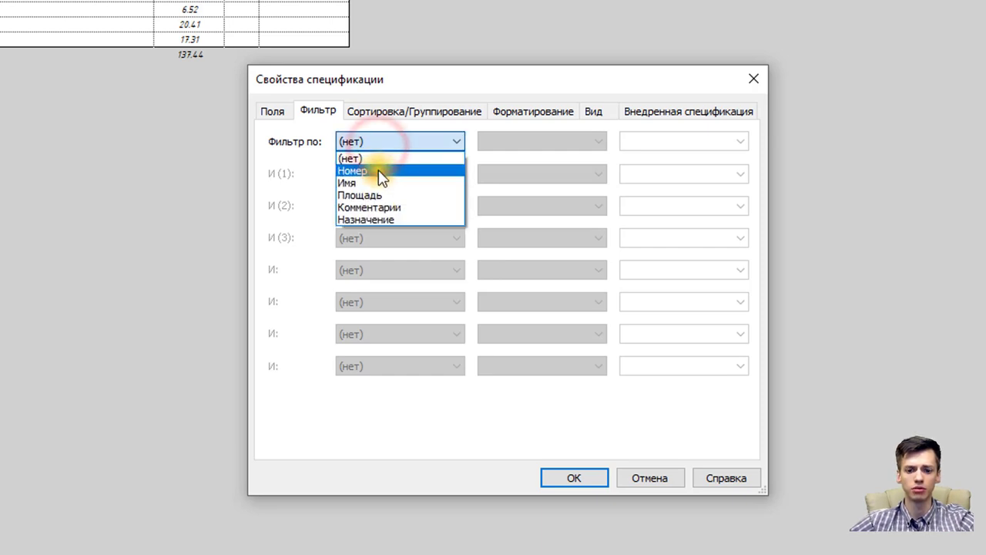
click(377, 169)
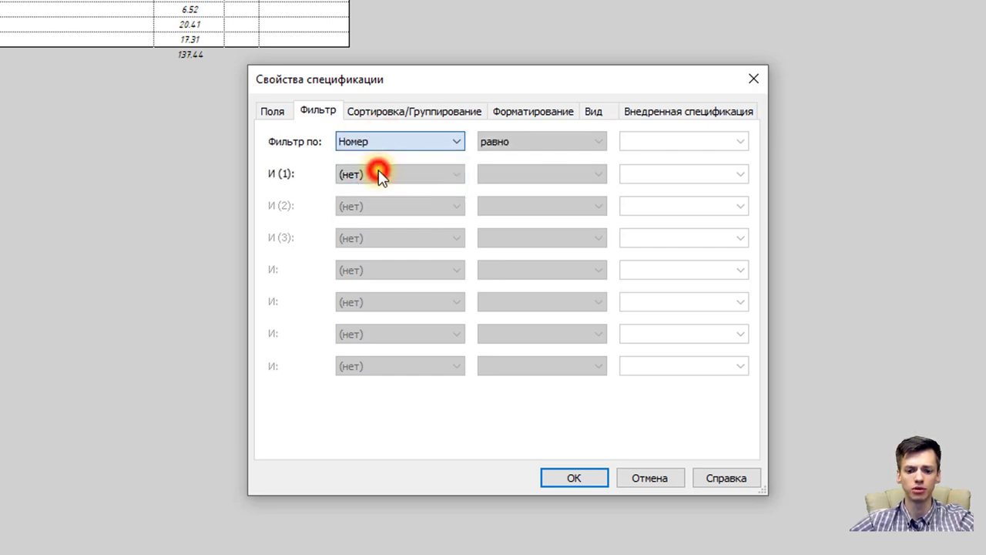
click(530, 141)
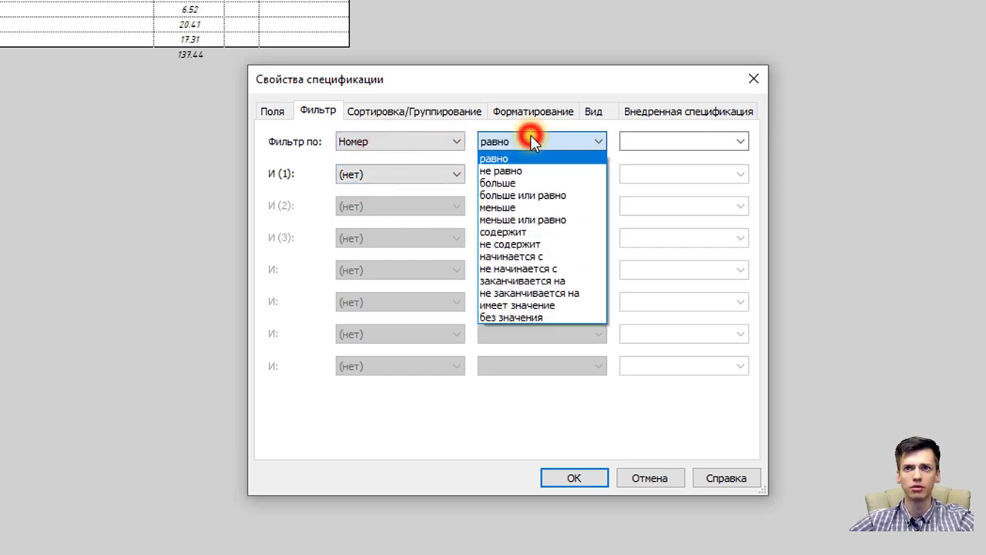
click(553, 196)
click(665, 141)
click(740, 141)
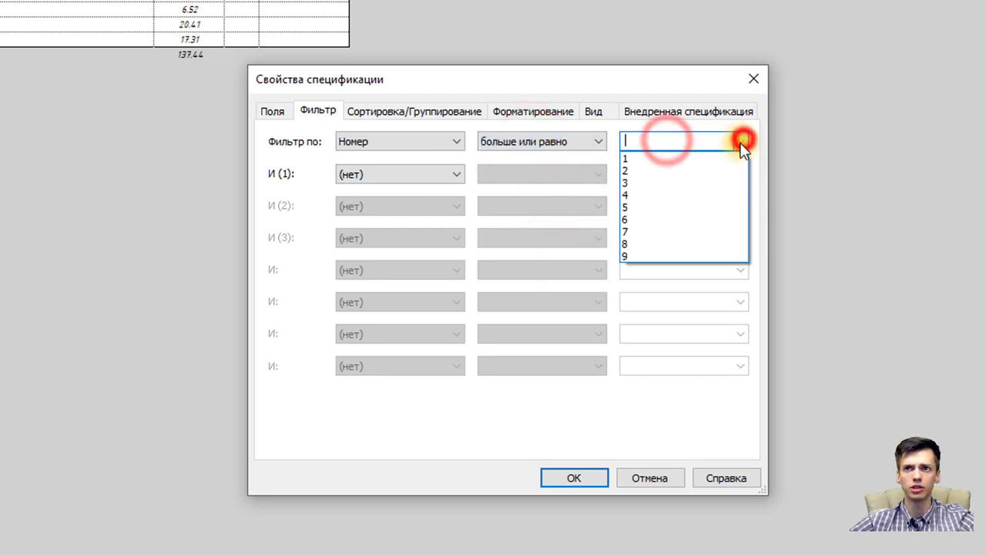
click(667, 256)
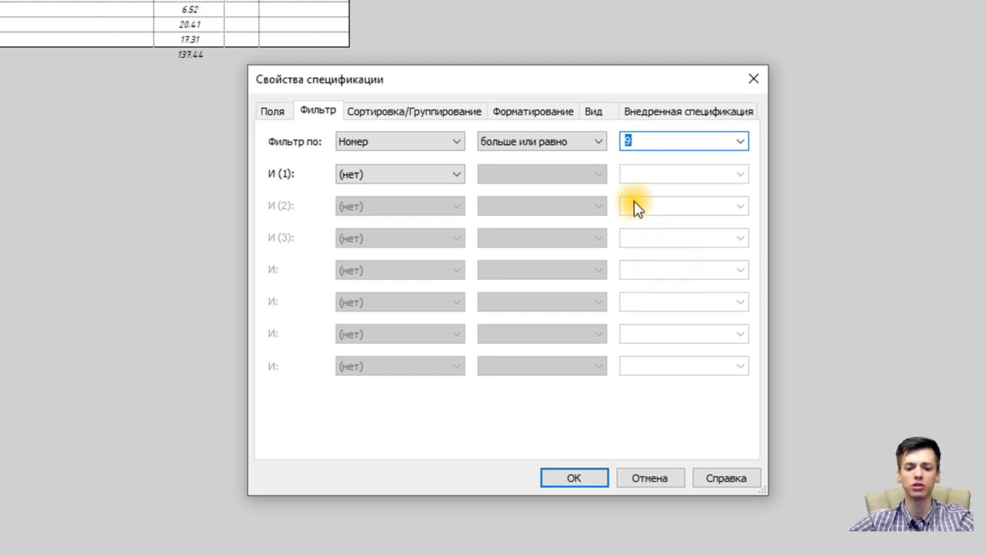
click(569, 479)
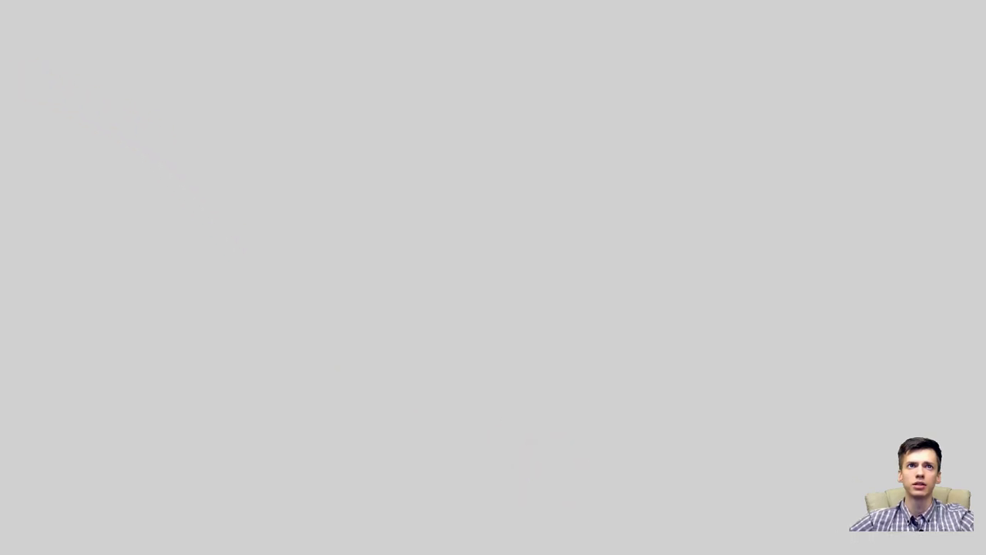
scroll(38, 420, up, 2)
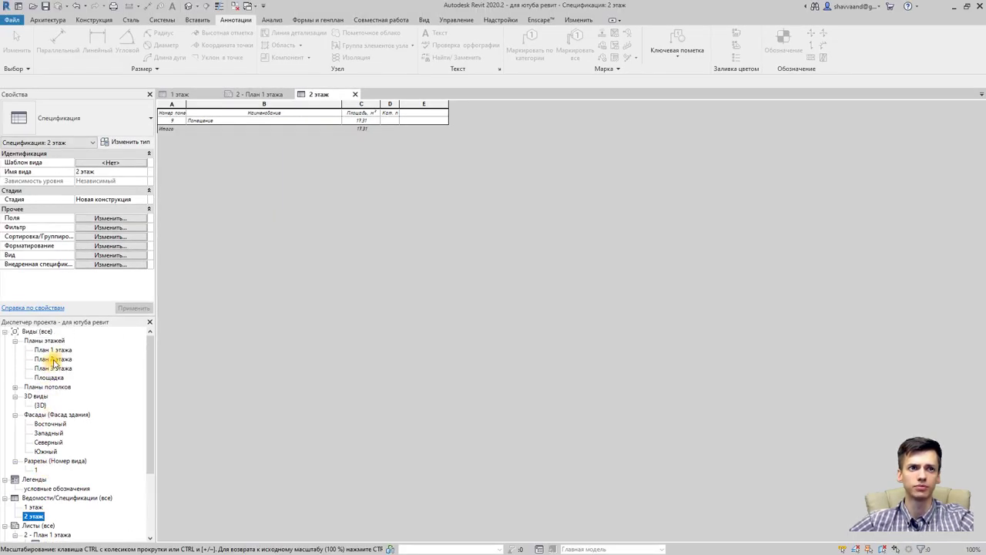
Open the План 1 этажа floor plan from the Project Browser
click(54, 359)
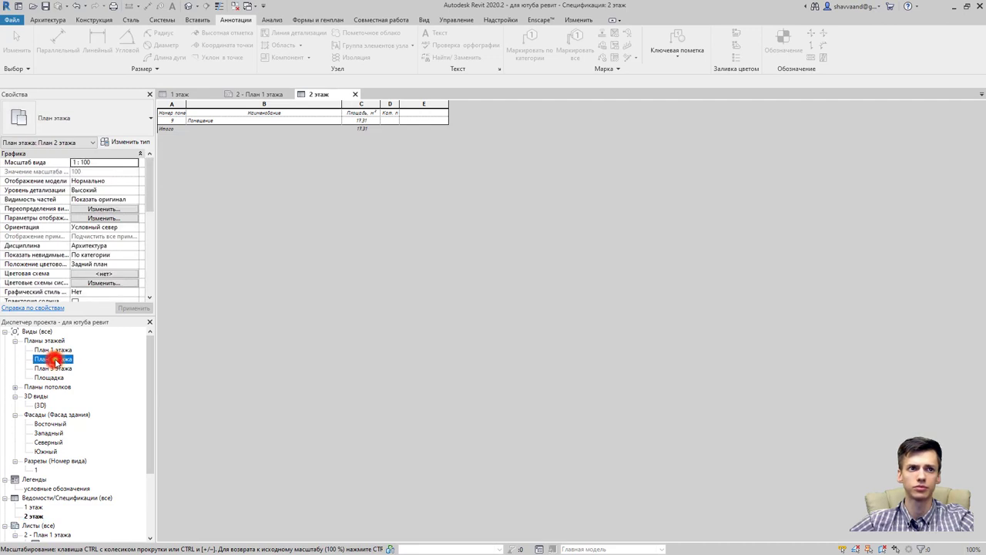
click(52, 377)
double_click(53, 349)
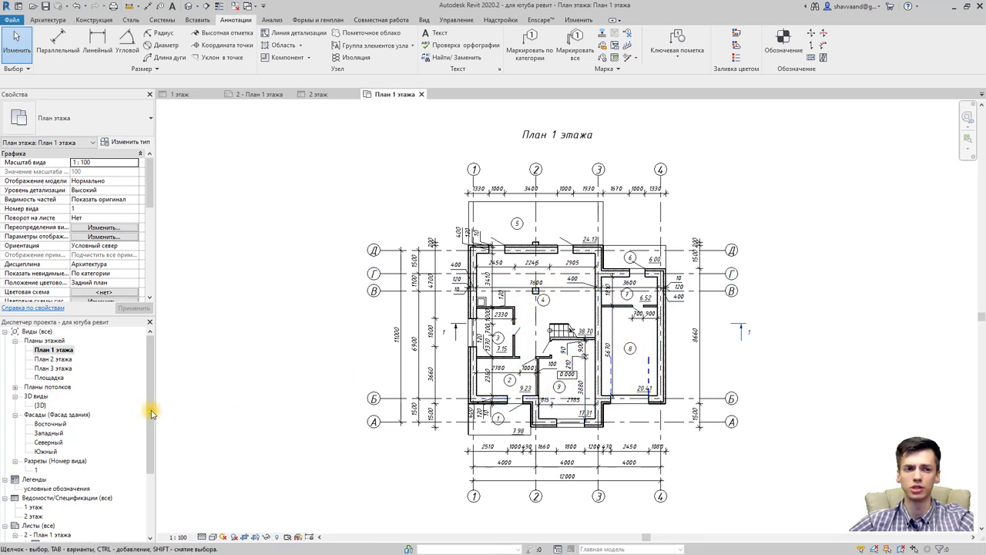
scroll(44, 429, down, 3)
Review the 2 этаж schedule's filter settings, then open the schedule
click(34, 452)
right_click(34, 451)
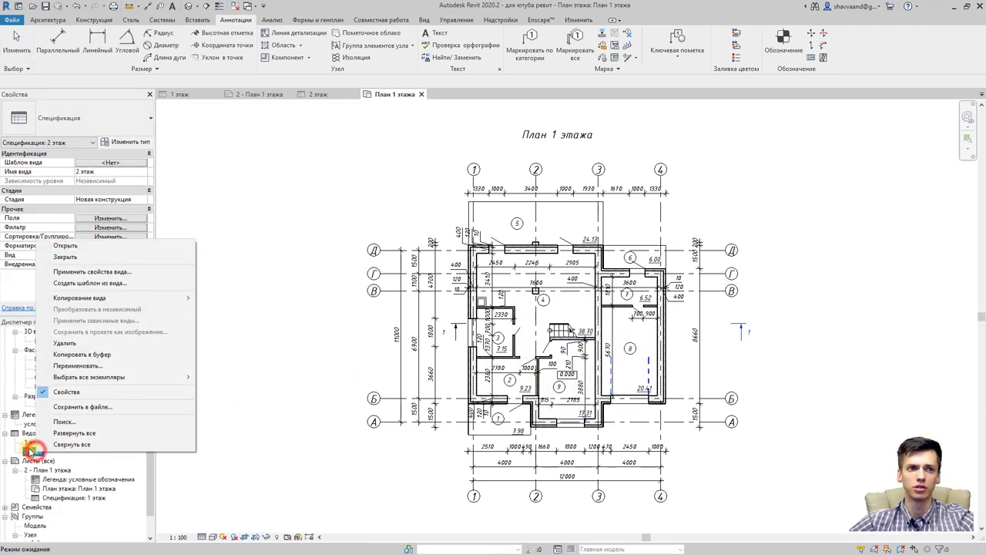
click(25, 233)
click(94, 228)
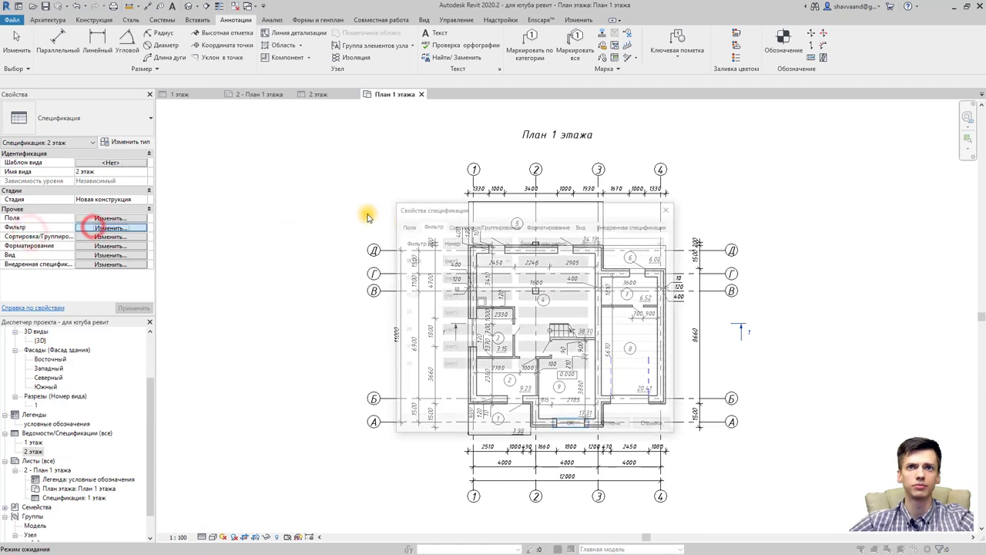
click(628, 241)
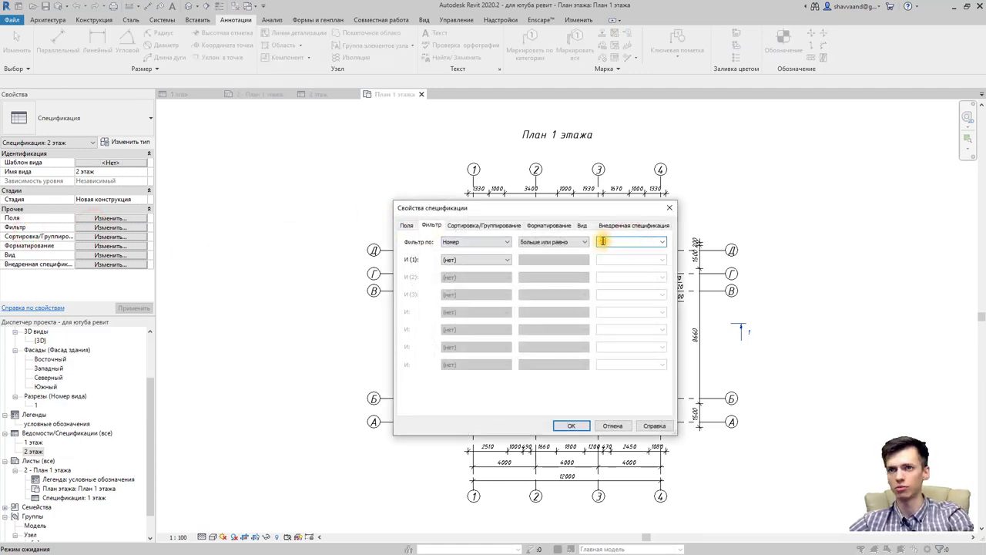
text(10)
key(Return)
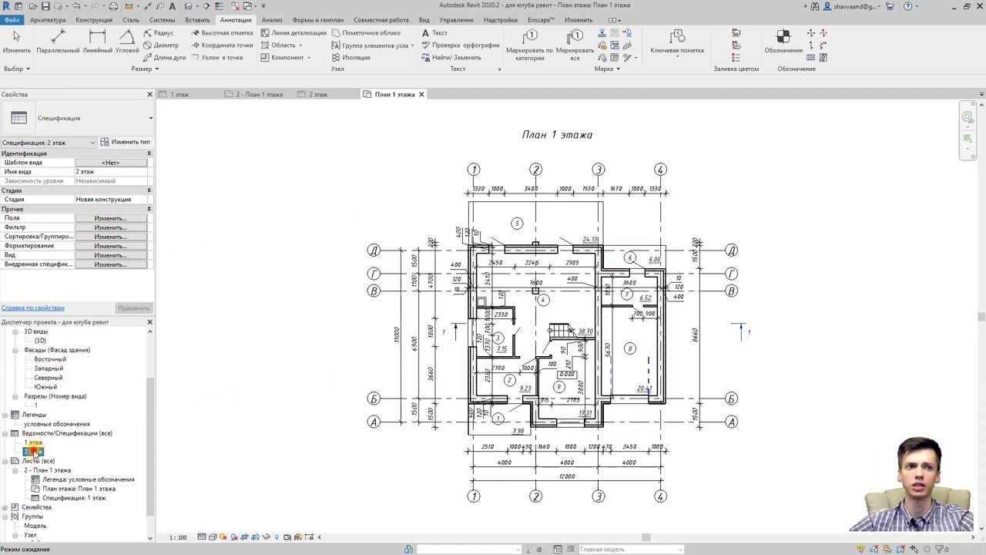
double_click(33, 451)
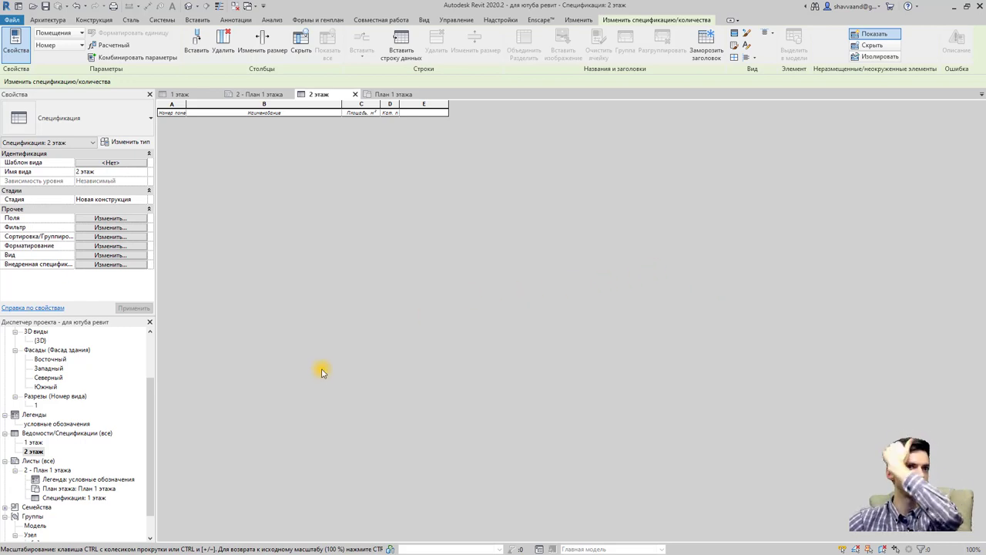
Reopen the План 1 этажа floor plan and dismiss the save reminder
scroll(99, 400, up, 2)
double_click(62, 349)
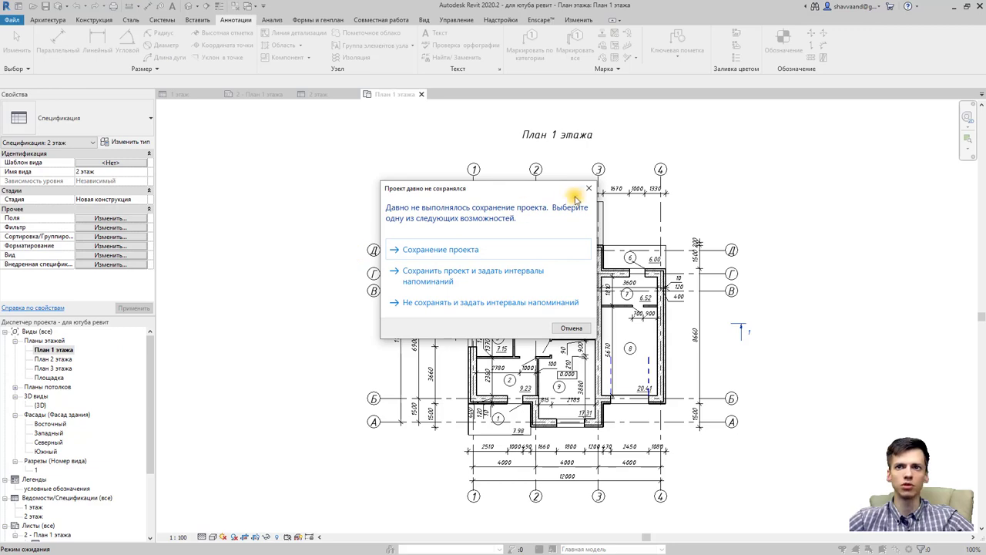
click(585, 190)
Open sheet 2 - План 1 этажа, activate its floor-plan viewport and select room tag 7
scroll(66, 408, down, 2)
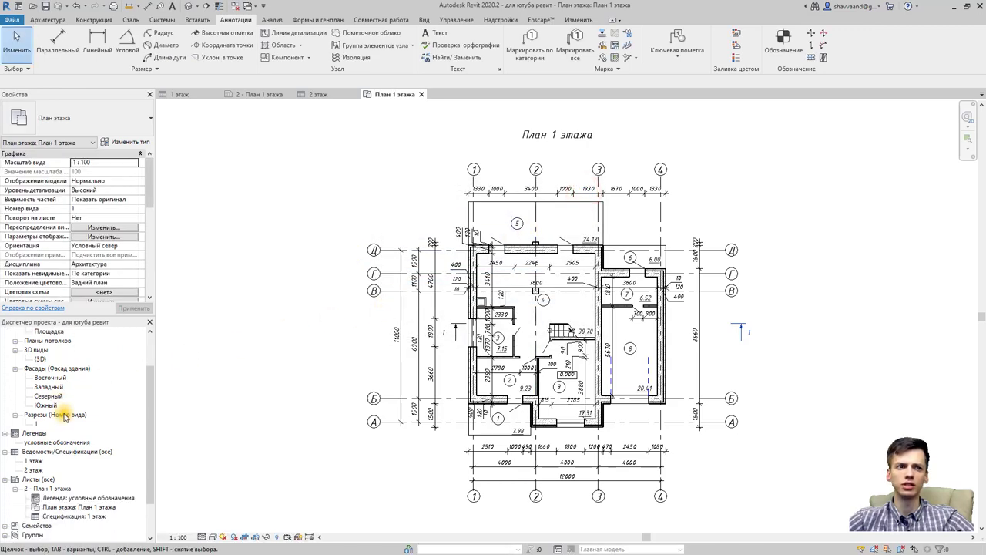
scroll(65, 432, down, 1)
scroll(66, 451, down, 1)
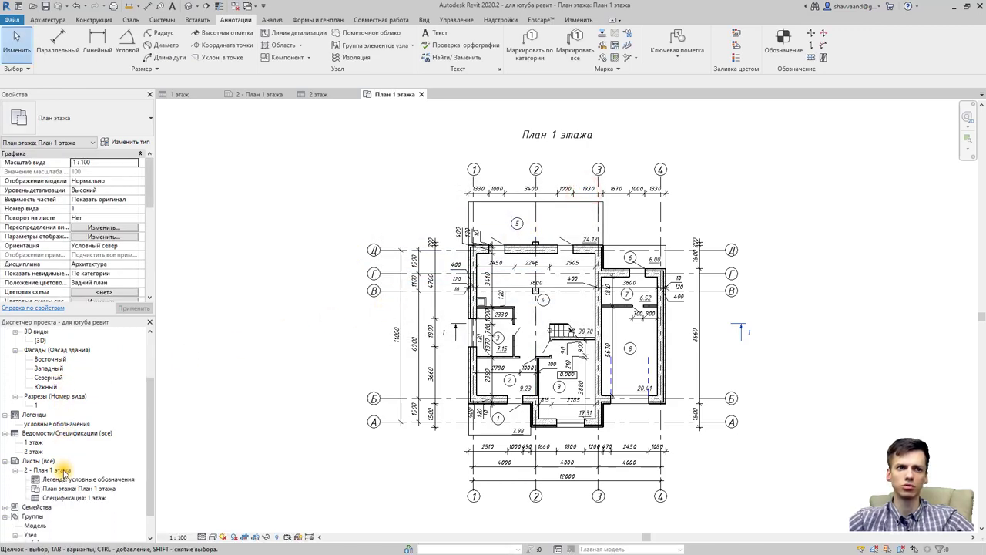
double_click(61, 469)
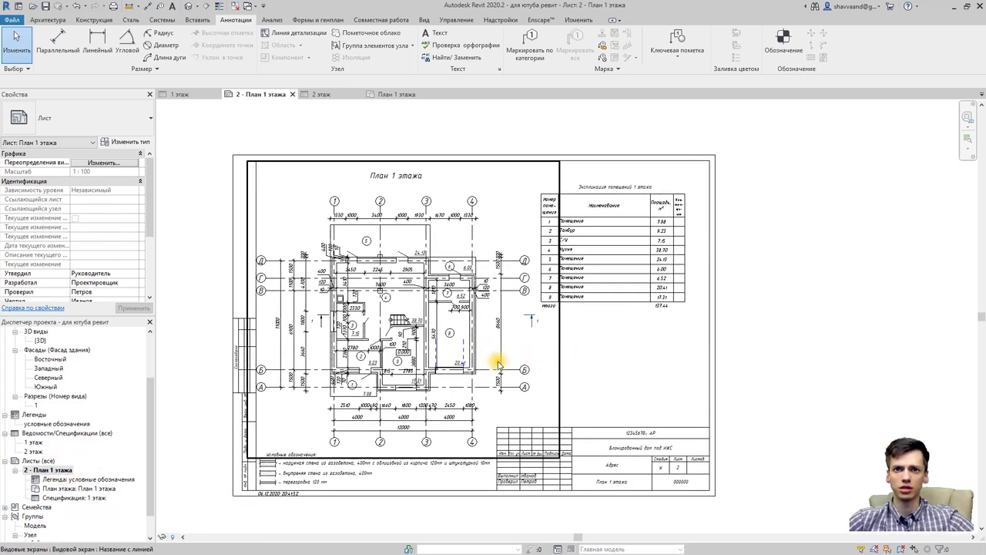
scroll(504, 368, up, 2)
middle_drag(513, 367, 587, 369)
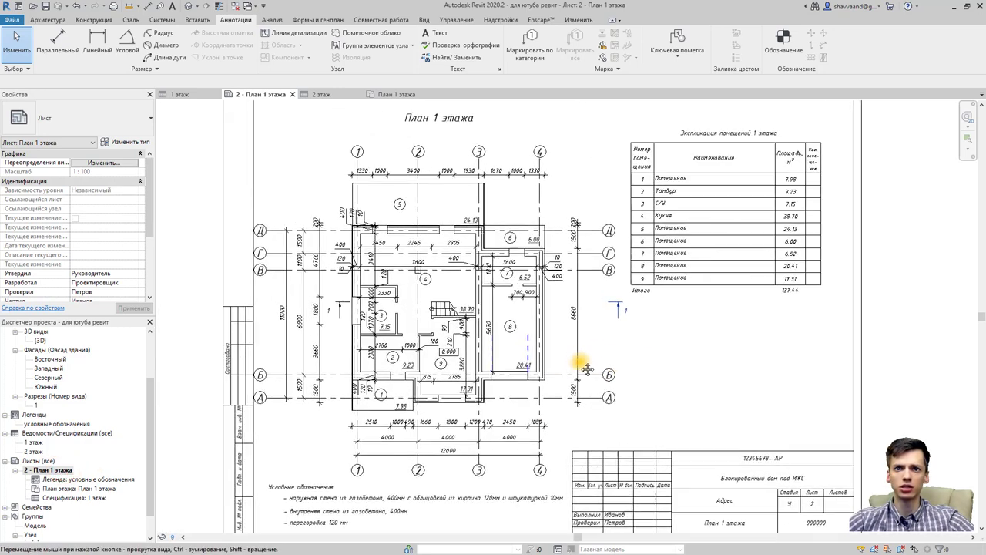
double_click(570, 326)
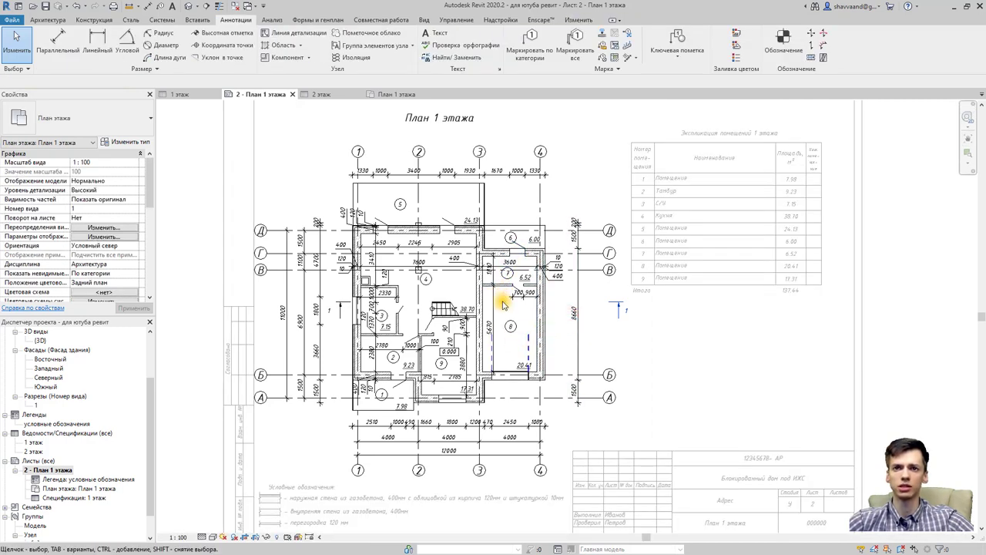
scroll(509, 219, up, 1)
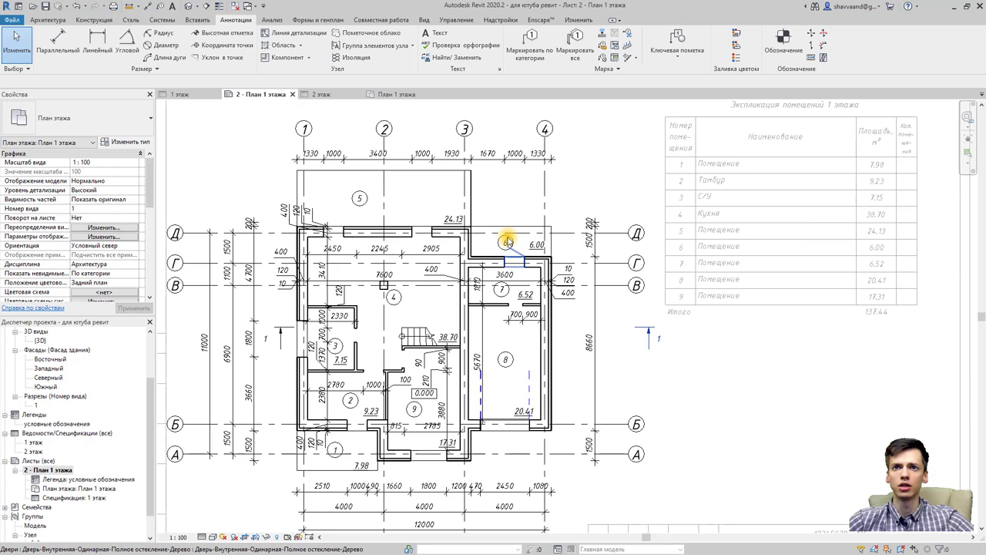
scroll(508, 289, up, 1)
click(499, 292)
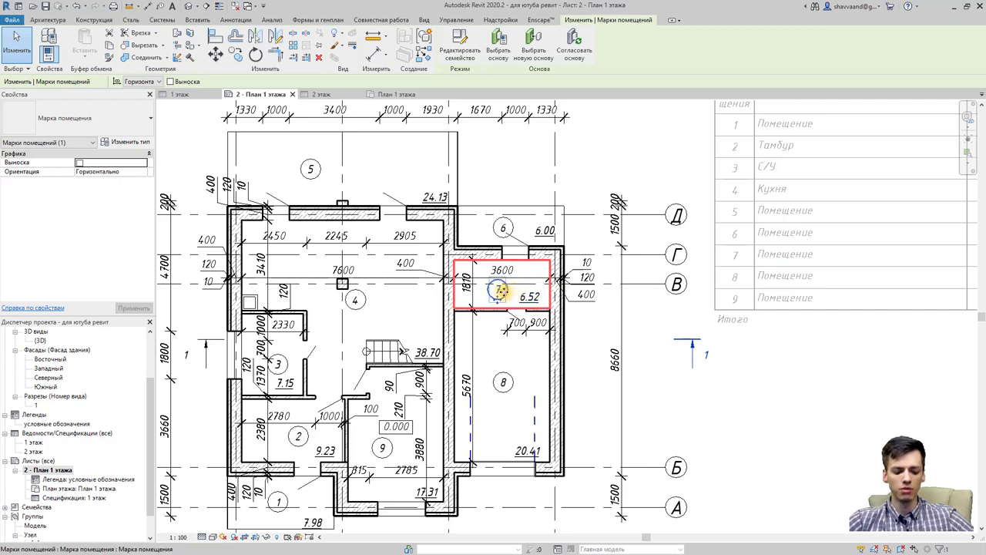
Rename room 7 to 'Техн.помещение' in Properties and apply
key(Tab)
click(501, 290)
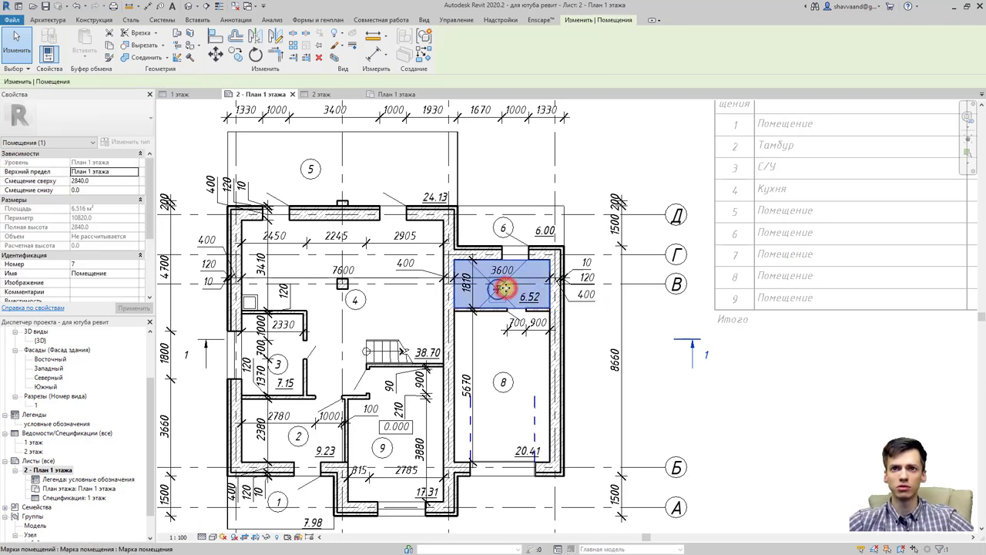
click(505, 376)
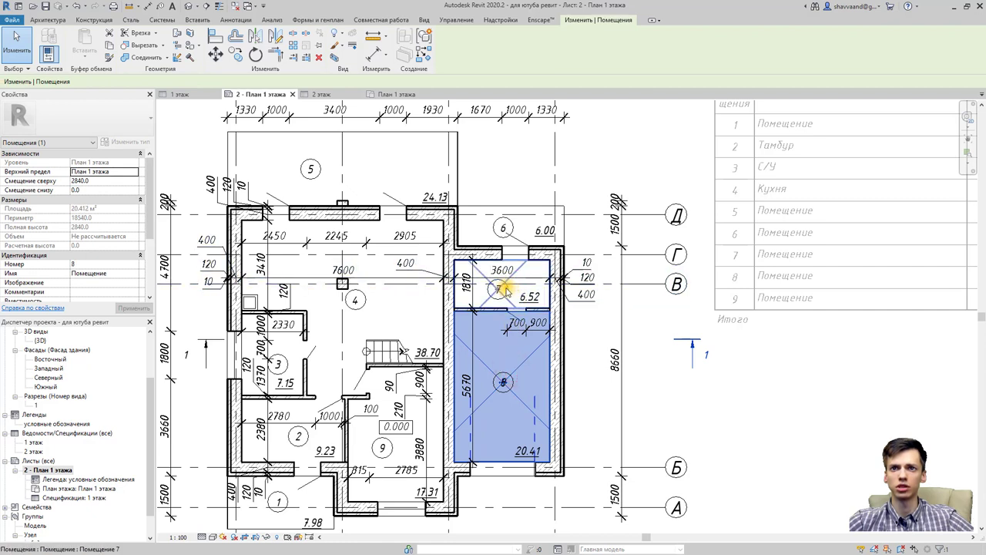
click(503, 290)
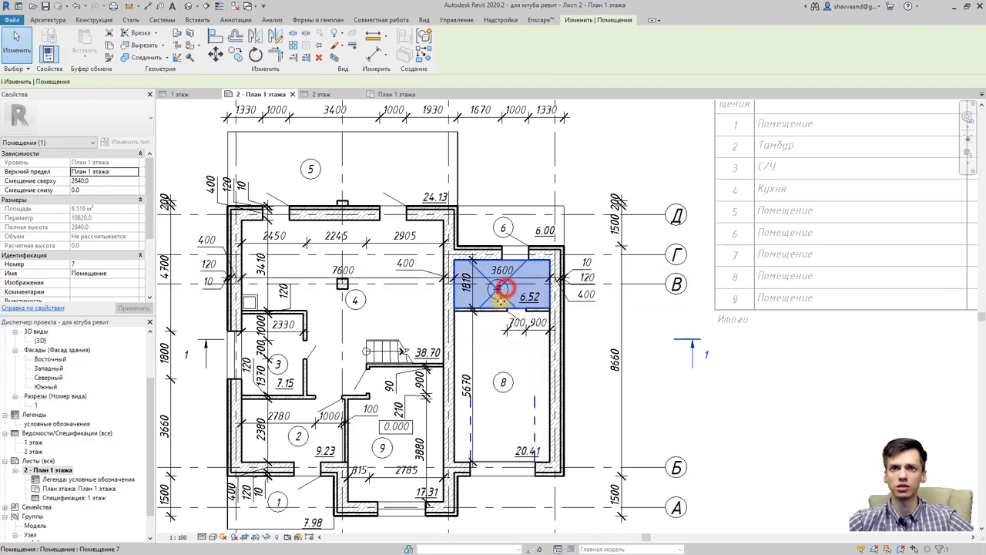
click(120, 273)
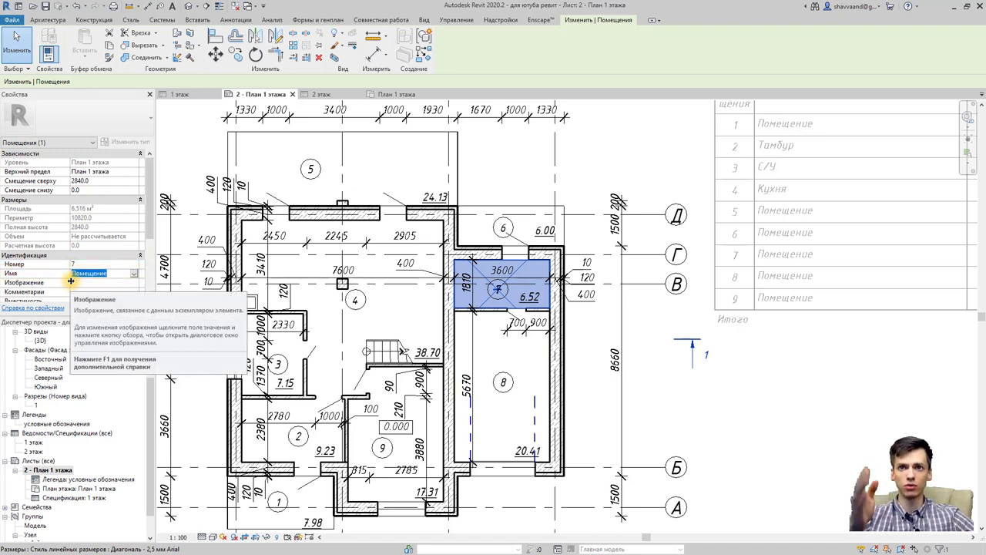
text(Техн.п)
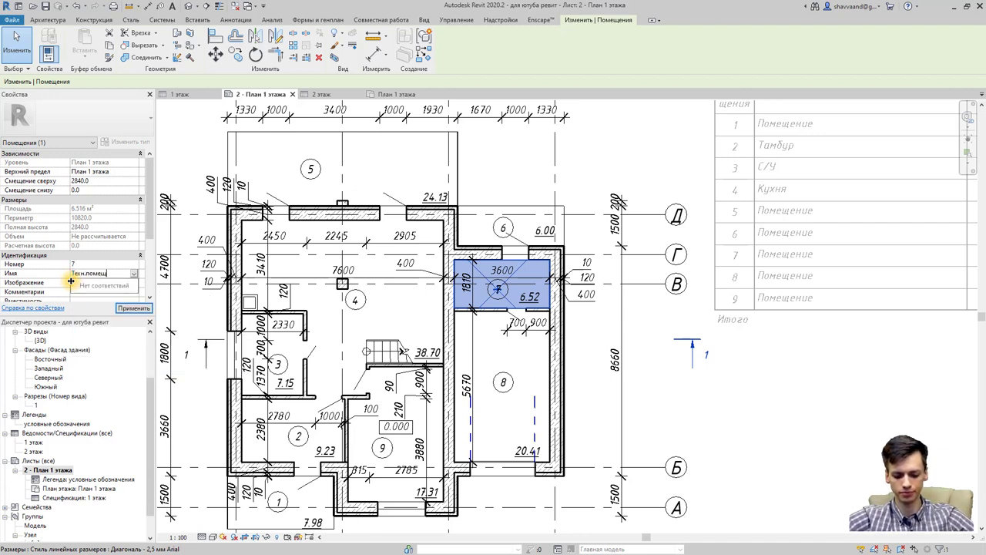
key(Return)
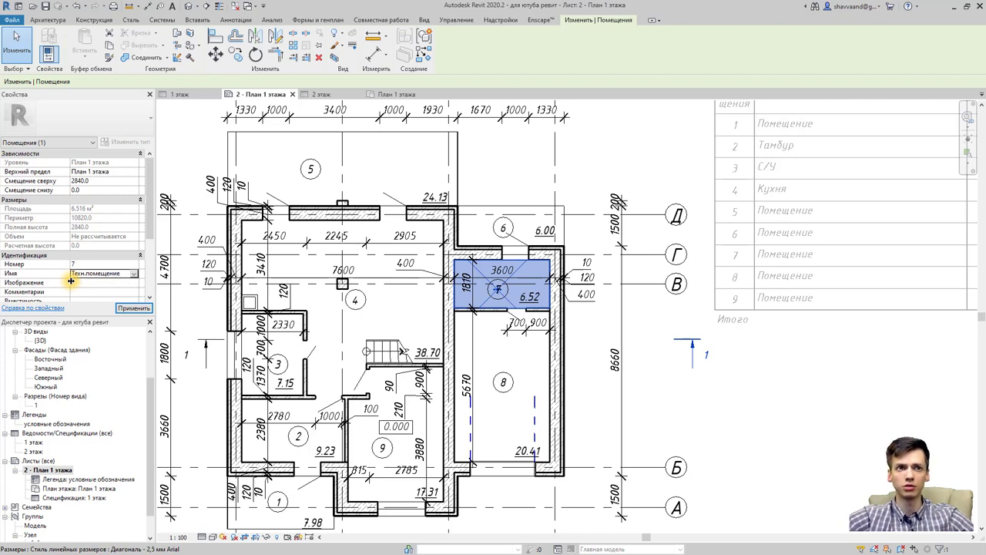
click(148, 312)
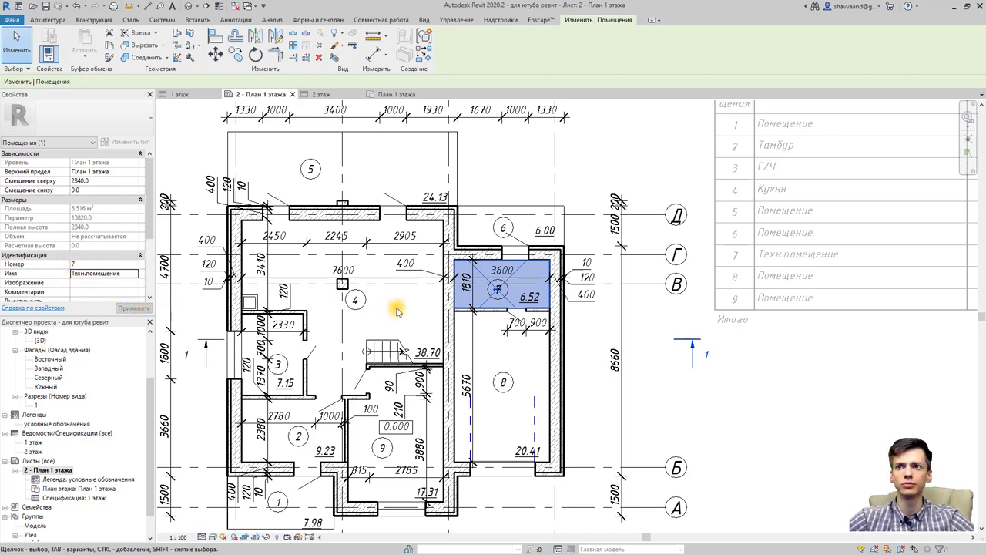
Check the updated schedule row, then deactivate the floor-plan viewport
mouse_move(815, 352)
middle_down()
mouse_move(688, 370)
mouse_move(676, 382)
middle_up()
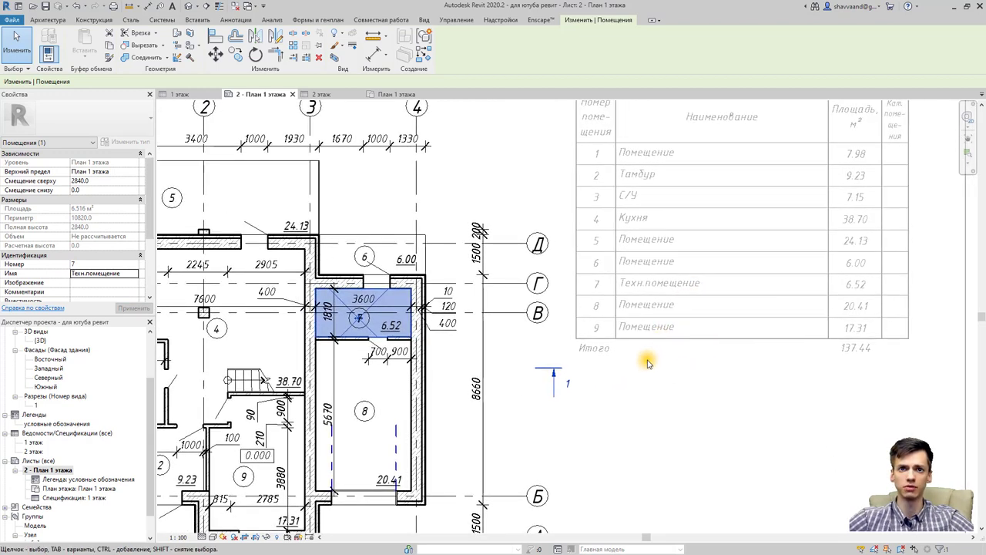
middle_drag(647, 367, 648, 373)
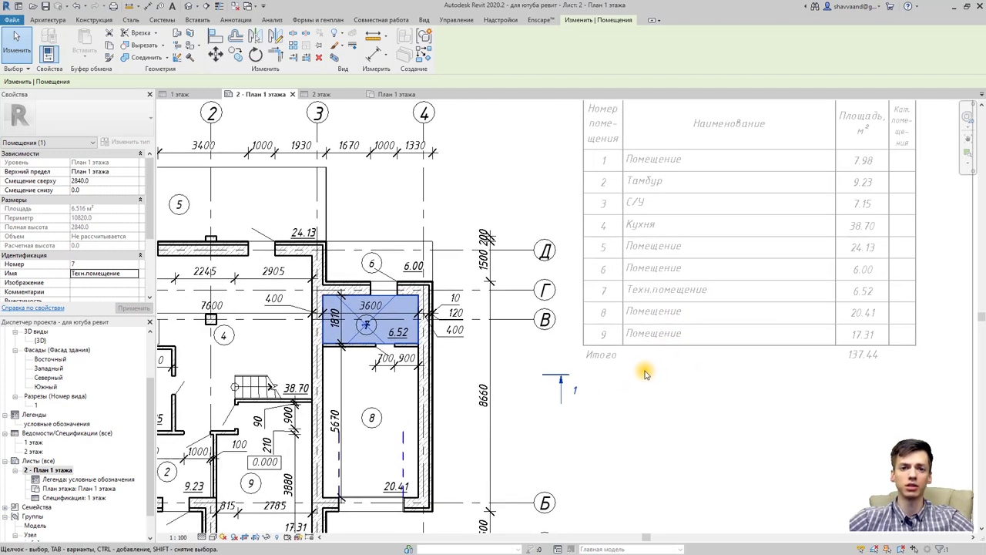
click(639, 400)
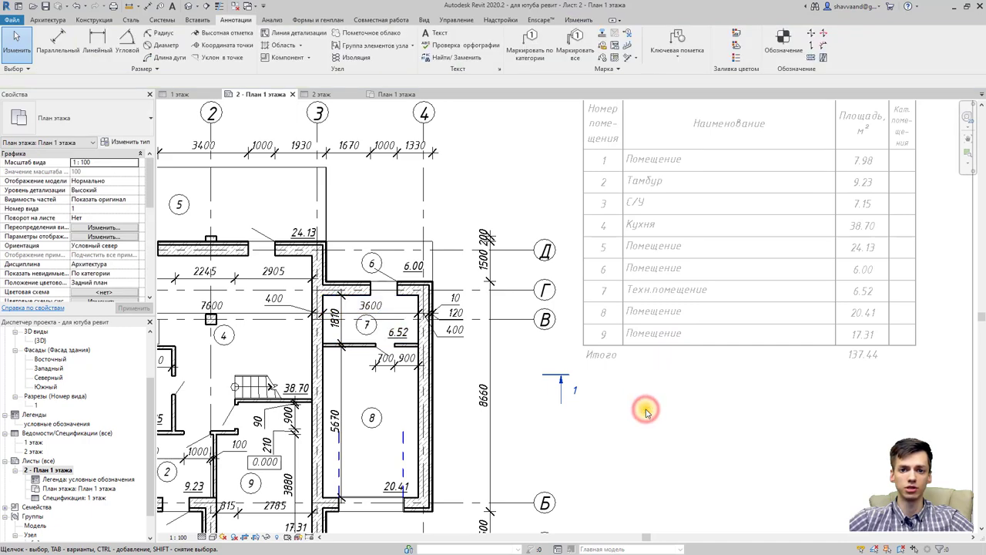
scroll(616, 404, down, 3)
scroll(655, 397, down, 3)
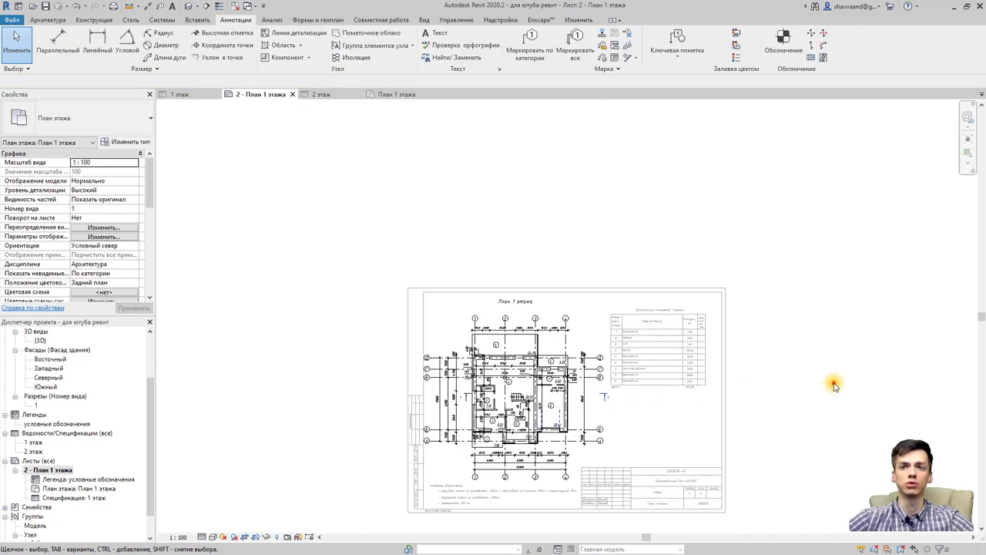
double_click(754, 393)
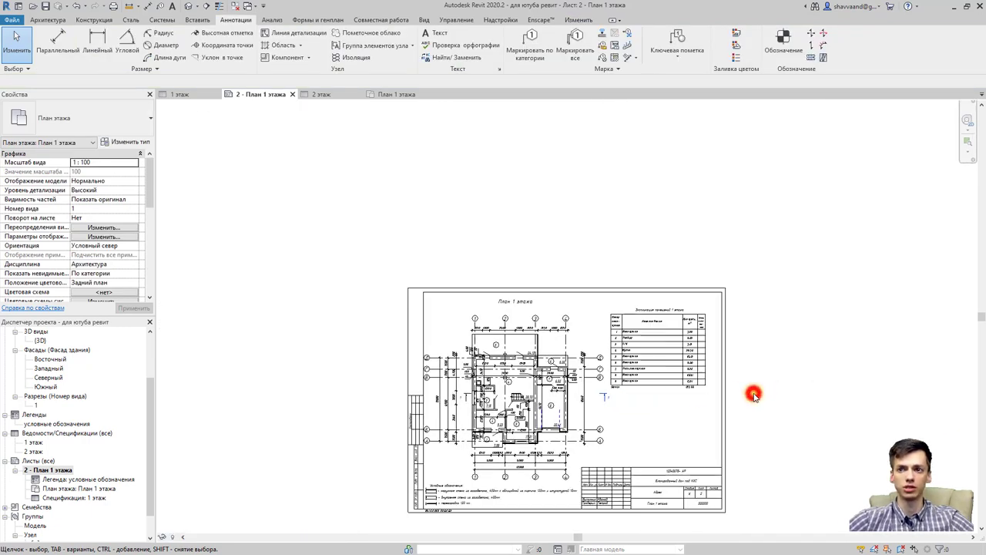
middle_drag(775, 408, 747, 357)
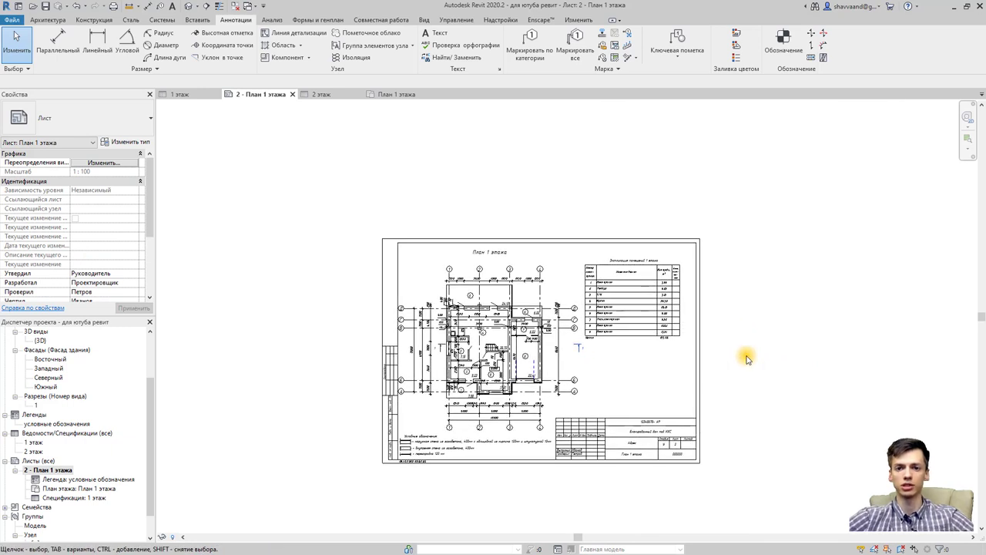